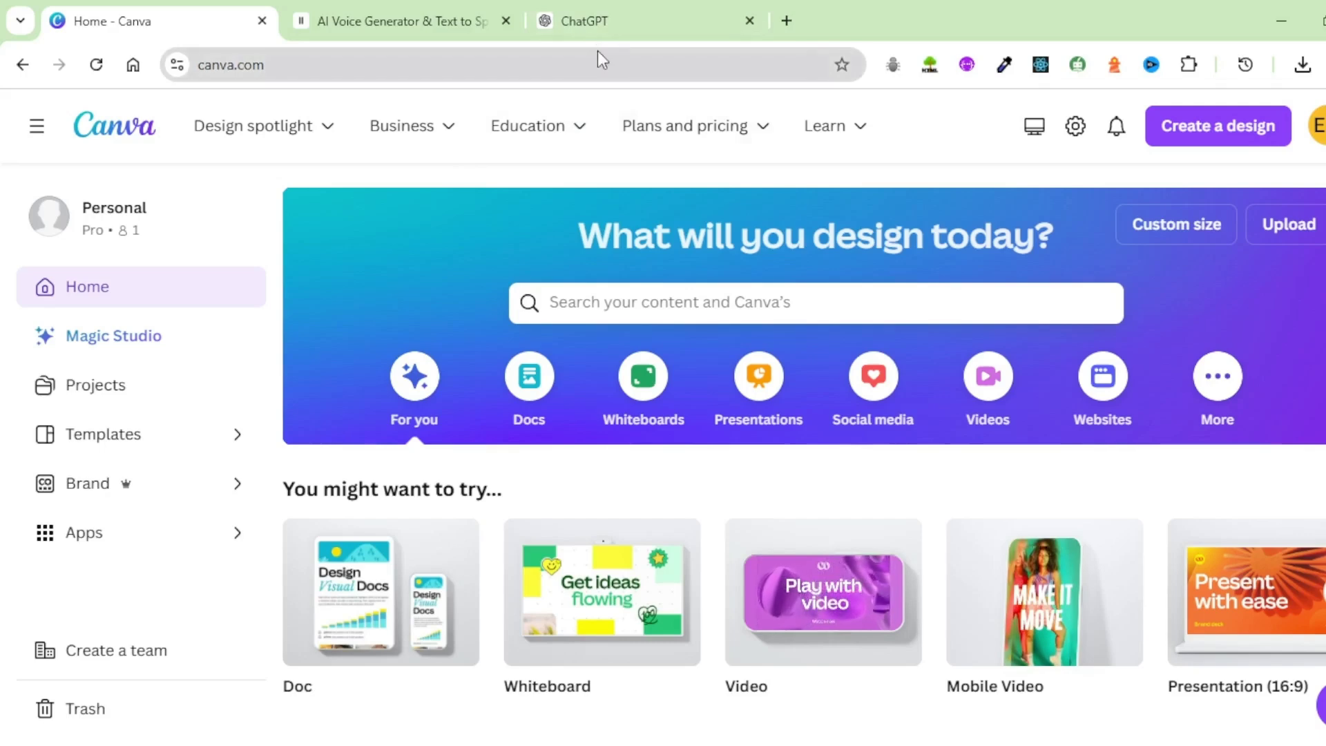
Have ChatGPT generate a script for a kids' learning video on different types of weather, with prompts for the different scenes
left_click(623, 23)
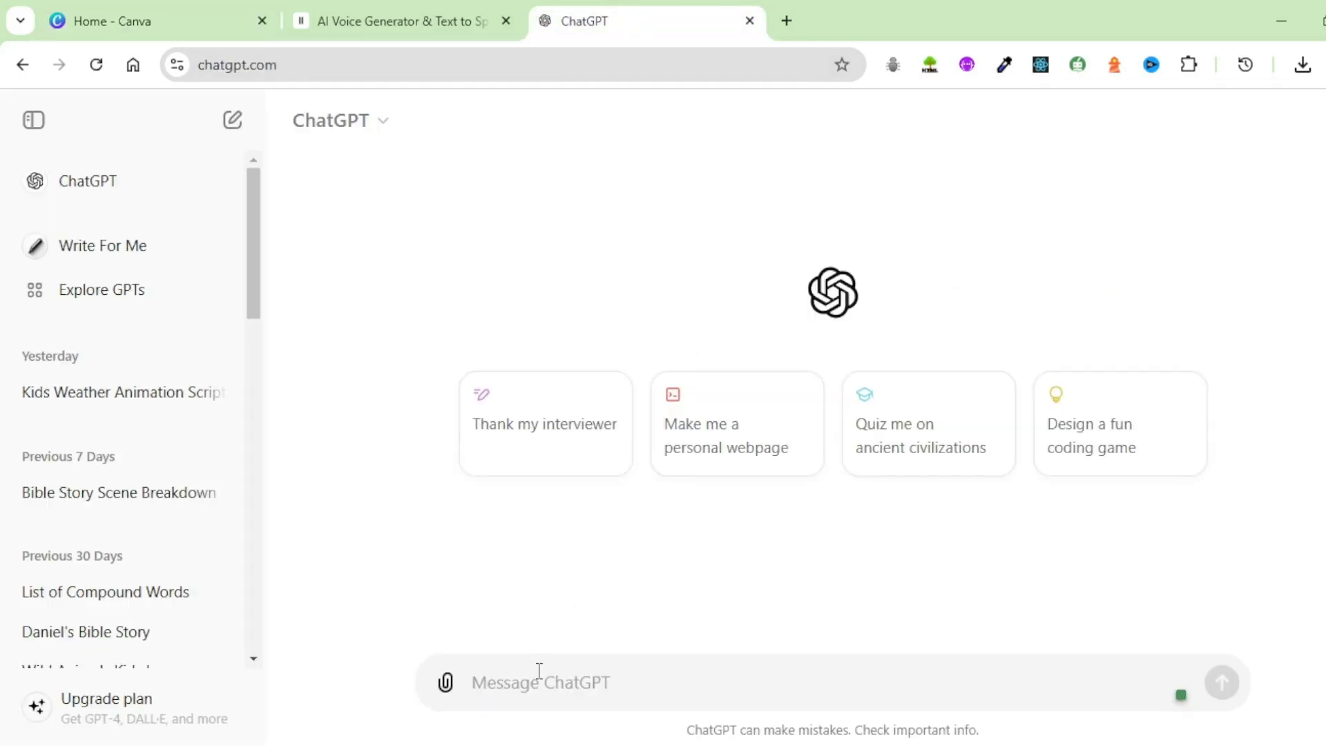
type("I want to create a kids' learning video on different types of weather, generate a script with prompts for the different scenes.")
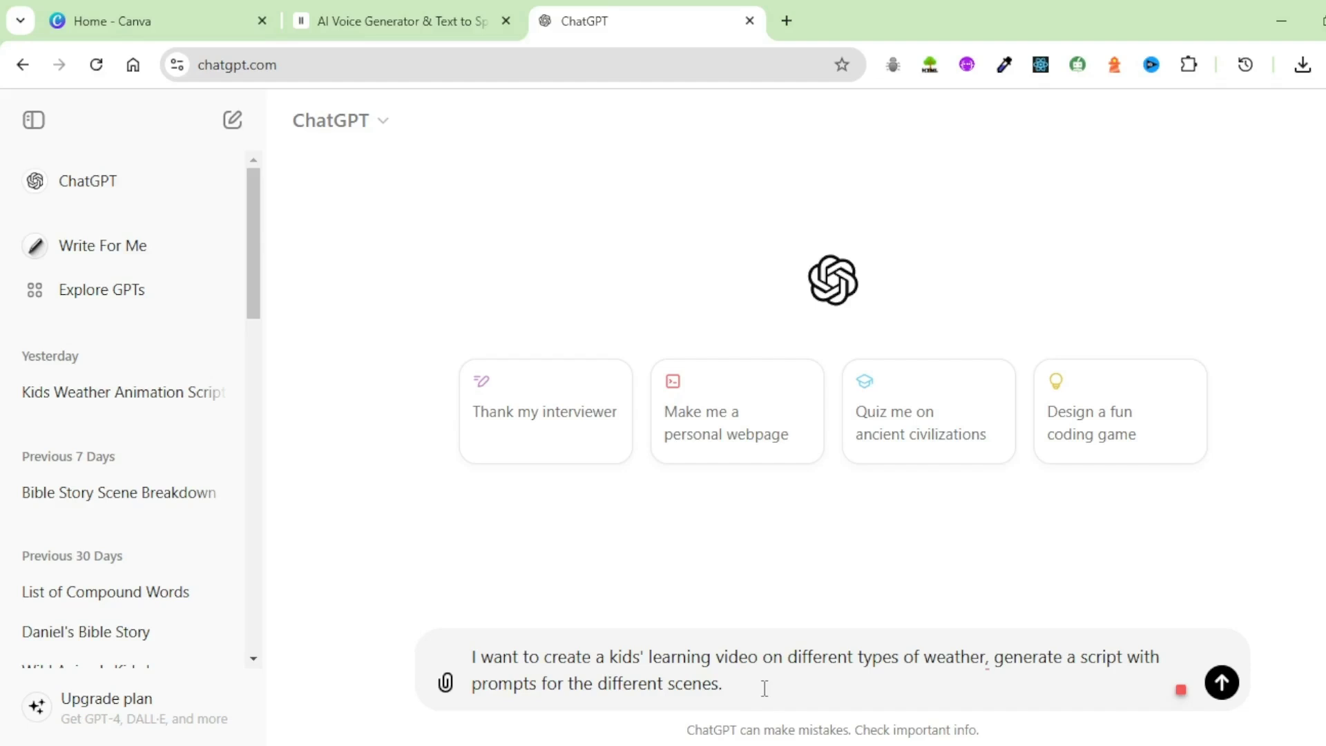
key("Return")
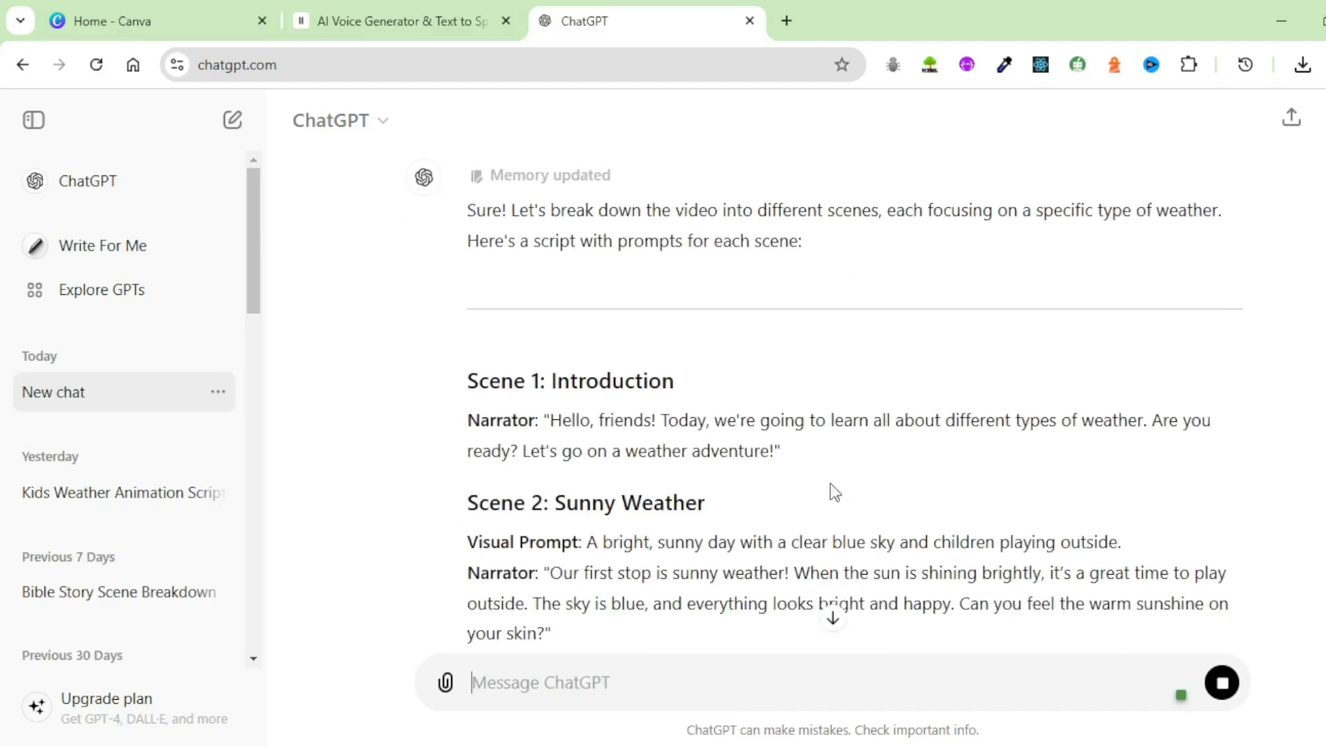
scroll(857, 443, "down", 2)
scroll(801, 373, "down", 2)
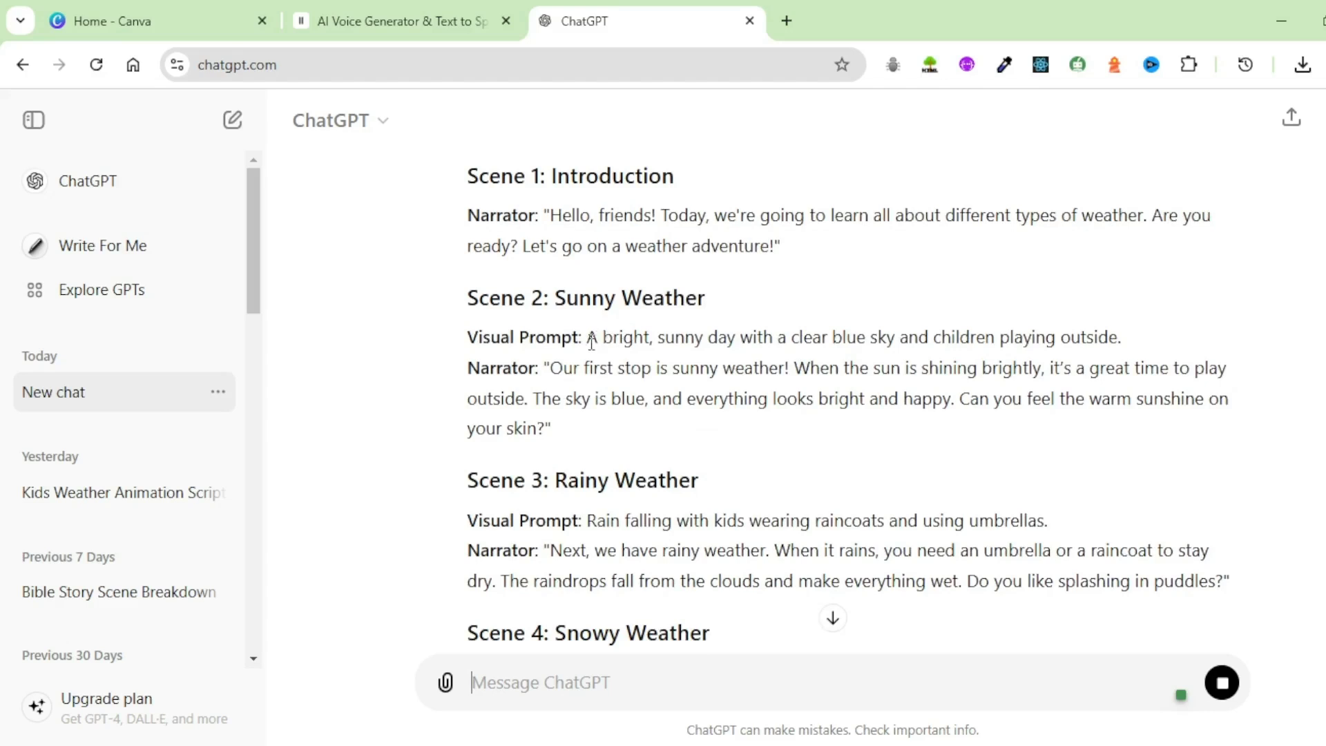
left_click_drag(590, 340, 971, 338)
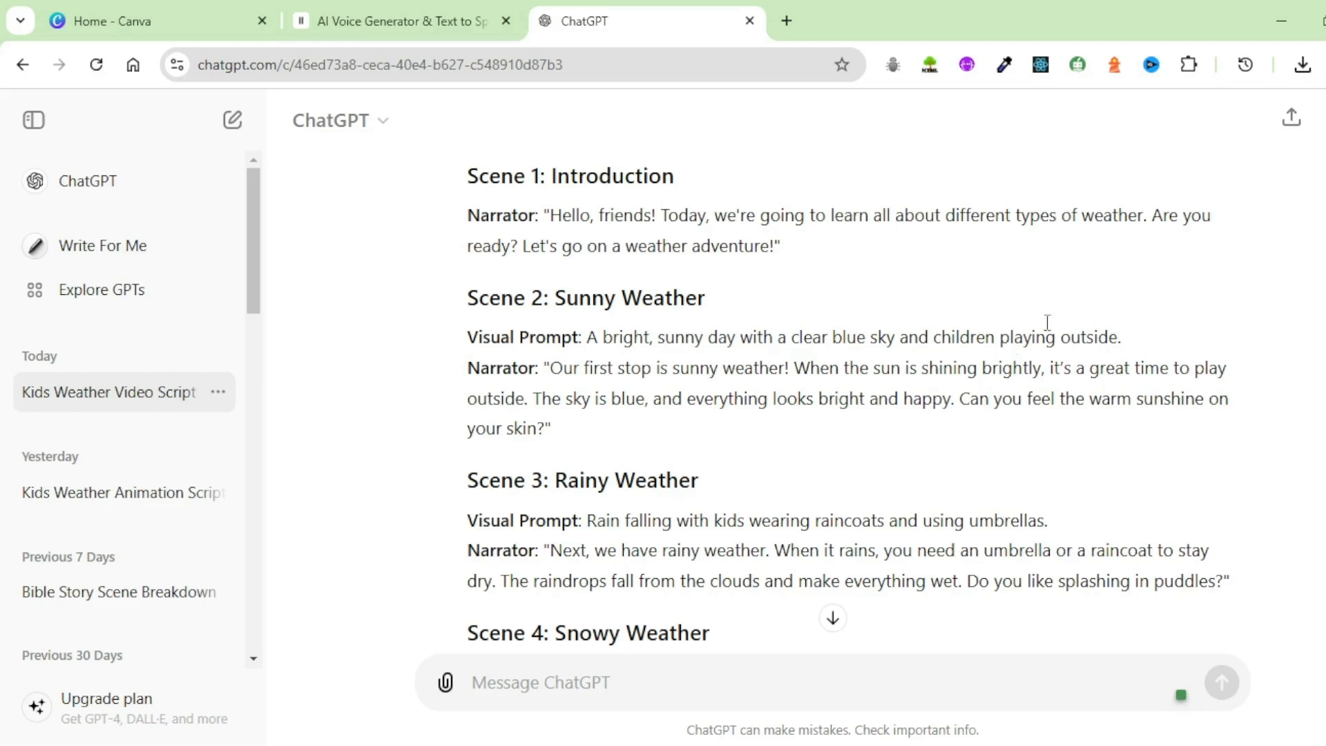
Switch to Canva and create a new blank Video design
left_click(138, 21)
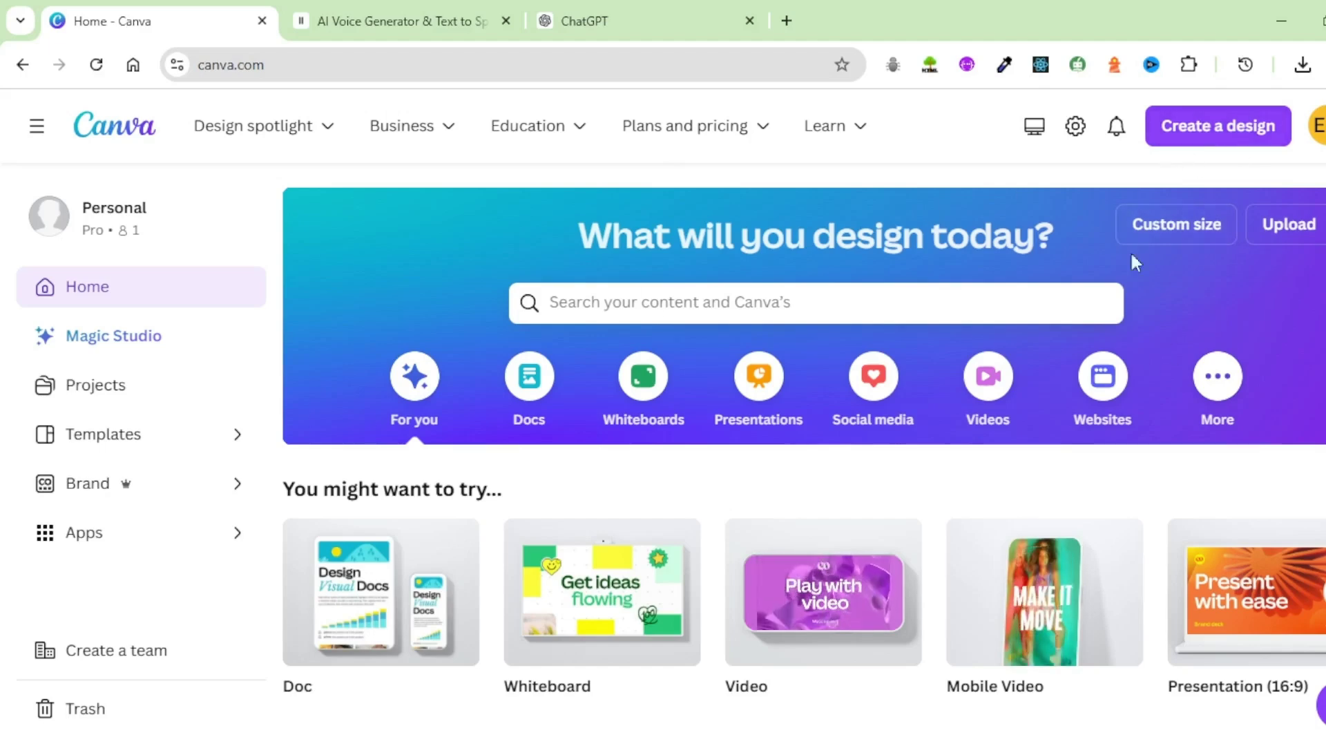
left_click(1218, 141)
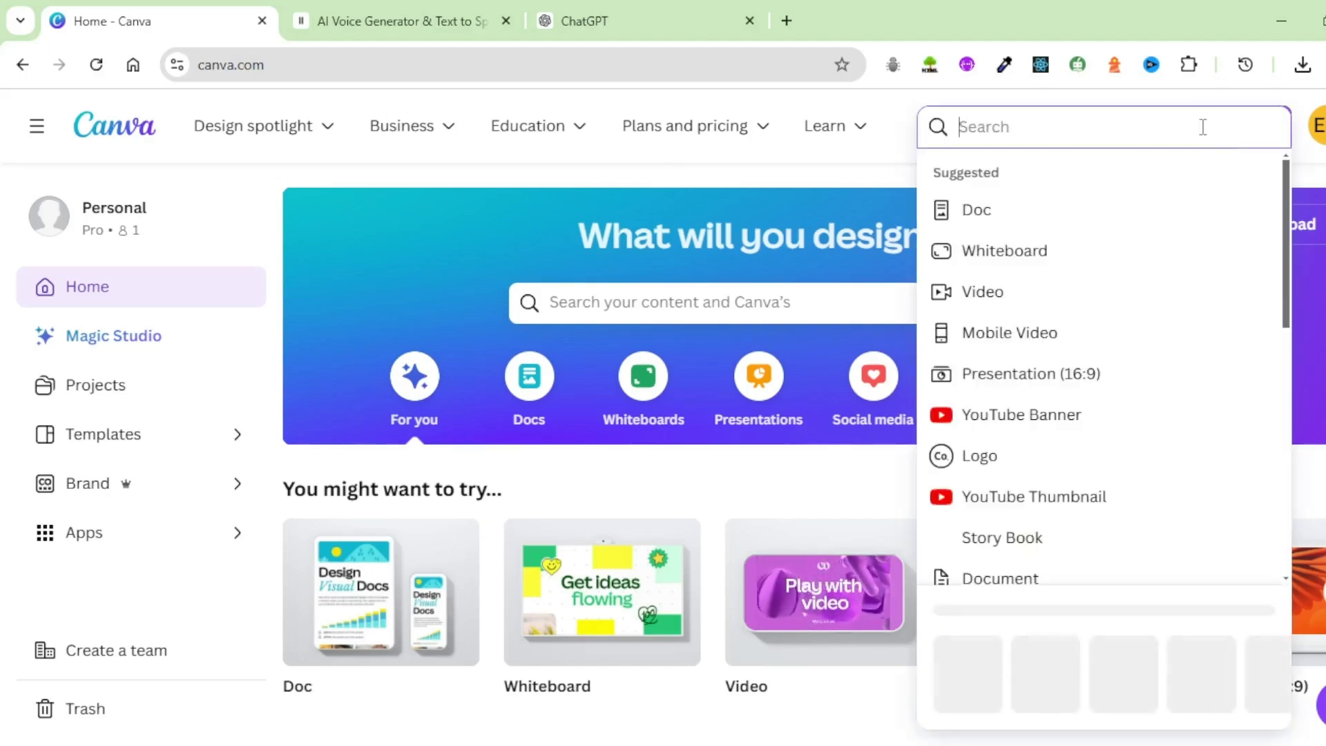
left_click(993, 297)
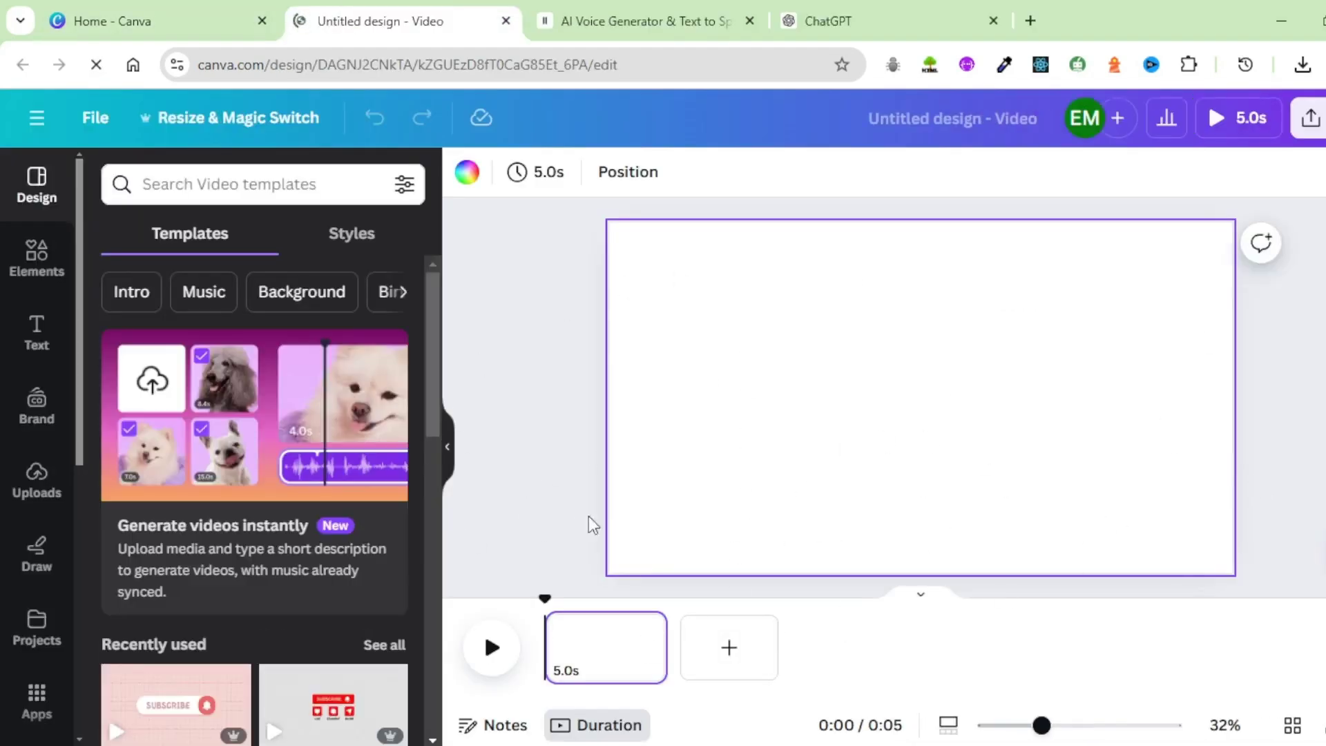
Review the Scene 1 introduction of the weather script in ChatGPT and return to the Canva video design
left_click(888, 29)
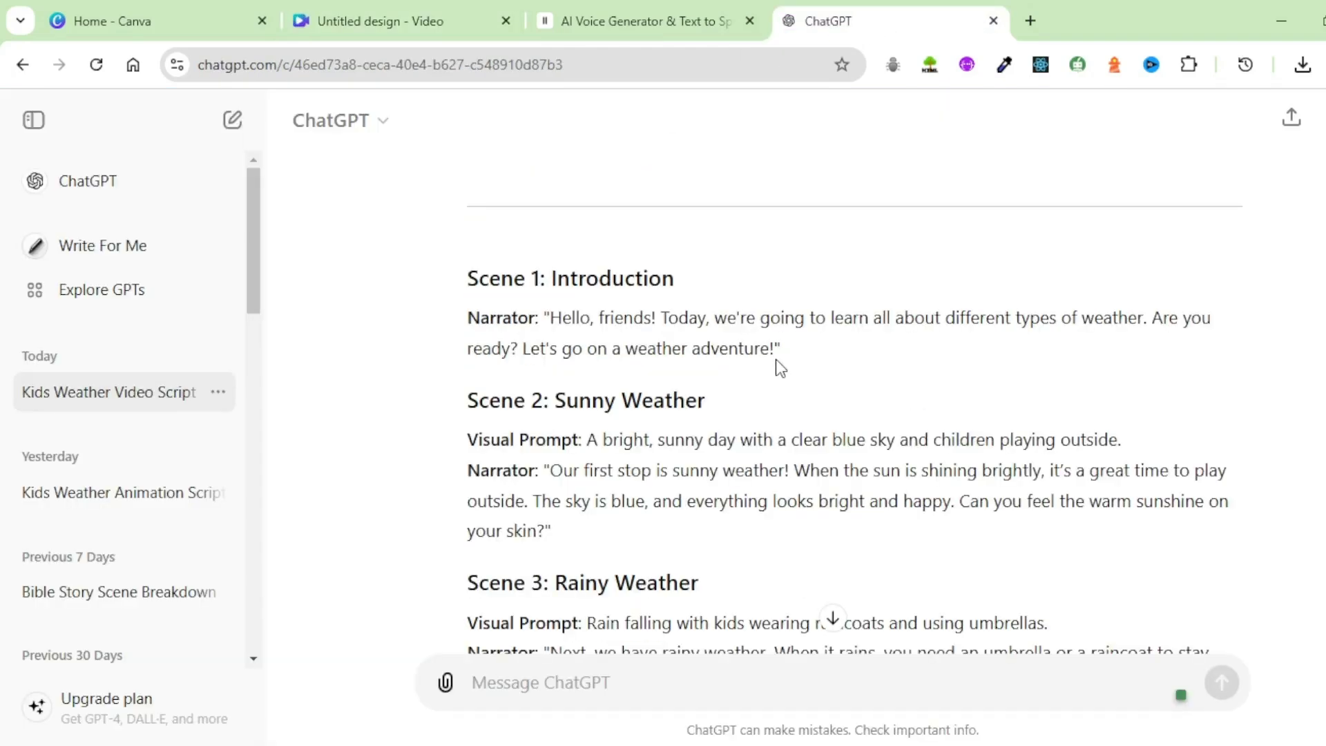
scroll(717, 347, "up", 2)
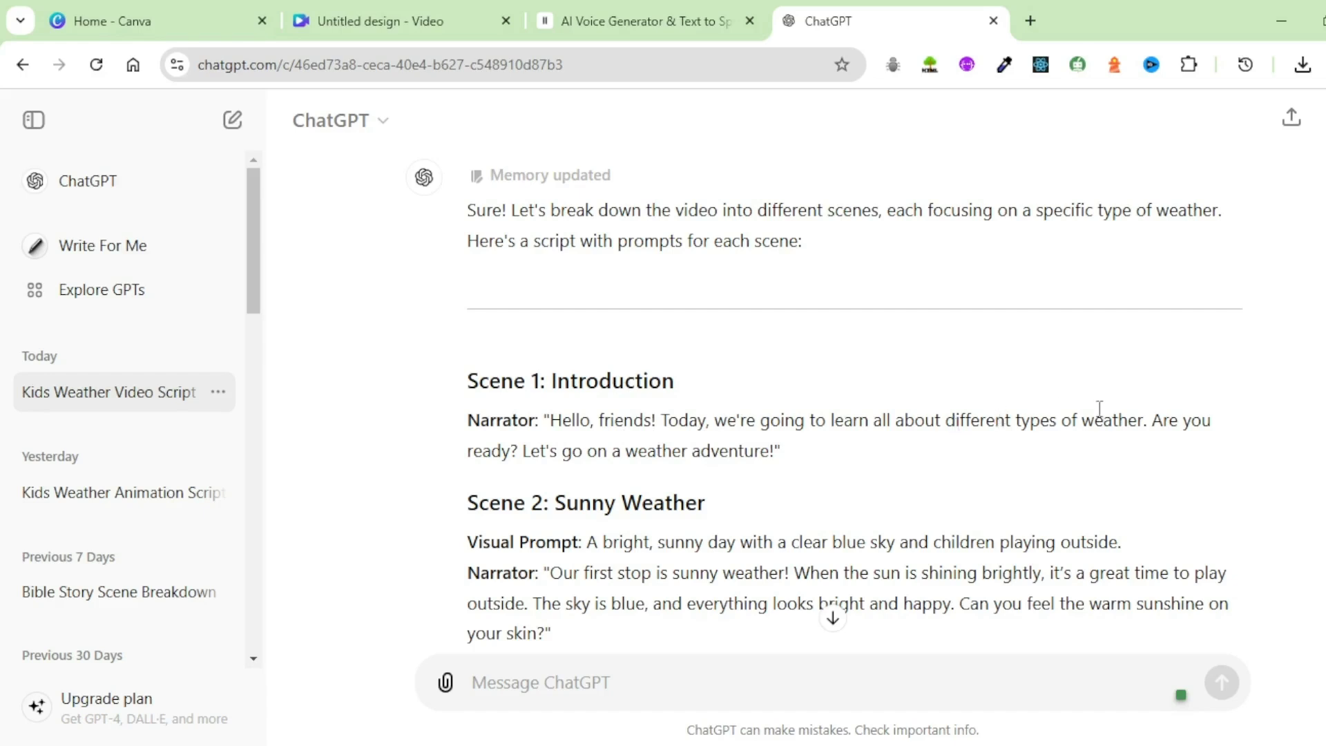
scroll(799, 353, "down", 1)
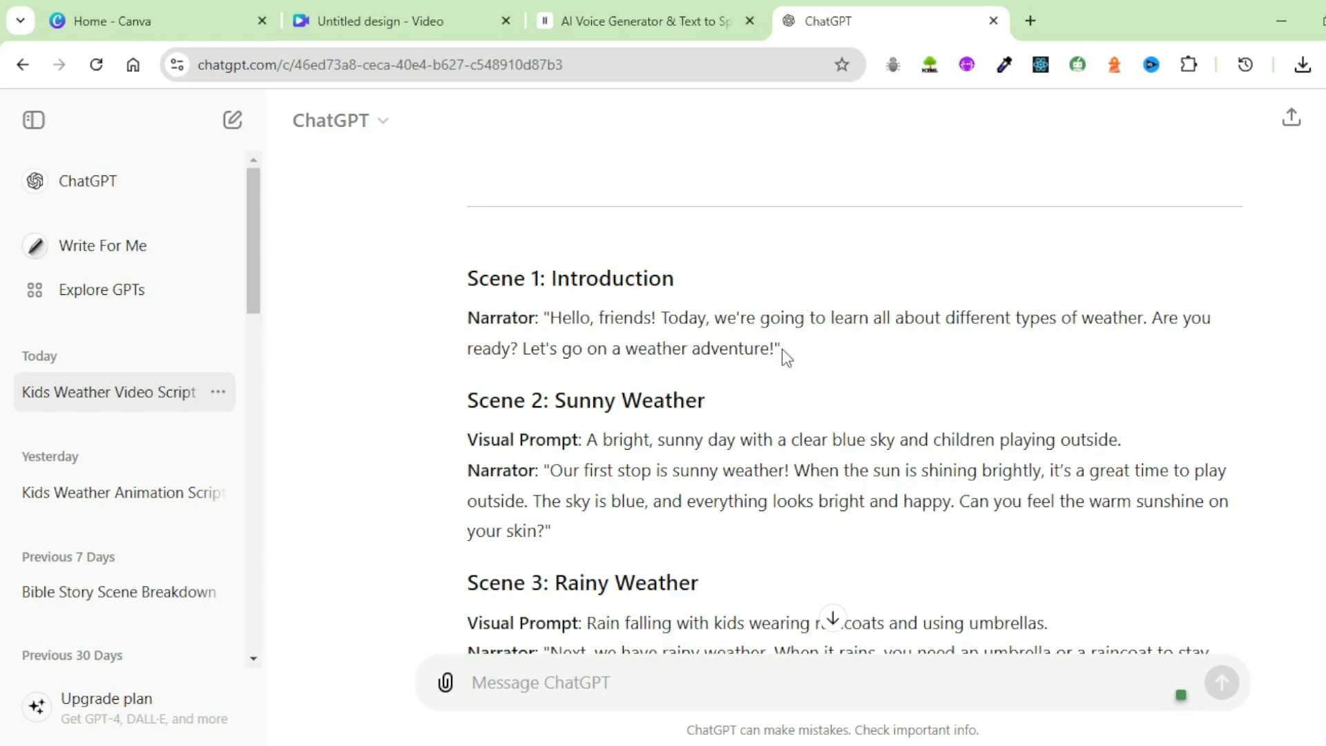
left_click(381, 21)
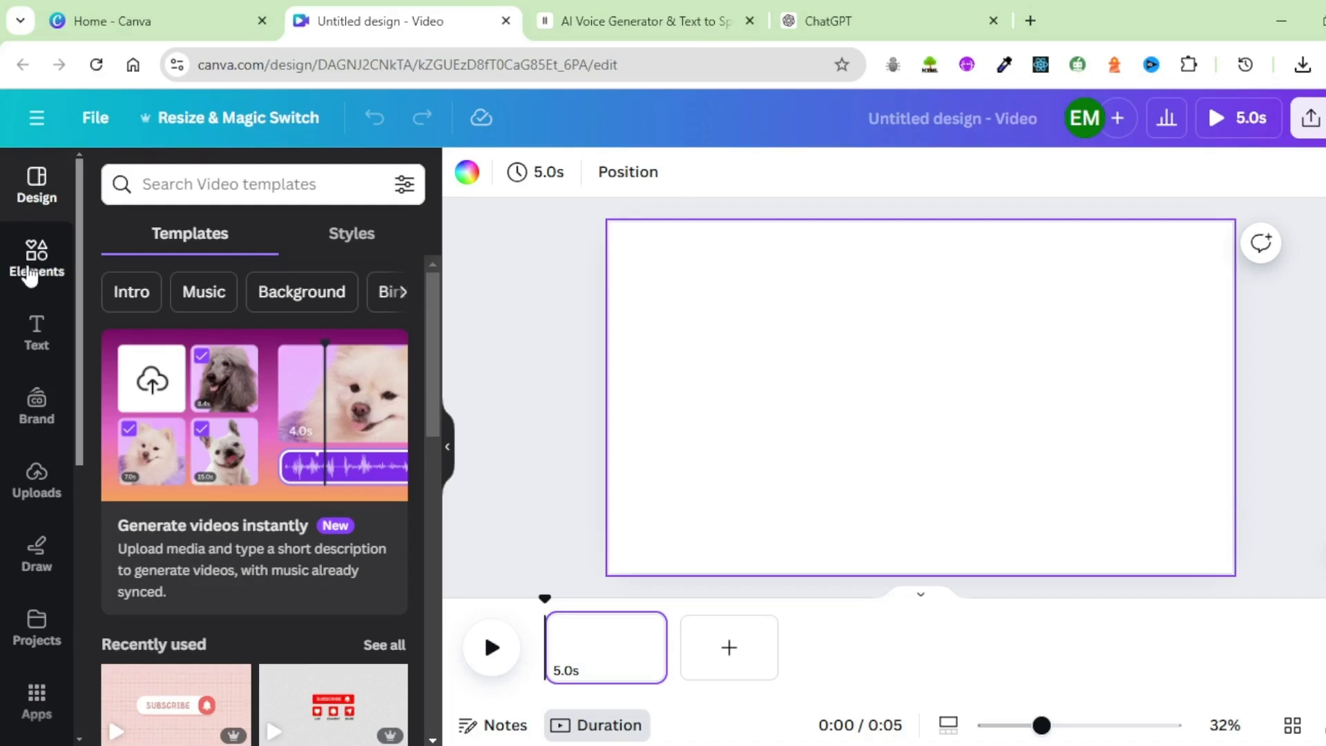
Search the graphics elements for "cartoon clear background" and browse the results for a suitable backdrop
left_click(29, 263)
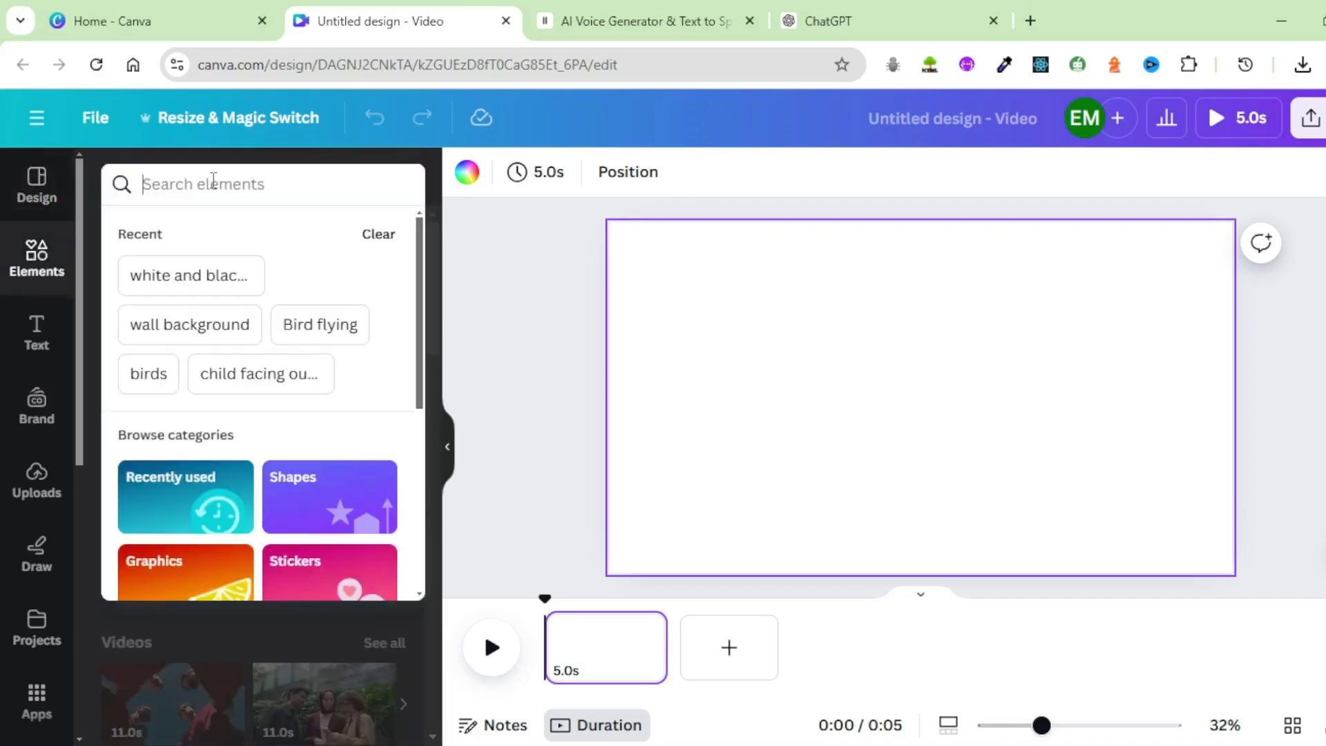
type("b")
key("BackSpace")
type("cartoon clear background")
key("Return")
left_click(194, 240)
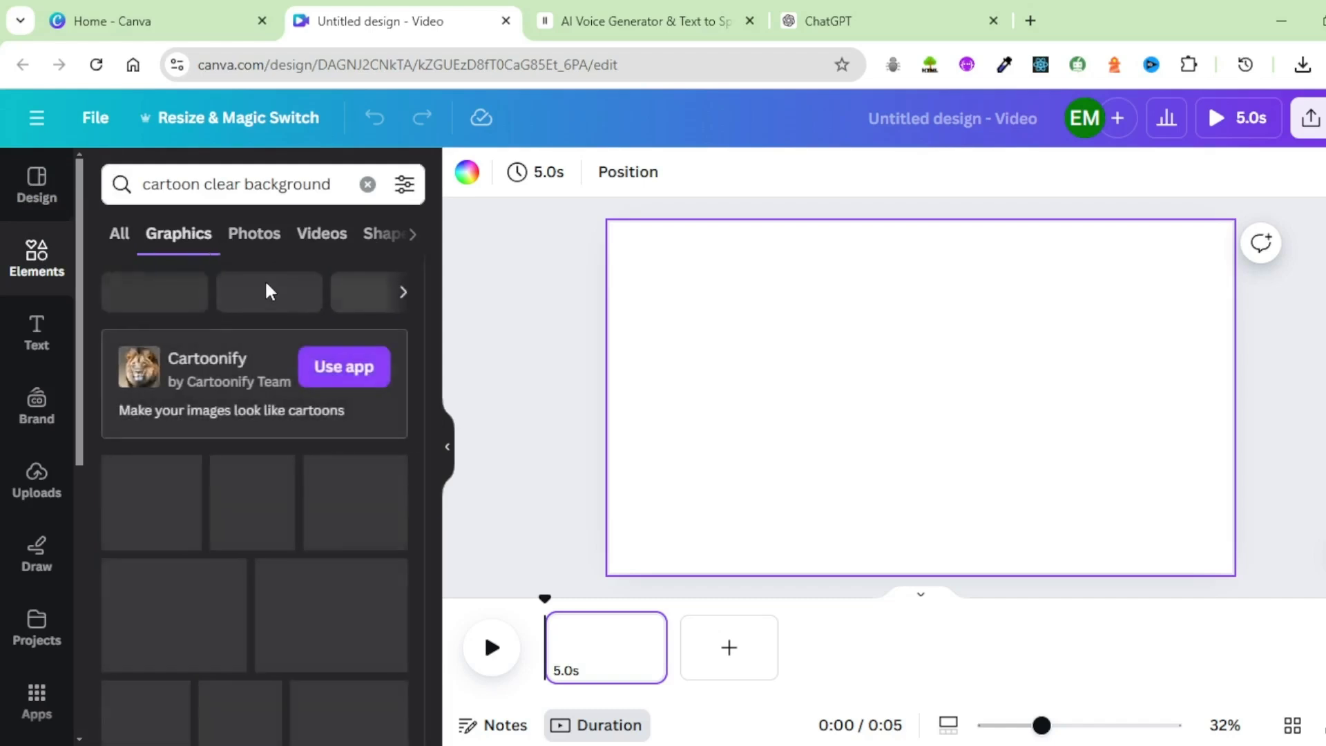
scroll(267, 290, "down", 5)
scroll(311, 363, "down", 6)
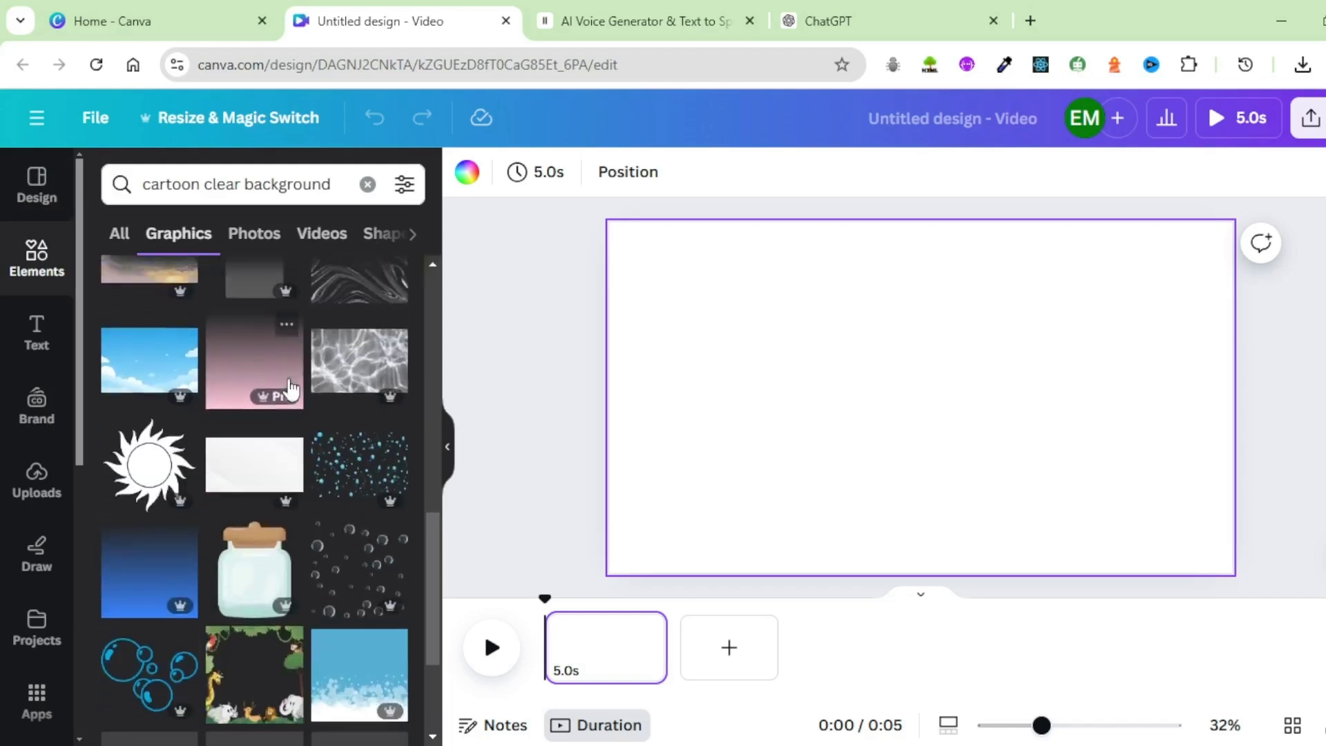
scroll(343, 462, "down", 7)
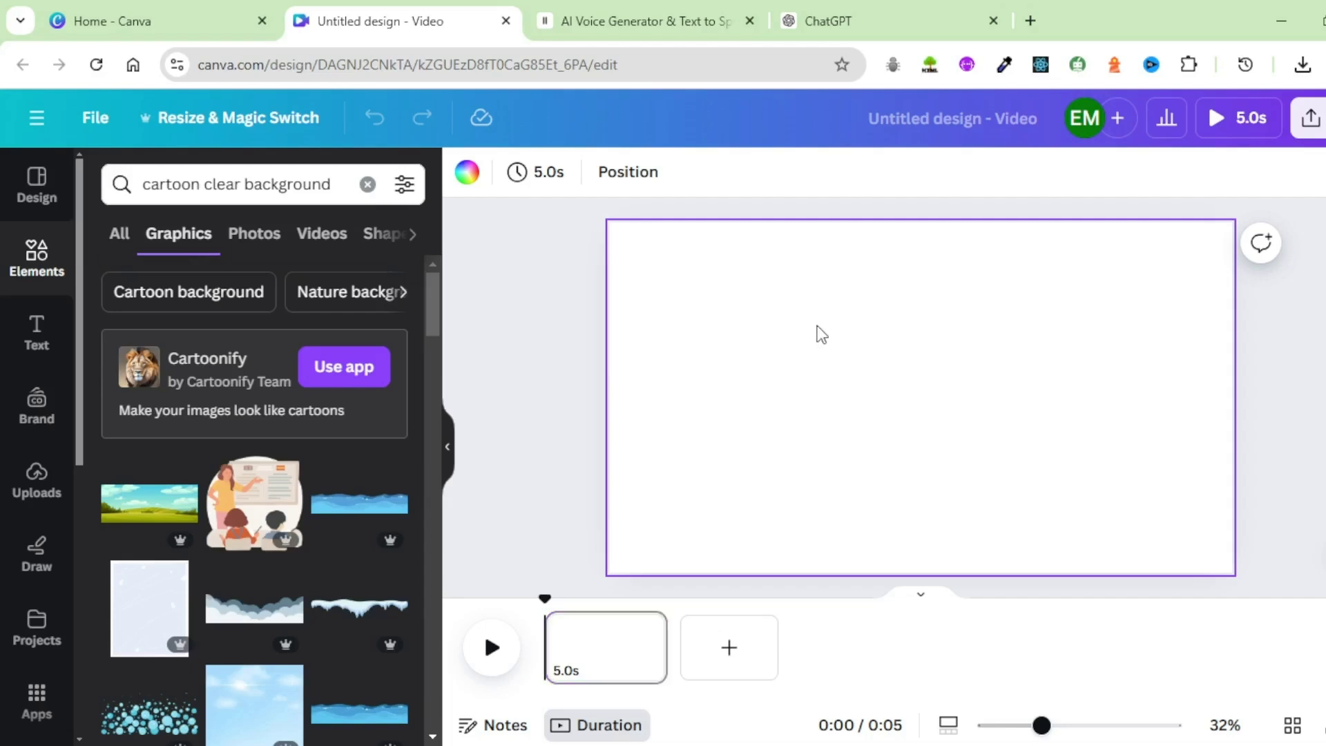
Set the page's background color to the light orange from the default solid colors
left_click(470, 174)
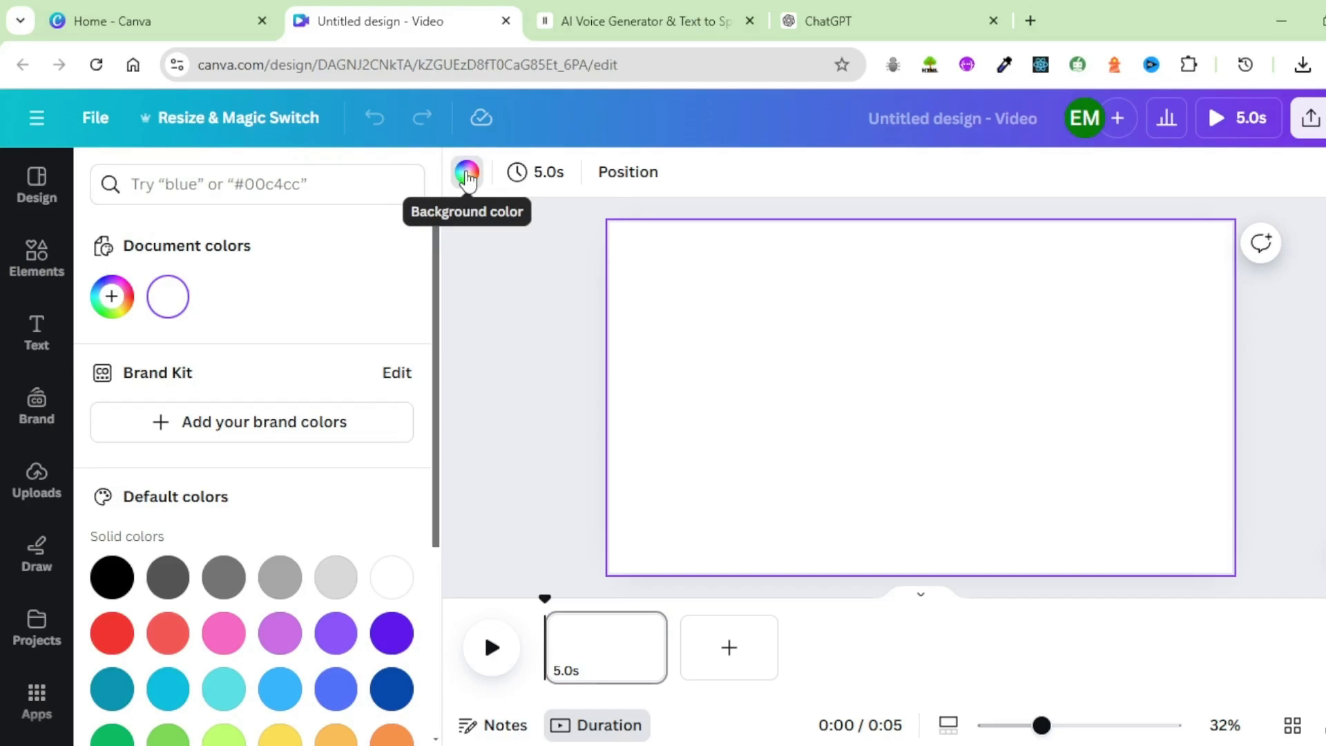
scroll(329, 461, "down", 3)
scroll(329, 470, "down", 1)
left_click(336, 440)
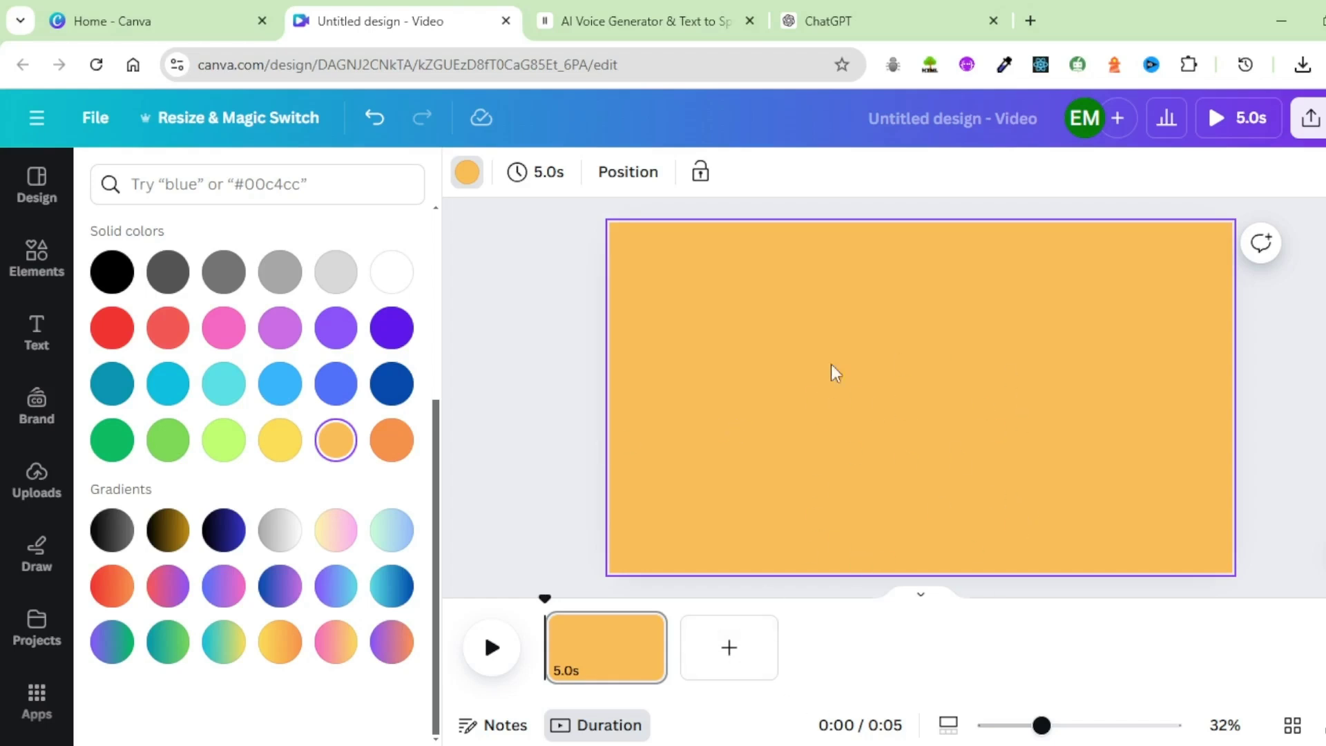
Search graphics for "clear background" and place the layered blue wave graphic as a small square in the page's upper-left area
left_click(36, 259)
left_click(272, 185)
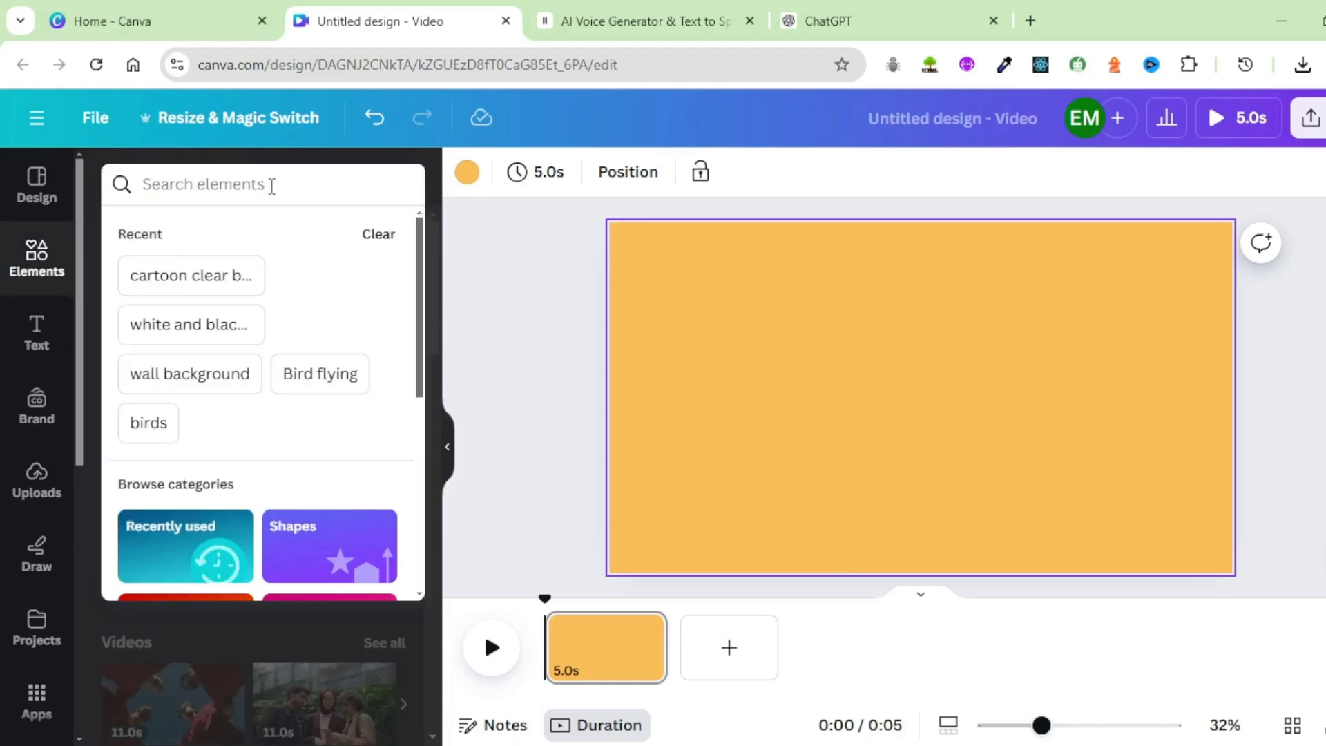
type("clear background")
key("Return")
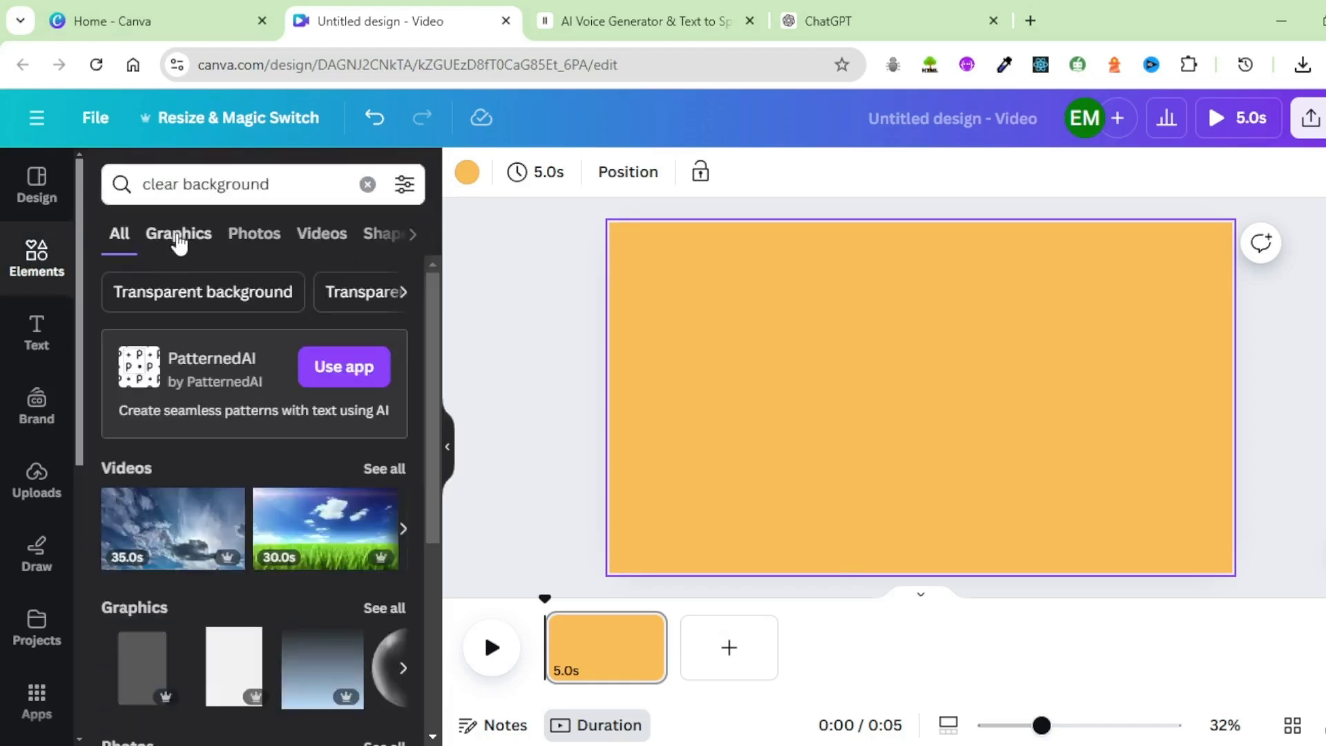
left_click(178, 239)
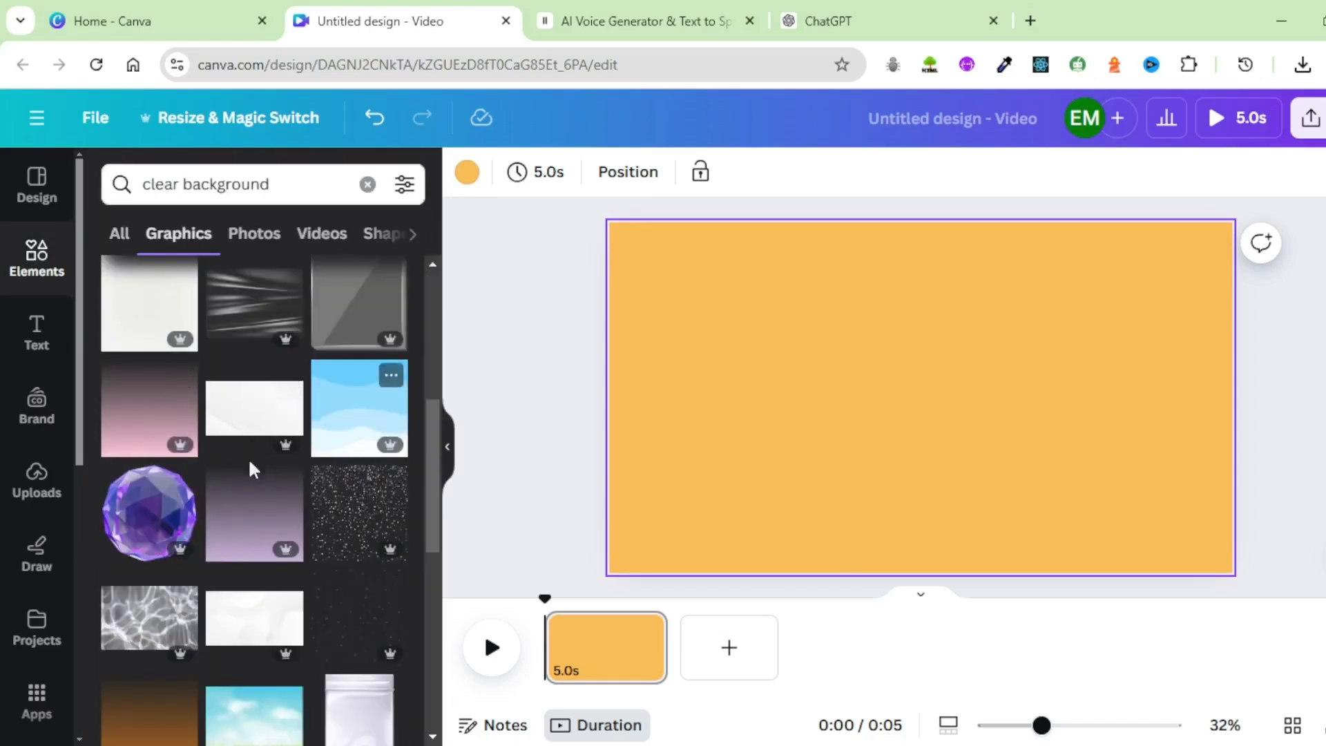
scroll(245, 477, "down", 5)
scroll(260, 483, "up", 5)
left_click(351, 420)
left_click_drag(933, 385, 741, 304)
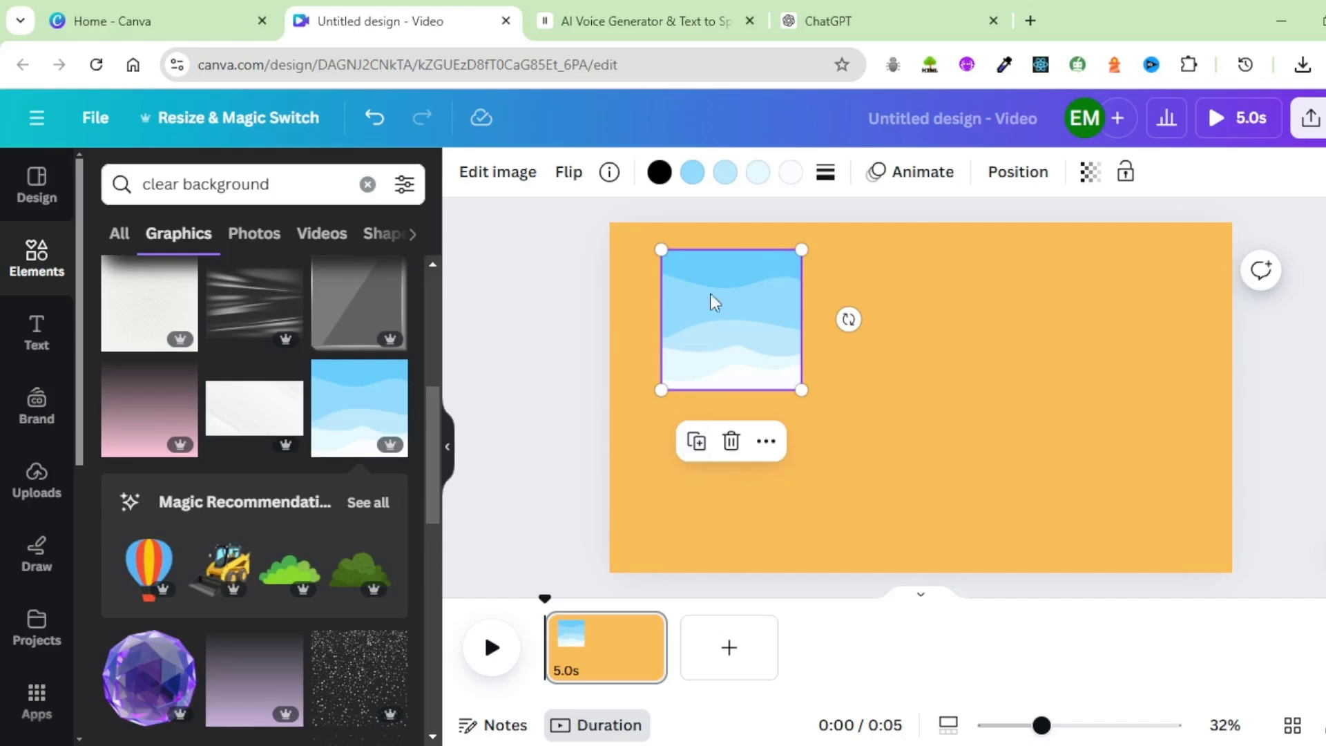
Duplicate the blue wave square and arrange the copies into an upper row of three squares
left_click(697, 441)
left_click_drag(746, 351, 926, 341)
key("ctrl+d")
left_click_drag(1151, 339, 1151, 332)
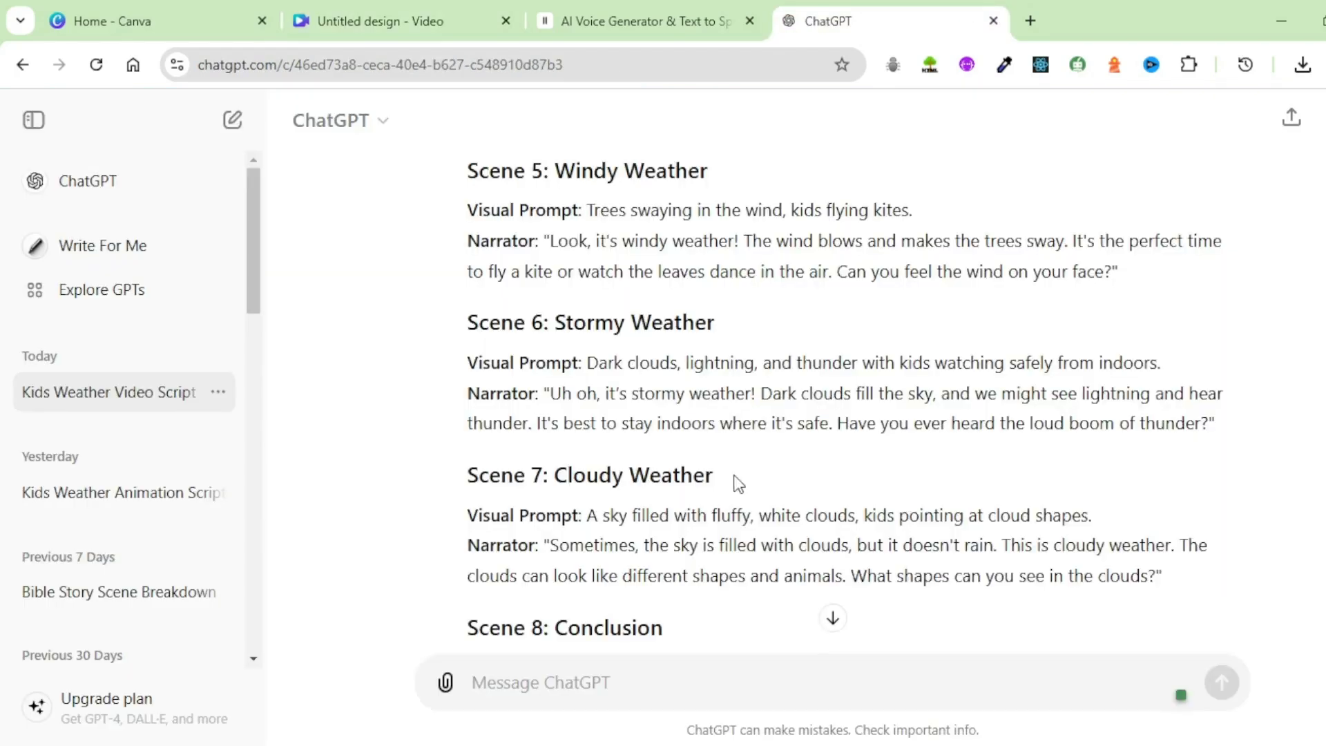
Check the scenes in the ChatGPT script, complete a lower row of three blue squares in Canva and align all six into a grid
scroll(739, 484, "up", 10)
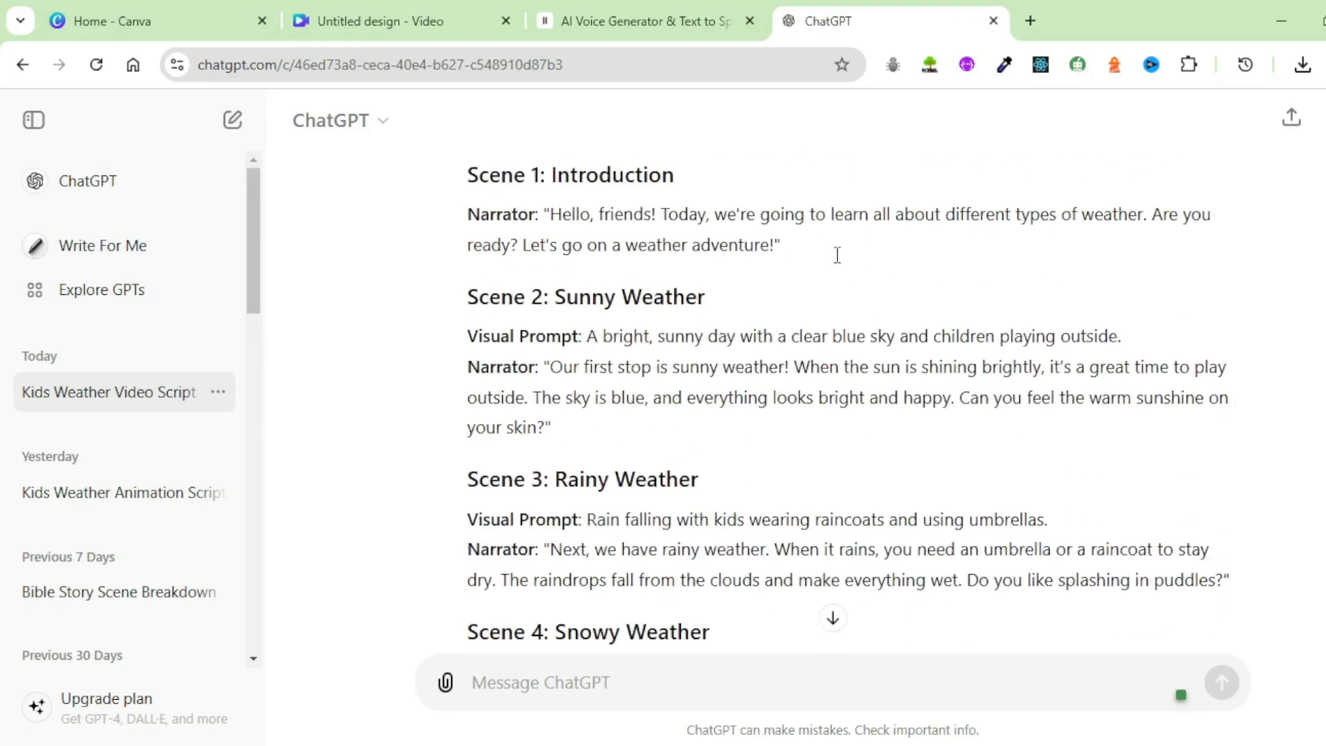
left_click(411, 27)
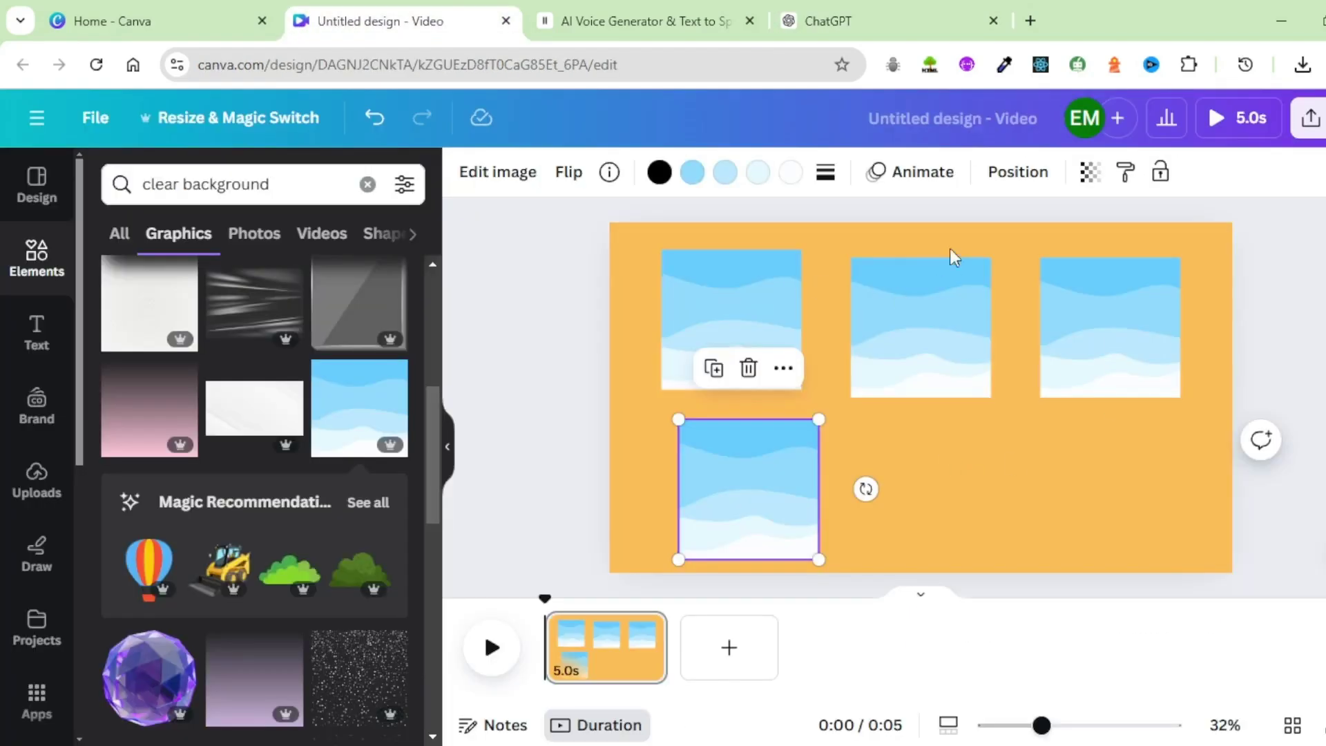
left_click(714, 368)
left_click_drag(764, 530, 1122, 497)
left_click(889, 373)
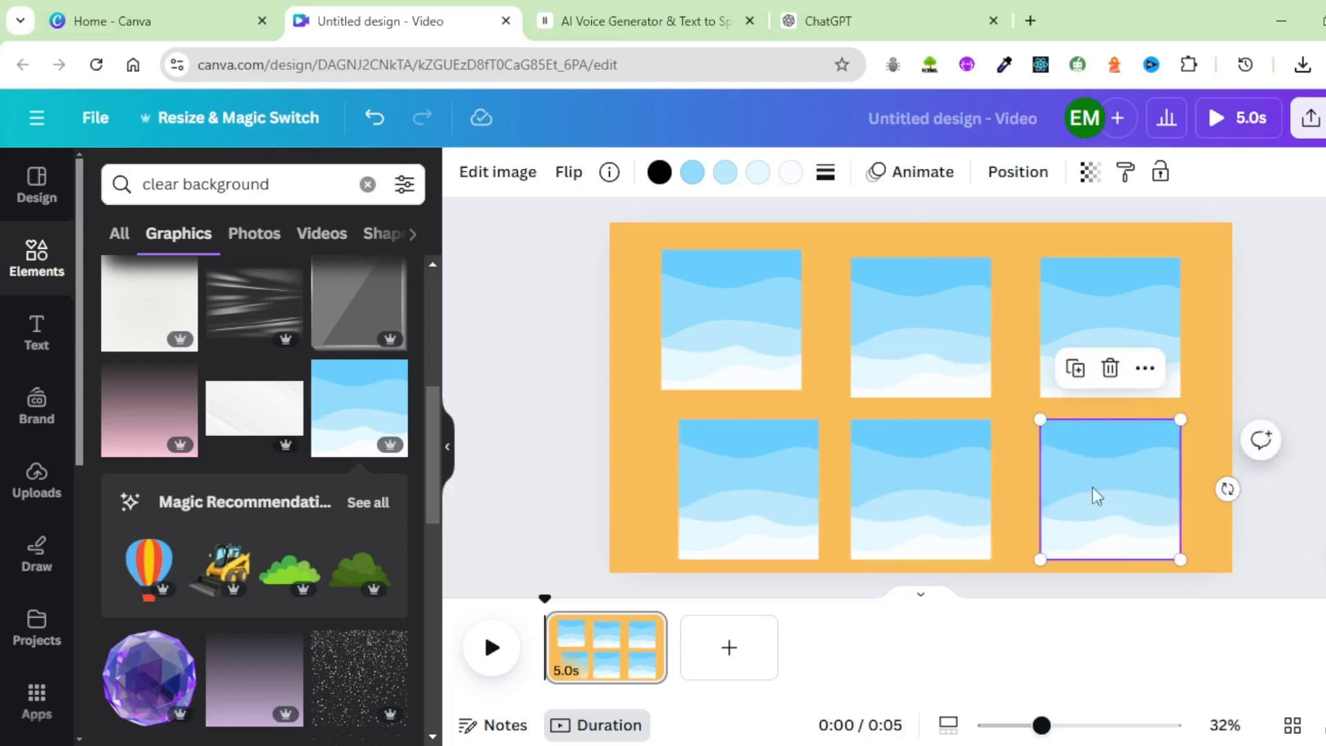
left_click(942, 326)
left_click(966, 494)
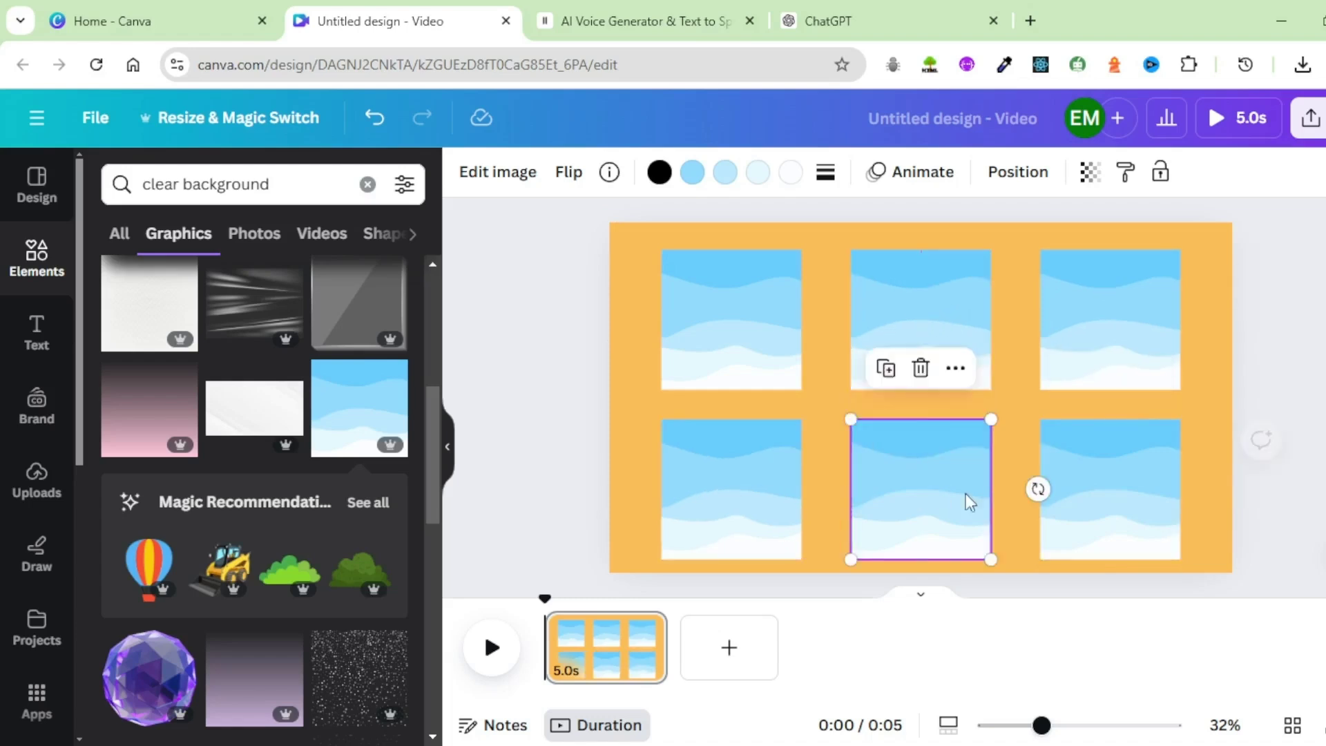
left_click(1016, 404)
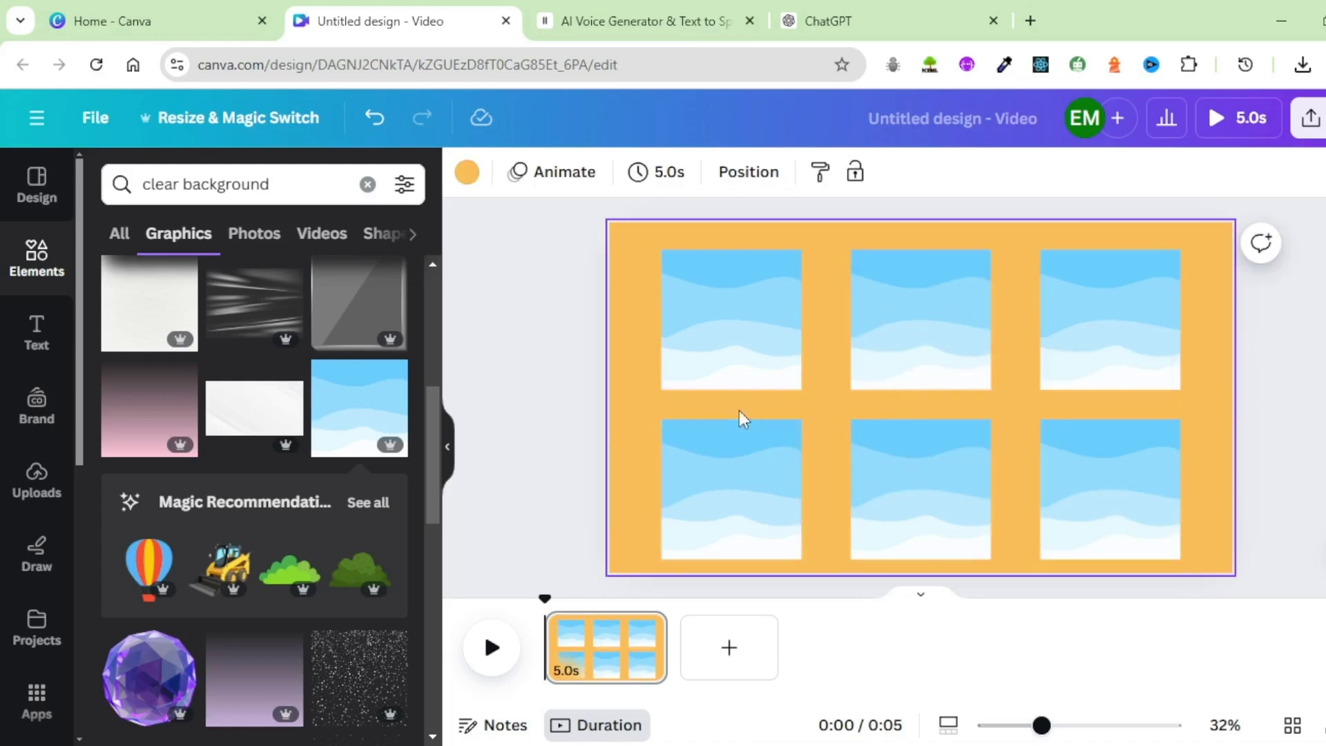
Decorate the upper-left square with a sun from an "animated sun" graphics search and a green forest graphic from a "trees" search
left_click(737, 333)
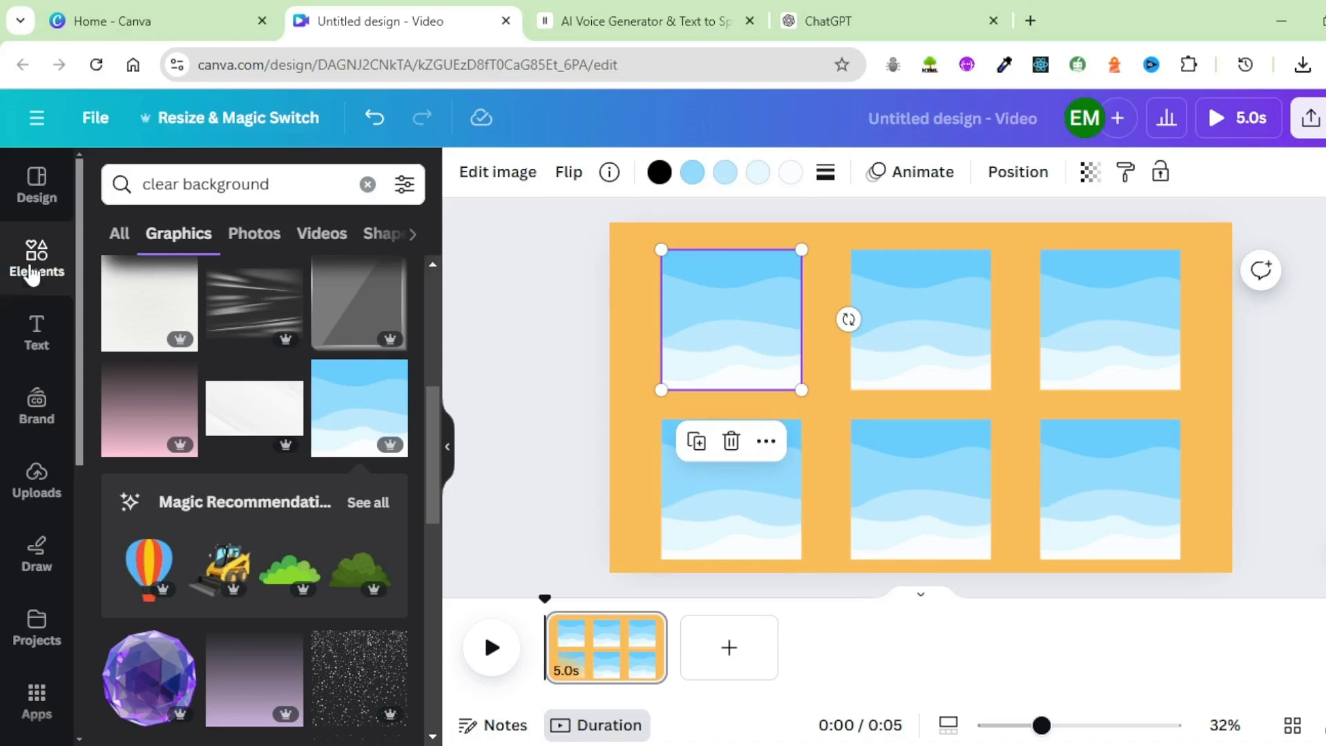
left_click(338, 184)
left_click_drag(337, 183, 121, 184)
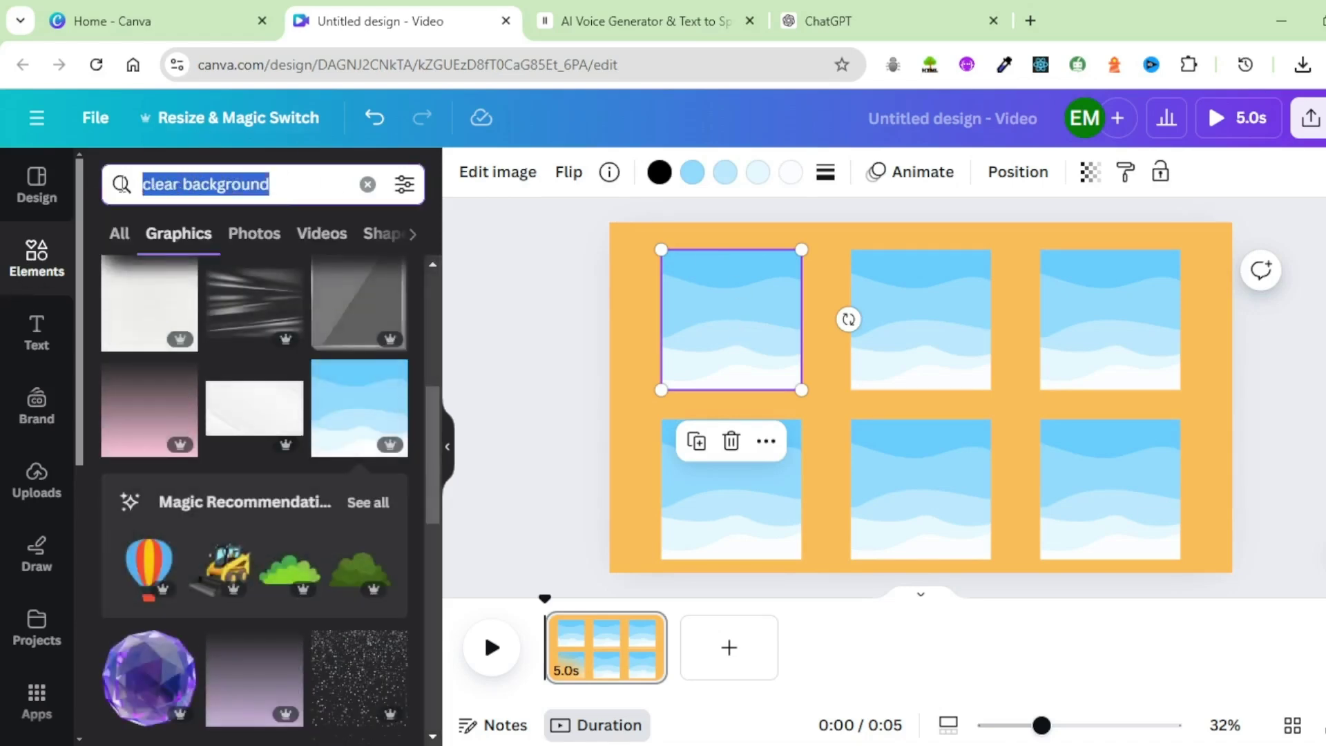
type("animated sun")
key("Return")
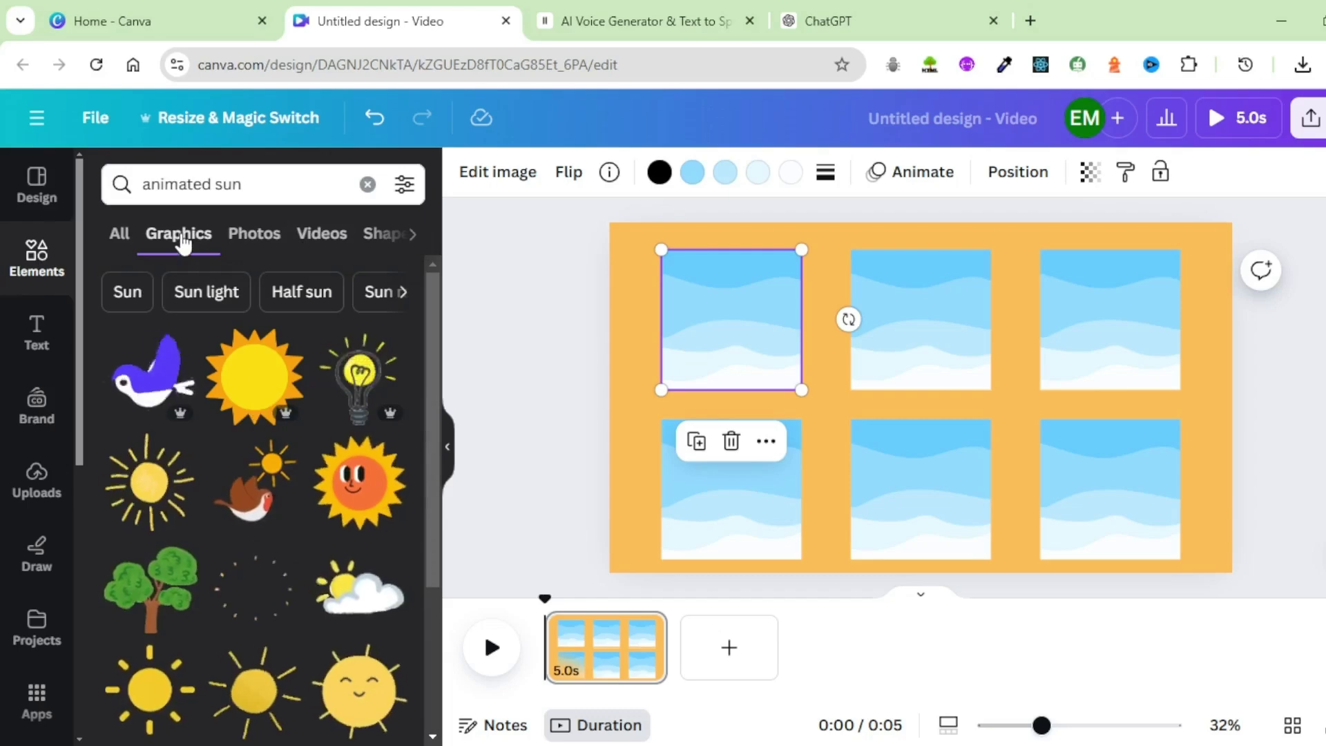
scroll(244, 447, "down", 1)
left_click(150, 380)
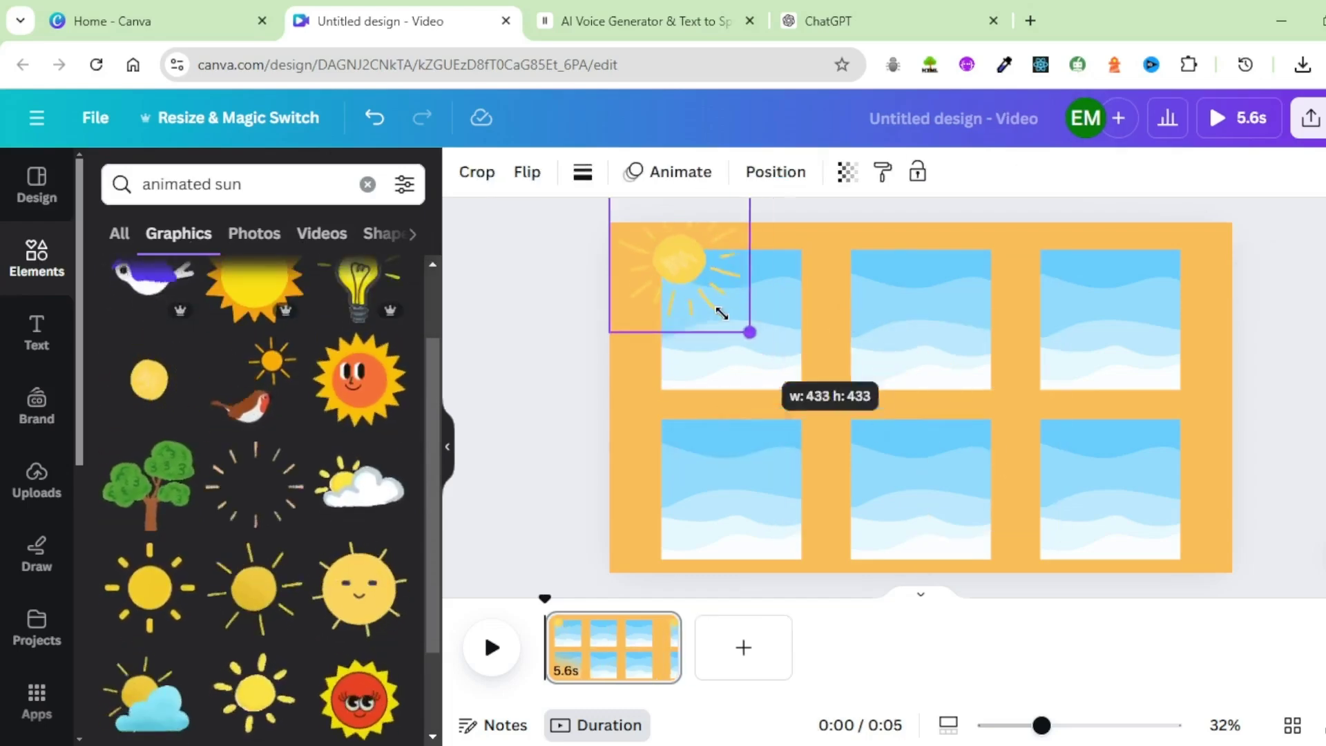
left_click_drag(719, 310, 756, 301)
left_click(732, 338)
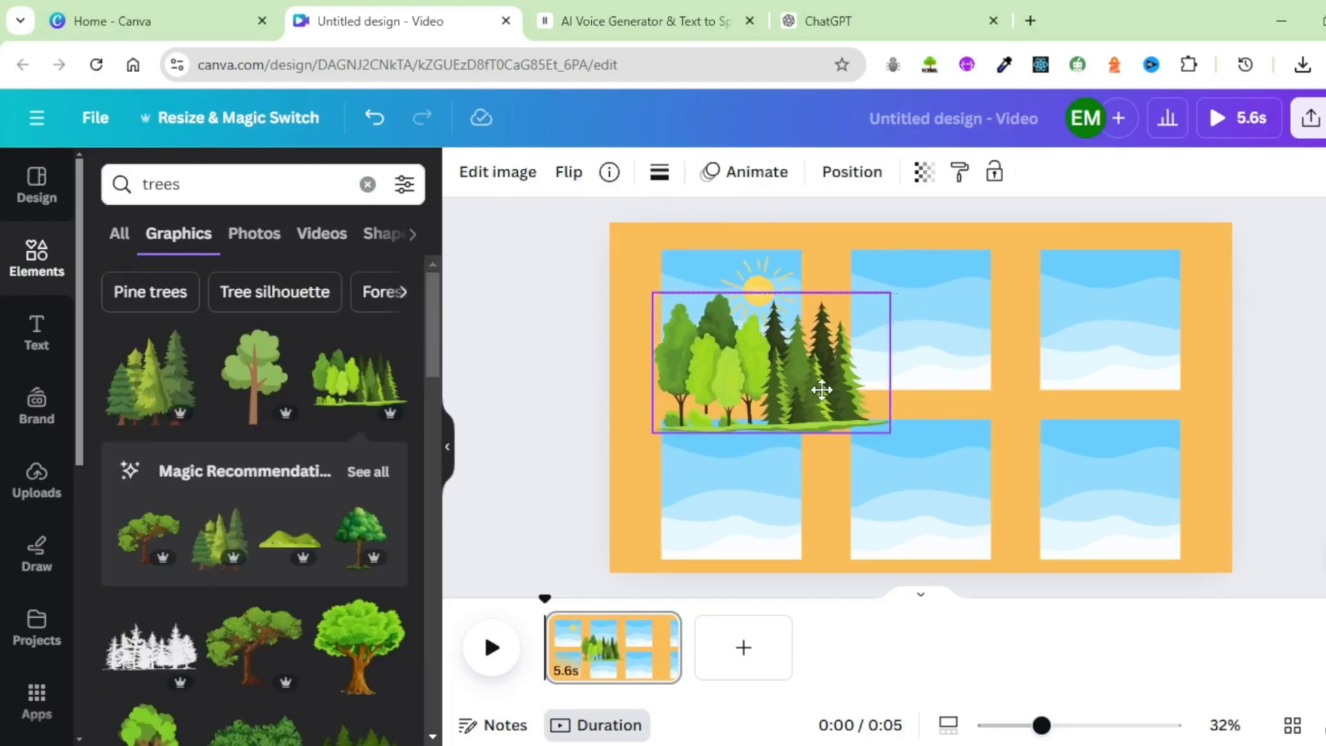
left_click_drag(889, 435, 706, 366)
Check the rainy scene in the ChatGPT script and place a rain cloud from a "rain" graphics search in Canva's upper-middle square
left_click(969, 353)
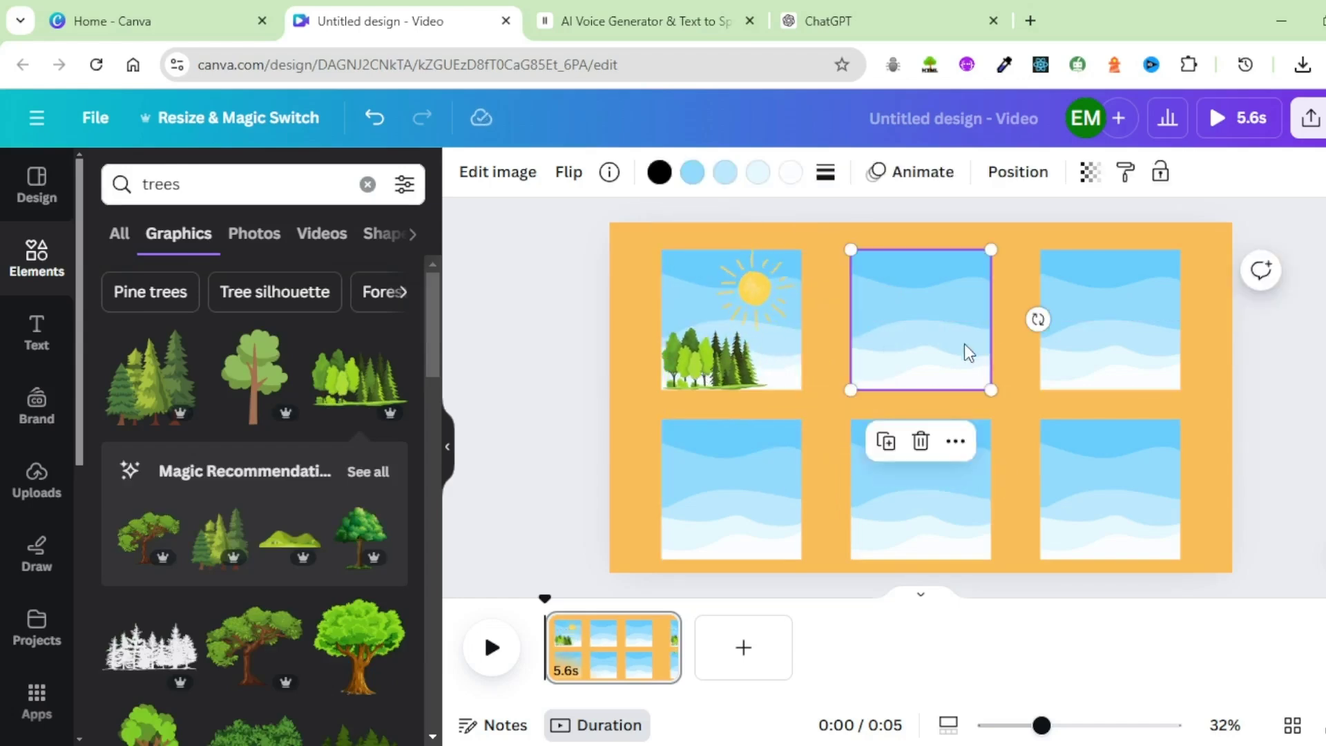
left_click(884, 21)
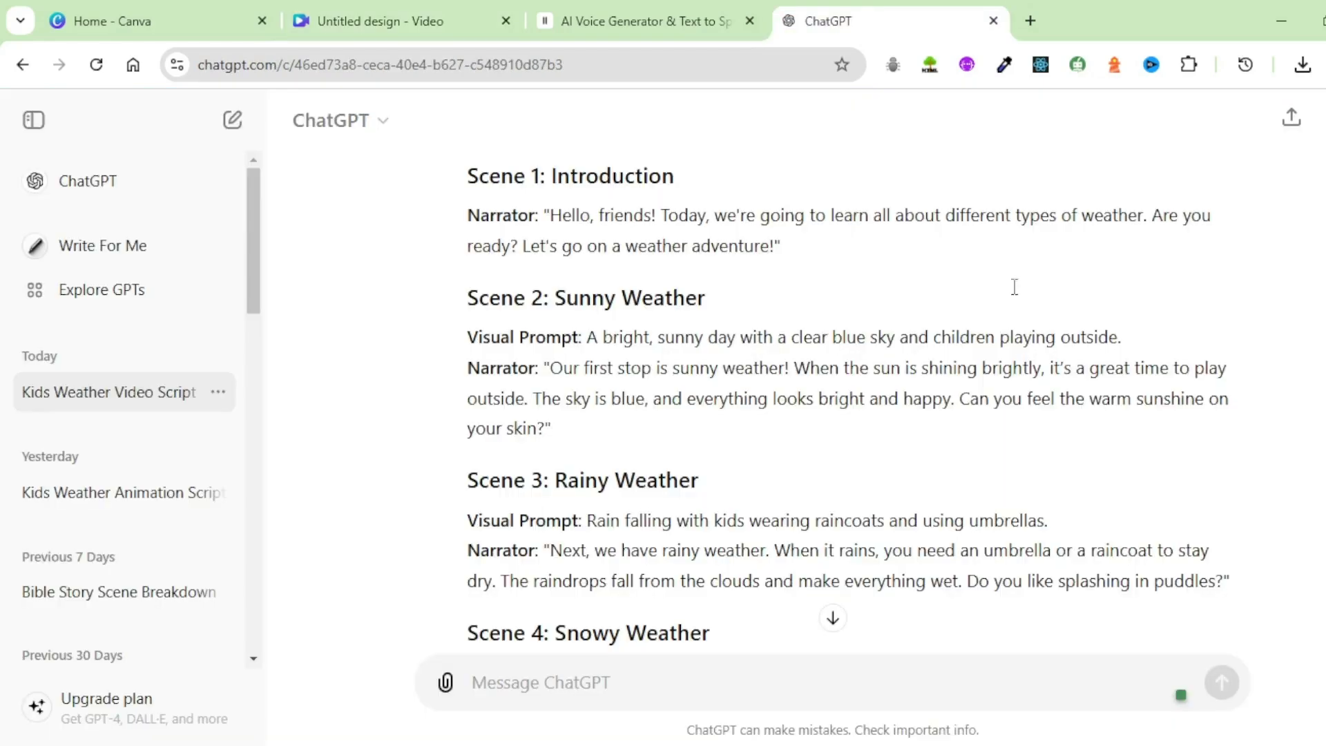
left_click(407, 22)
left_click(31, 260)
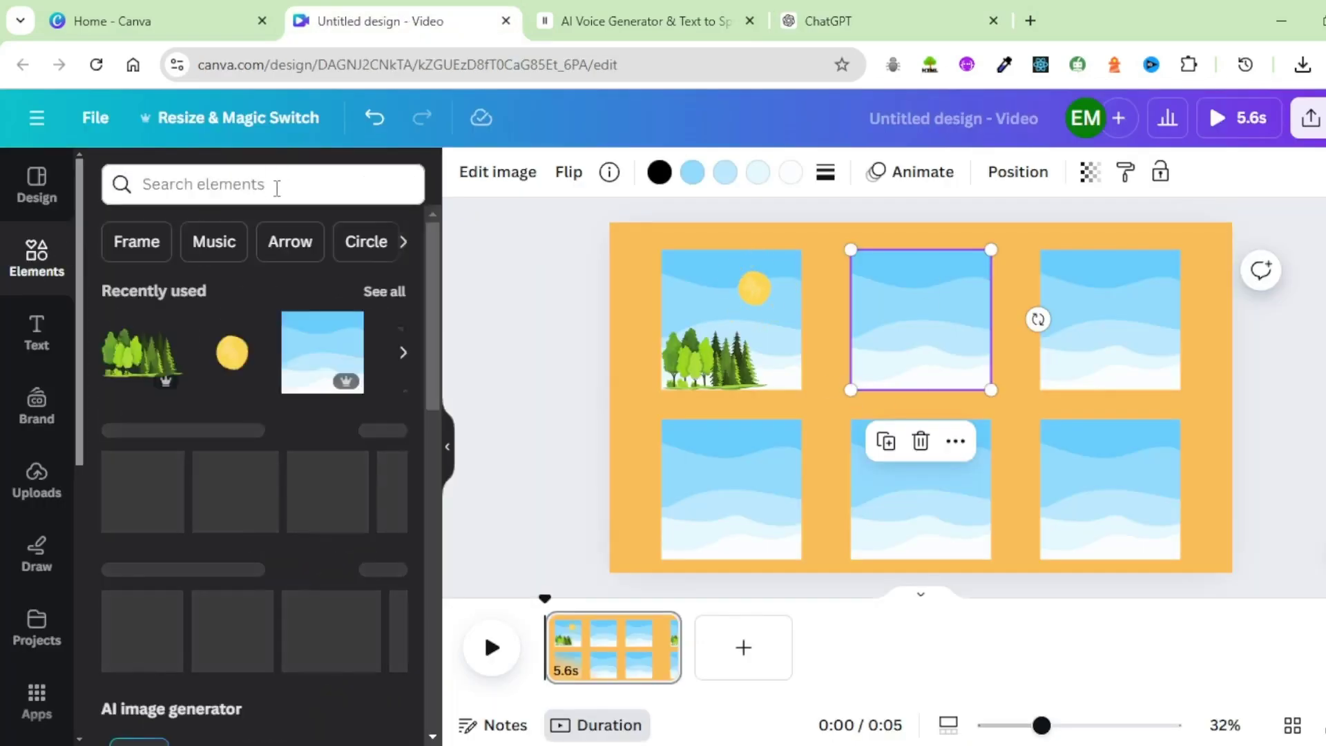
left_click(278, 189)
type("rain")
key("Return")
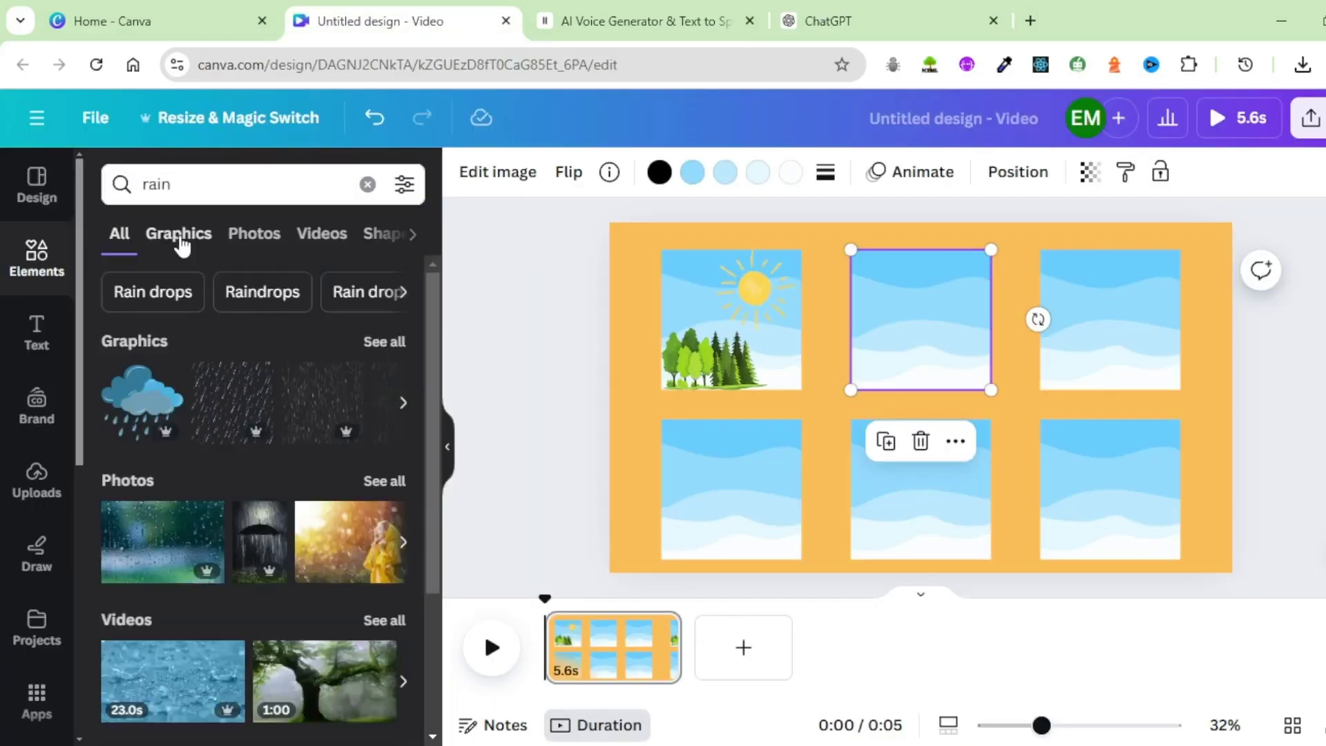
left_click(179, 233)
scroll(256, 483, "down", 5)
left_click(905, 355)
left_click_drag(952, 336, 947, 287)
Search graphics for "flowers" and fit the flower border strip along the bottom edge of the upper-middle square
left_click(207, 184)
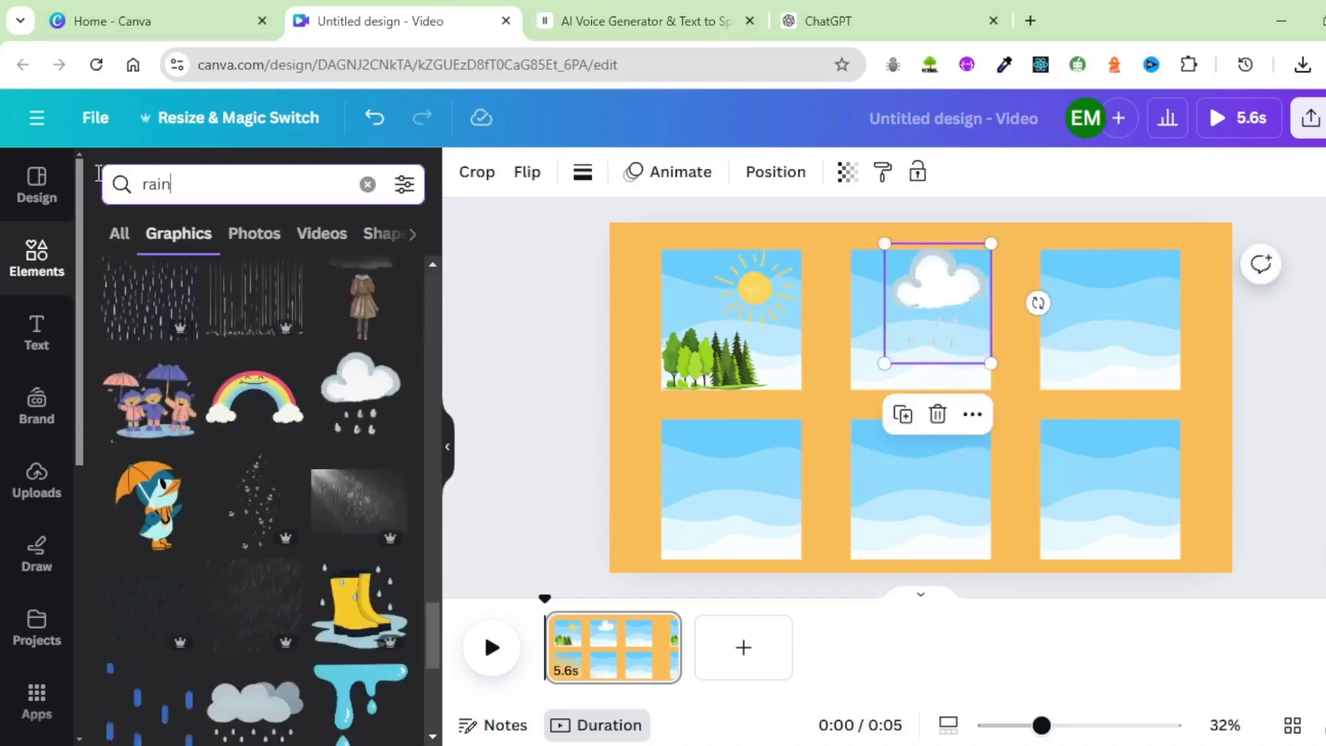
key("ctrl+a")
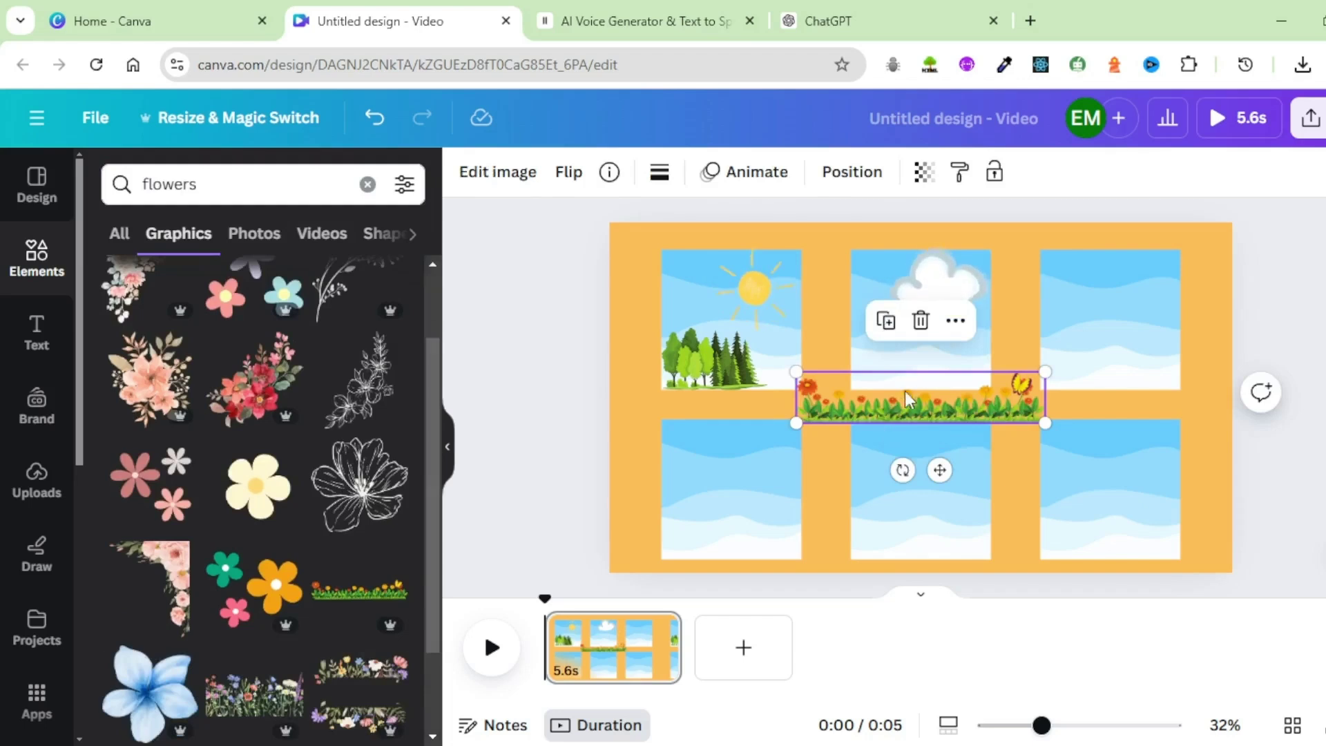
left_click_drag(1045, 422, 905, 372)
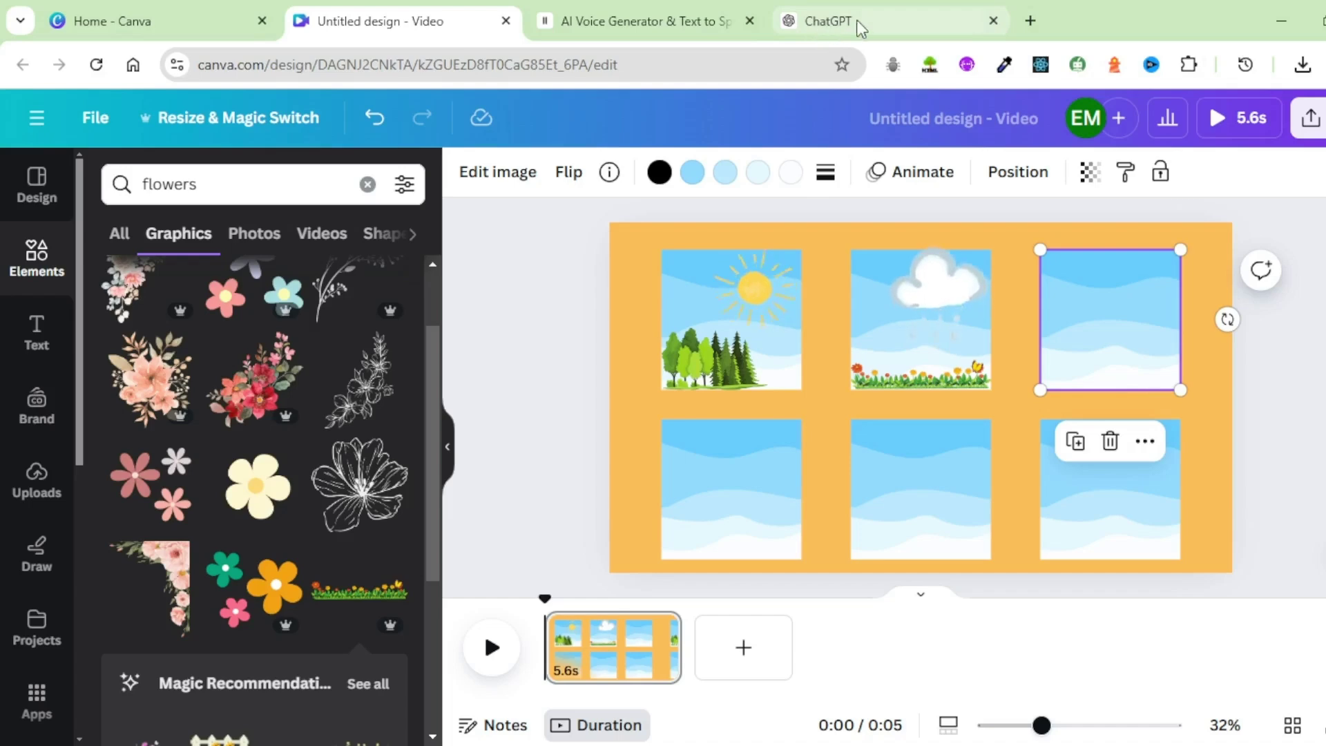
Check the snowy scene in the ChatGPT script and search Canva graphics for "snow background"
left_click(860, 27)
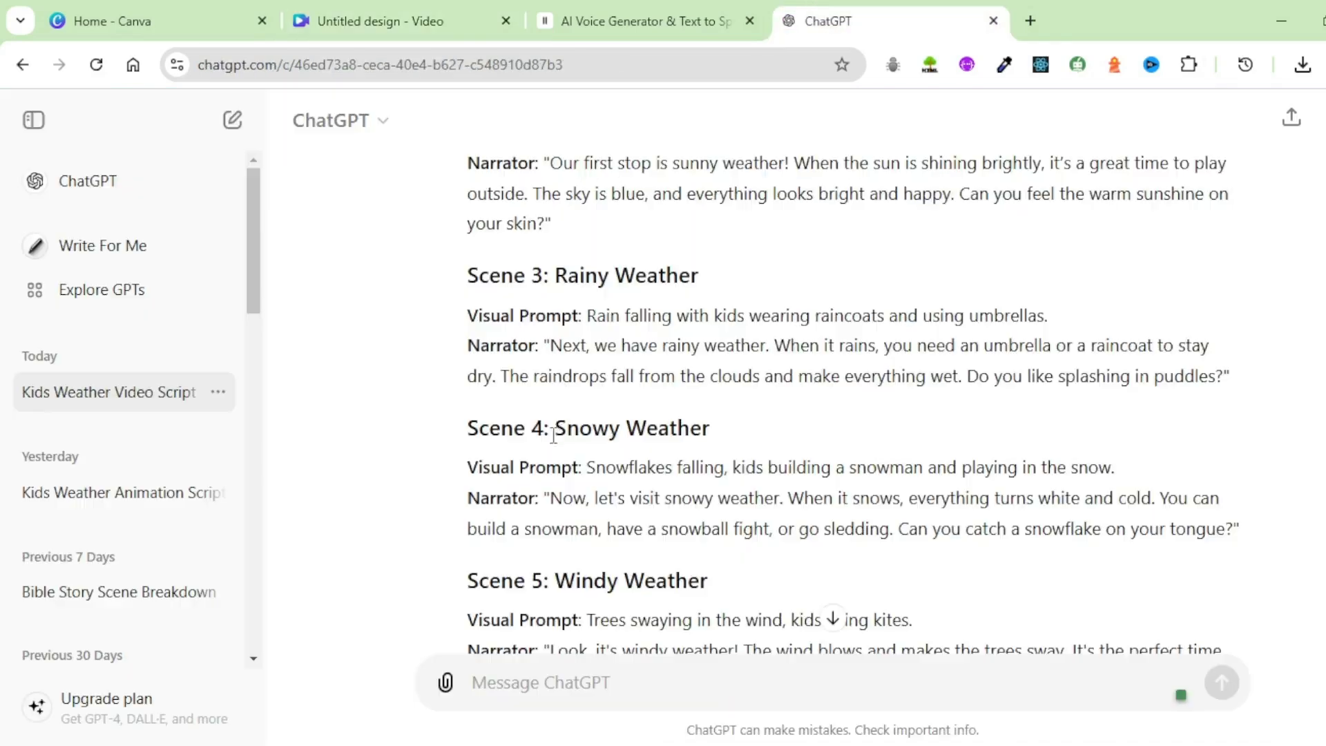
left_click(424, 23)
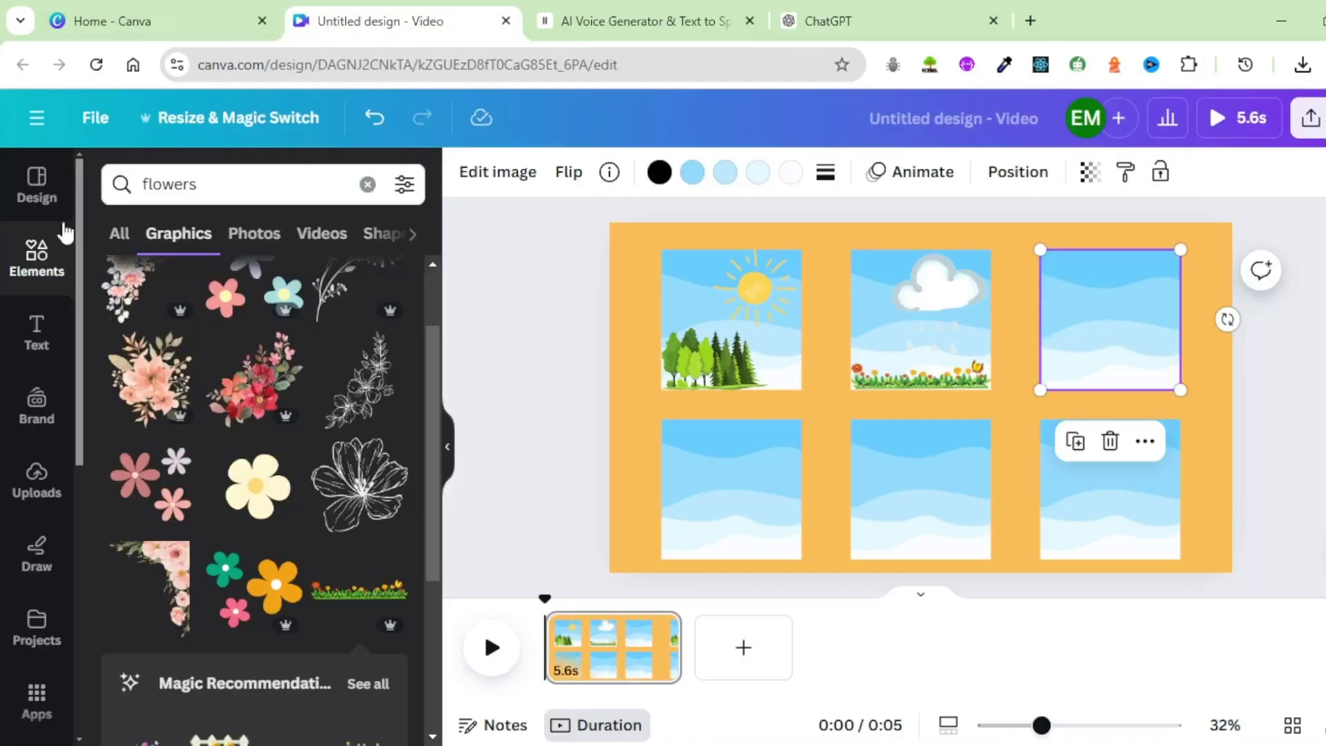
left_click(27, 276)
left_click(282, 185)
type("sno")
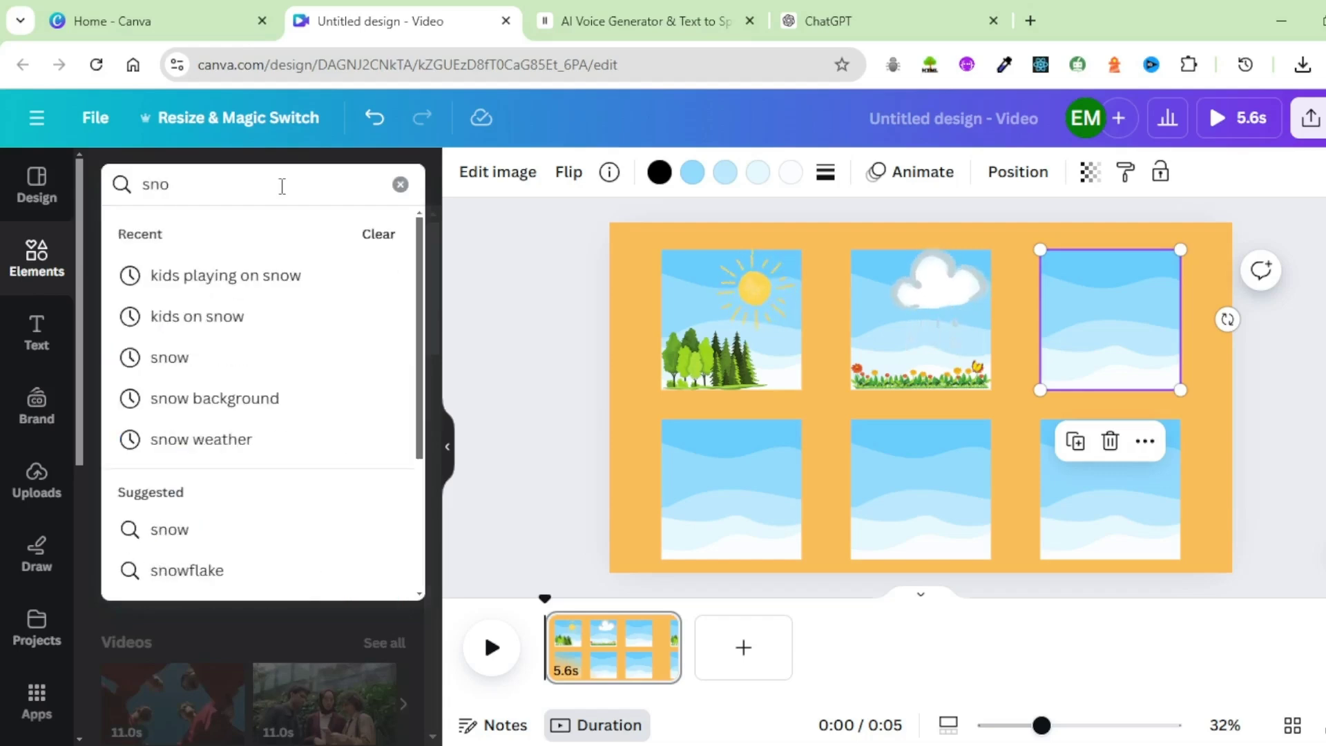
left_click(215, 398)
Add the snowy landscape with pine trees and resize it to cover the upper-right square
left_click(150, 558)
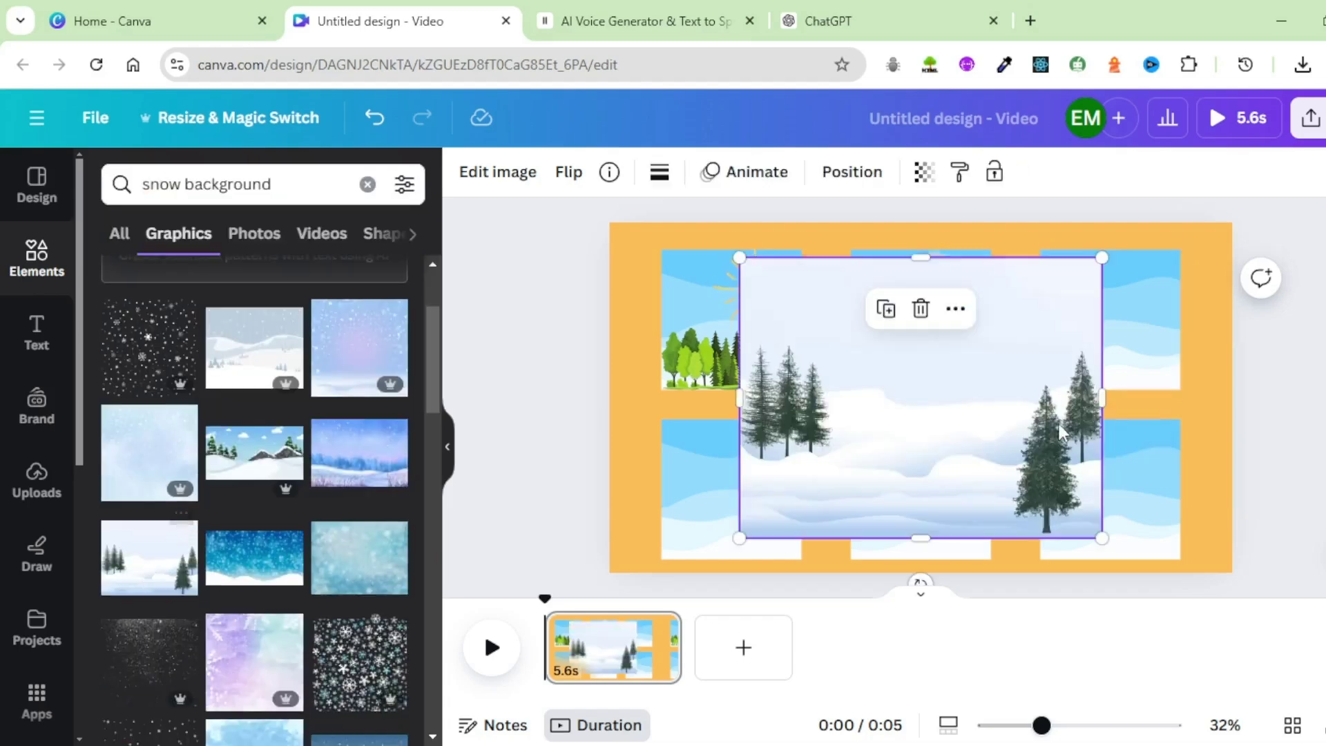
left_click_drag(740, 539, 926, 459)
left_click_drag(971, 335, 1125, 332)
left_click_drag(1205, 378, 1182, 359)
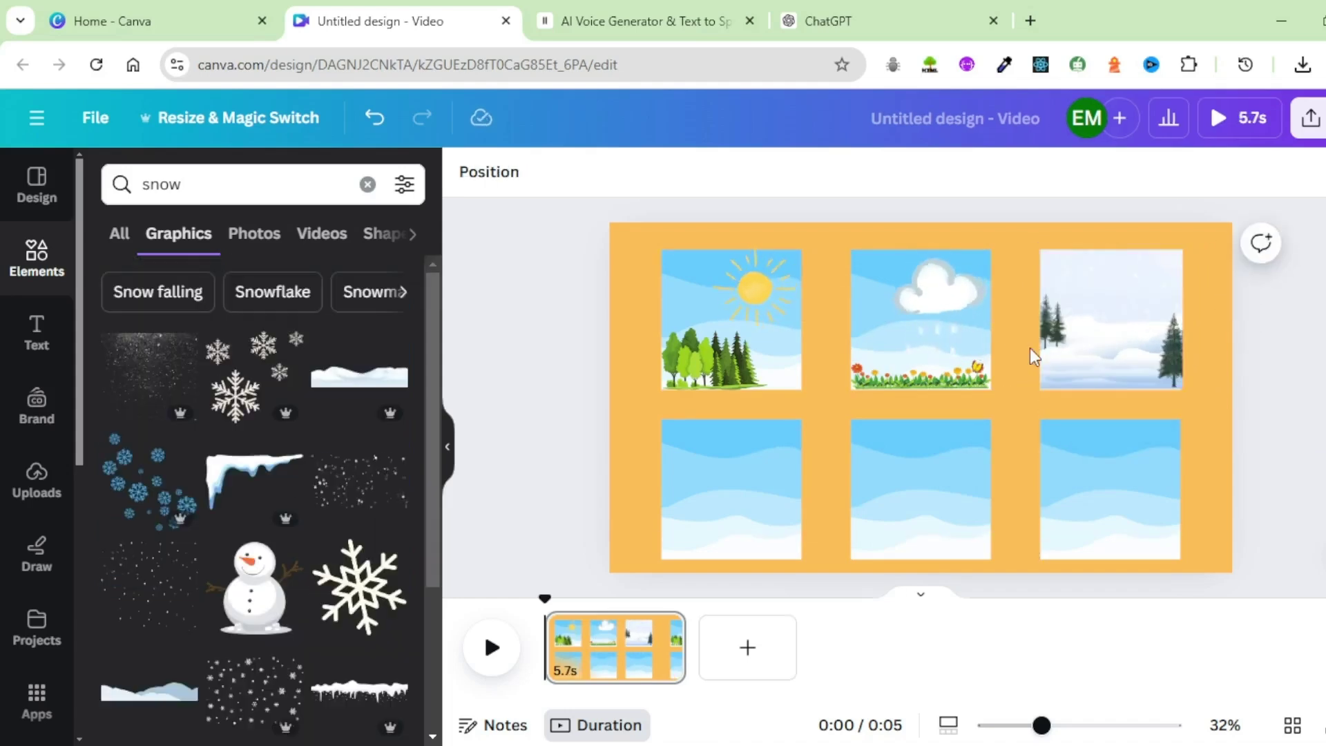
Check the windy scene in the ChatGPT script and search Canva graphics for "windy weather"
left_click(872, 29)
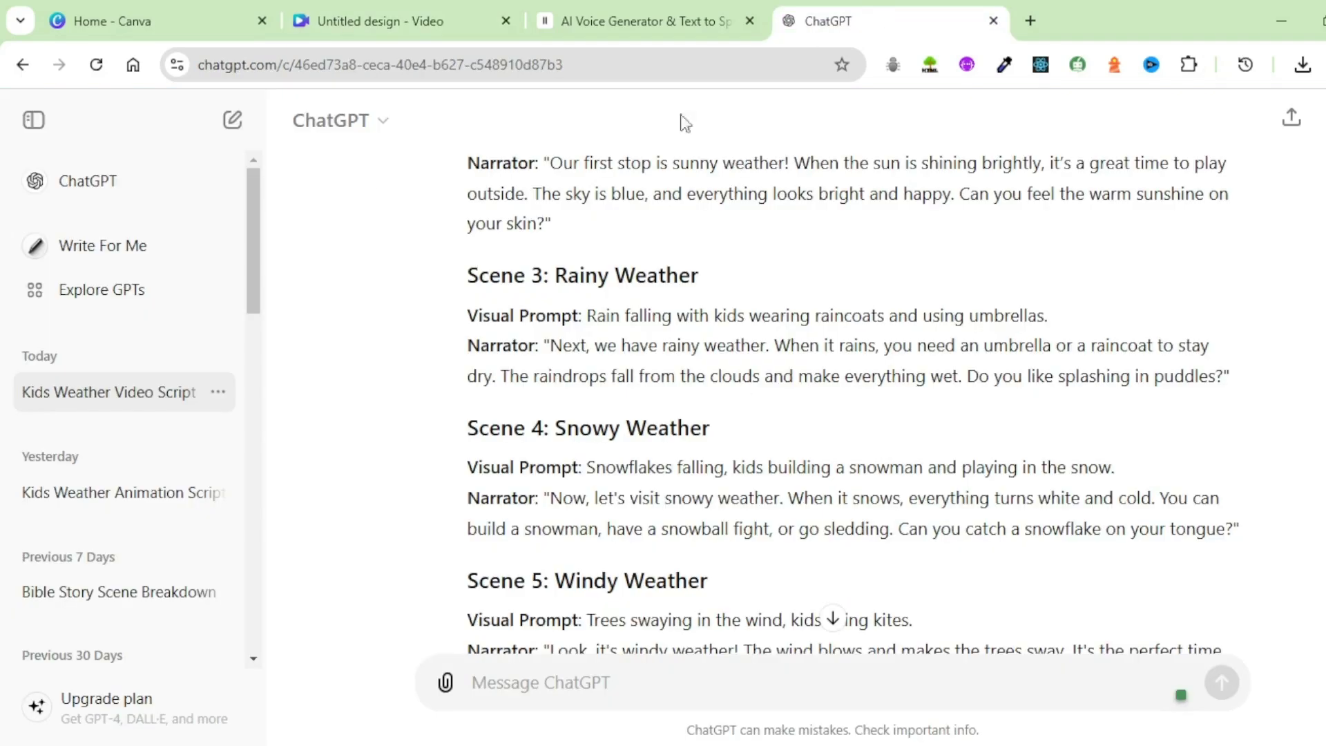
scroll(764, 458, "down", 2)
left_click(380, 20)
left_click_drag(234, 184, 150, 185)
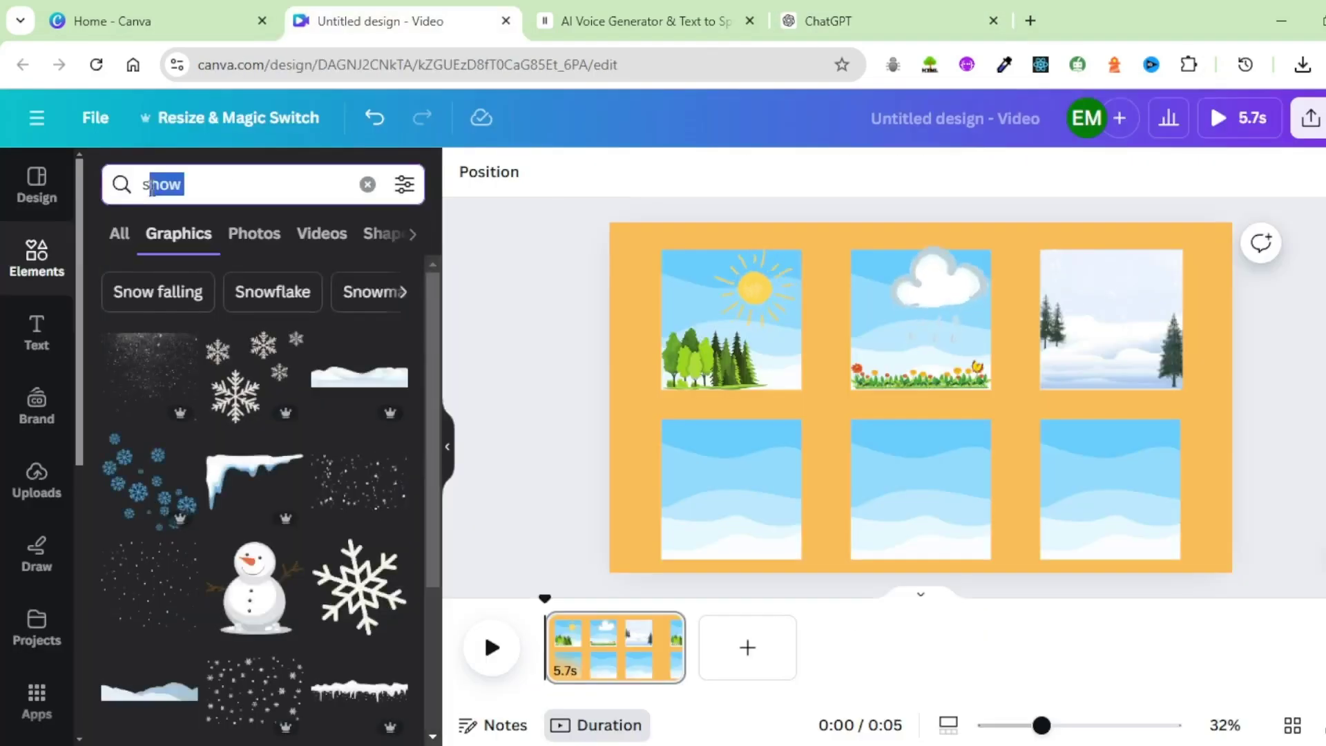
type("w")
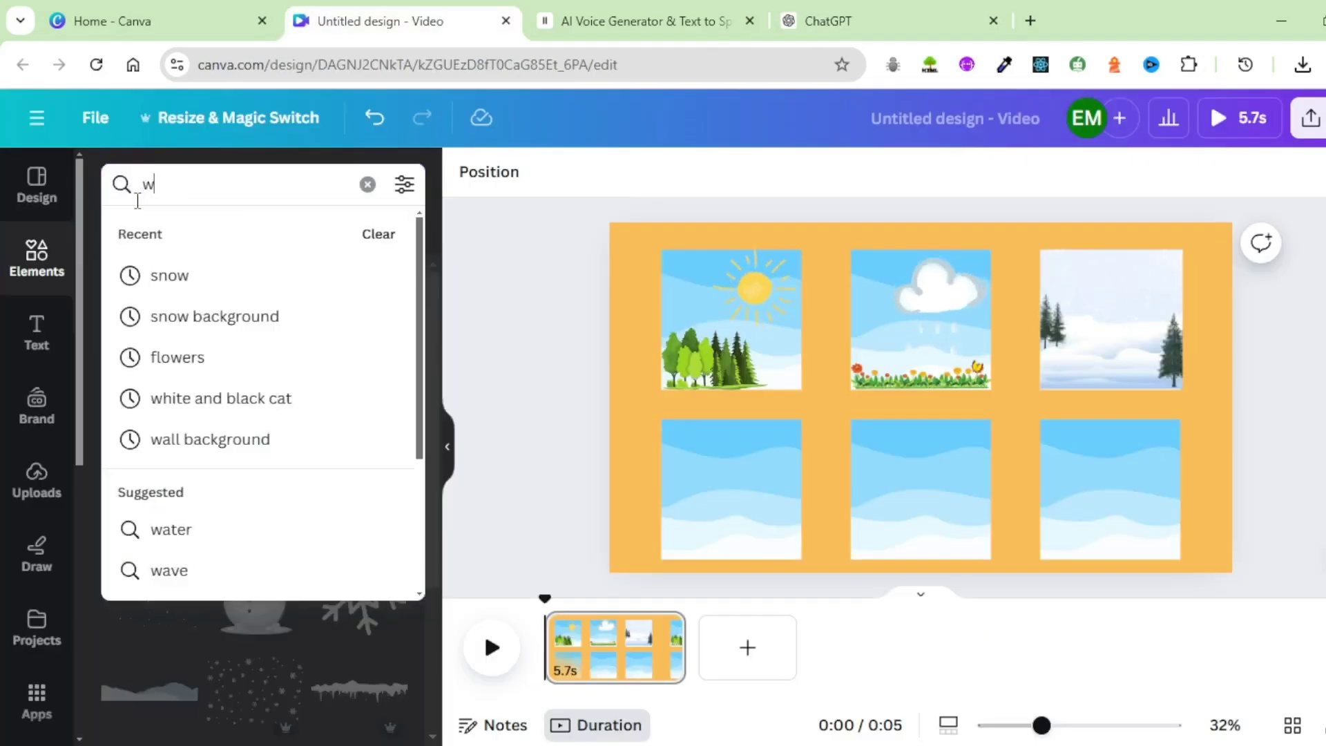
type("indy")
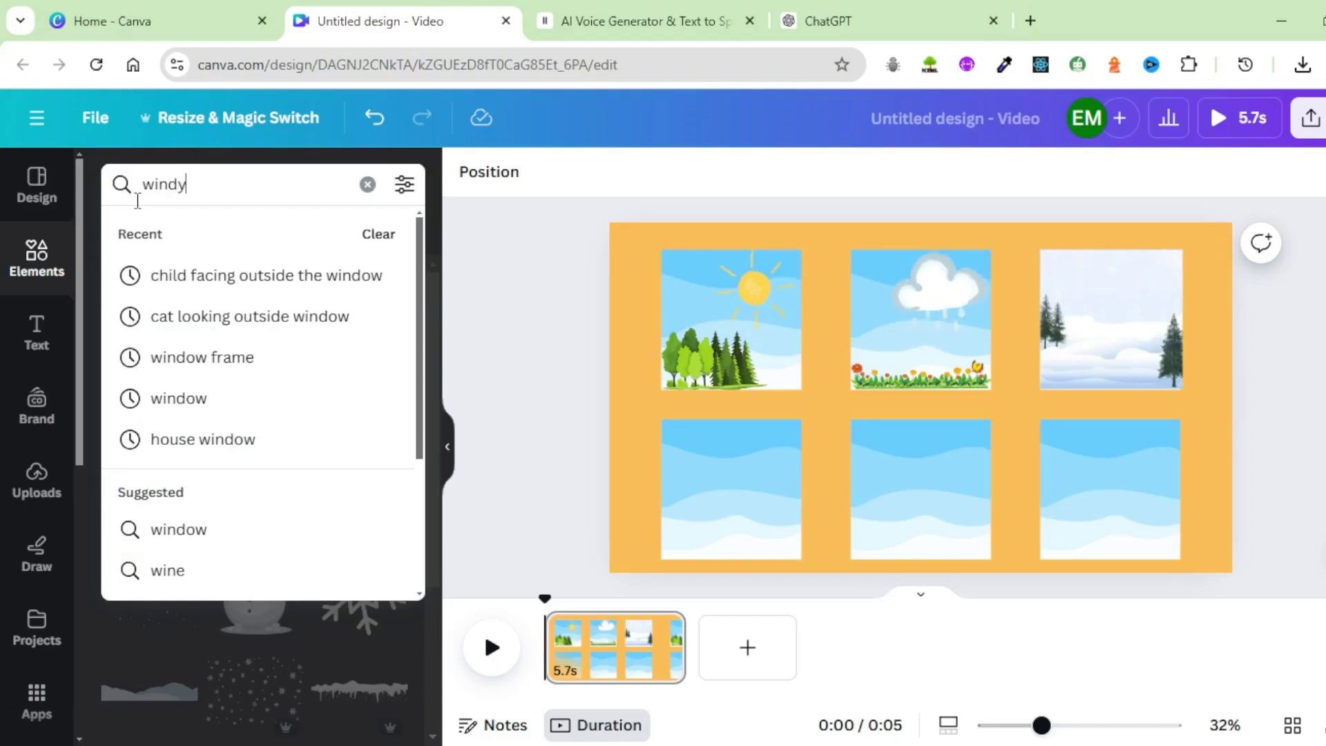
type(" weather")
key("Return")
Limit the graphics results to animated ones and place the windblown tree from a "wind" search in the lower-left square
left_click(415, 192)
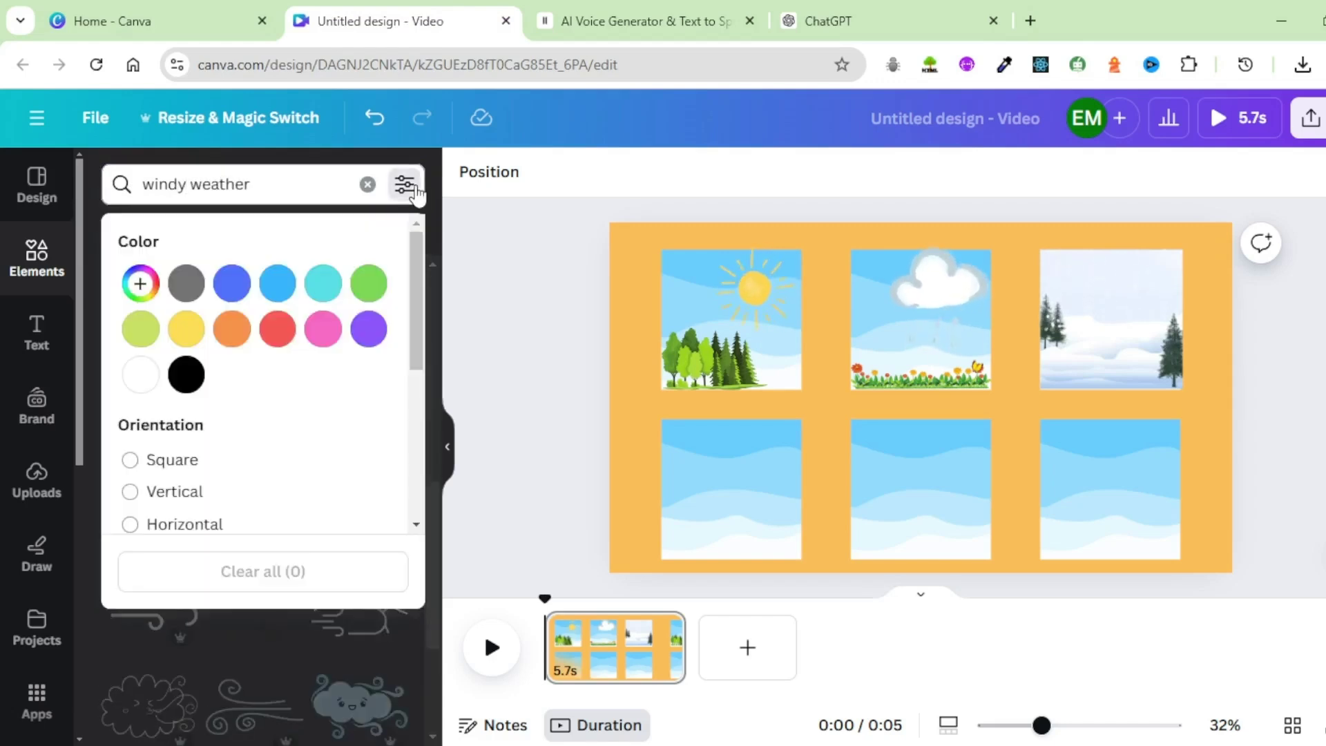
scroll(218, 446, "down", 3)
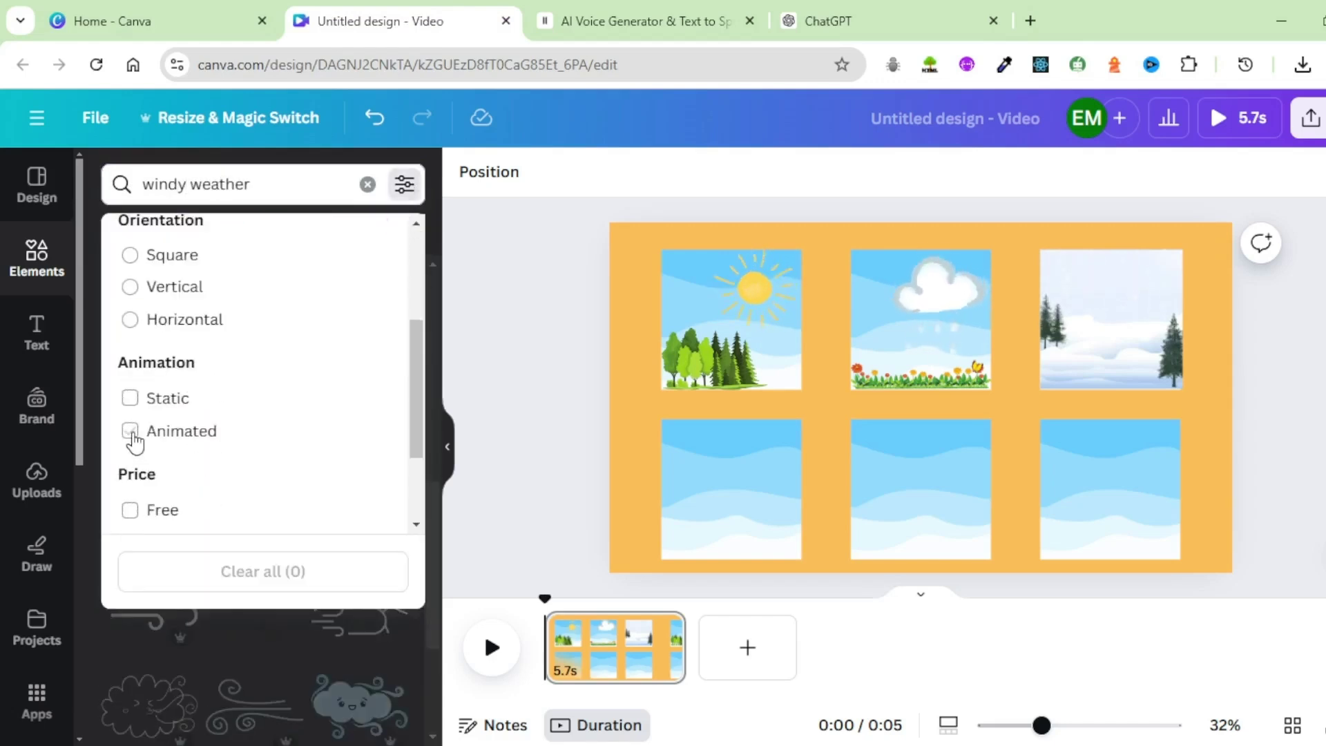
left_click(131, 433)
left_click(83, 561)
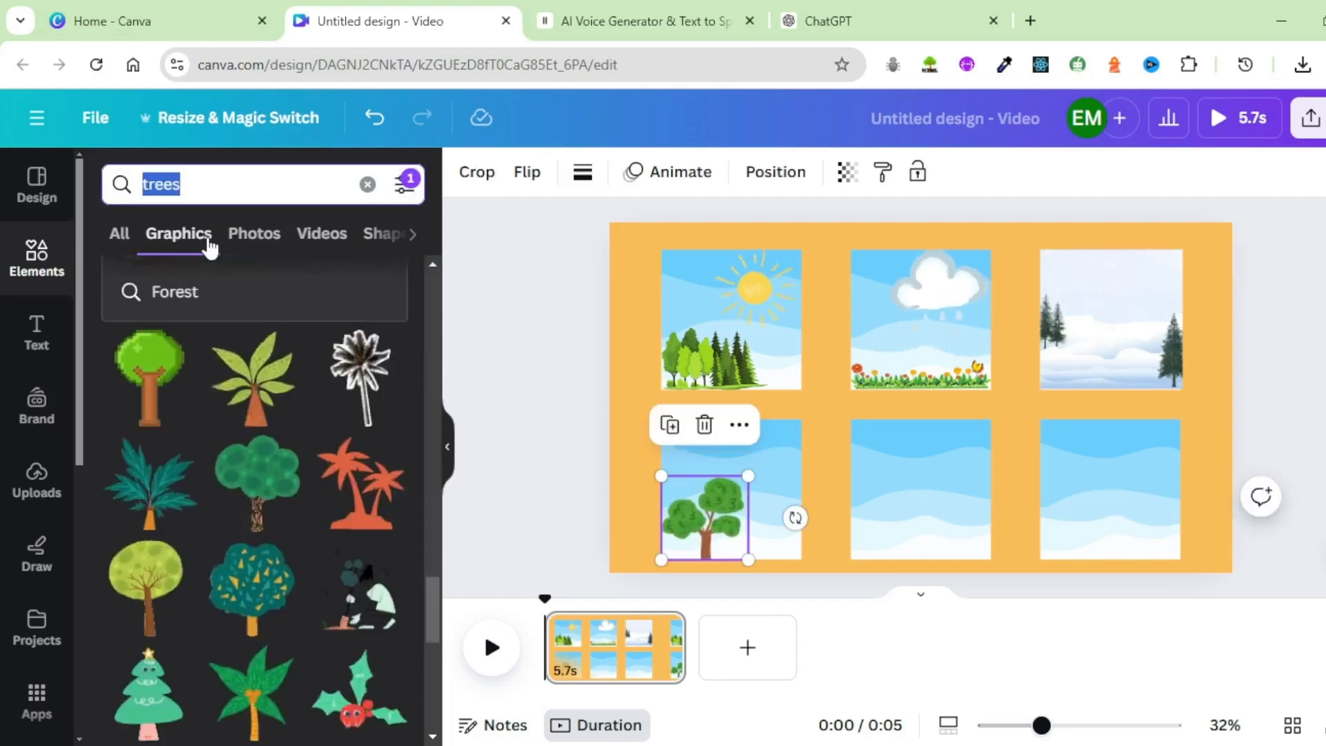
type("wind")
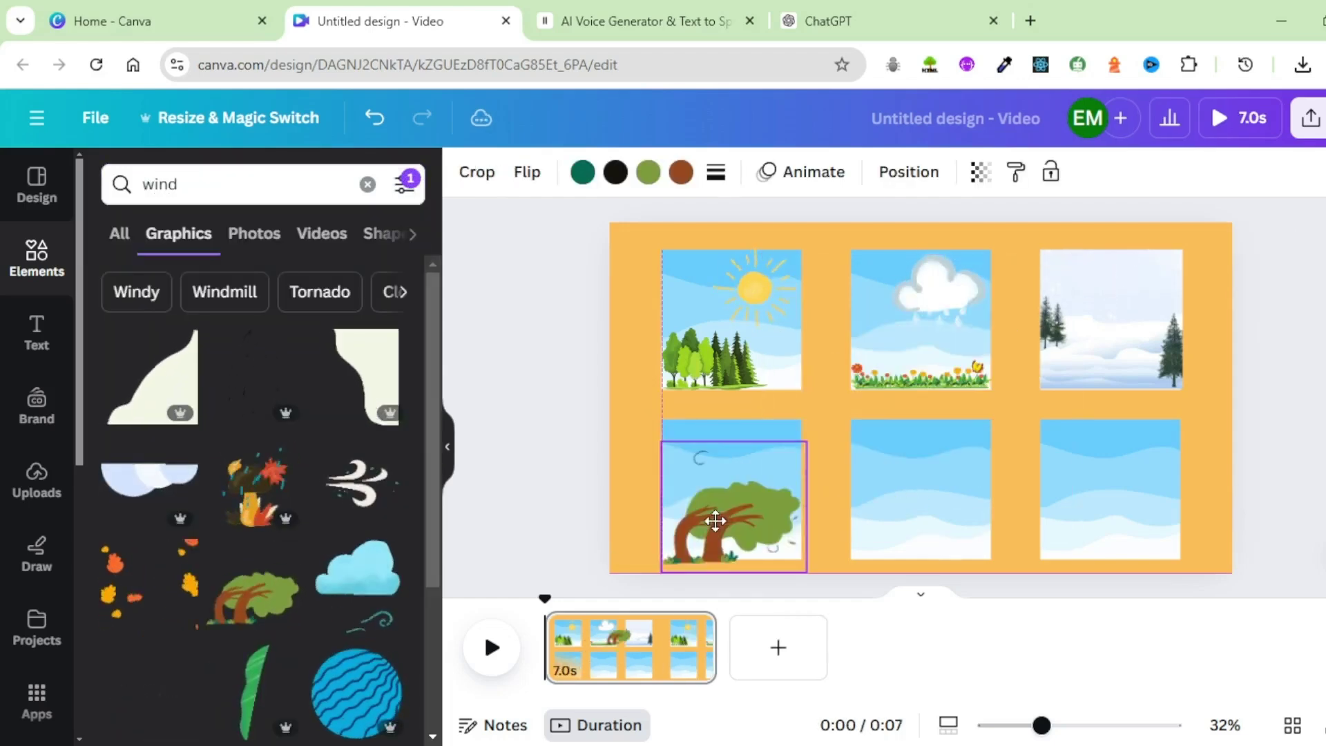
mouse_move(714, 521)
left_mouse_down()
mouse_move(735, 529)
mouse_move(719, 512)
mouse_move(729, 521)
left_mouse_up()
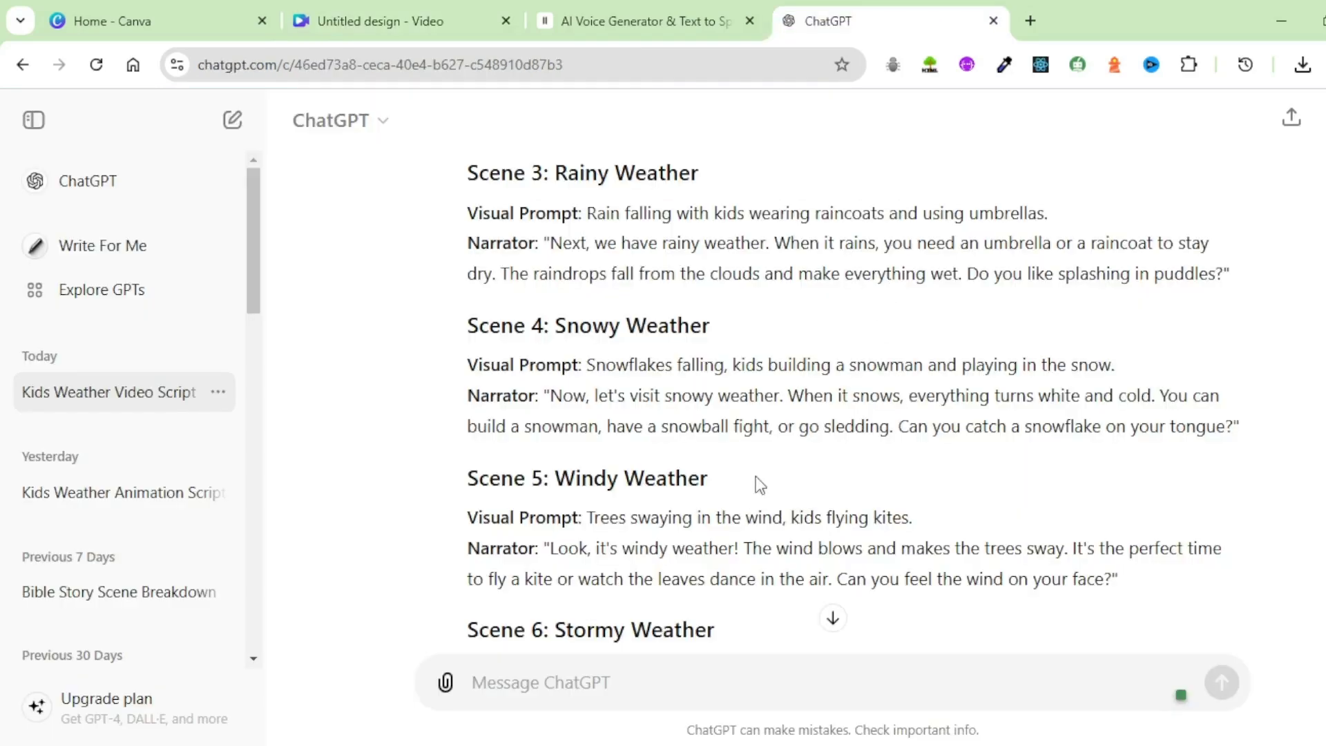
Check the stormy scene in the ChatGPT script and fit the angry cloud from a "storm" search into Canva's lower-middle square
scroll(756, 475, "down", 3)
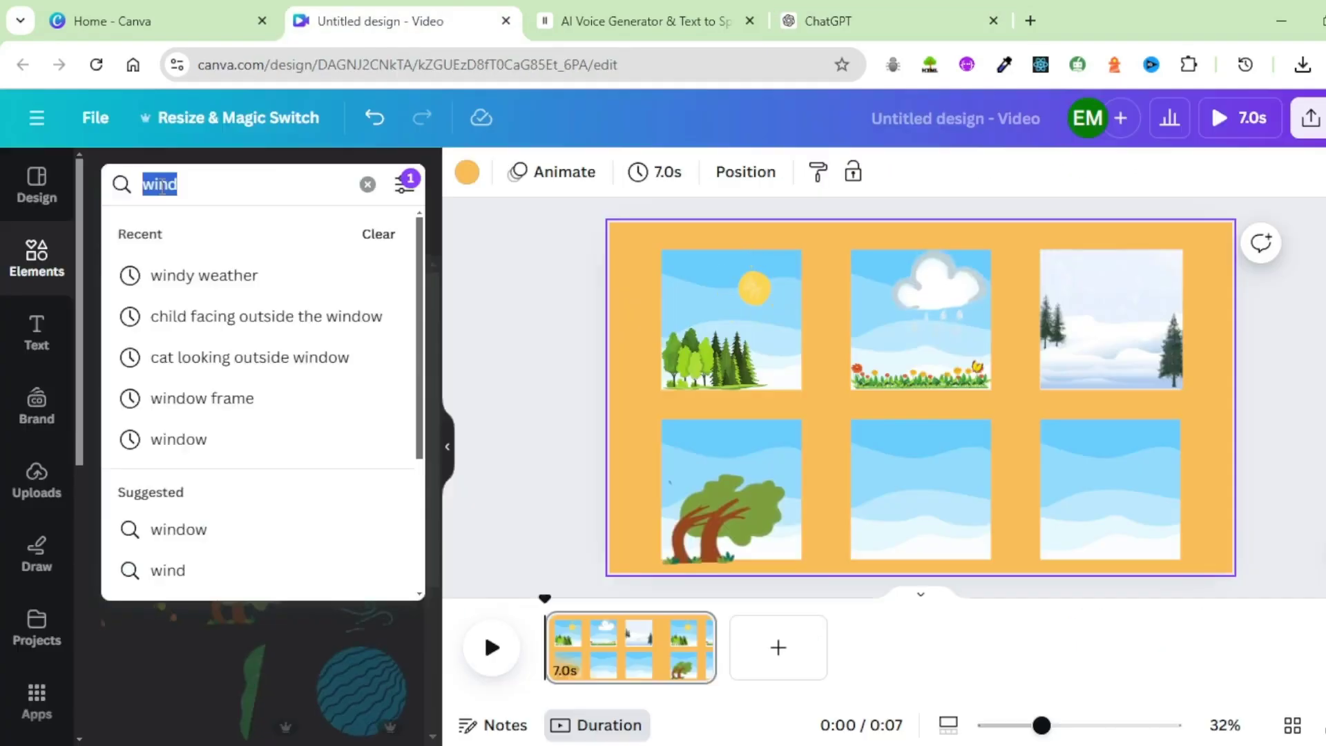
type("storm")
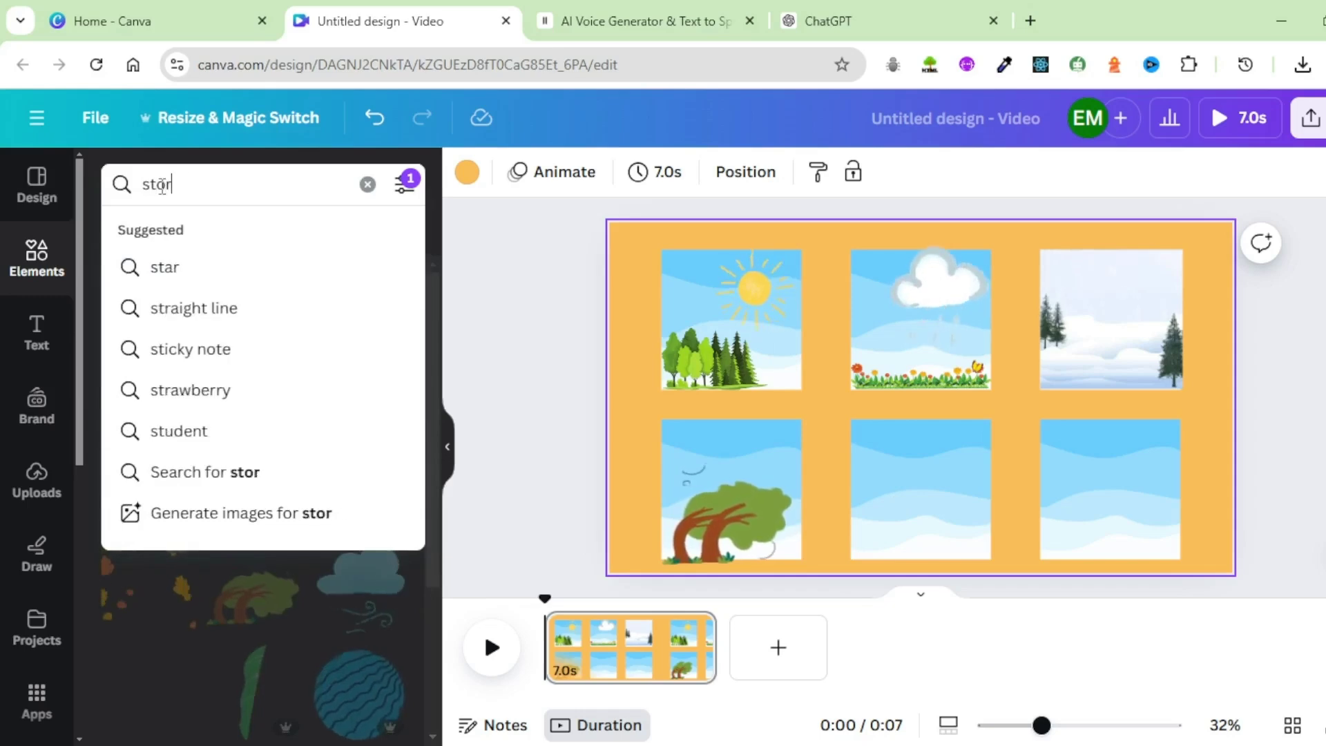
key("Return")
left_click_drag(786, 259, 898, 374)
left_click_drag(952, 534, 907, 563)
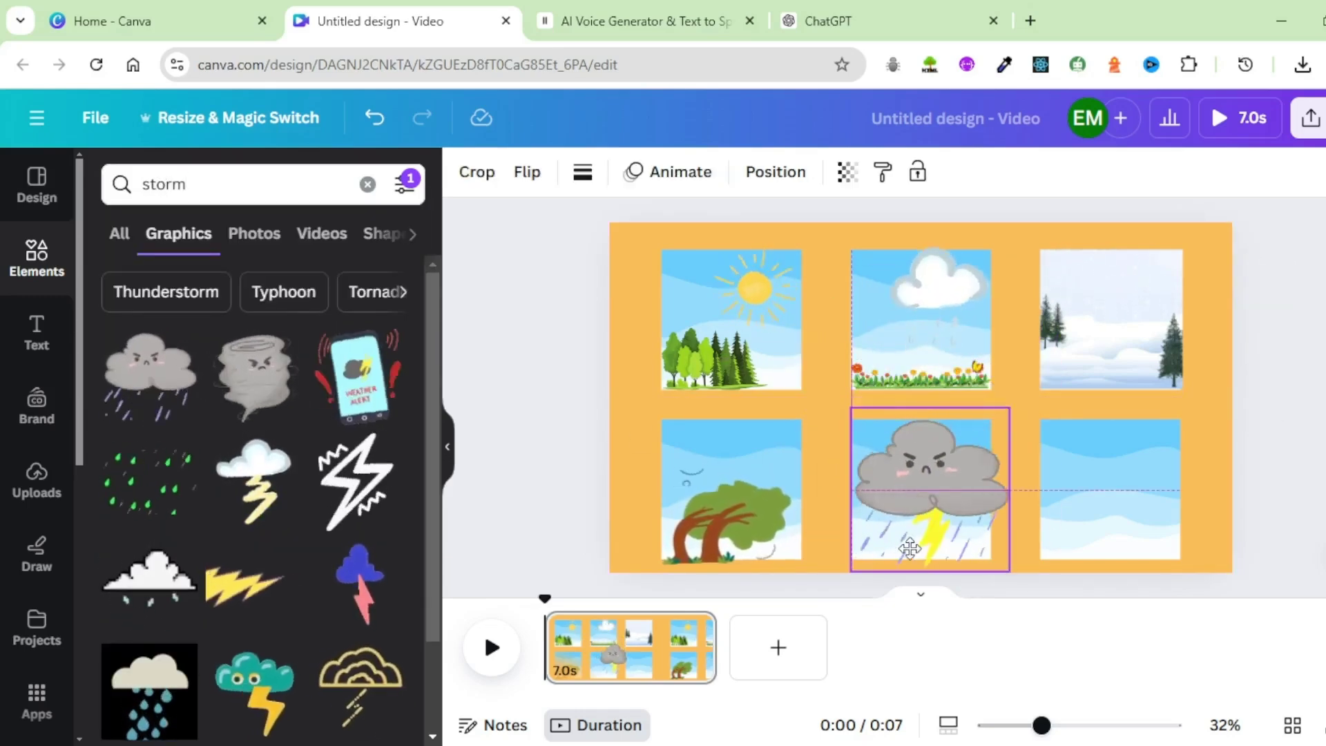
Check the cloudy scene in the ChatGPT script and place two white clouds from a "cloudy weather" search in Canva's lower-right square
left_click(1091, 525)
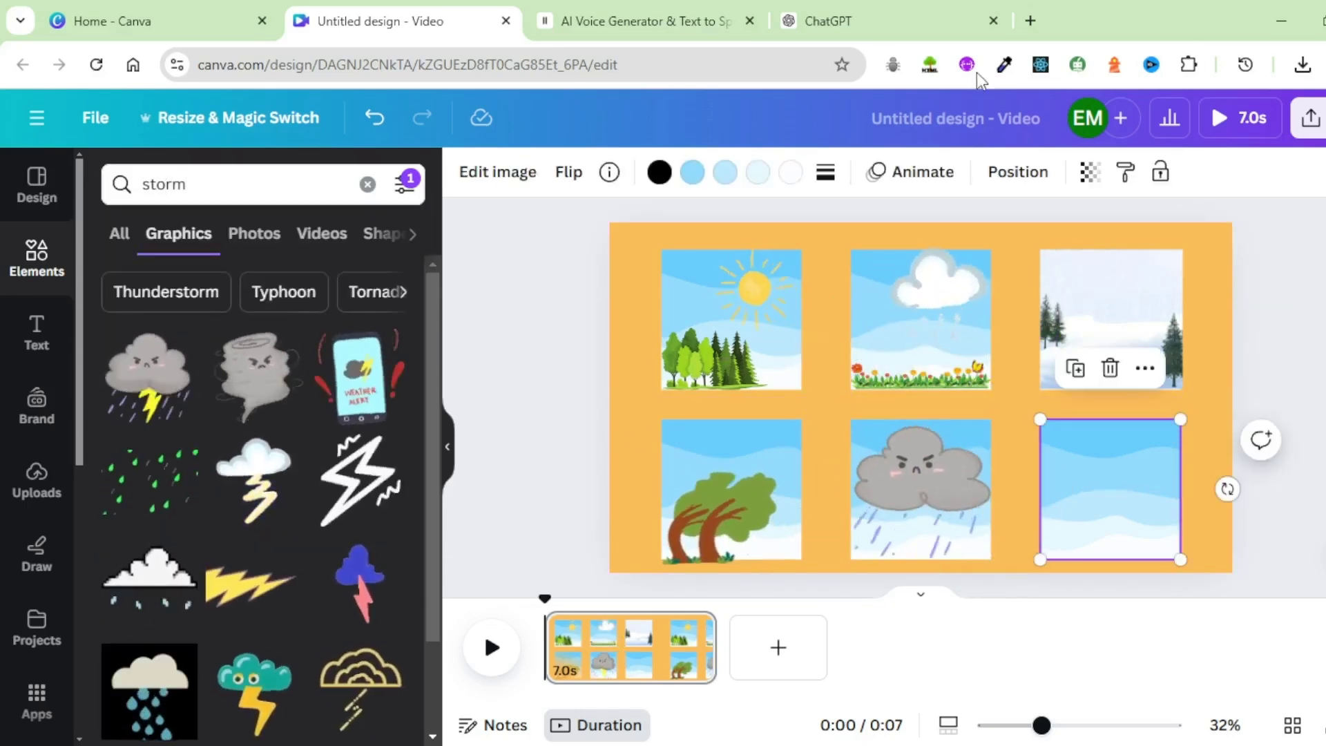
left_click(873, 14)
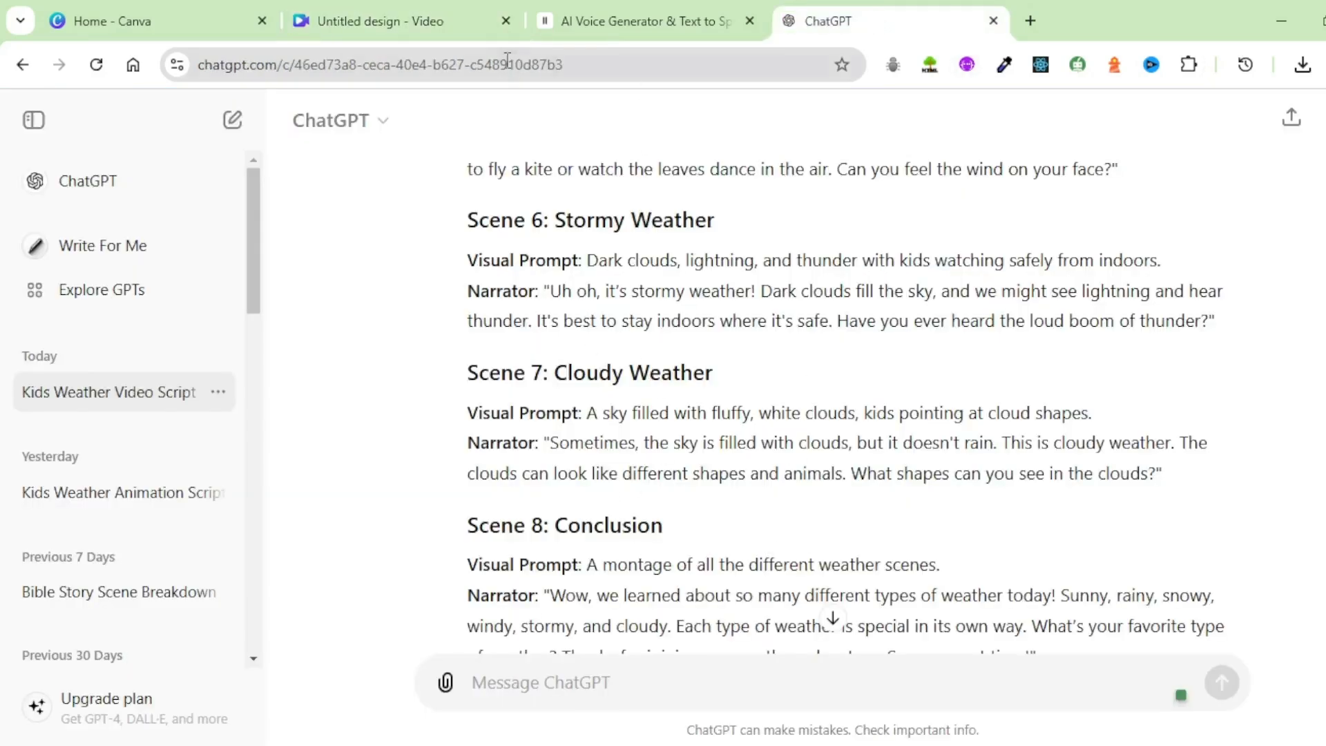
left_click(366, 26)
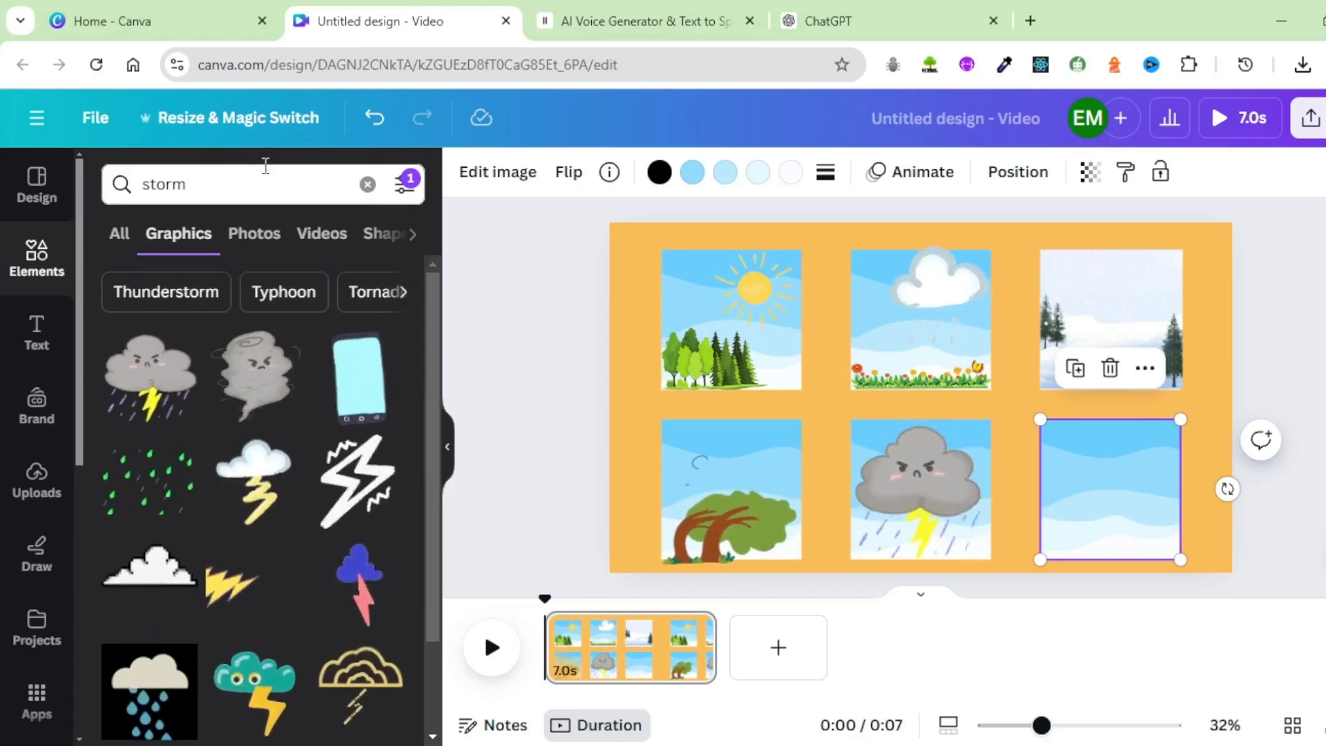
left_click_drag(241, 189, 105, 179)
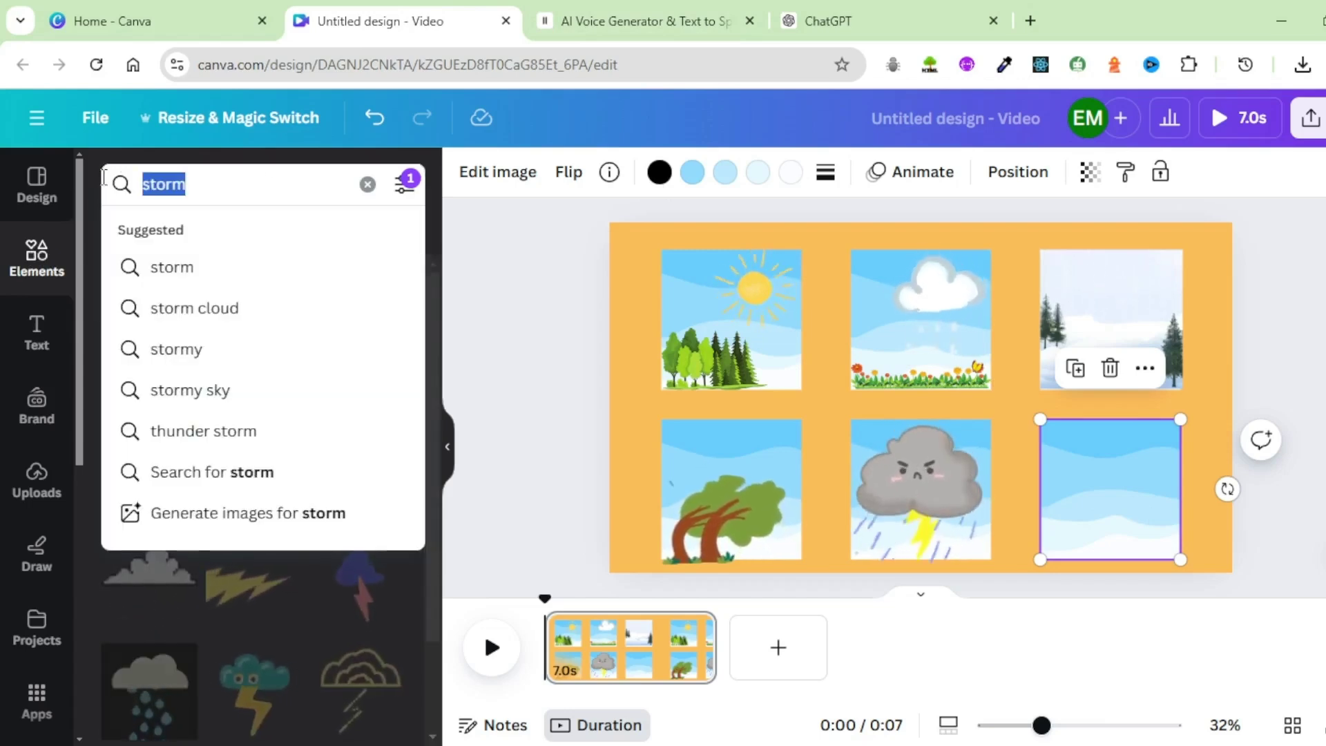
type("cloudy weather")
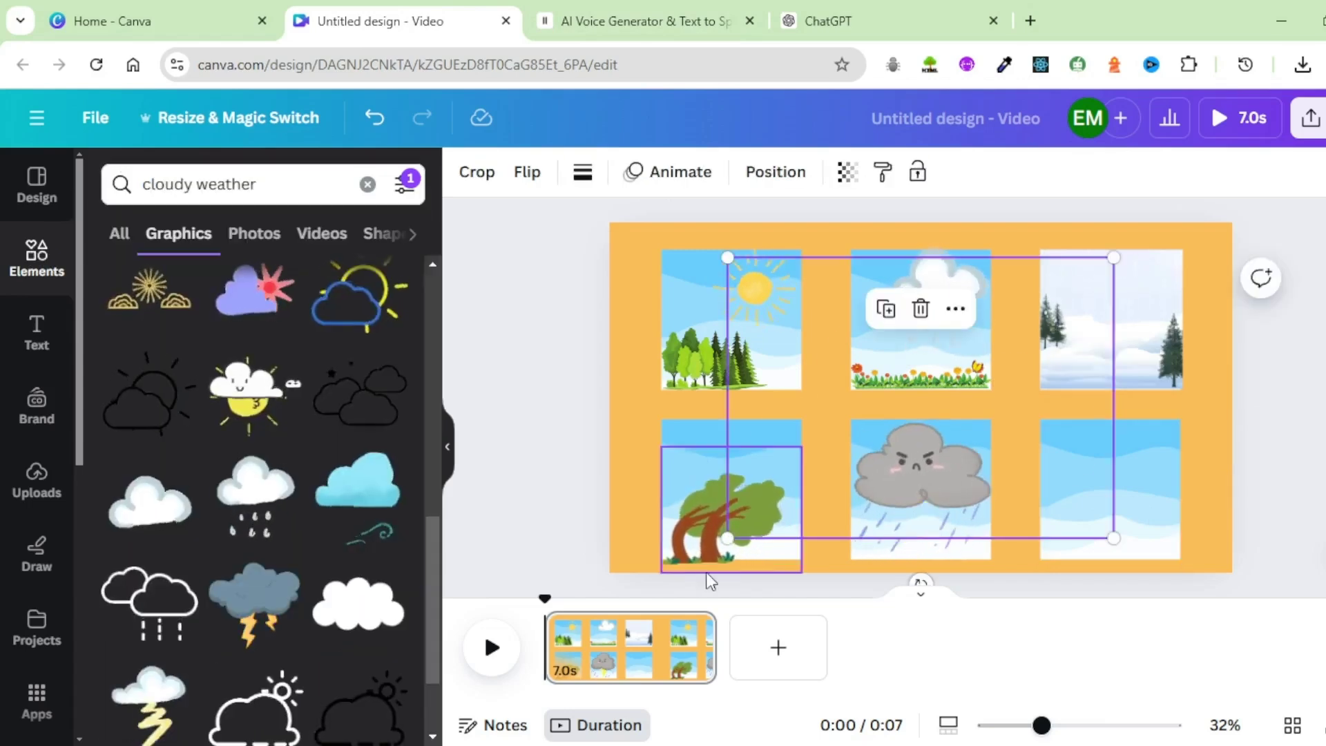
left_click_drag(1067, 435, 1090, 444)
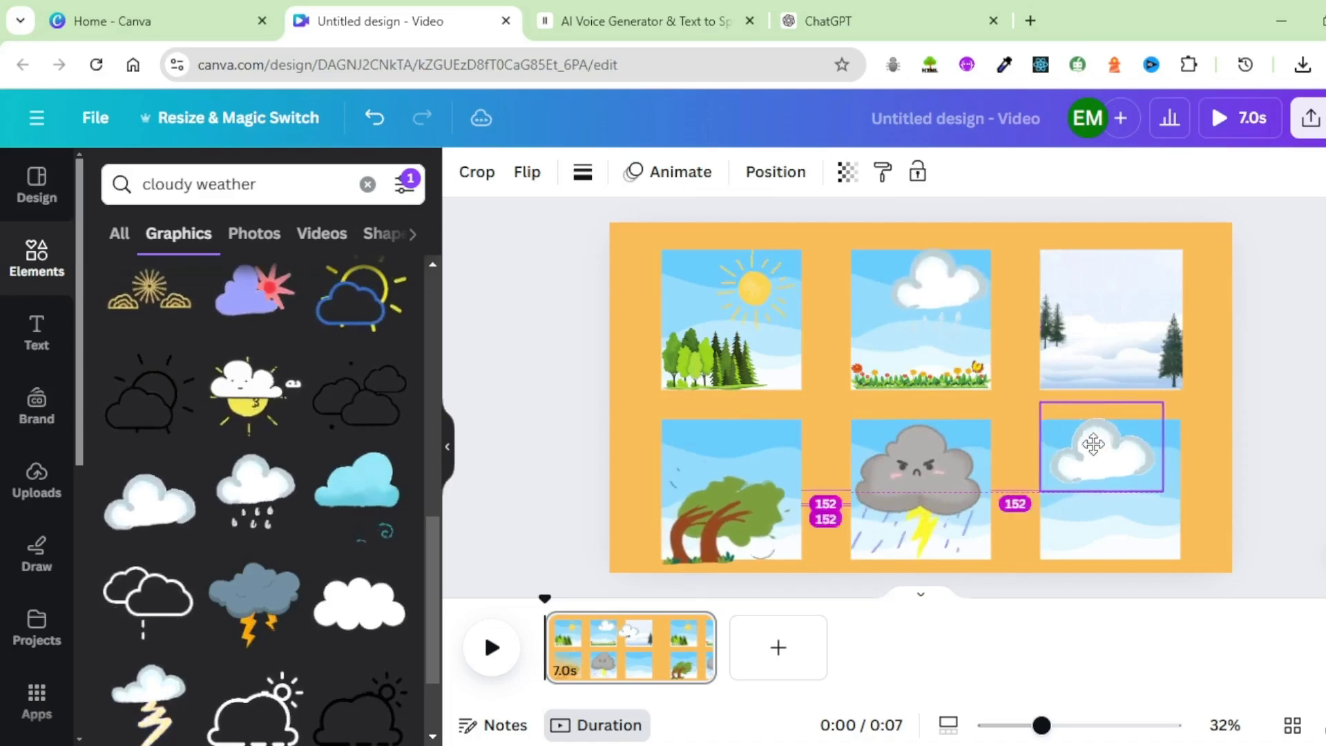
left_click_drag(1148, 491, 1111, 536)
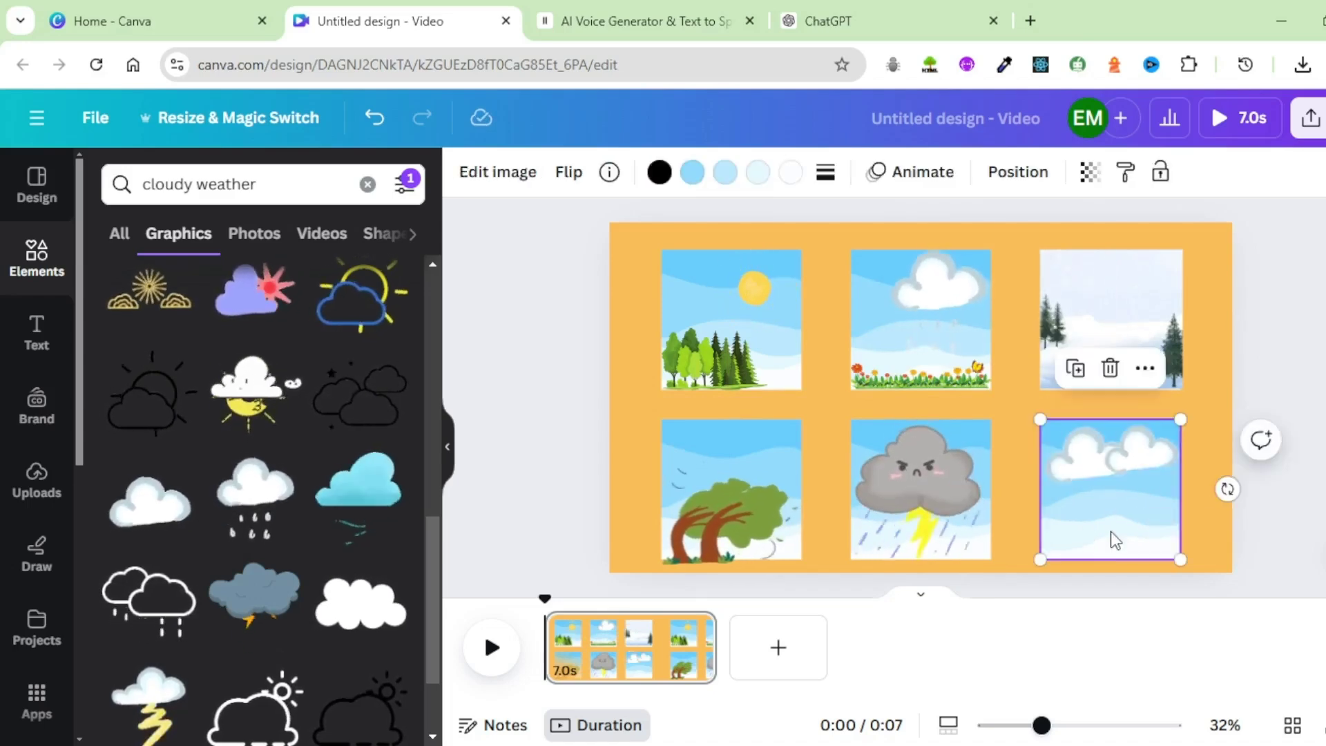
Search graphics for "trees" and clear the animated filter from the results
left_click(154, 197)
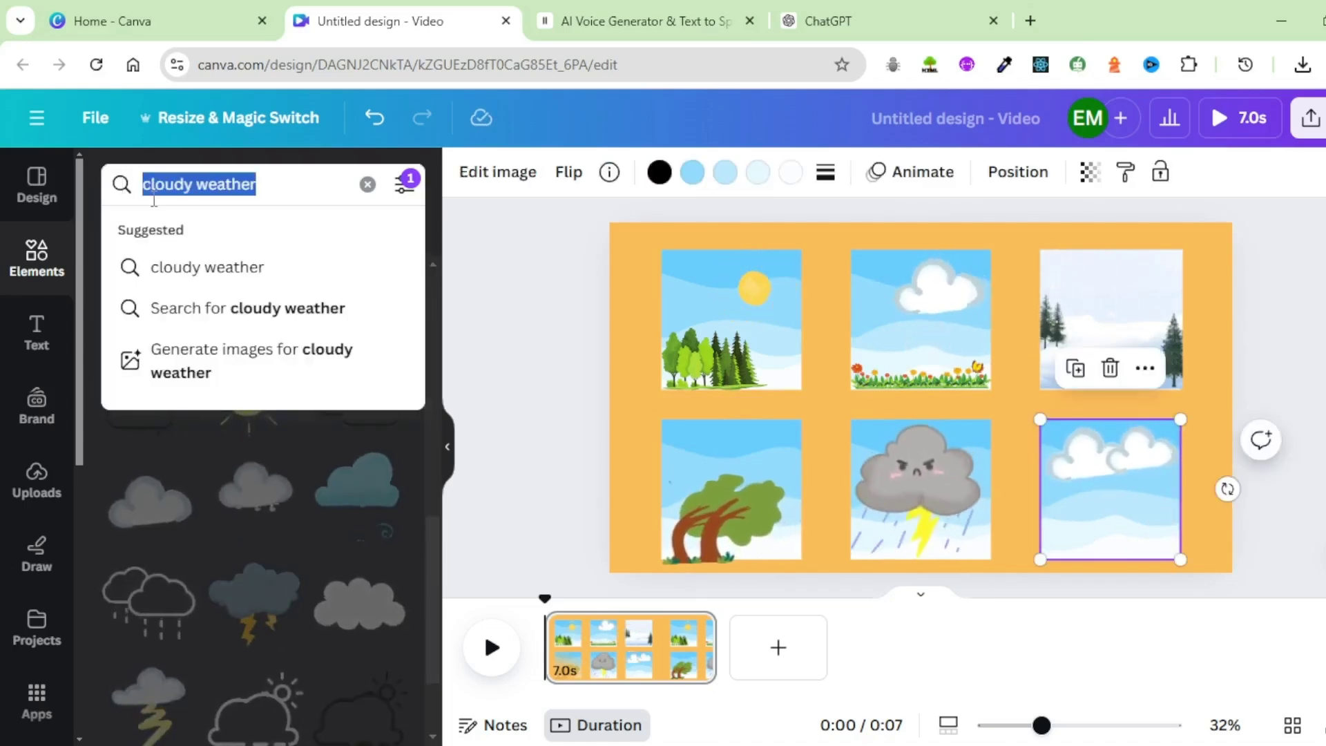
type("trees")
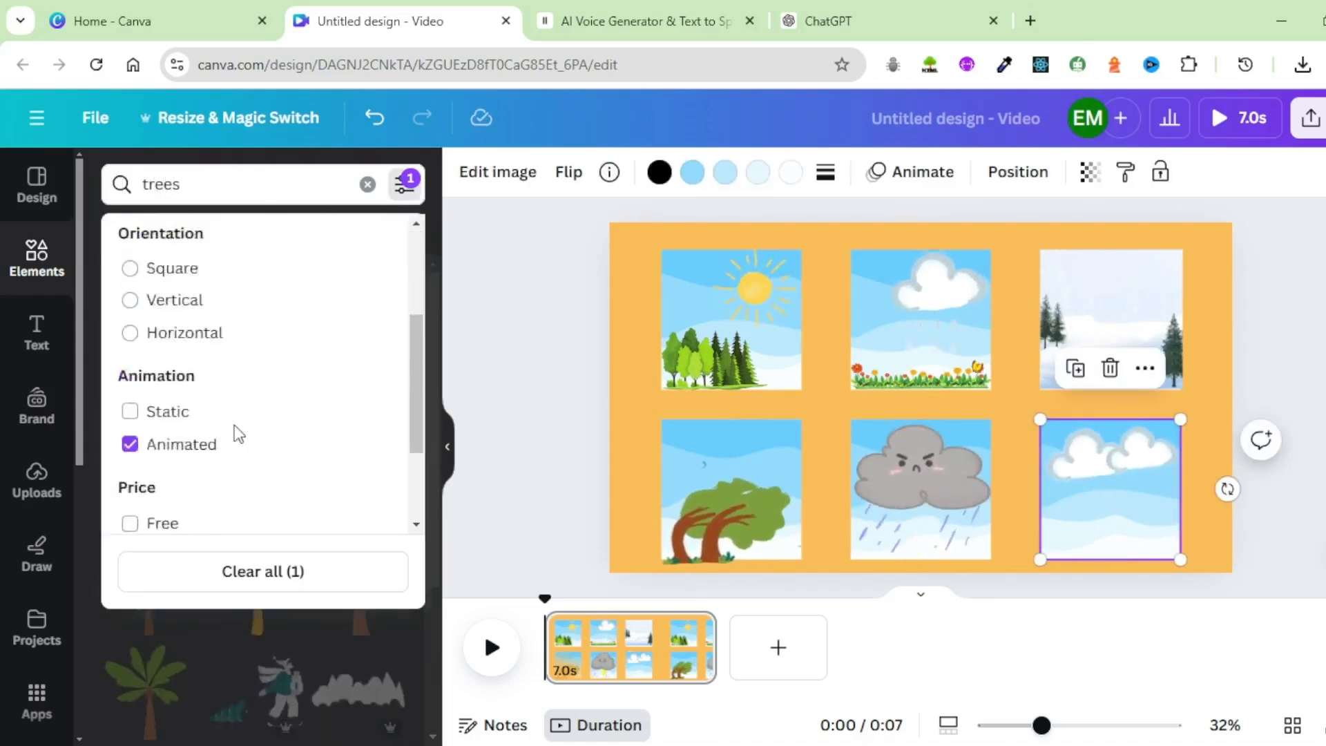
scroll(238, 434, "down", 2)
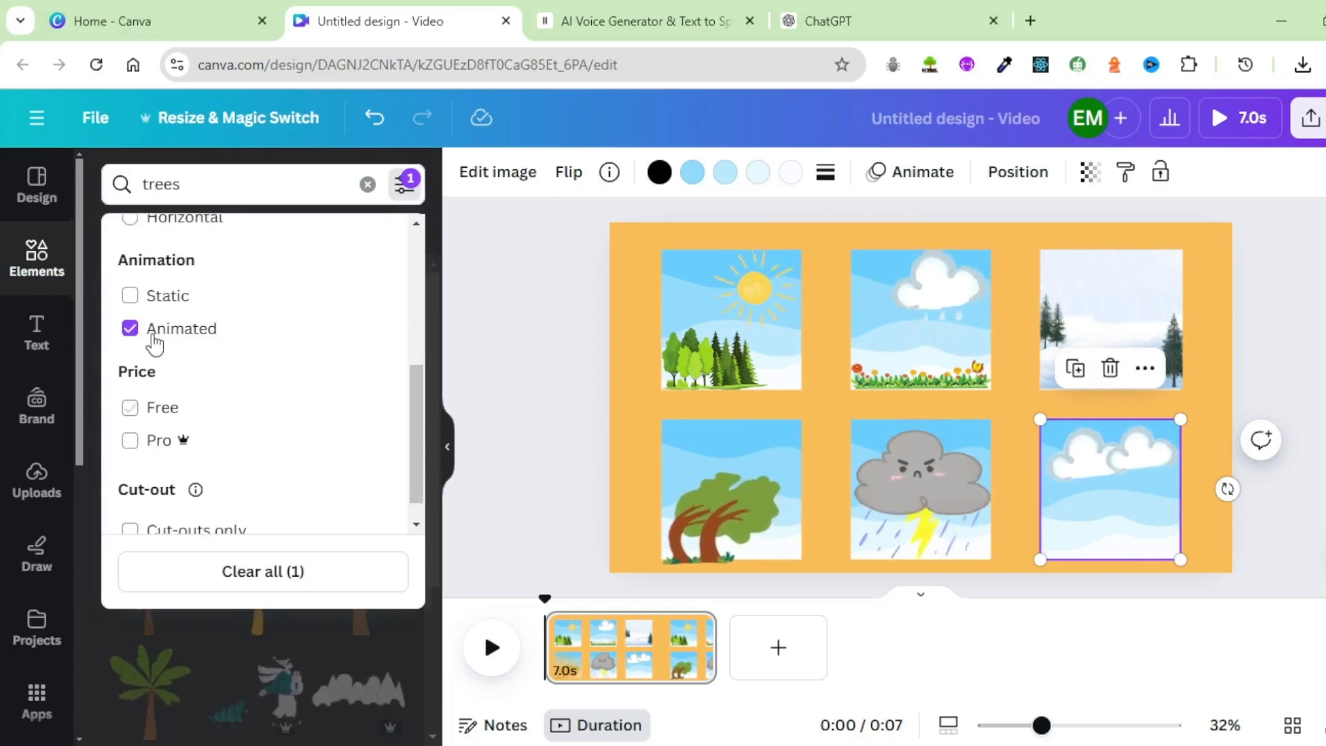
left_click(275, 572)
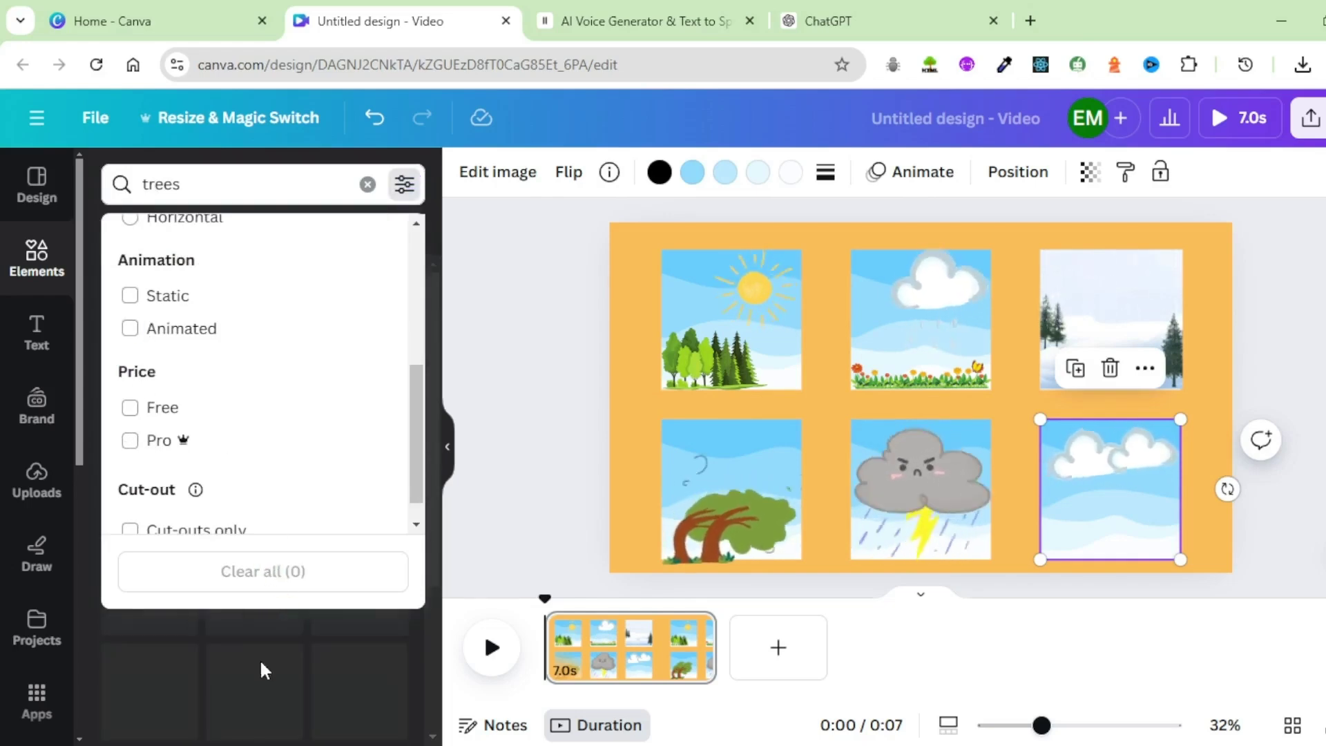
left_click(255, 669)
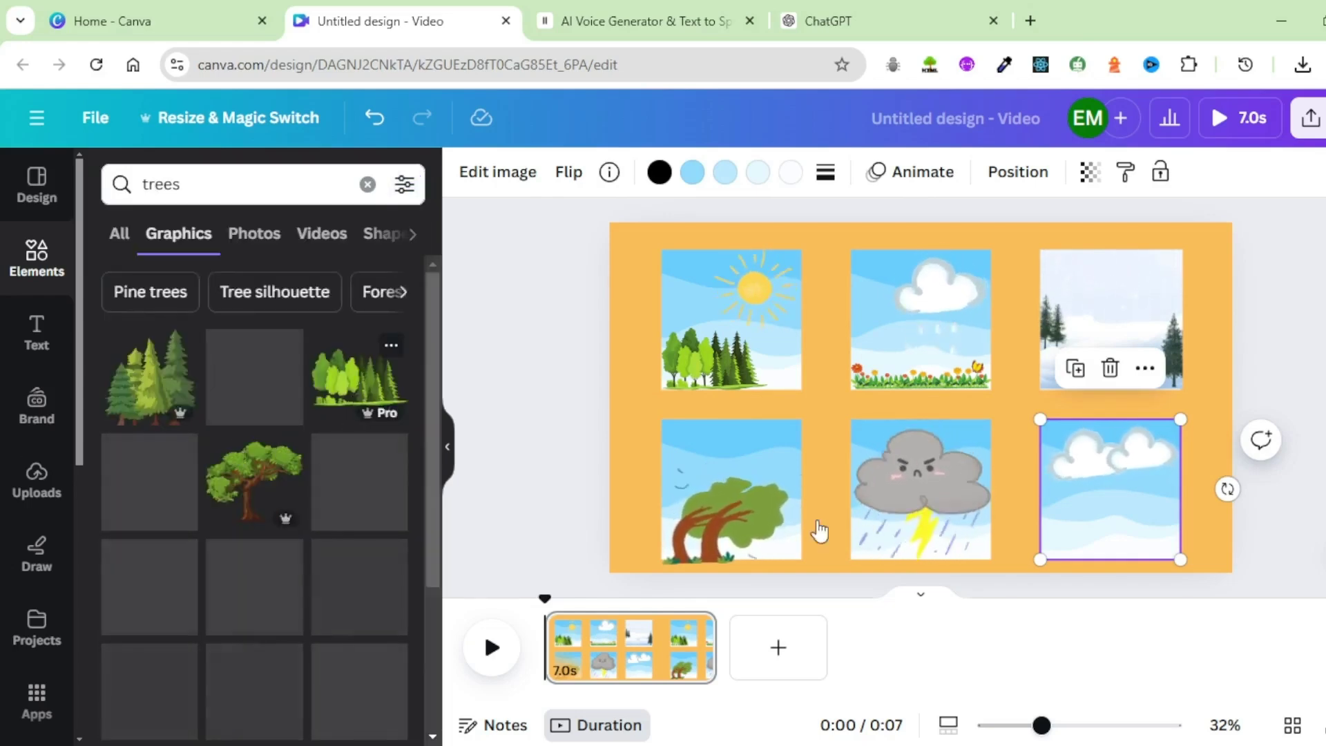
Place the row of green forest trees along the base of the lower-right cloudy square and fit it inside
left_click(363, 390)
left_click_drag(919, 387, 1088, 523)
left_click_drag(1152, 552, 1173, 565)
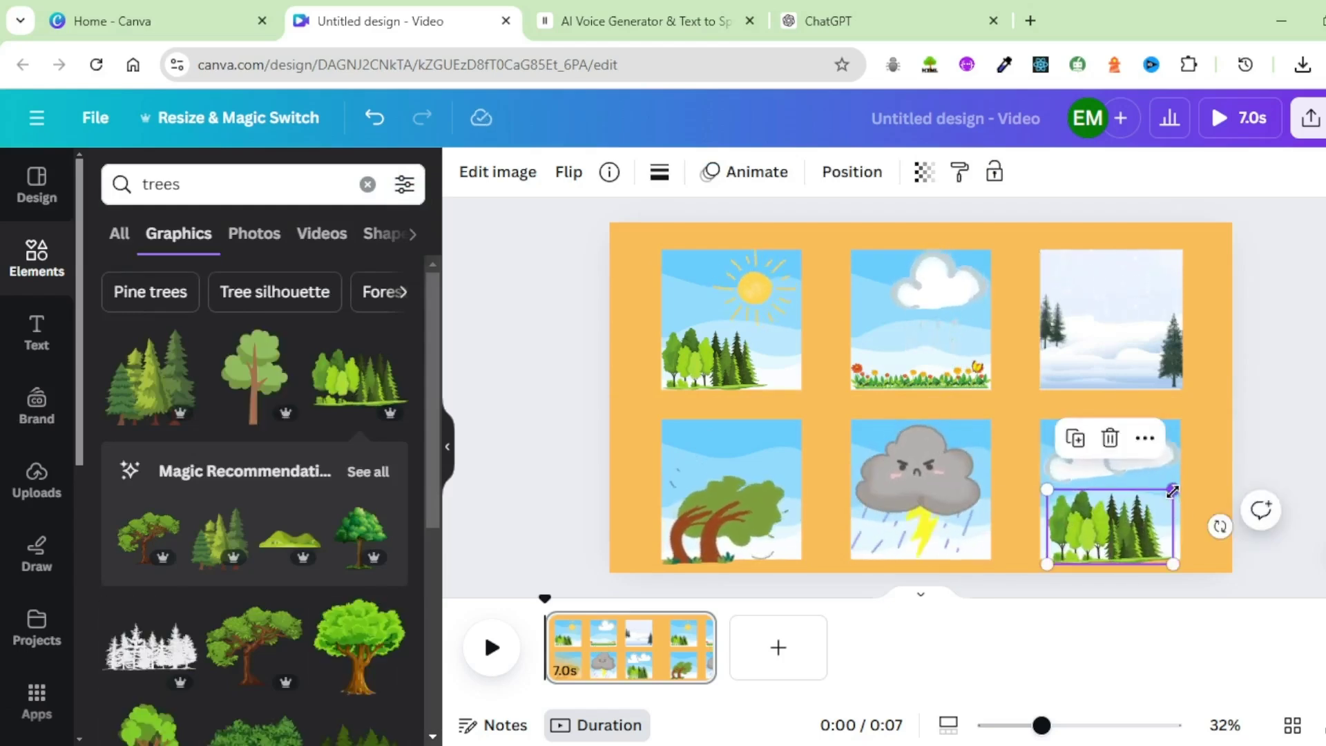
left_click(1057, 405)
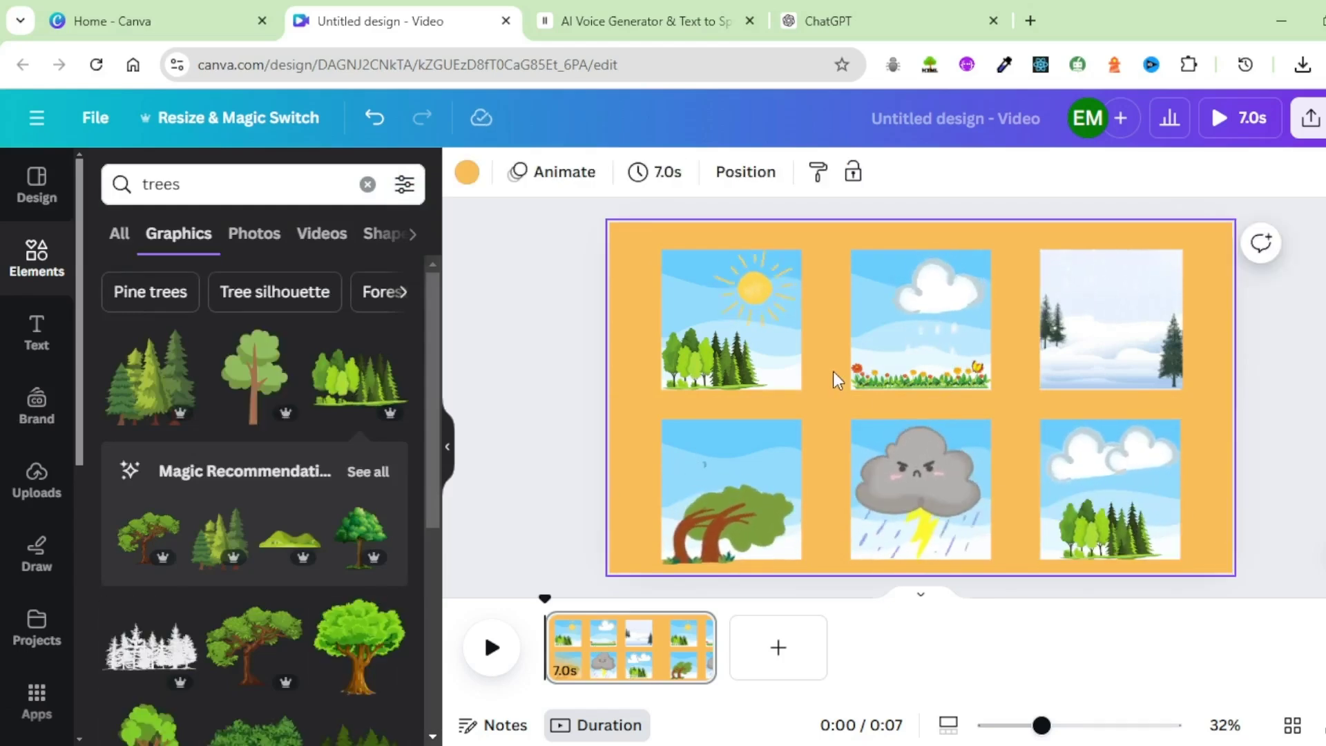
Add a new blank page to the video and check the sunny weather scene in the ChatGPT script before returning to Canva
left_click(777, 653)
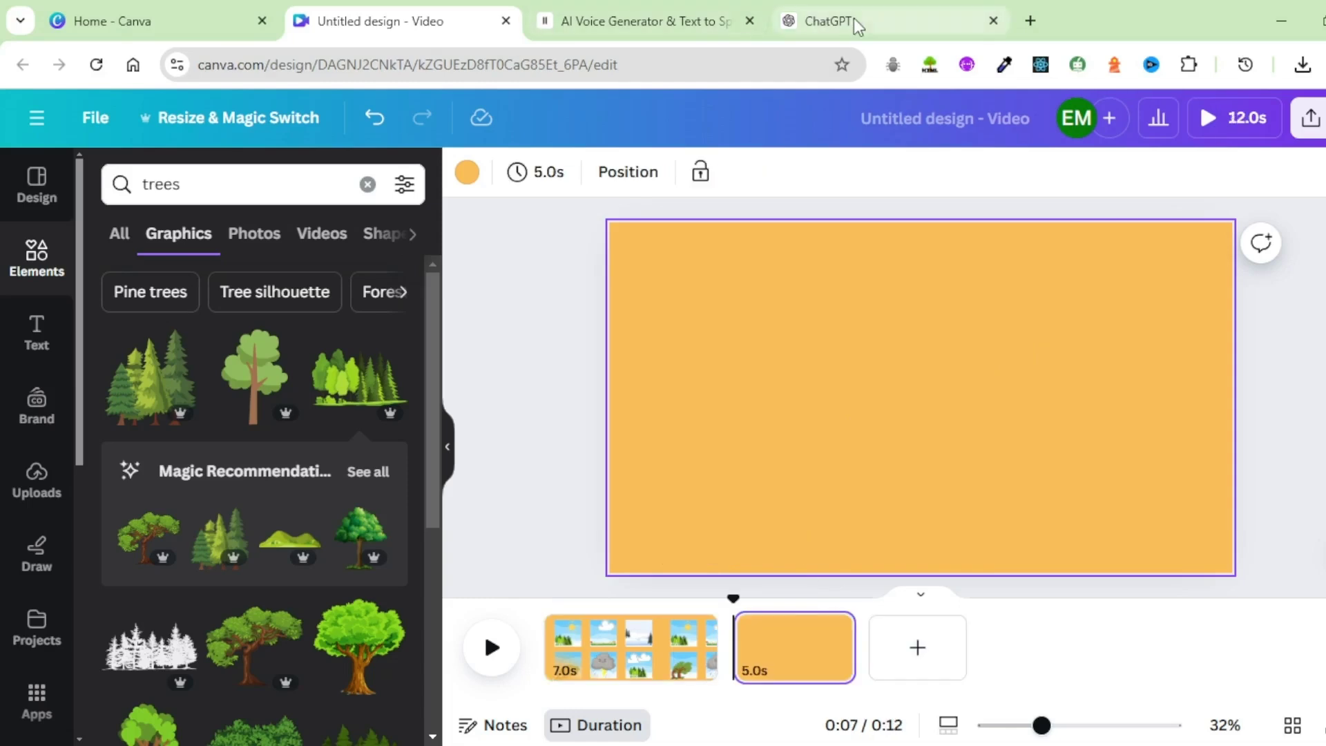
left_click(855, 22)
scroll(658, 268, "up", 10)
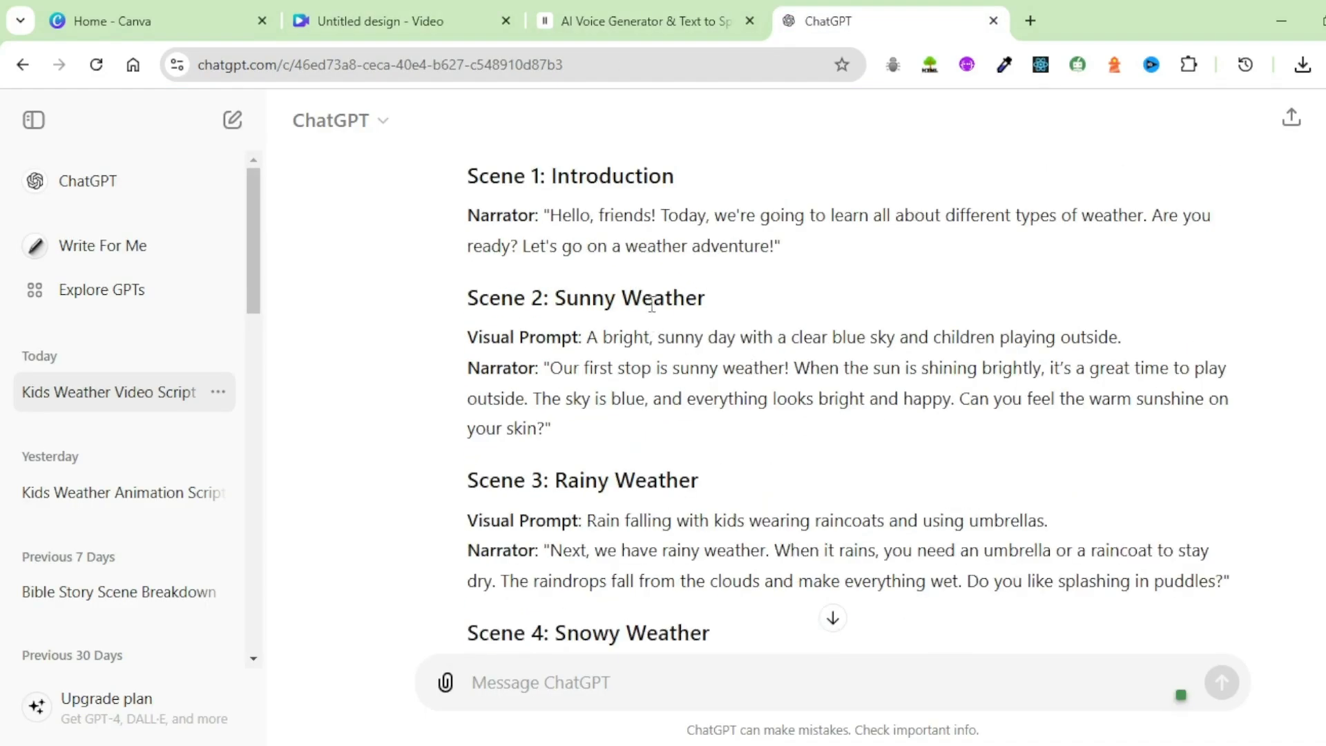
left_click(404, 22)
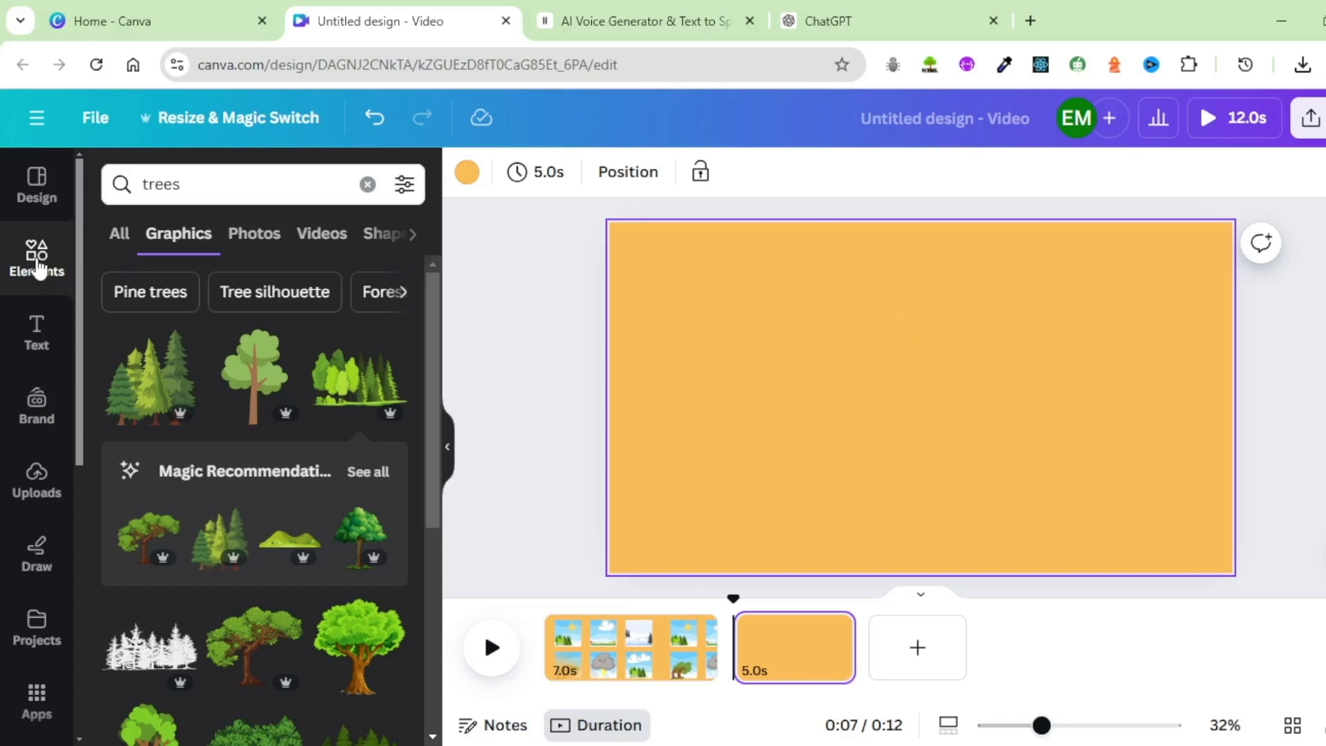
Search graphics for "clear background", add the wavy blue sky square, and enlarge it in the middle of the new page
left_click(231, 184)
key("ctrl+a")
type("clear")
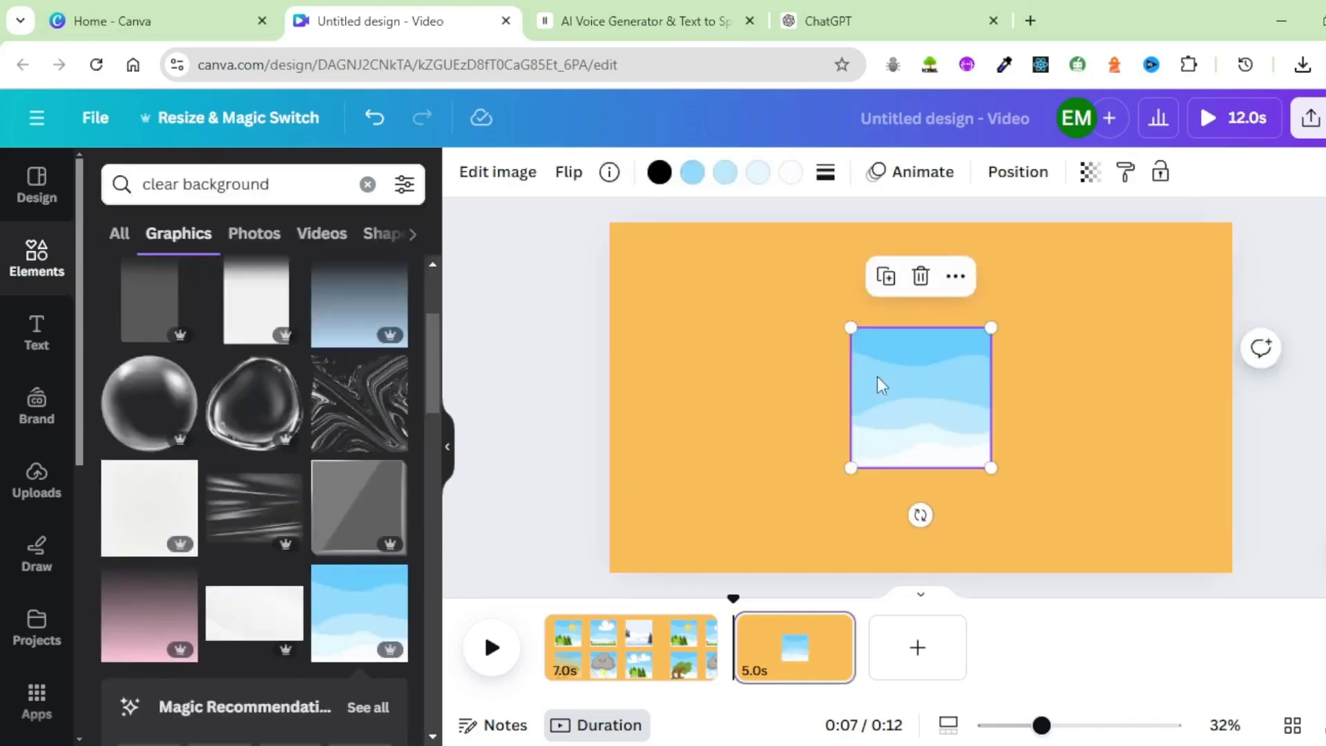
left_click_drag(851, 327, 770, 247)
left_click_drag(990, 475, 919, 424)
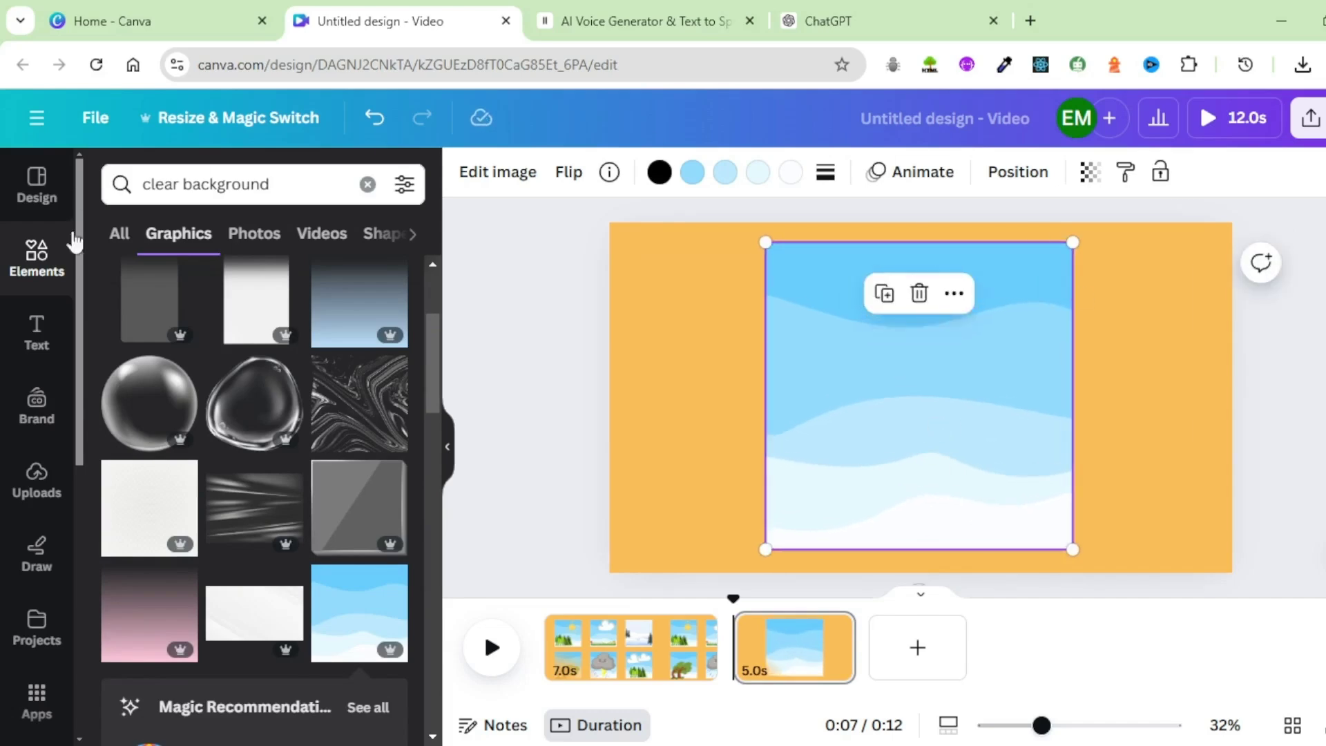
Search graphics for "sun" and place the glowing golden sunburst, scaled down, in the sky square's upper-right corner
left_click(284, 184)
type("sun")
key("Return")
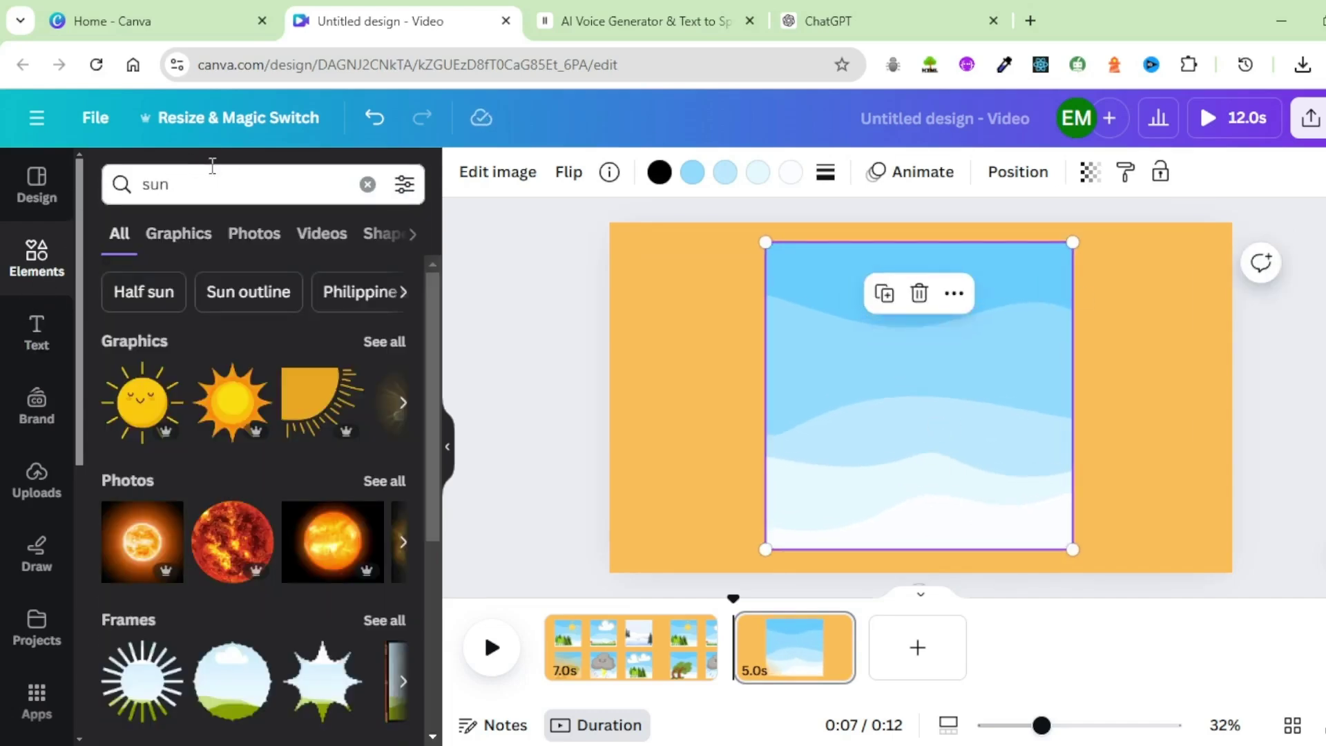
left_click(178, 235)
scroll(245, 356, "down", 3)
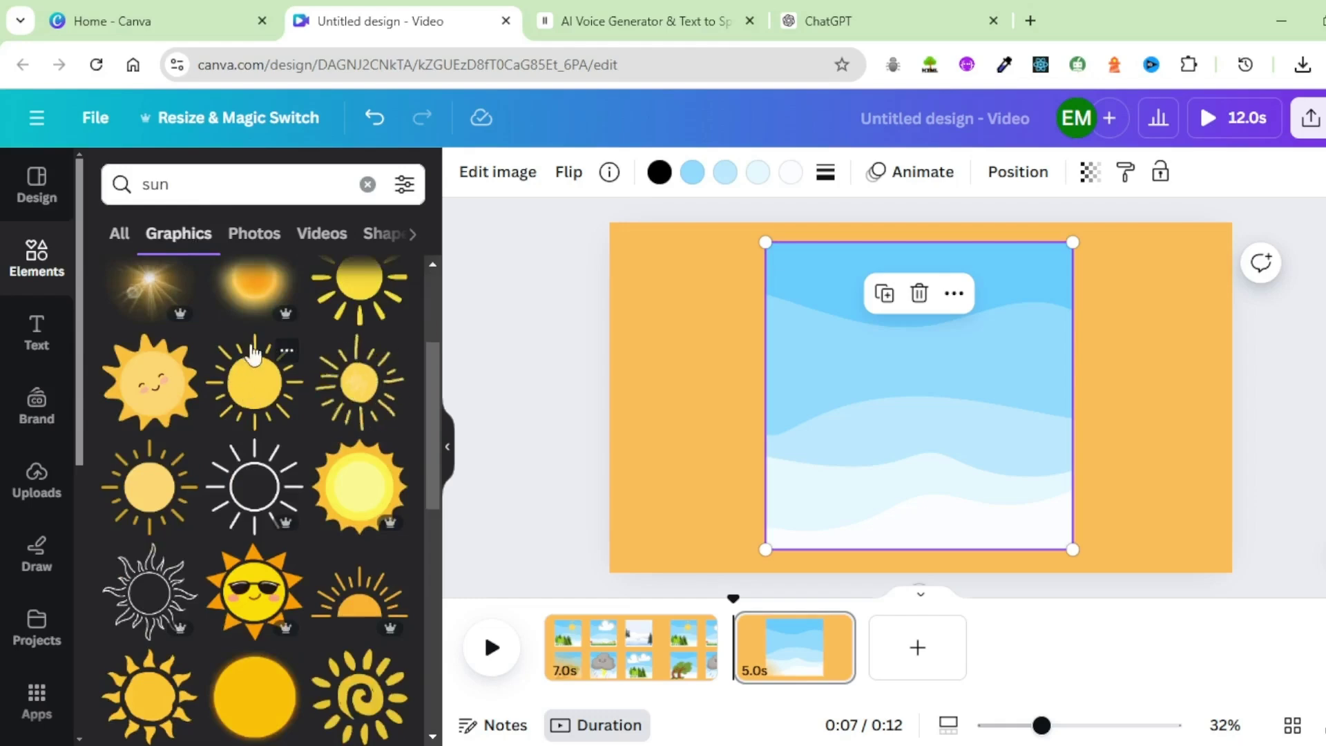
scroll(249, 360, "down", 4)
left_click(357, 487)
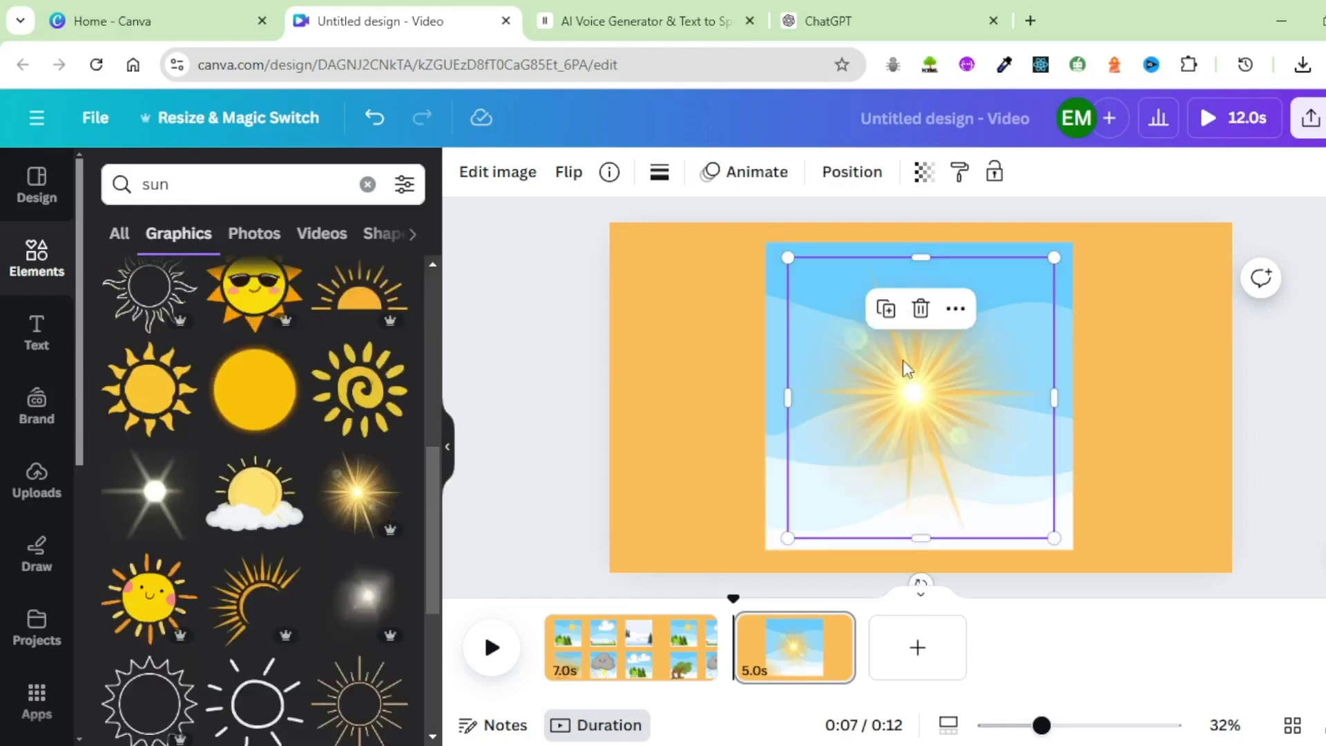
left_click_drag(787, 538, 895, 383)
left_click_drag(1015, 344, 1030, 317)
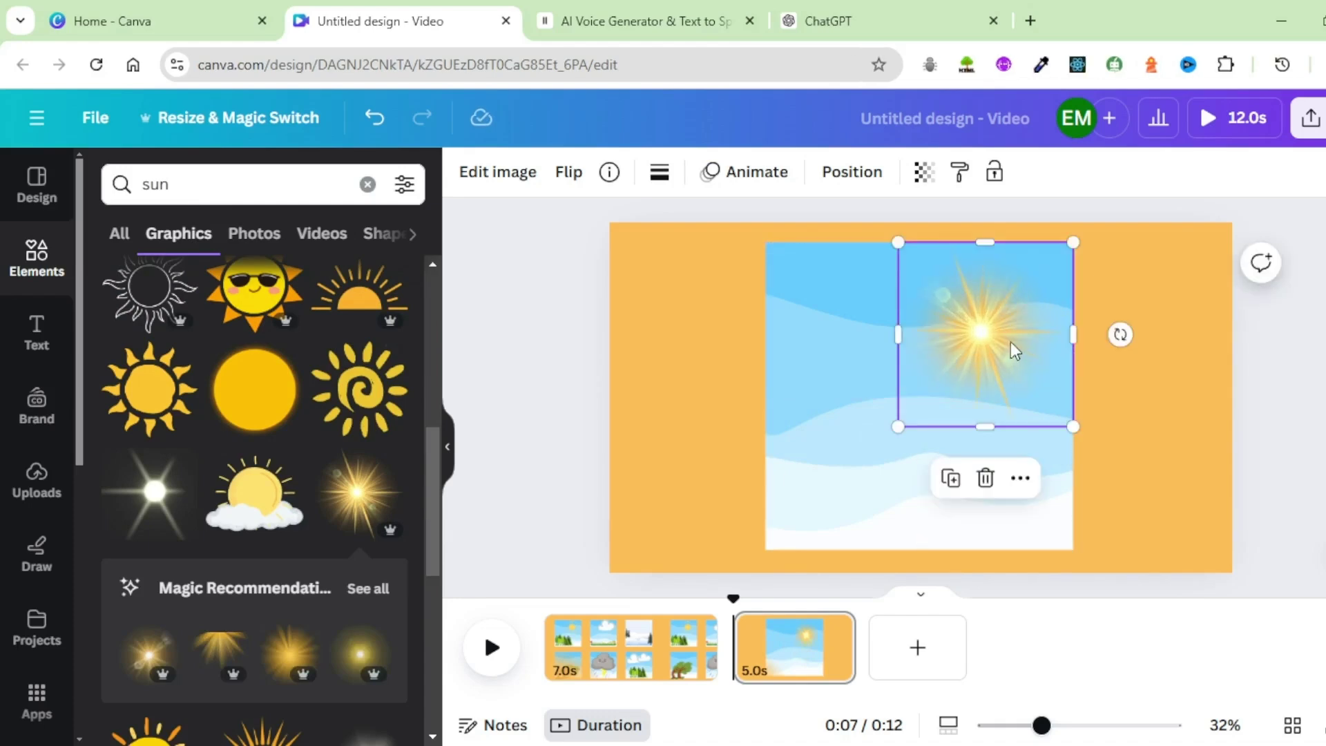
Search graphics for "trees" and place the light green tree with a brown trunk in the sky square's lower-left corner
left_click_drag(202, 180, 138, 181)
type("trees")
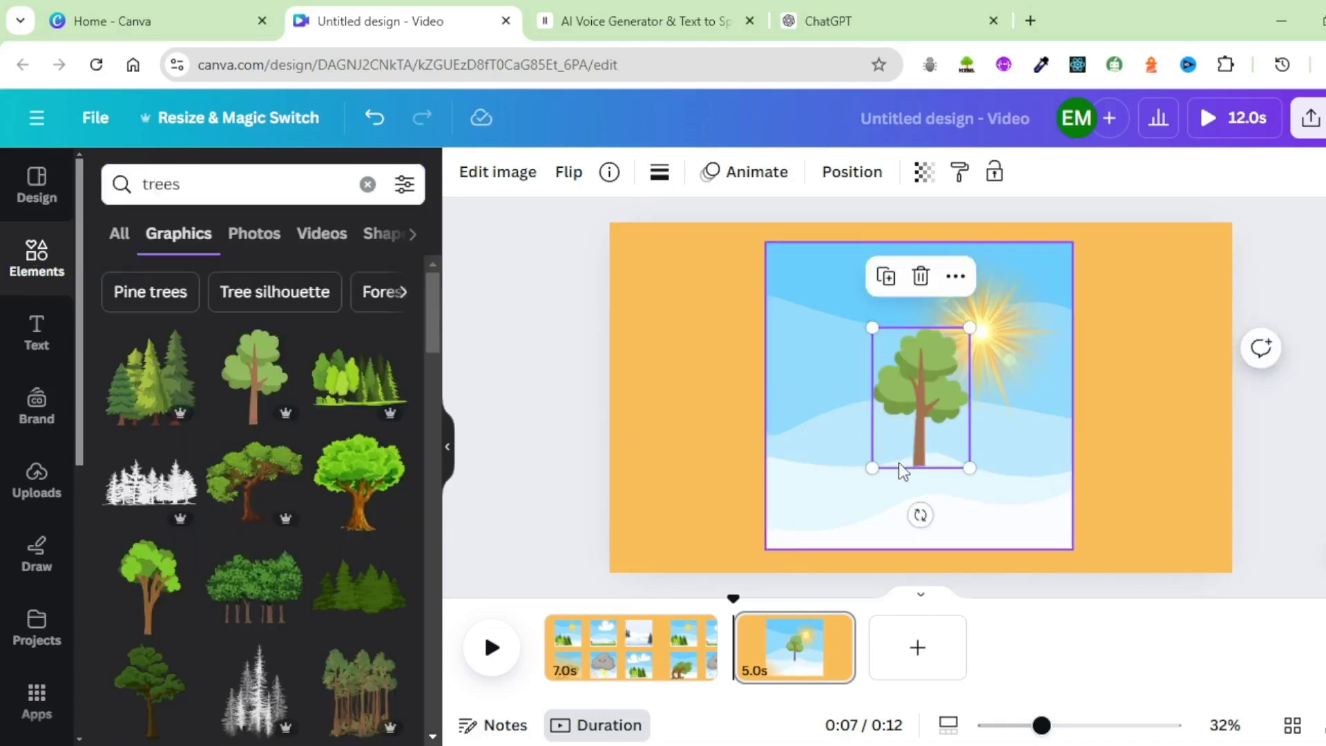
left_click_drag(895, 468, 813, 529)
left_click(813, 373)
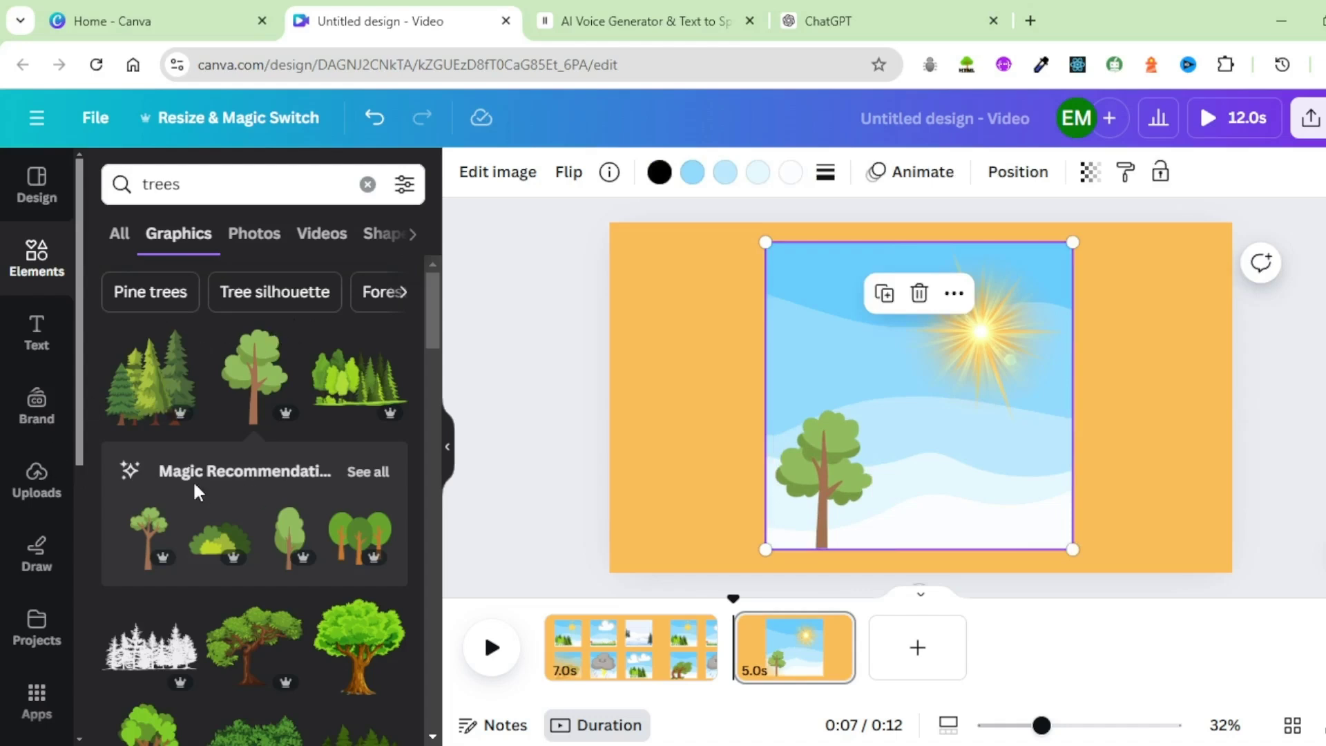
Add the green bush from the tree's recommendations at the sky square's lower-left corner, and enlarge and raise the tree behind it
left_click(368, 471)
left_click(332, 318)
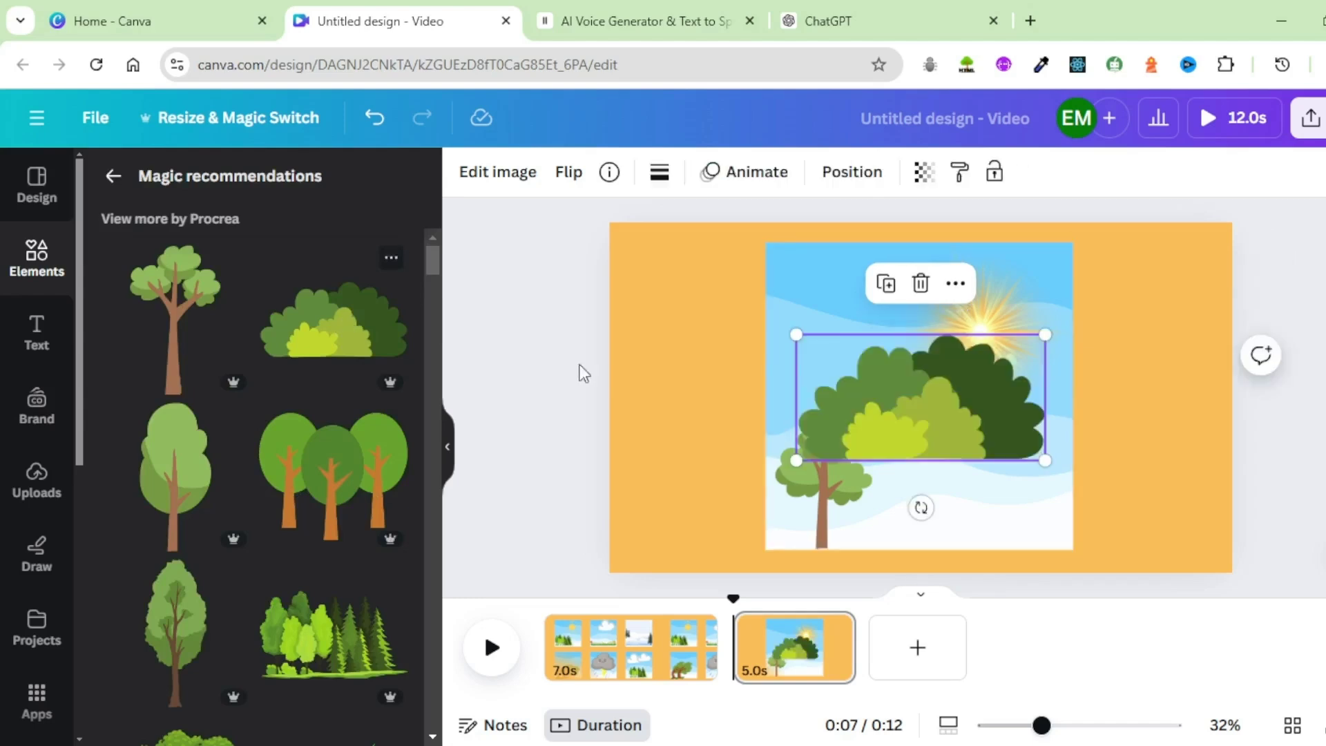
left_click_drag(944, 412, 894, 500)
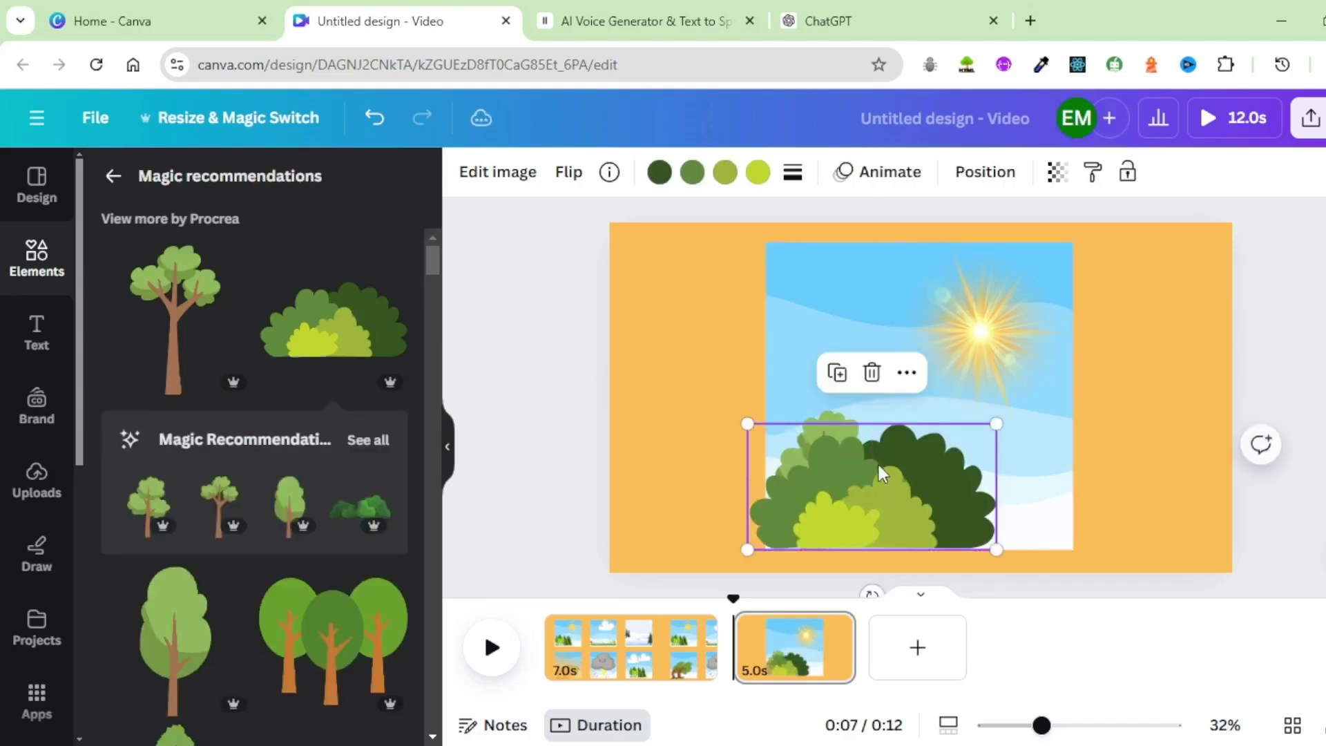
left_click(825, 432)
left_click_drag(775, 408, 741, 360)
left_click_drag(840, 426, 865, 399)
left_click_drag(947, 515, 968, 517)
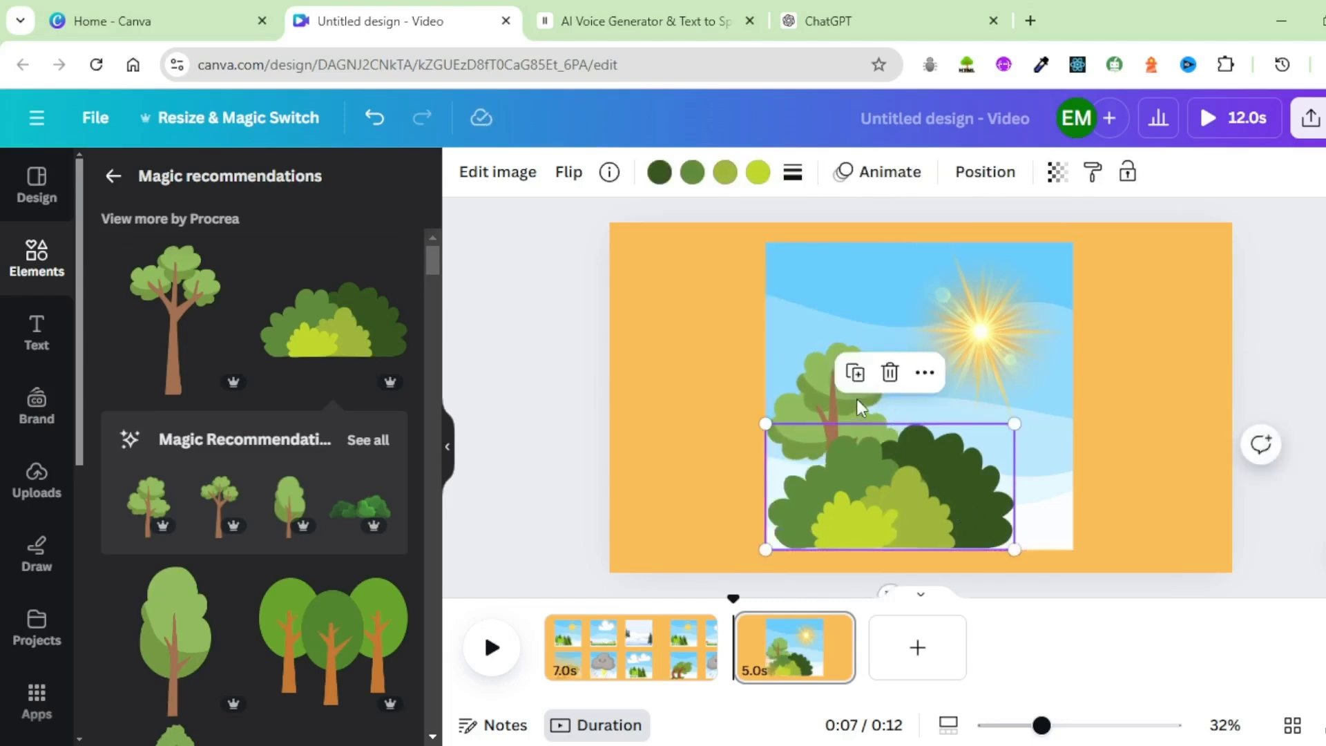
Shrink the bush and the tree so they fit together in the sky square's lower-left corner
left_click(1029, 393)
left_click(974, 442)
left_click_drag(1013, 425, 950, 457)
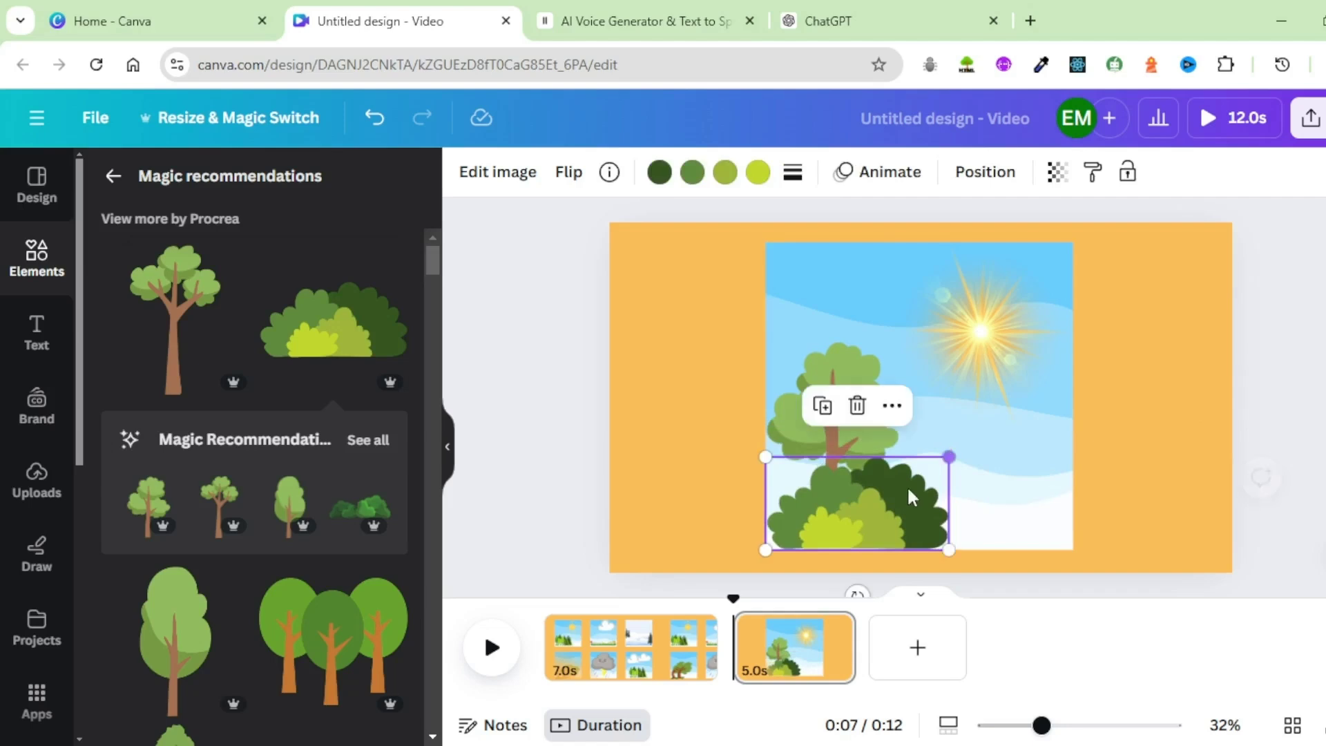
left_click_drag(892, 508, 895, 496)
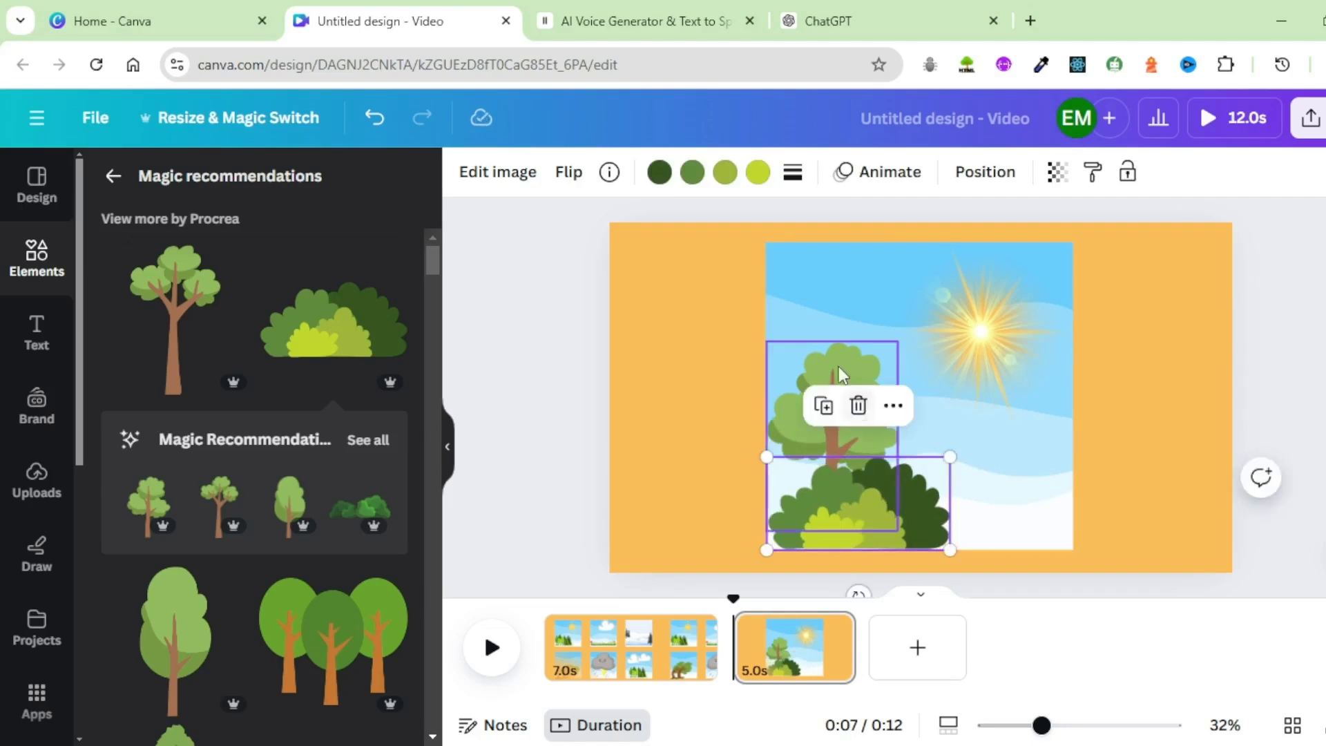
left_click(855, 364)
left_click_drag(903, 344, 870, 383)
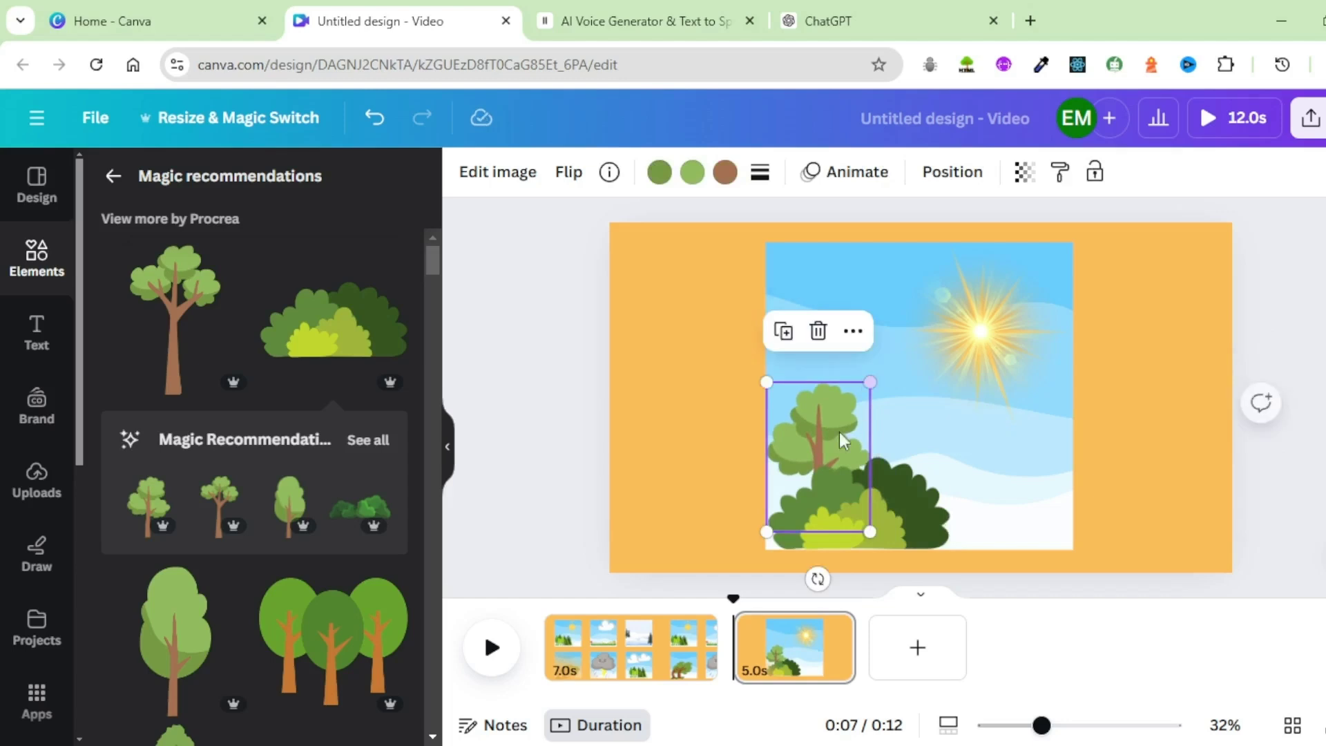
left_click(988, 459)
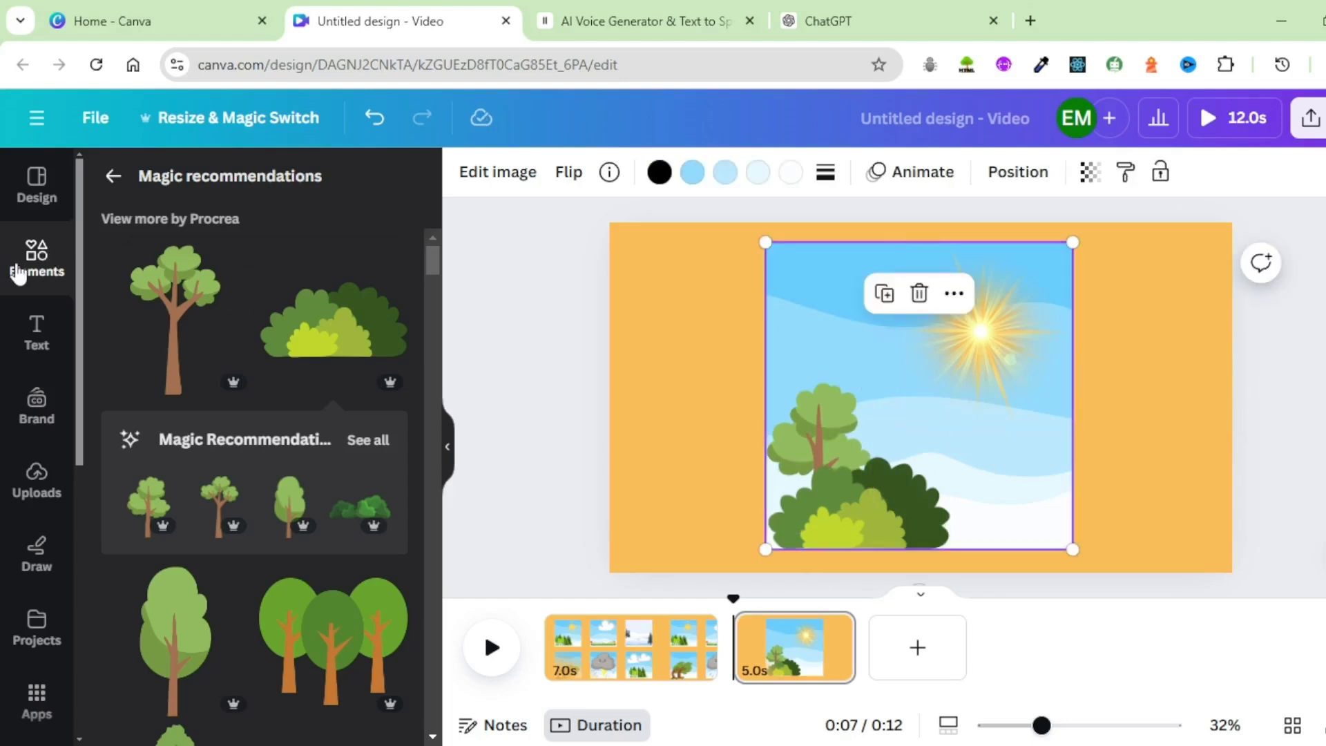
Search the elements for "bird" and show only graphics
left_click(72, 262)
left_click(220, 184)
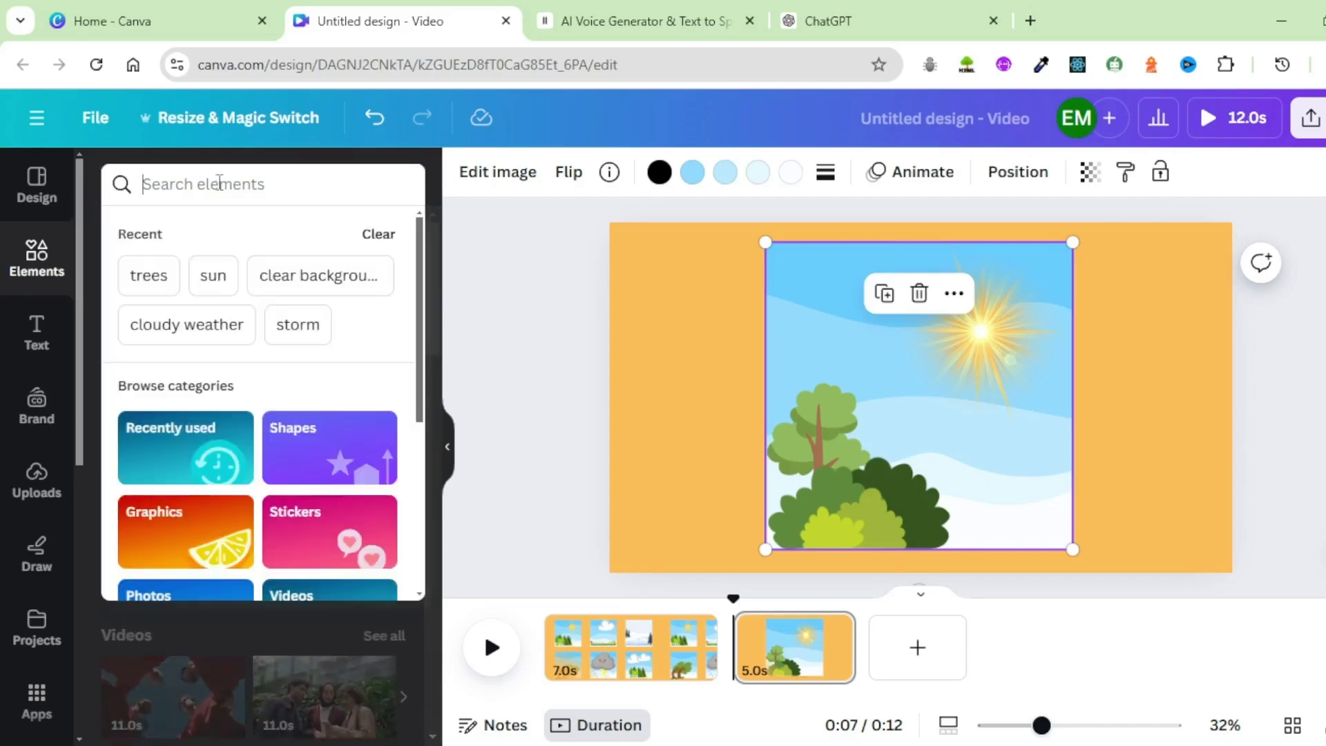
type("bird")
key("Return")
left_click(178, 234)
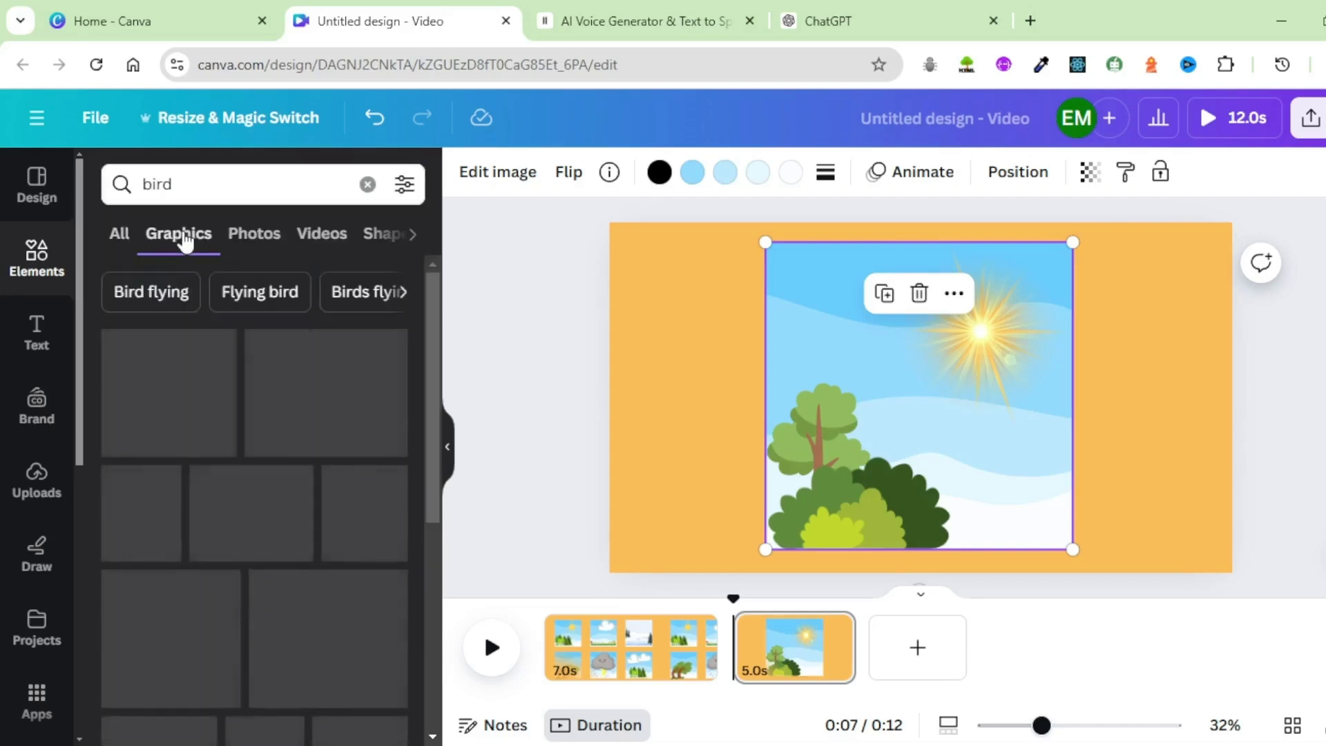
Place the grey-and-white bird, scaled down, on top of the bush and slightly enlarge the sunburst
left_click(149, 470)
left_click_drag(1135, 538, 808, 317)
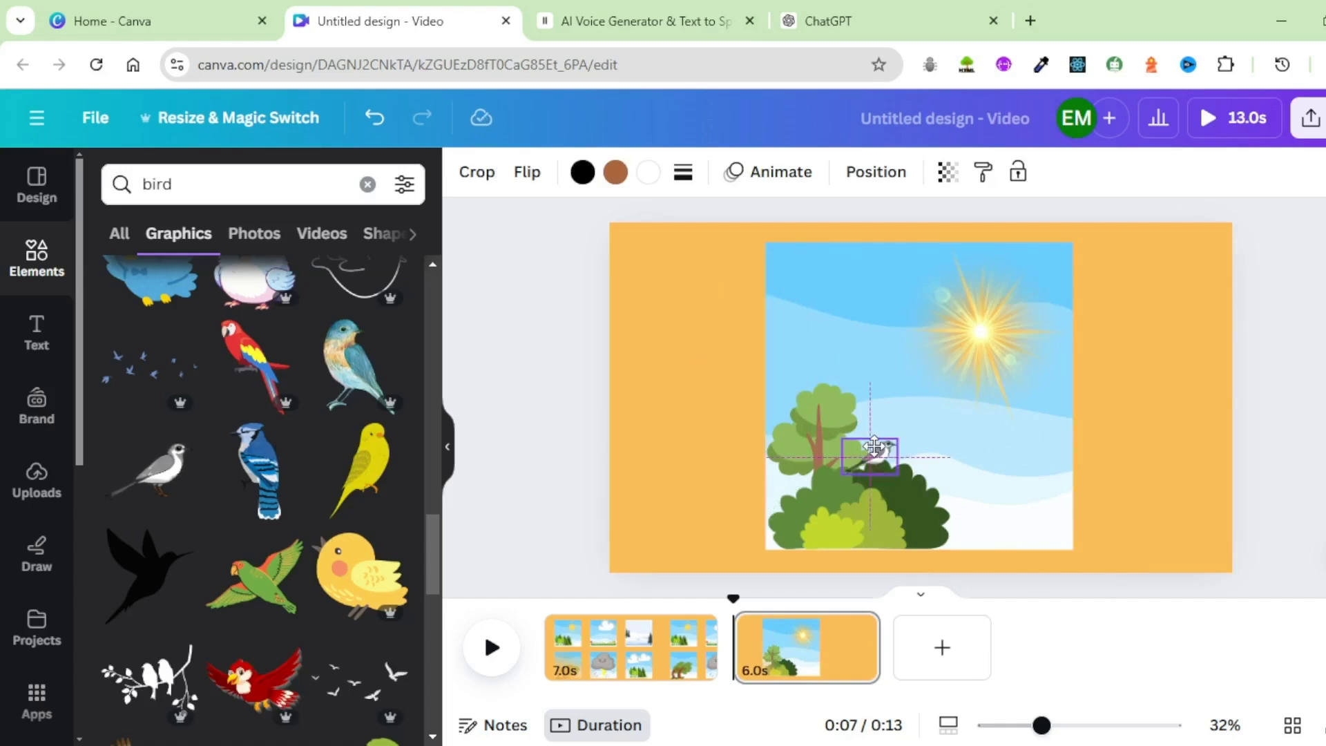
left_click_drag(884, 457, 889, 461)
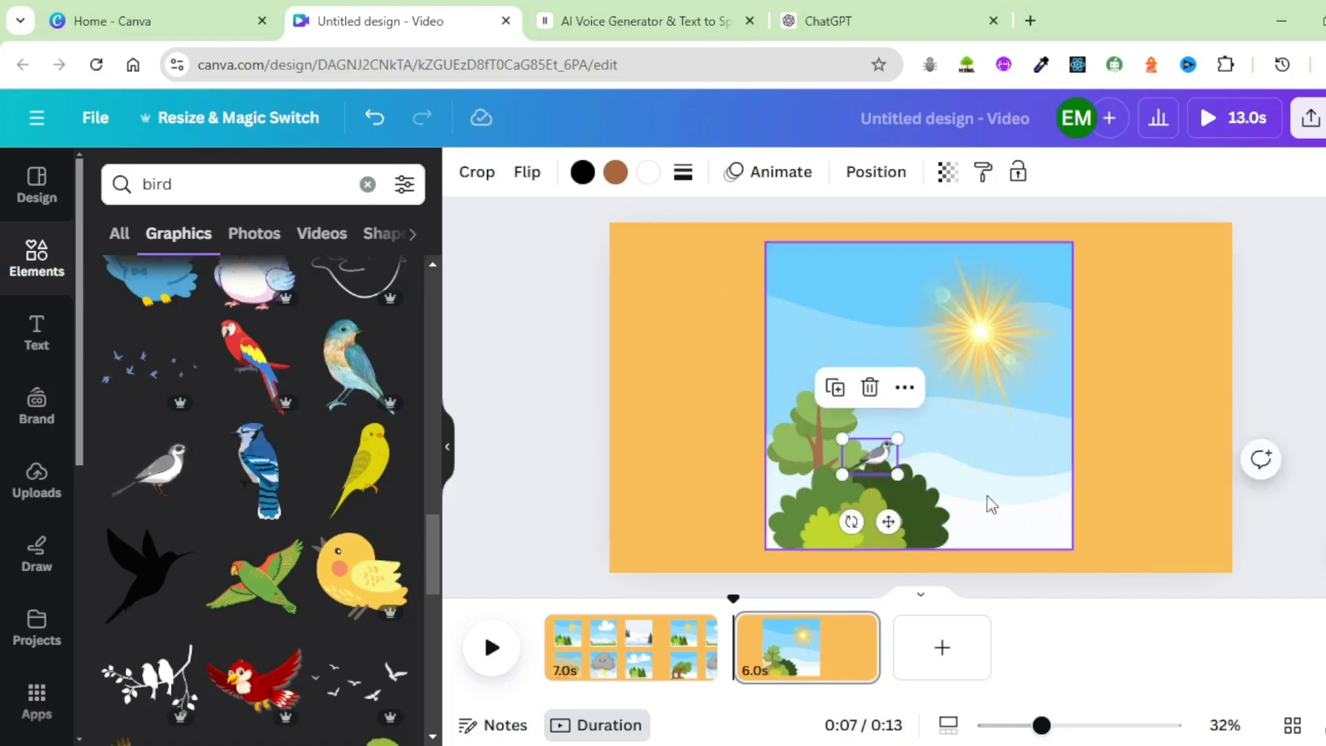
left_click(1032, 491)
left_click(1196, 404)
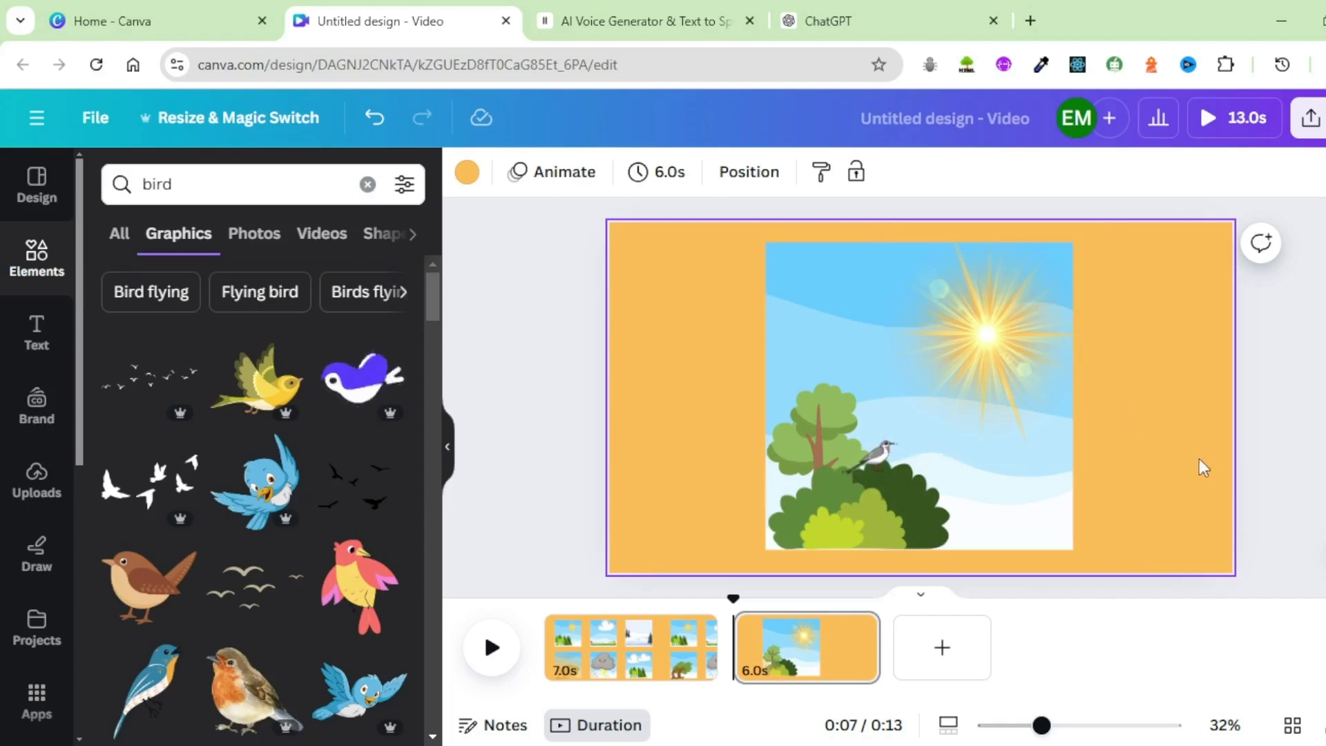
Apply the Flicker motion effect to the sunburst
left_click(986, 340)
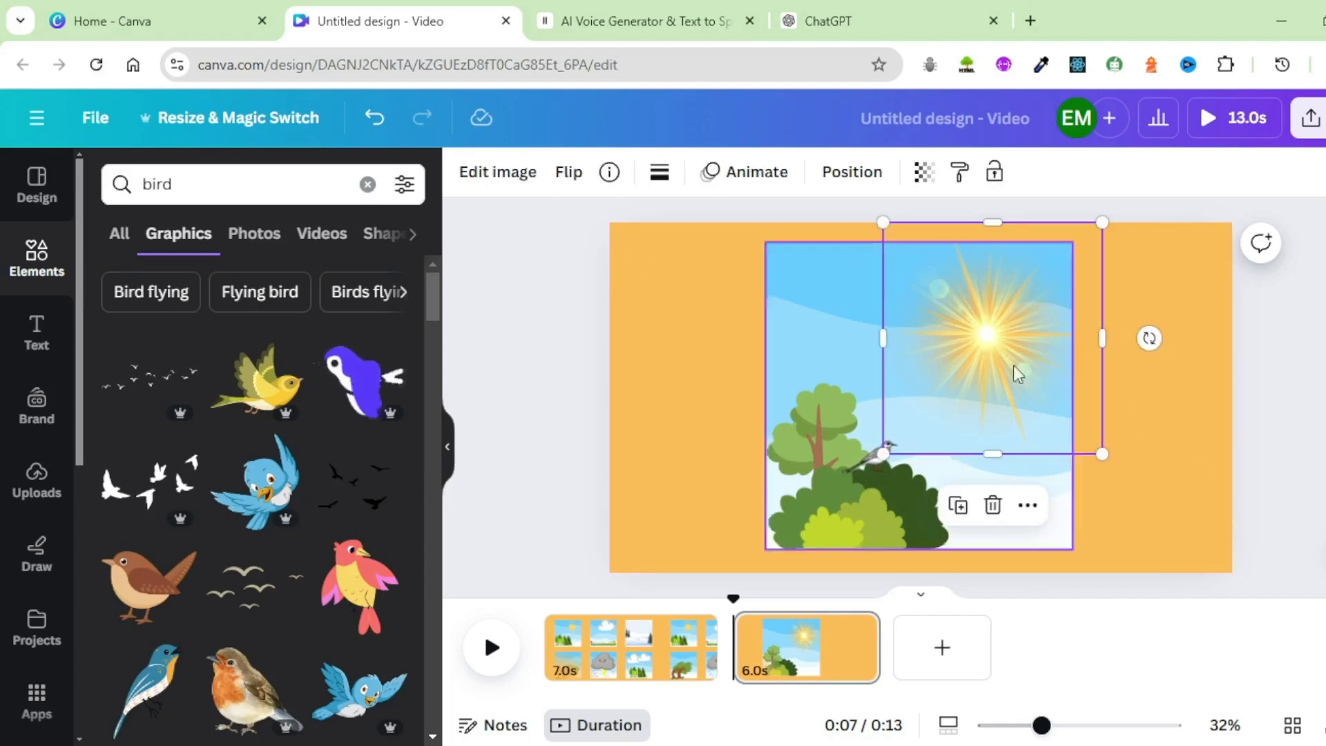
left_click(748, 183)
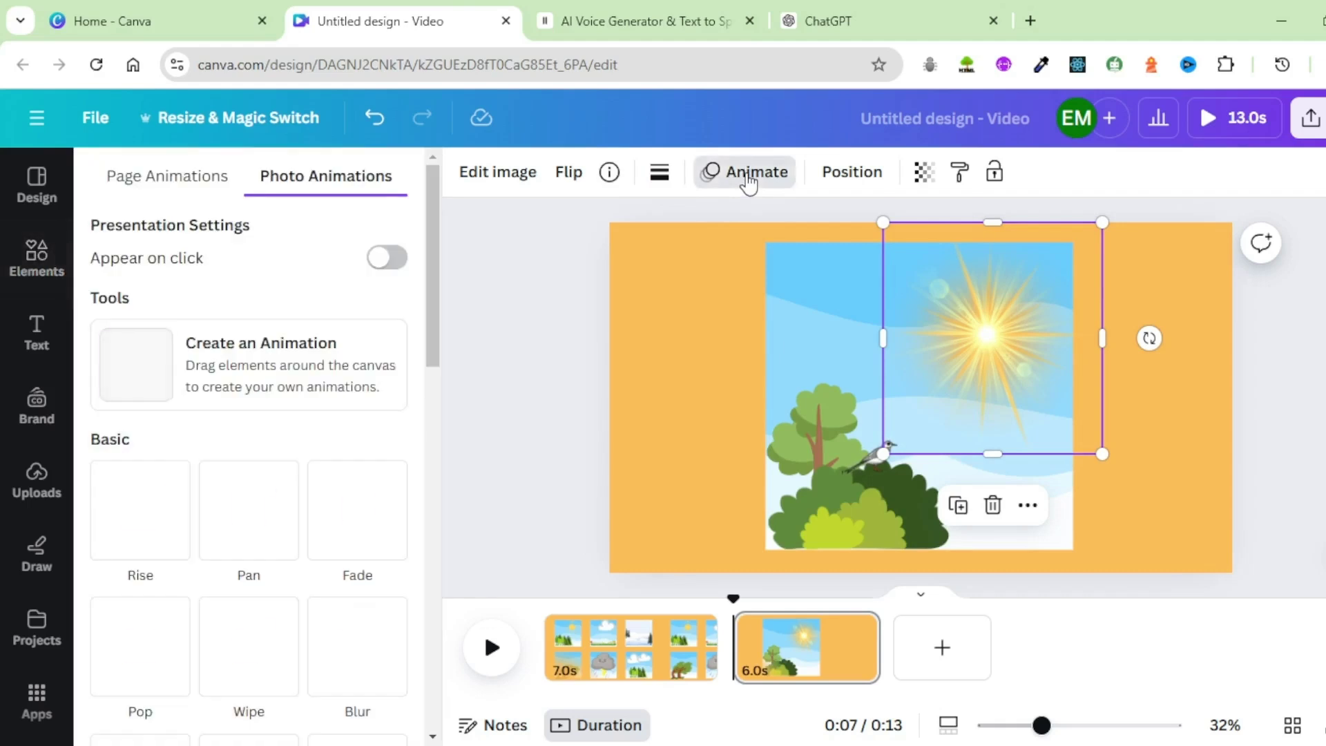
scroll(366, 608, "down", 5)
left_click(255, 558)
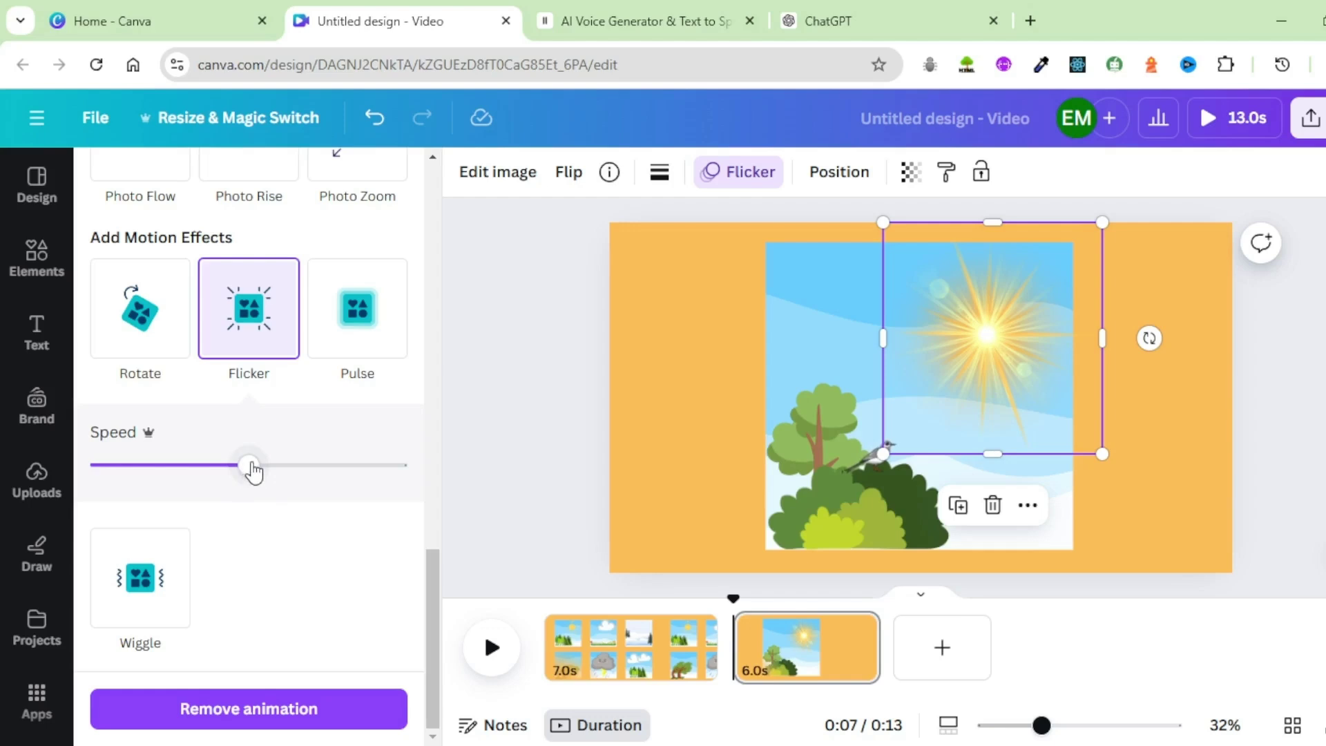
left_click(673, 413)
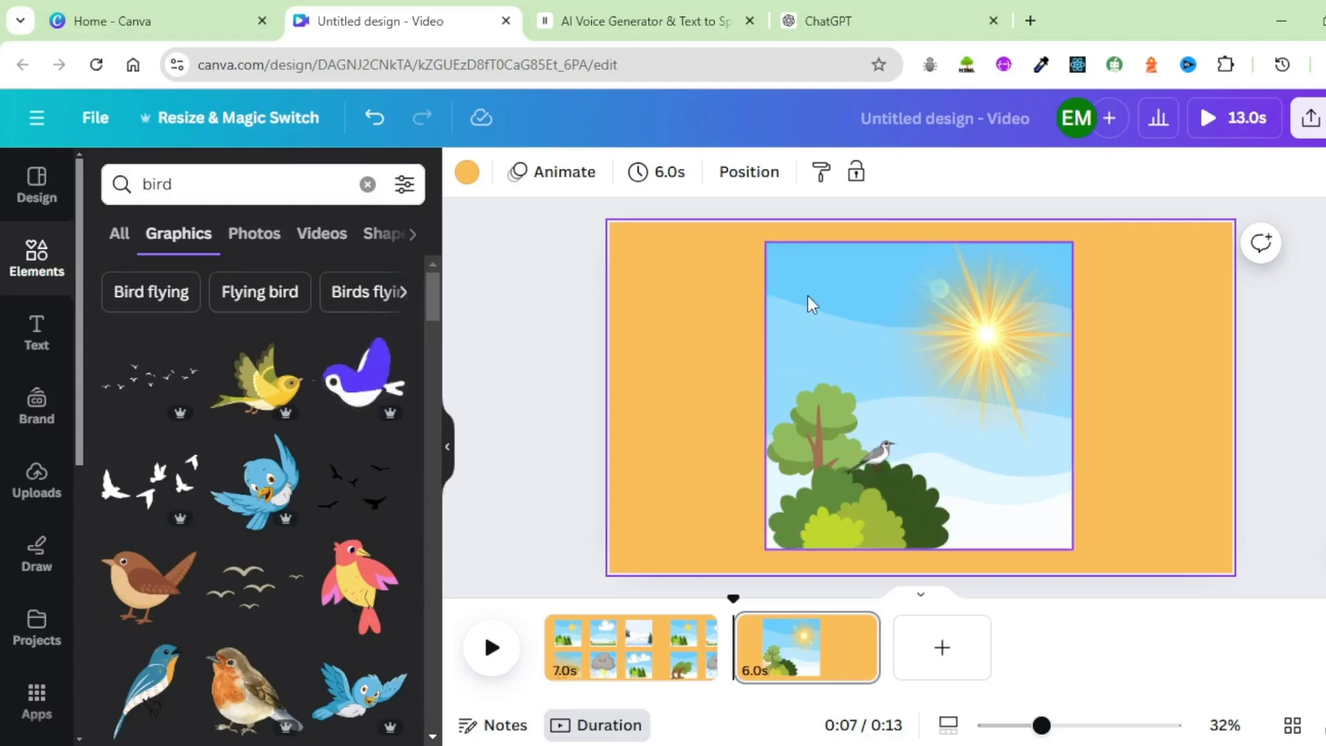
Group the sky square, sunburst, bird, tree and bush, and shift the group very slightly
left_click(793, 279)
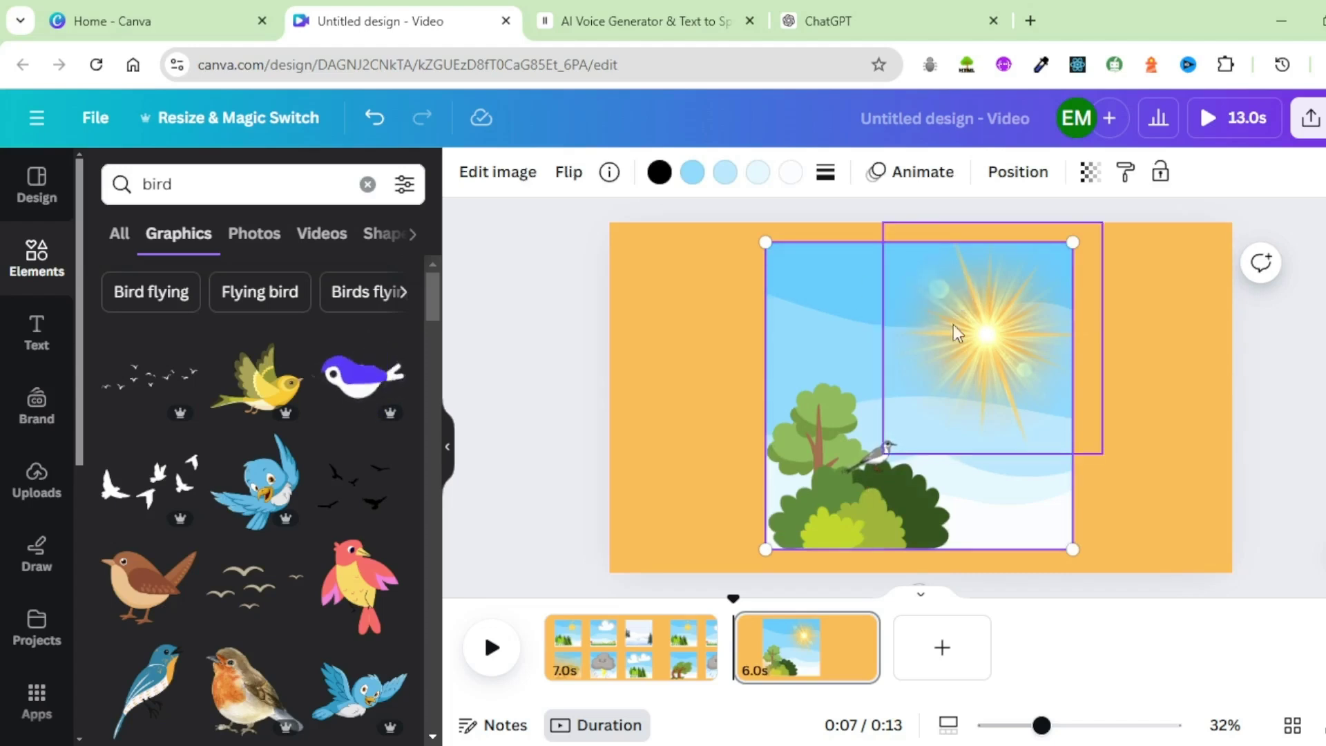
left_click(983, 329, "shift")
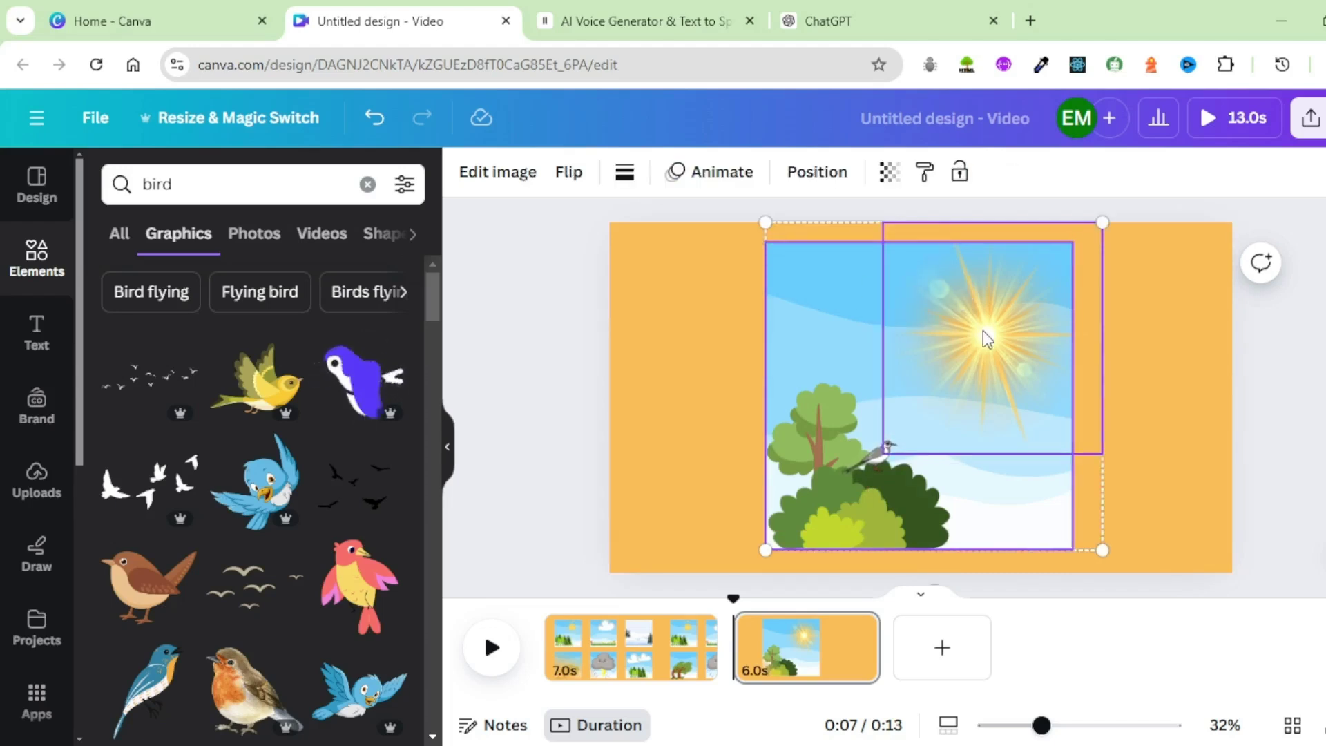
left_click(868, 459, "shift")
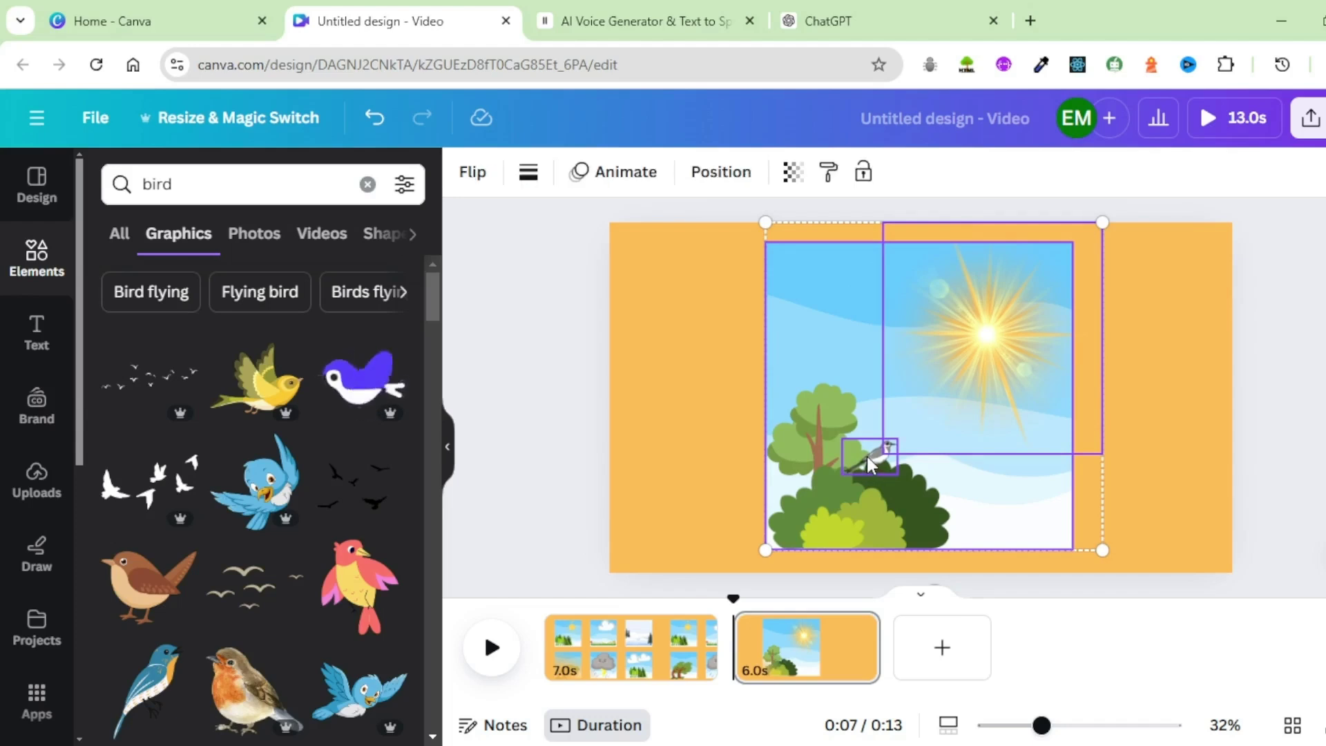
left_click(802, 409, "shift")
left_click(908, 512, "shift")
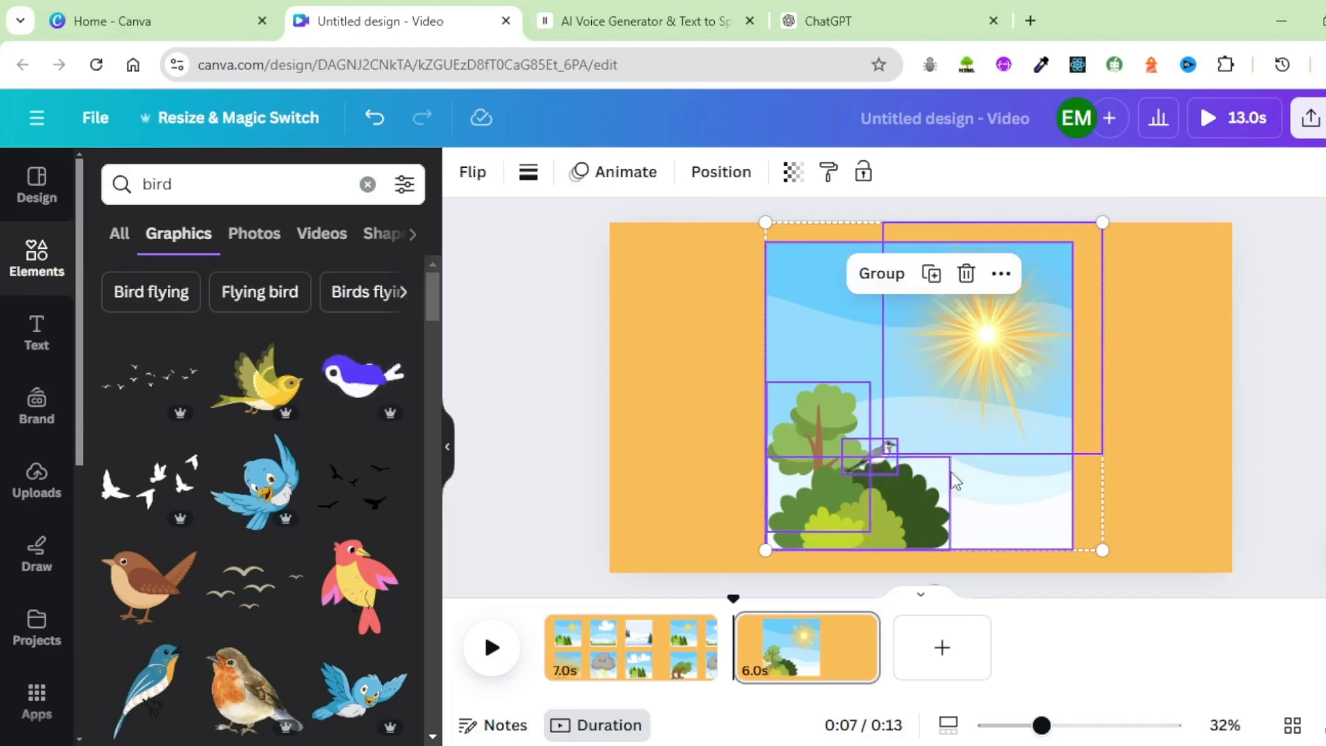
left_click(881, 274)
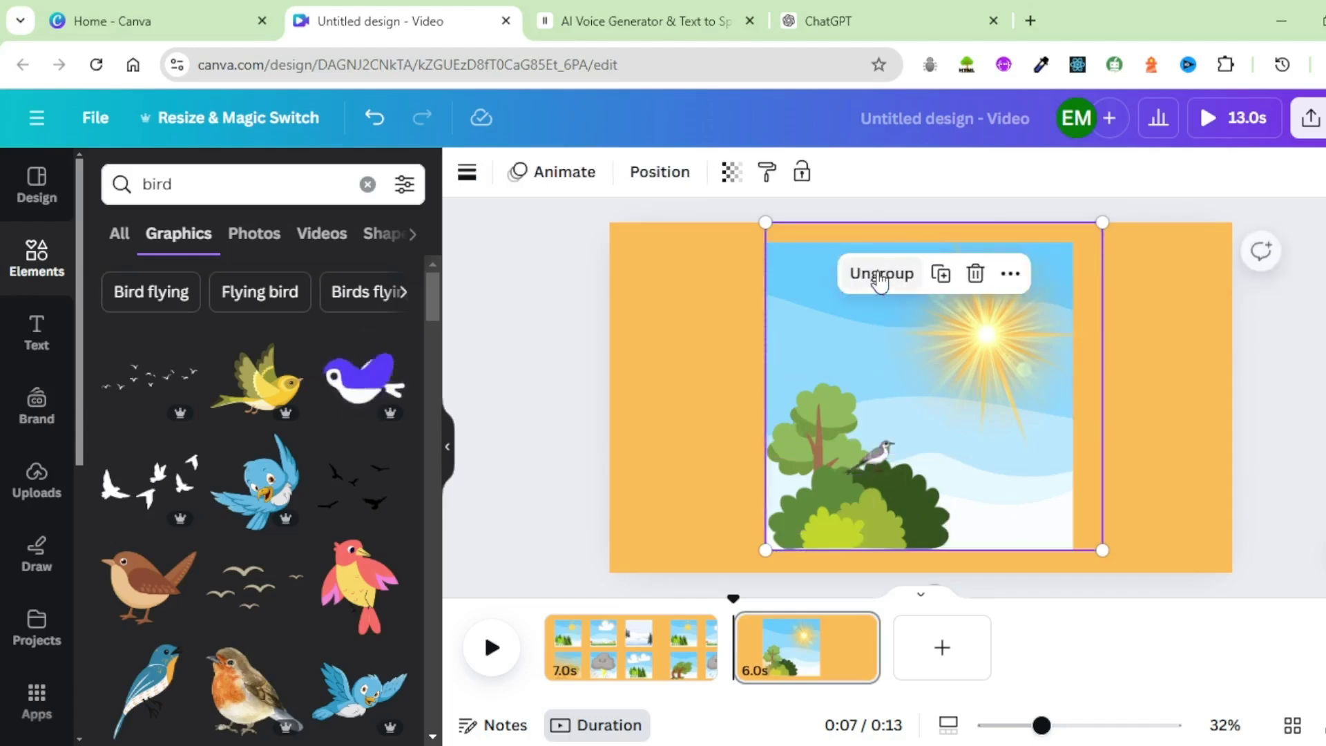
left_click(1158, 450)
left_click_drag(965, 417, 938, 401)
left_click(1172, 449)
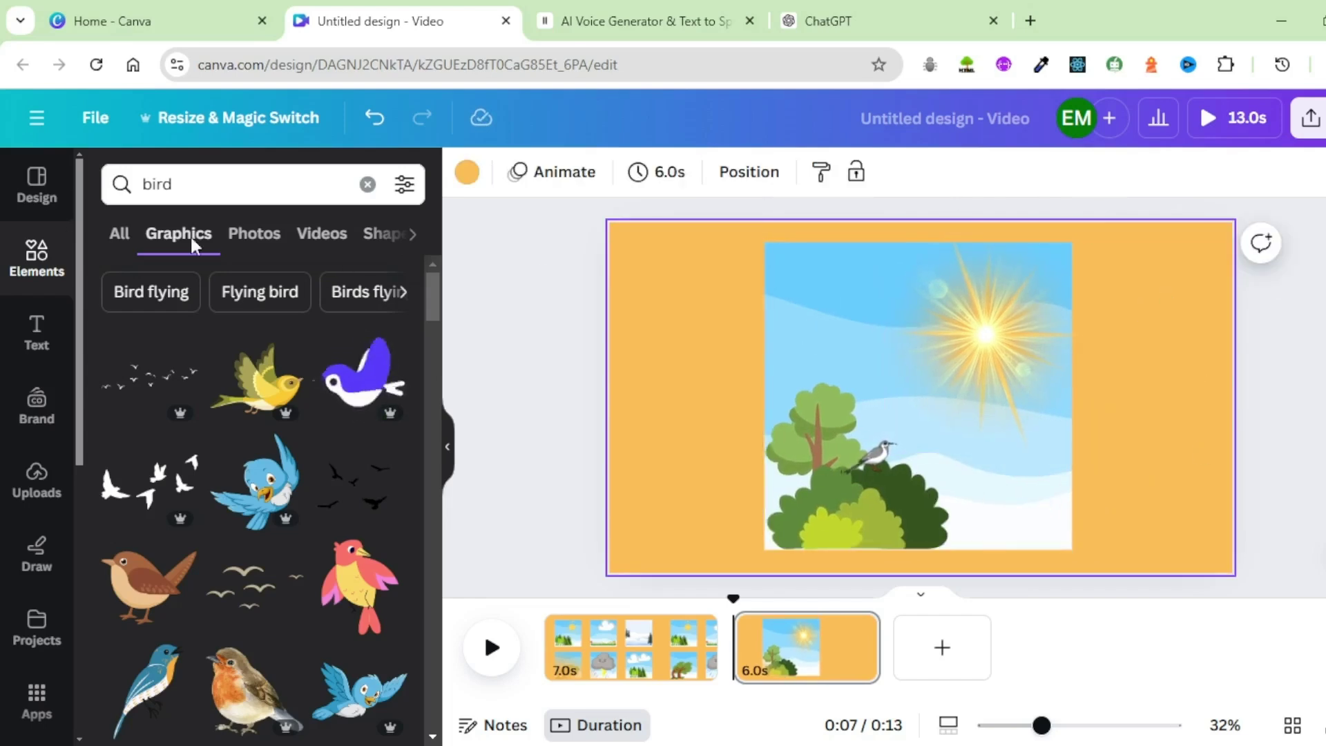
Frame the sunny scene with an open window graphic and place a small black cat silhouette at the window's lower right
left_click(223, 179)
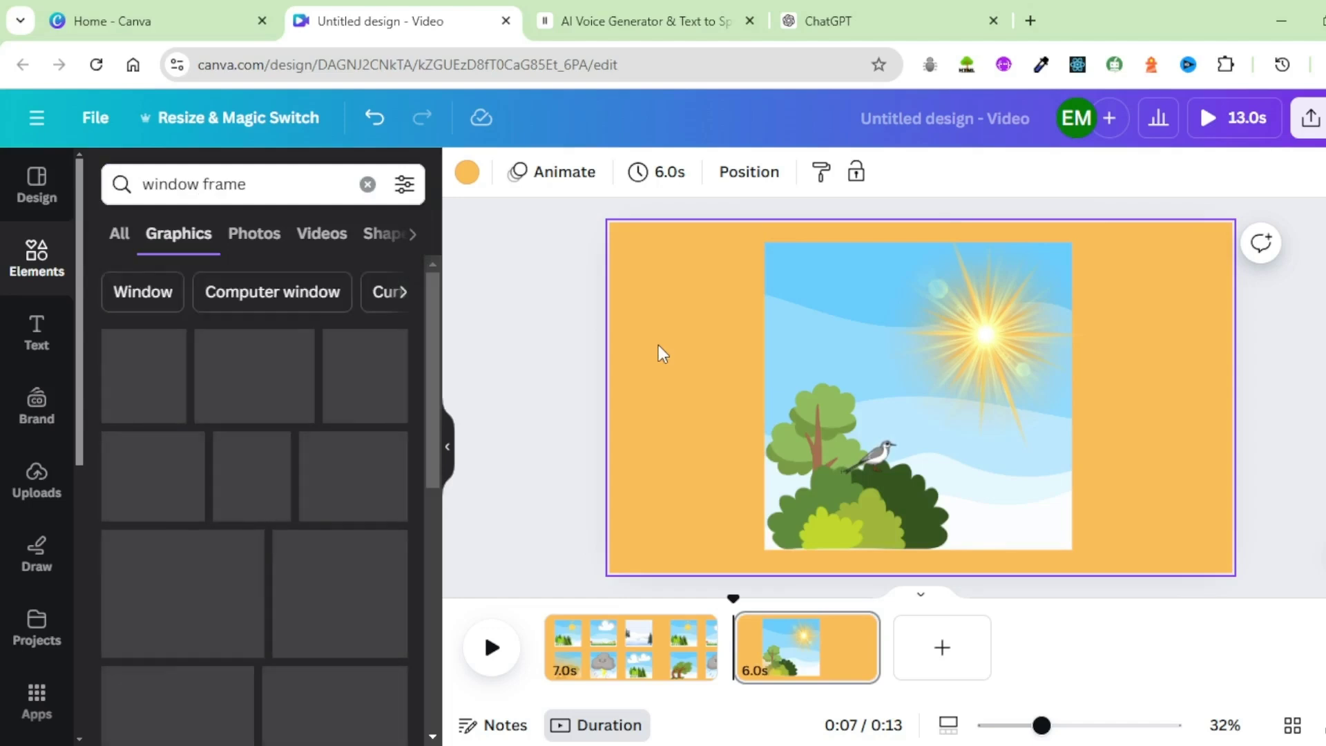
left_click(360, 377)
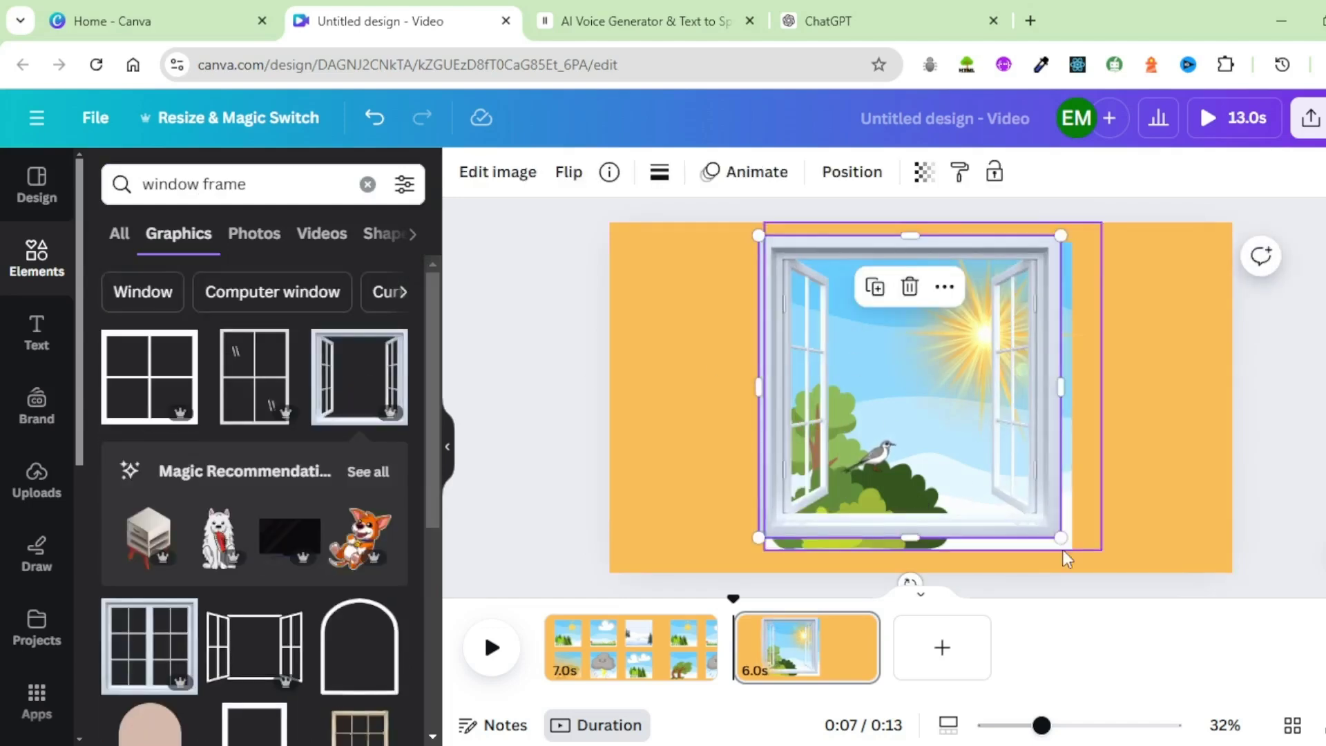
left_click(1150, 417)
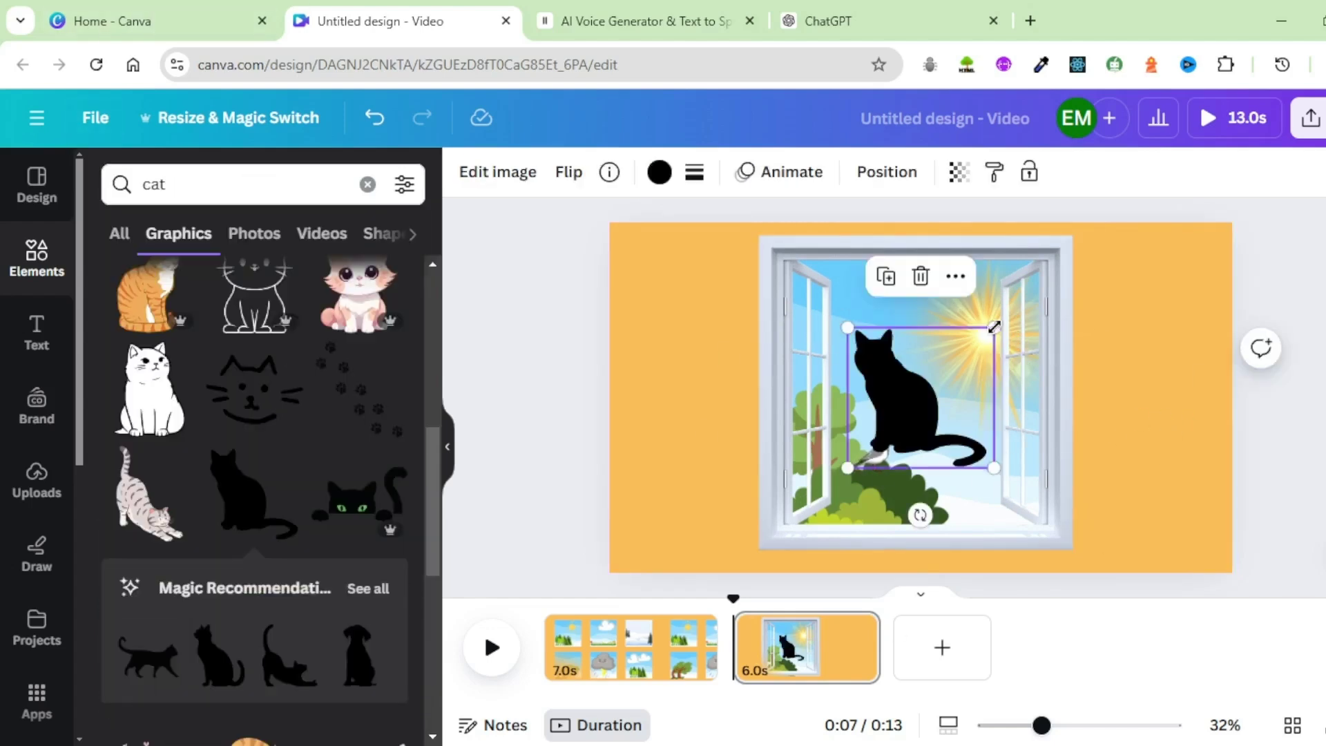
left_click_drag(999, 324, 1000, 496)
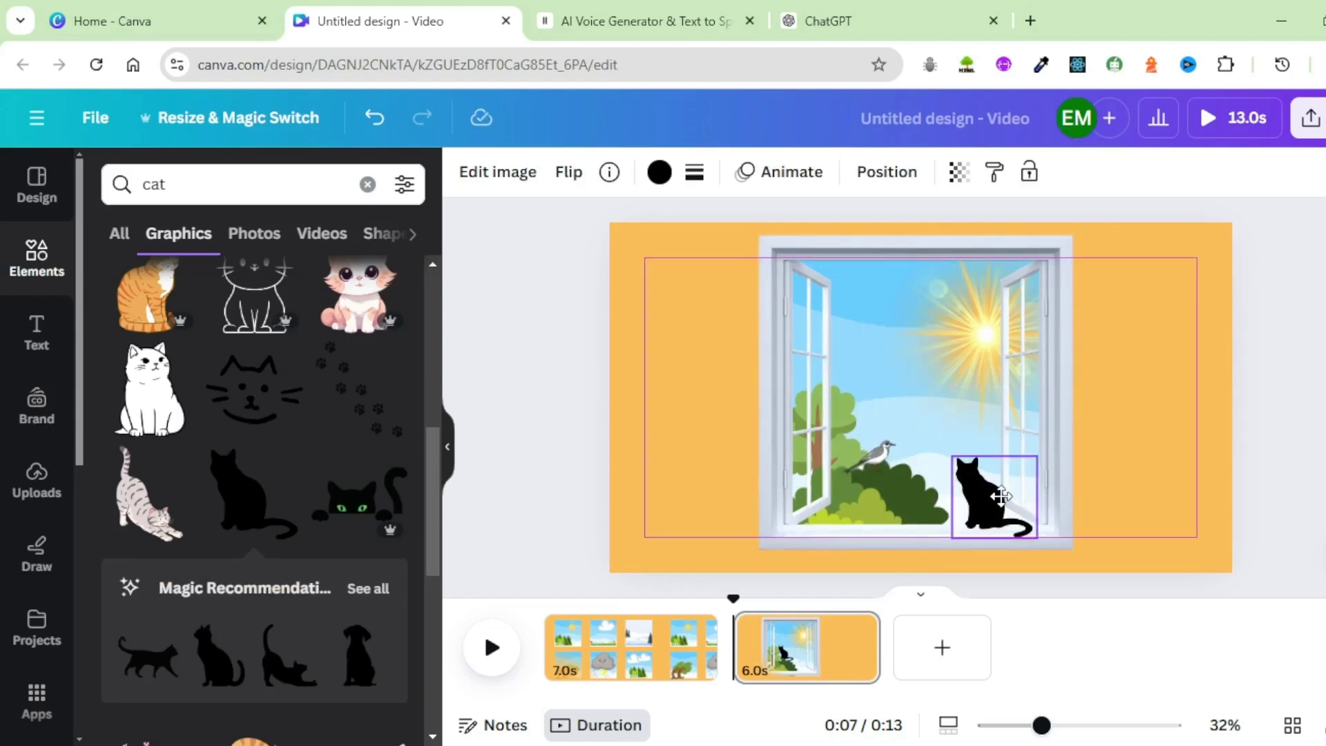
left_click(1096, 444)
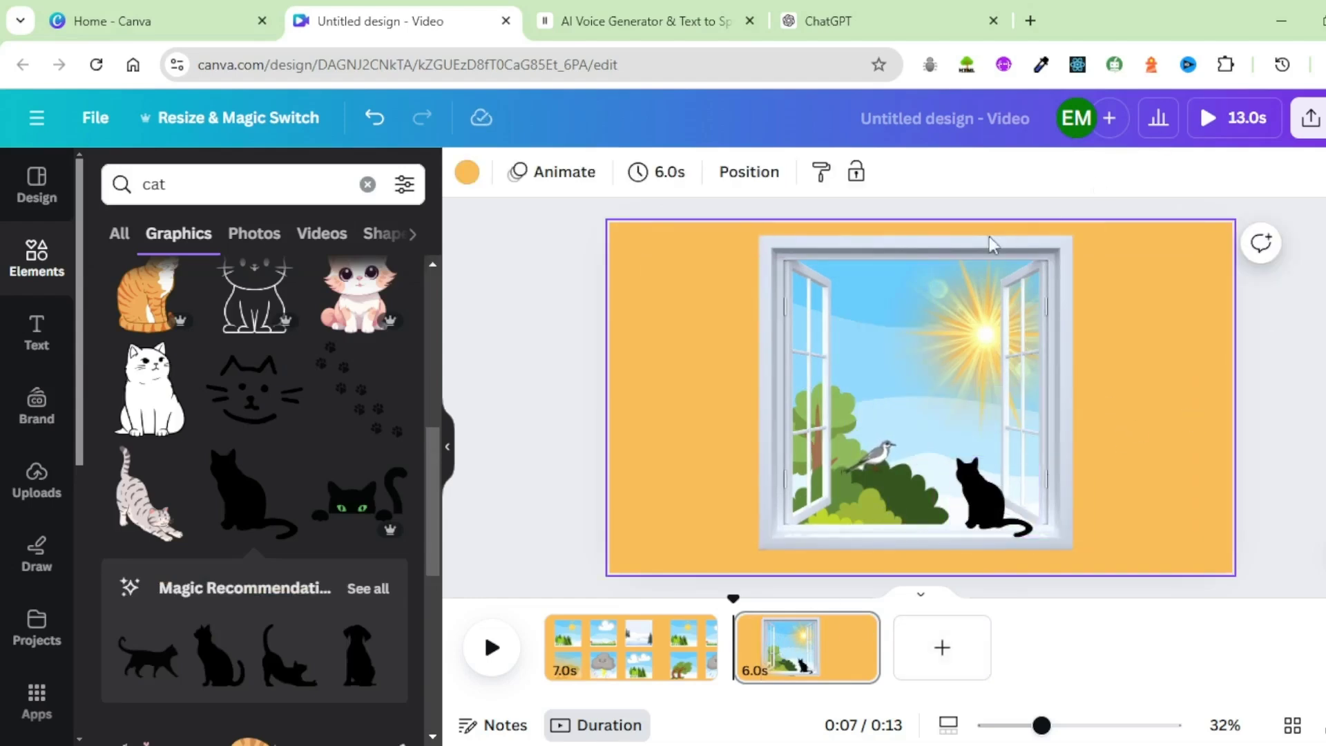
Duplicate the page with the window scene
left_click(862, 668)
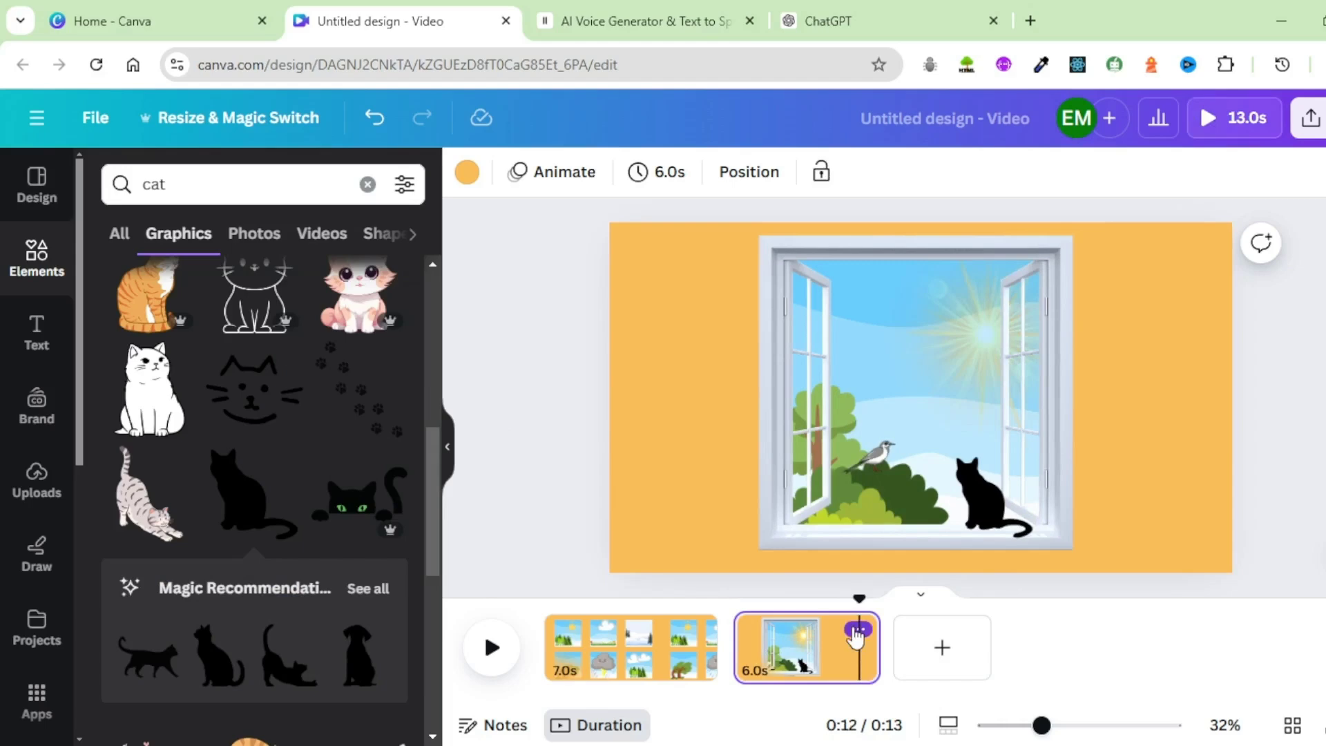
left_click(857, 630)
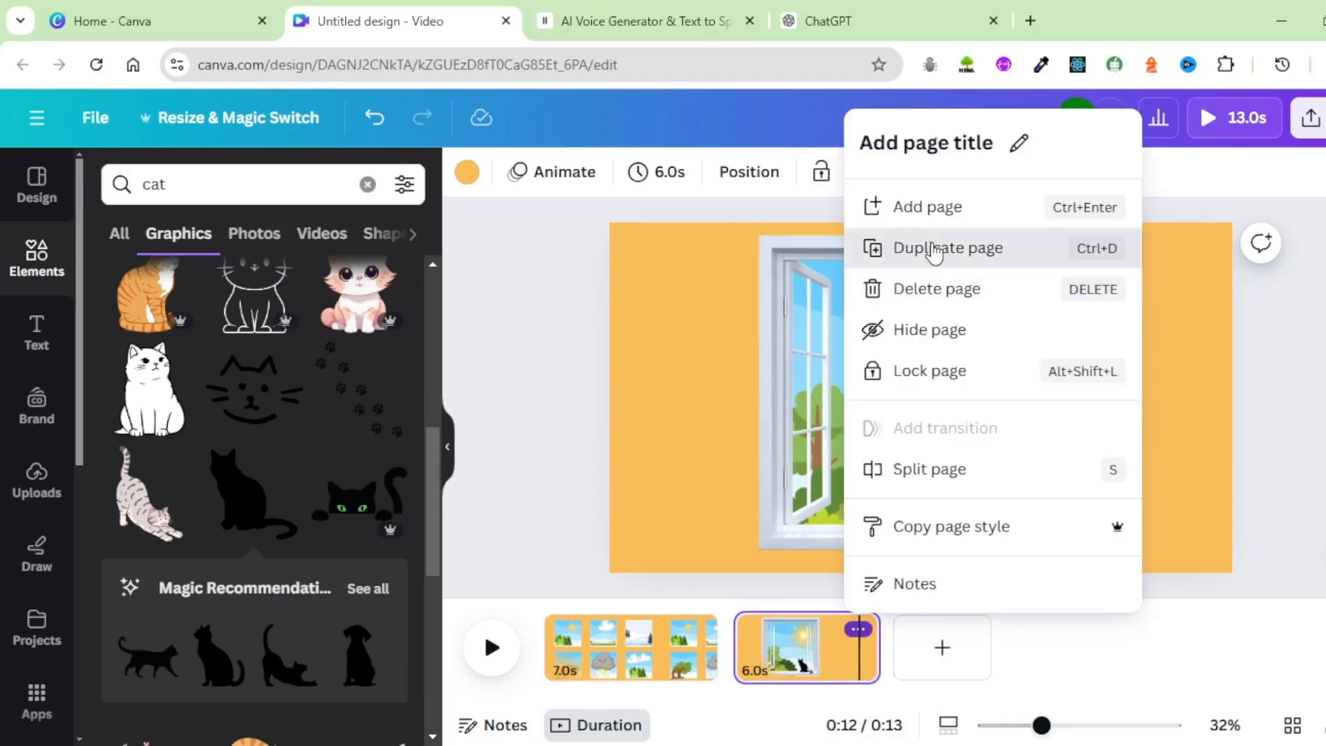
key("ctrl+d")
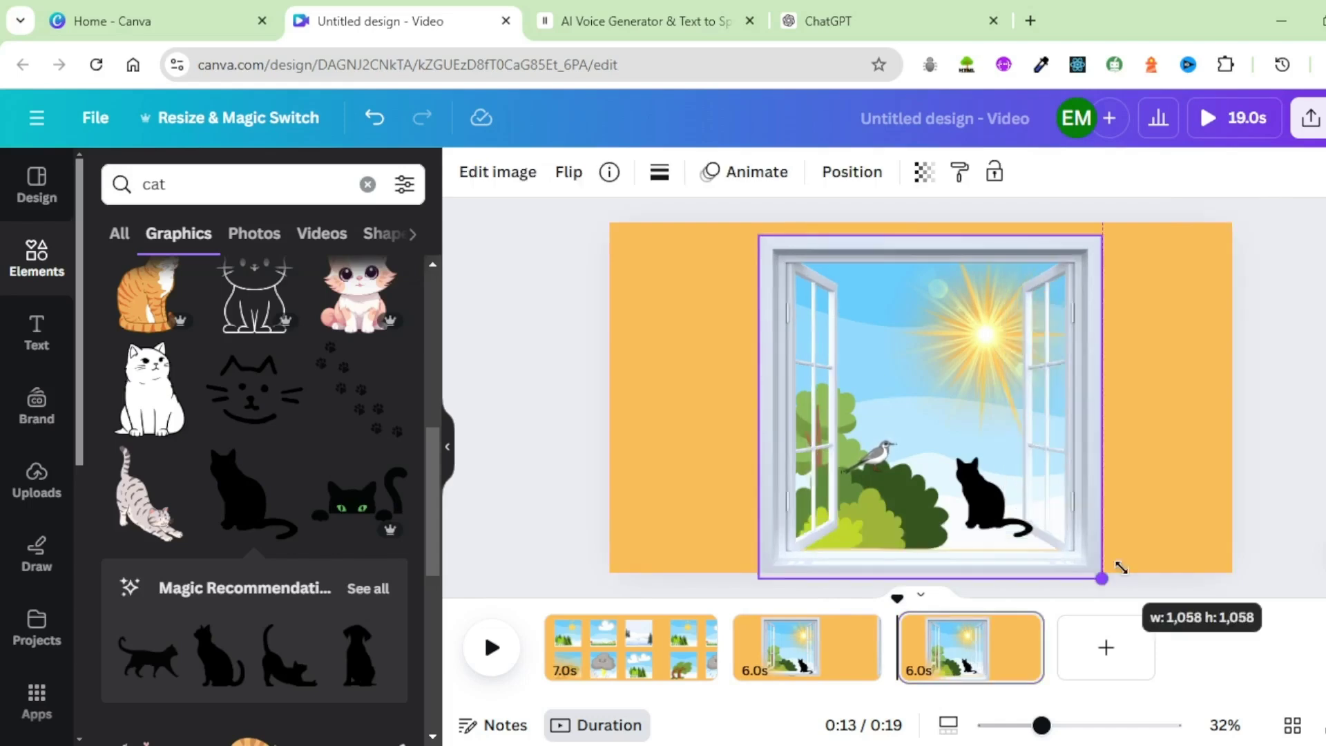
On the duplicated page, group the cat, window frame and scenery, and enlarge the group to nearly fill the page height
left_click_drag(1120, 570, 1095, 554)
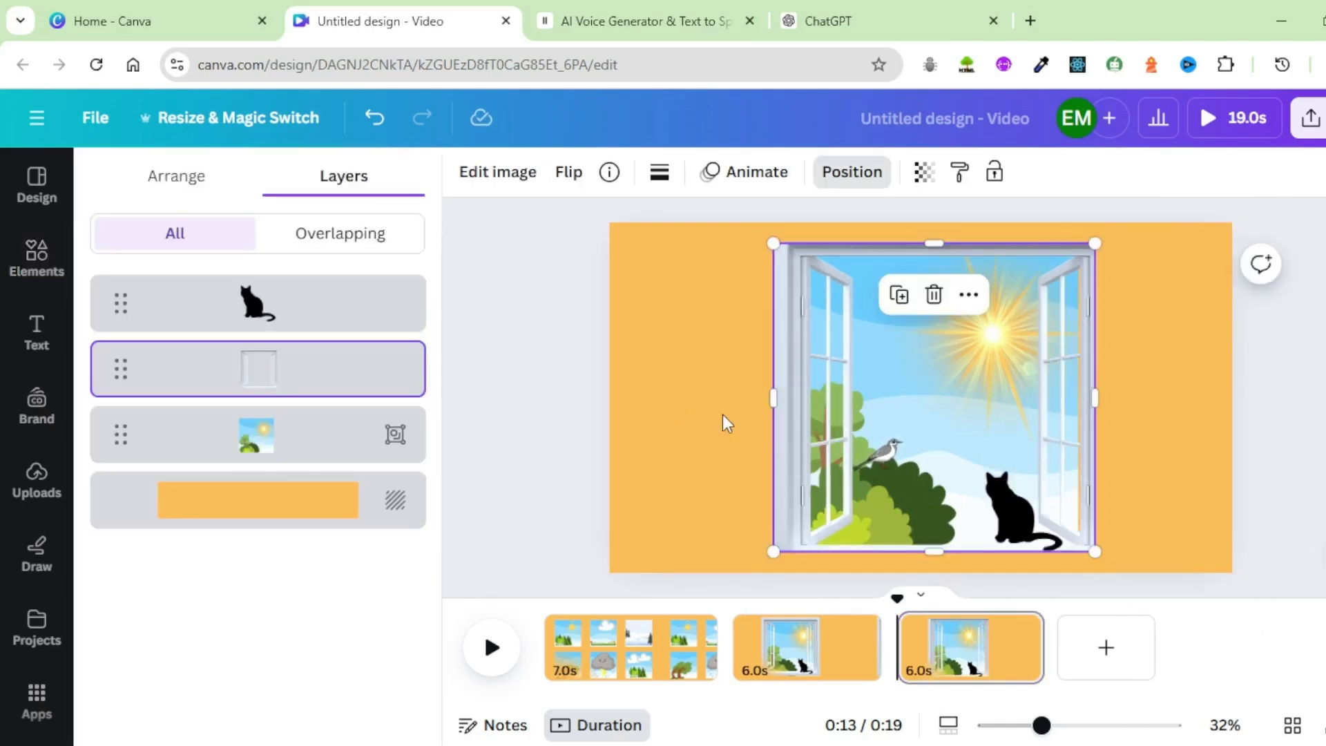
left_click(317, 446)
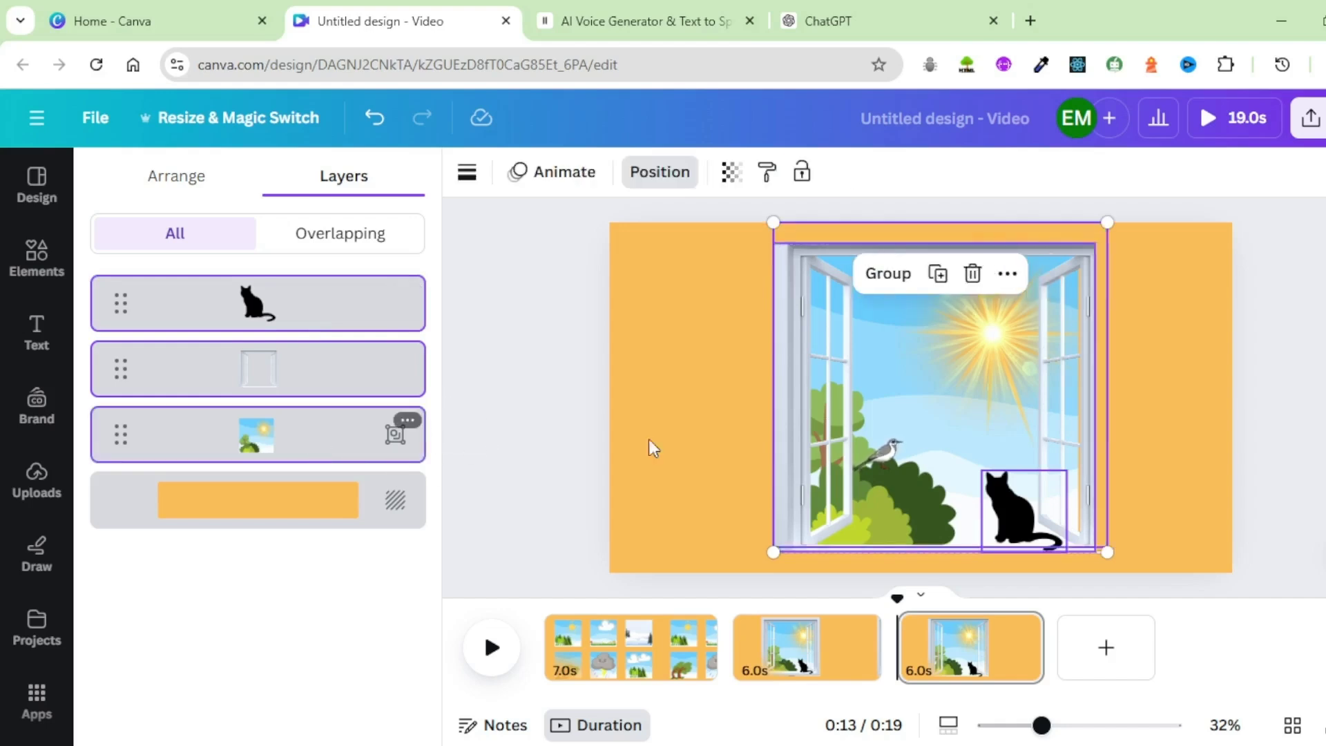
left_click(887, 277)
left_click(1152, 413)
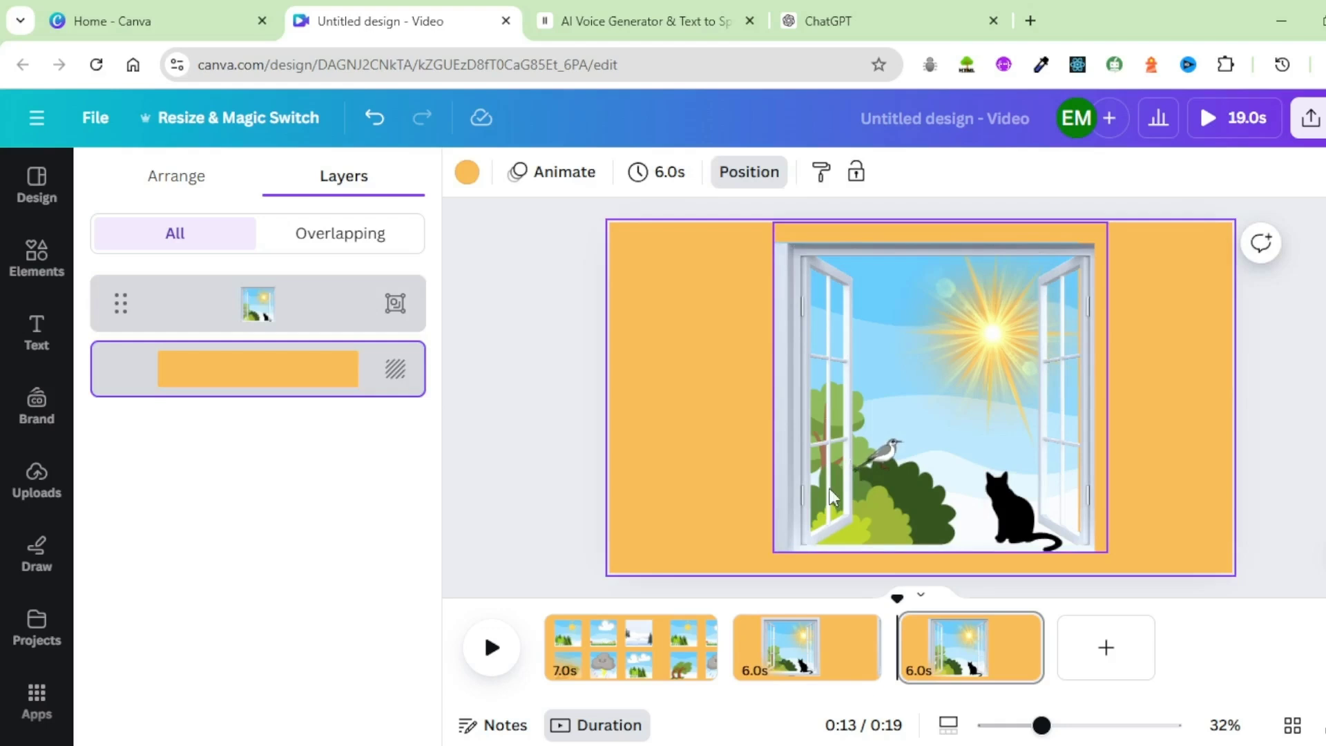
left_click(836, 489)
mouse_move(773, 552)
left_mouse_down()
mouse_move(749, 568)
mouse_move(772, 553)
left_mouse_up()
left_click_drag(1109, 553, 1129, 572)
left_click_drag(980, 471, 981, 456)
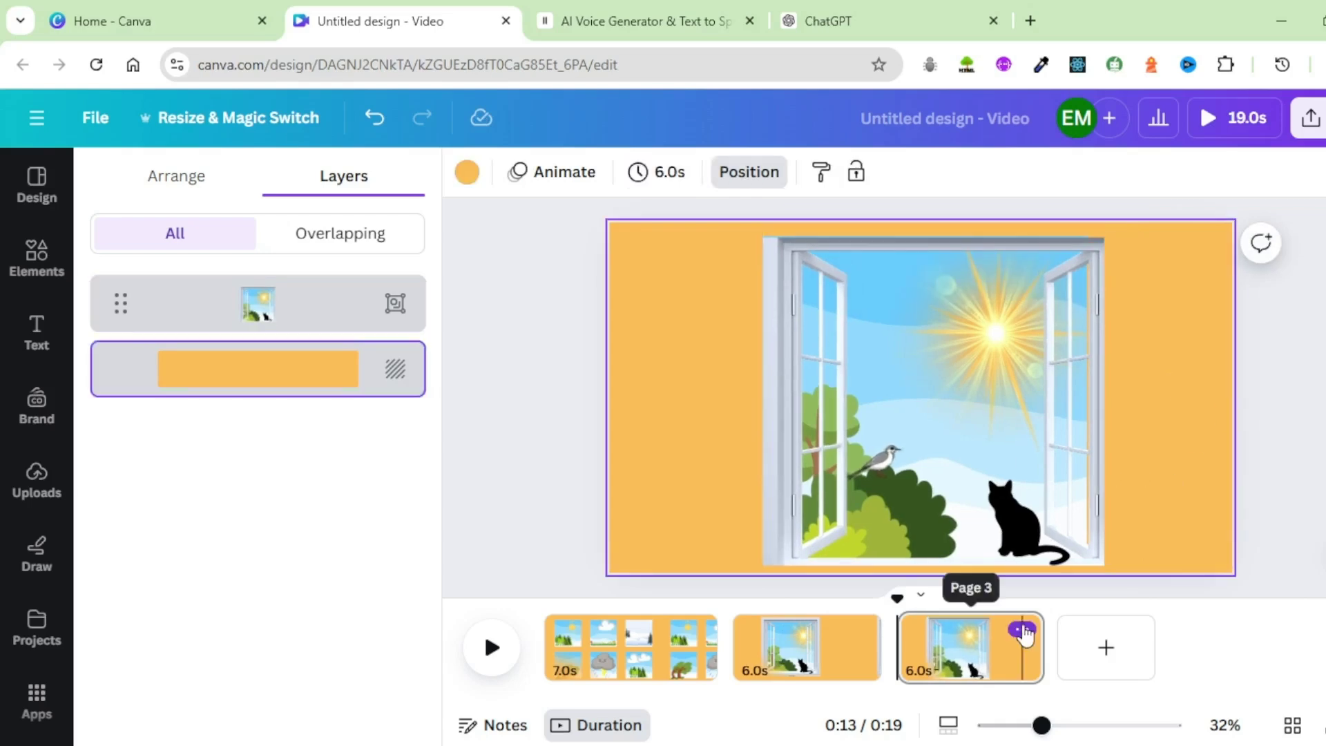
Duplicate the page with the enlarged window group
left_click(1022, 630)
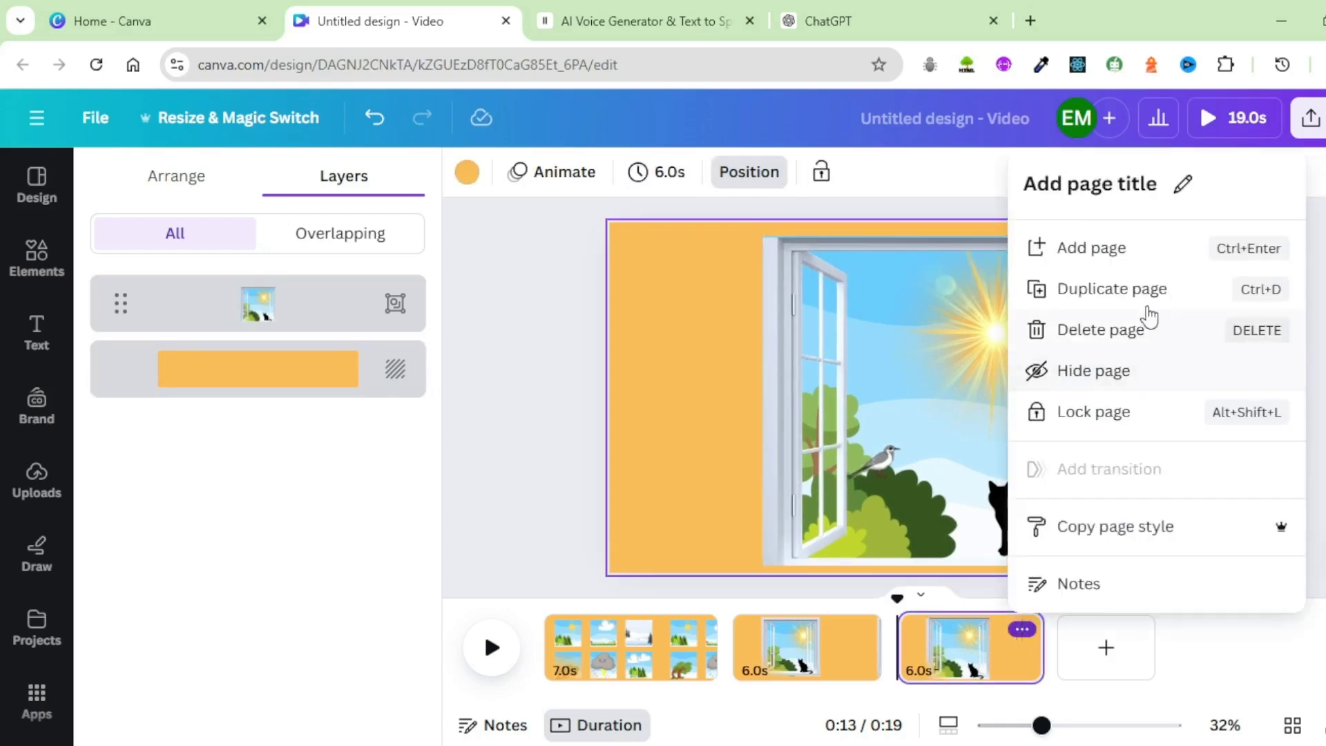
left_click(1112, 289)
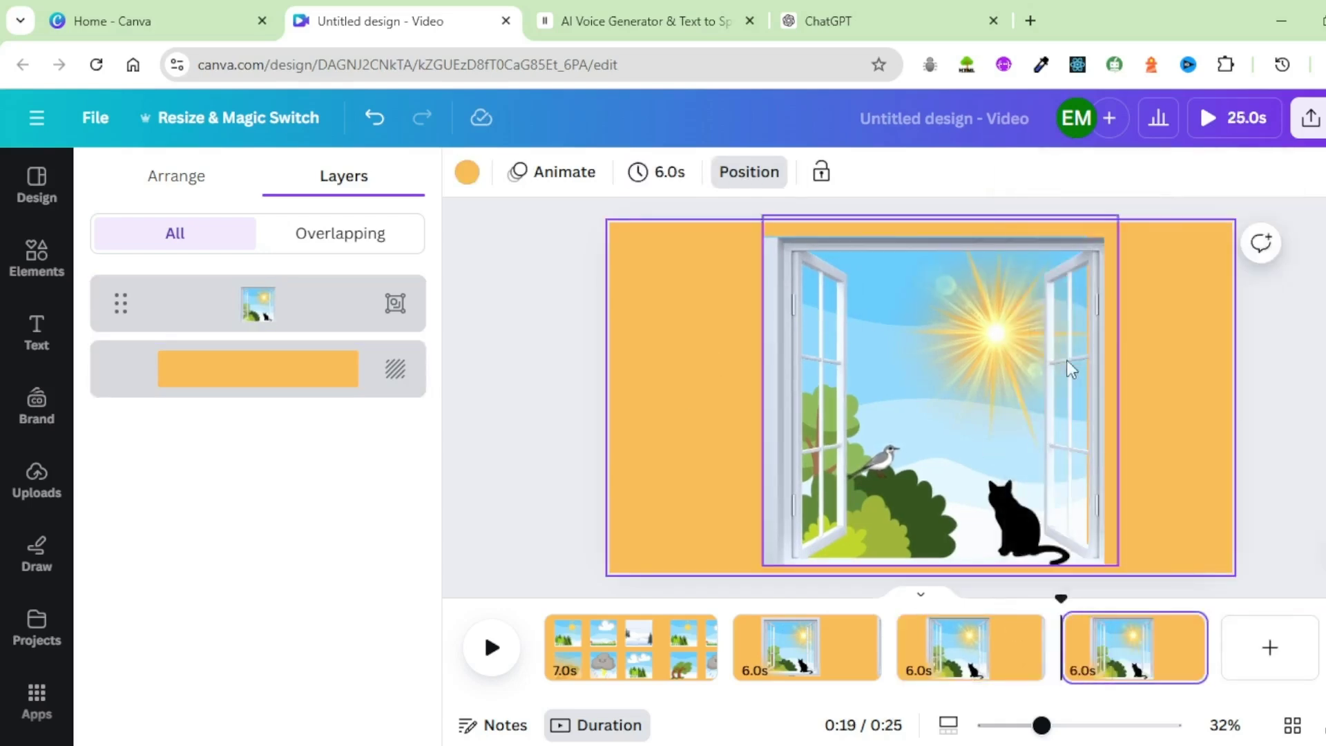
left_click(1155, 380)
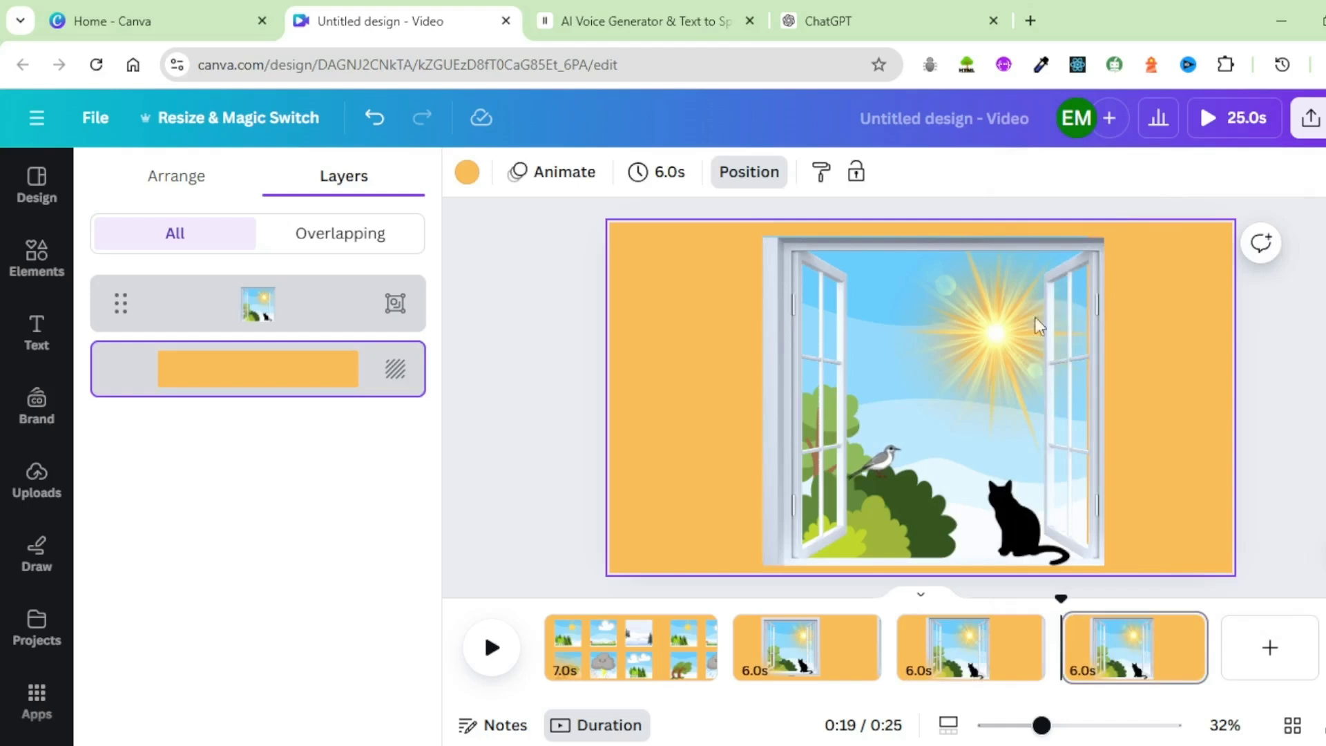
Ungroup the window scene on the newest page and delete the black cat silhouette
left_click(942, 404)
key("ctrl+shift+g")
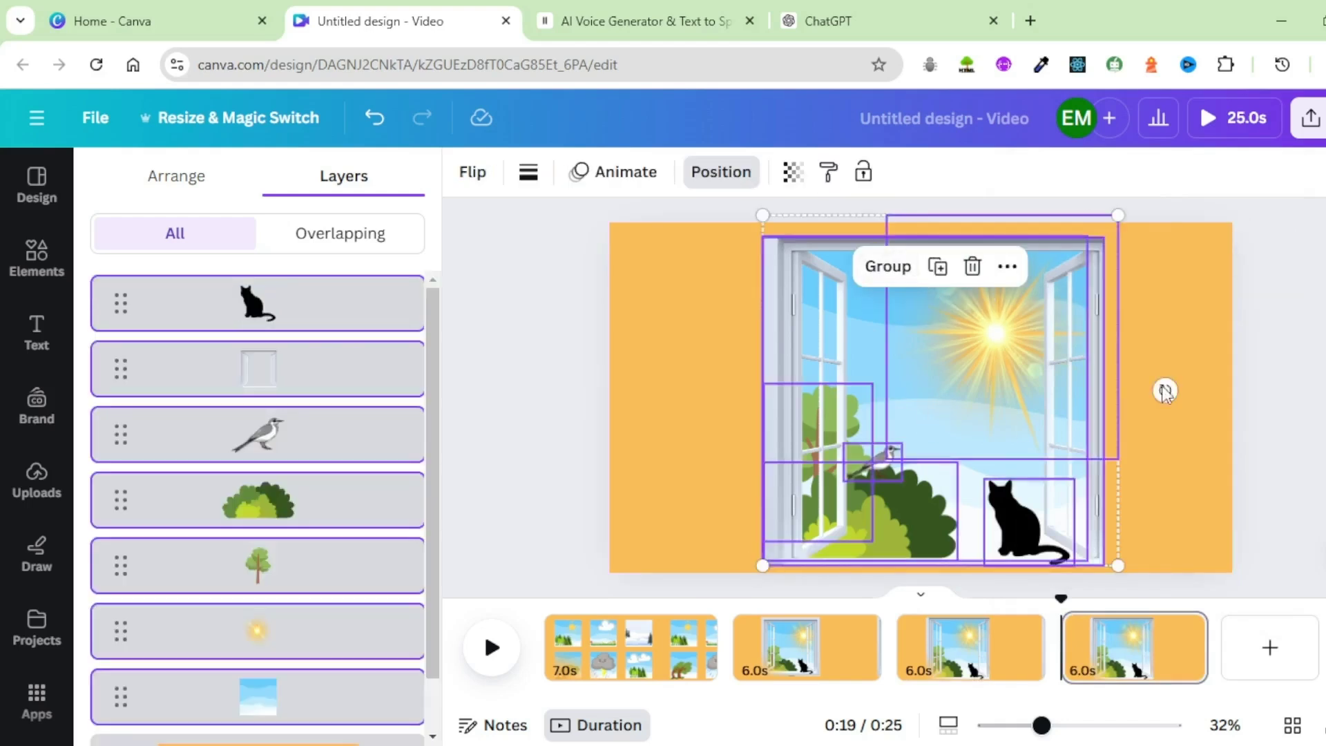
left_click(1025, 525)
key("Delete")
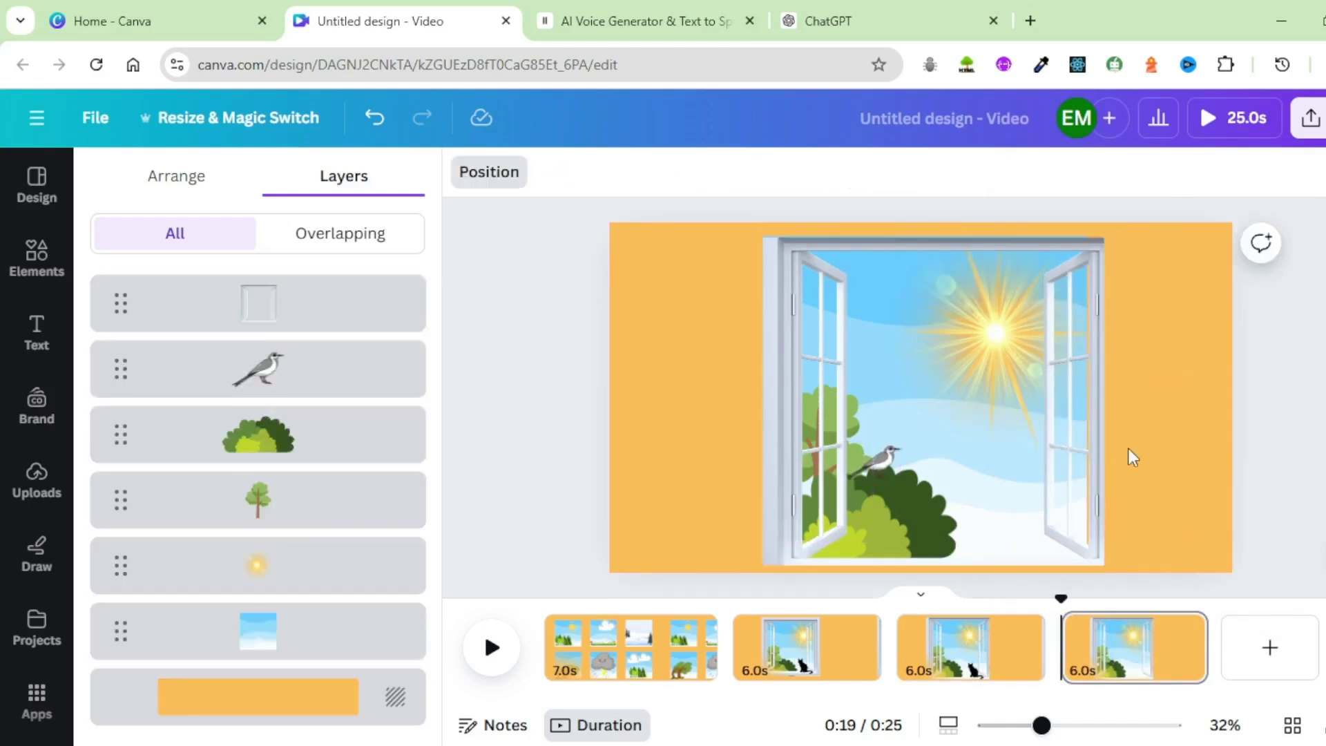
Group the window frame, bird, bush, tree, sunburst and sky square
left_click(817, 459)
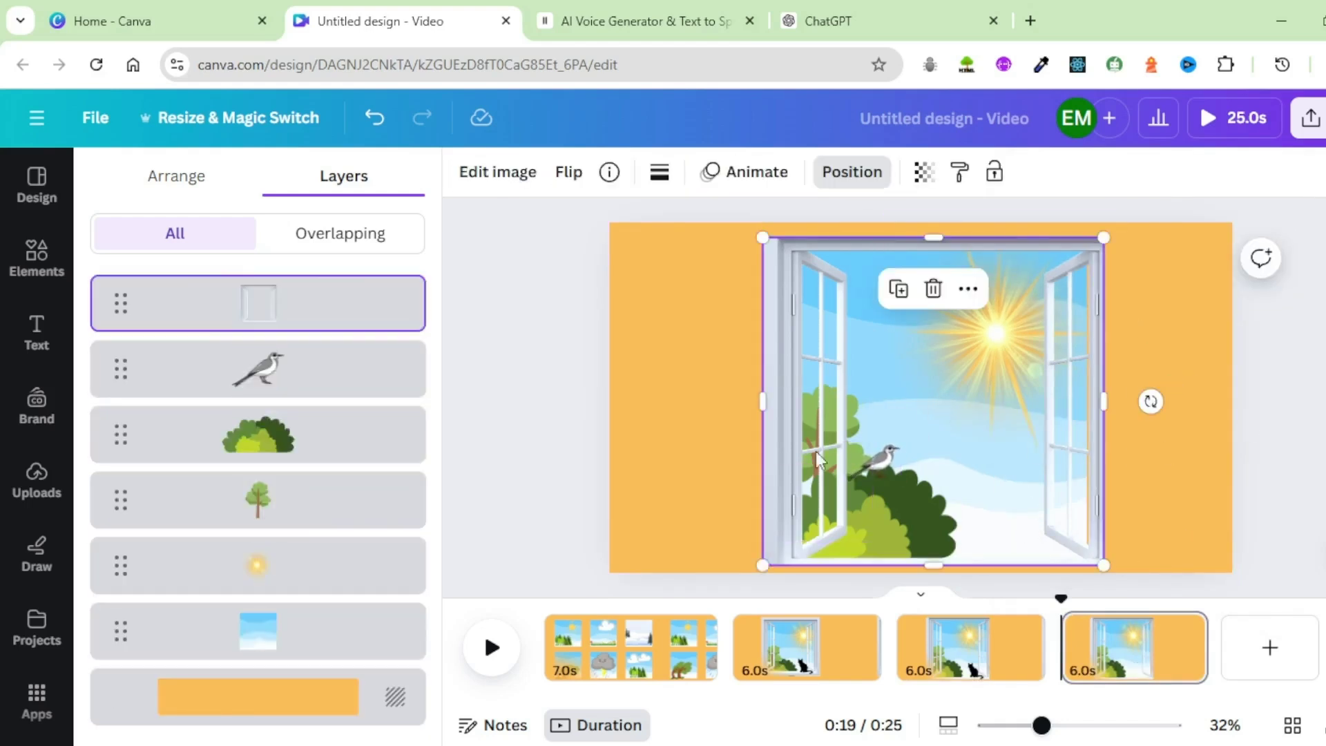
left_click(325, 373, "shift")
left_click(324, 435, "shift")
left_click(317, 504, "shift")
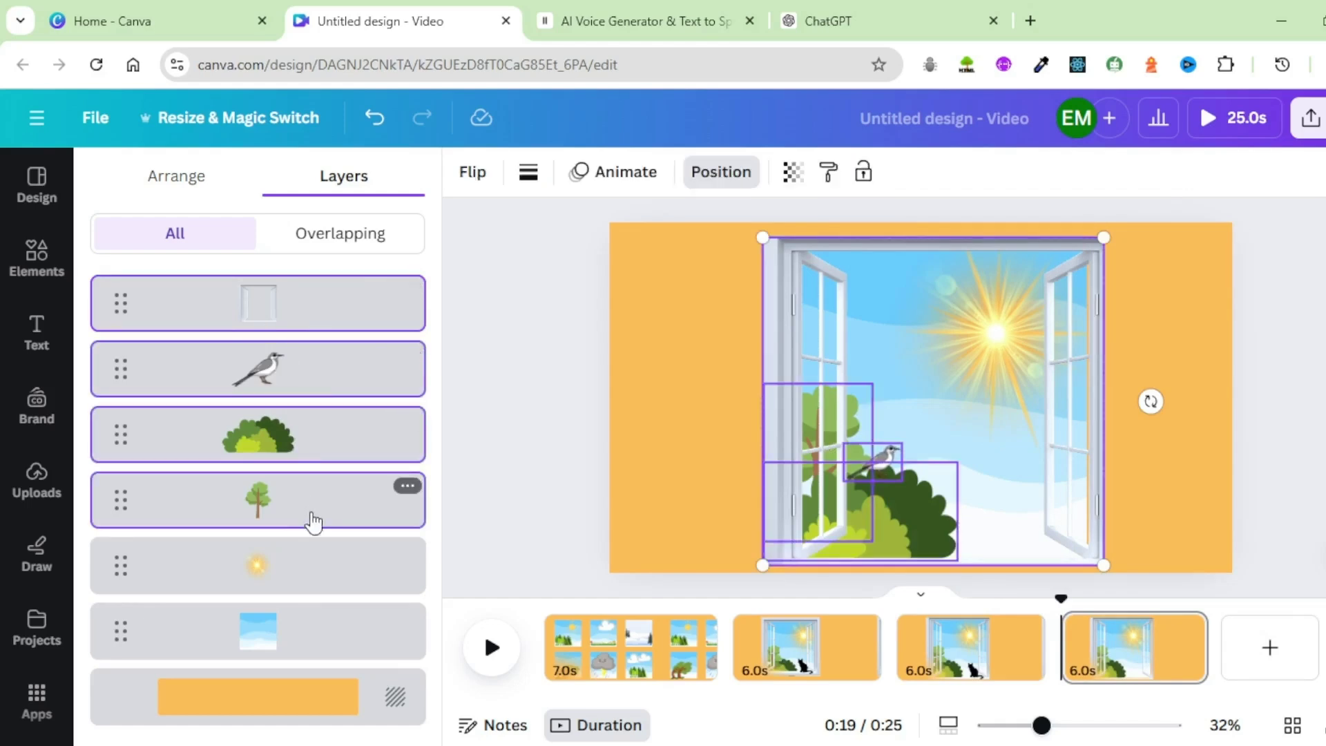
left_click(312, 565, "shift")
left_click(309, 627, "shift")
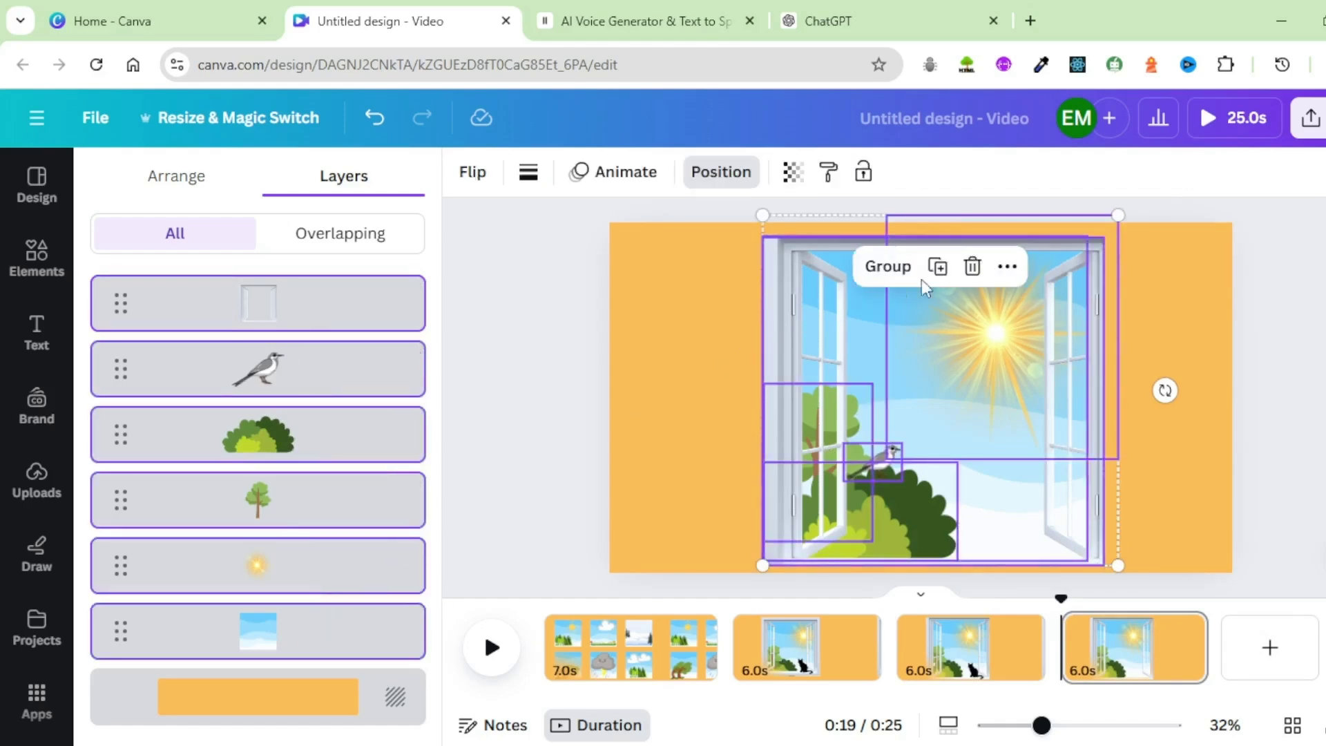
left_click(872, 271)
Scale down the window group, tilt it clockwise and position it on the right half of the page
left_click(960, 414)
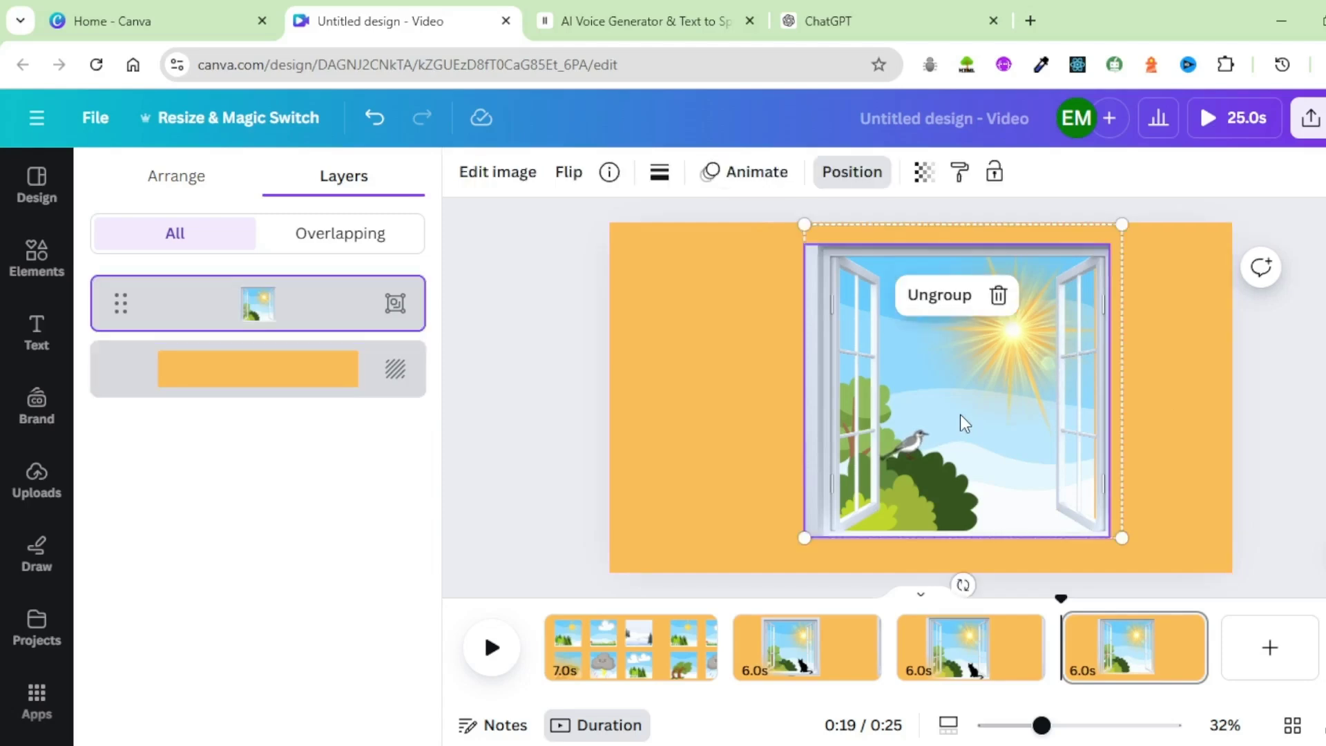
left_click_drag(806, 540, 874, 494)
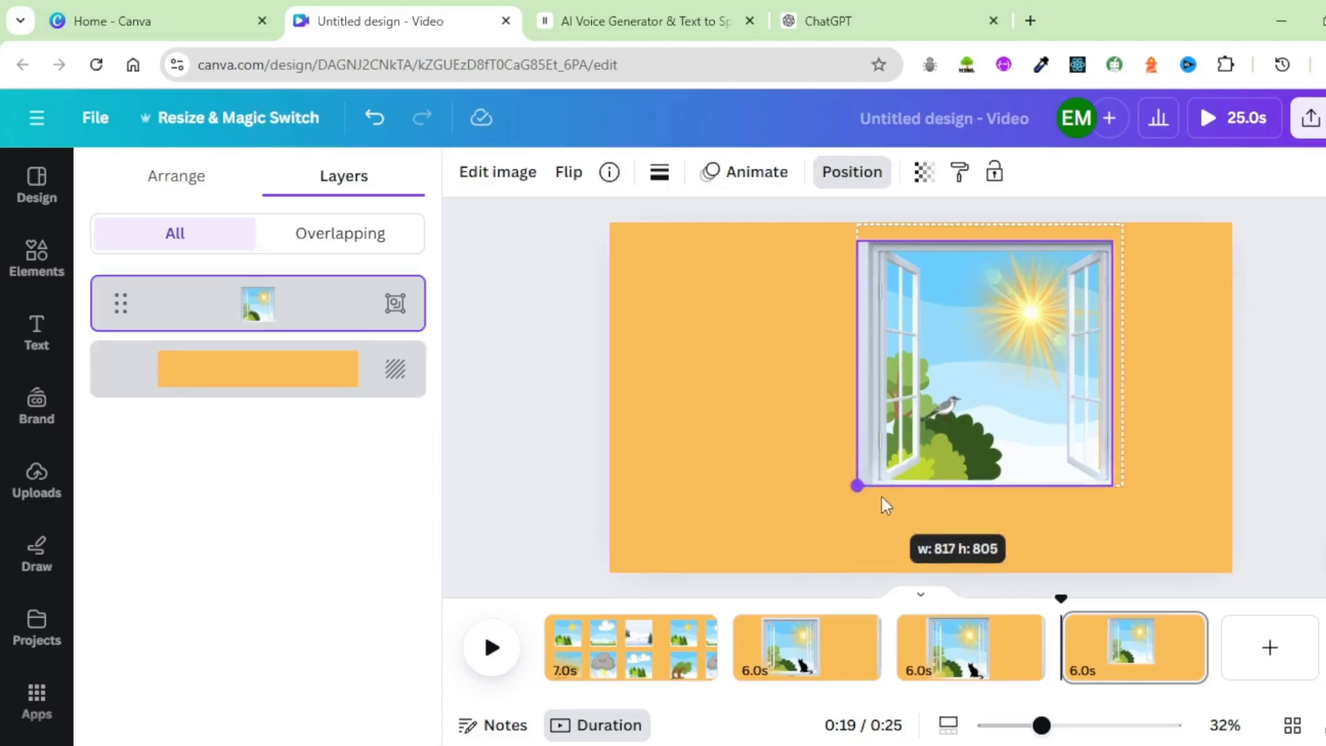
left_click_drag(986, 562, 877, 559)
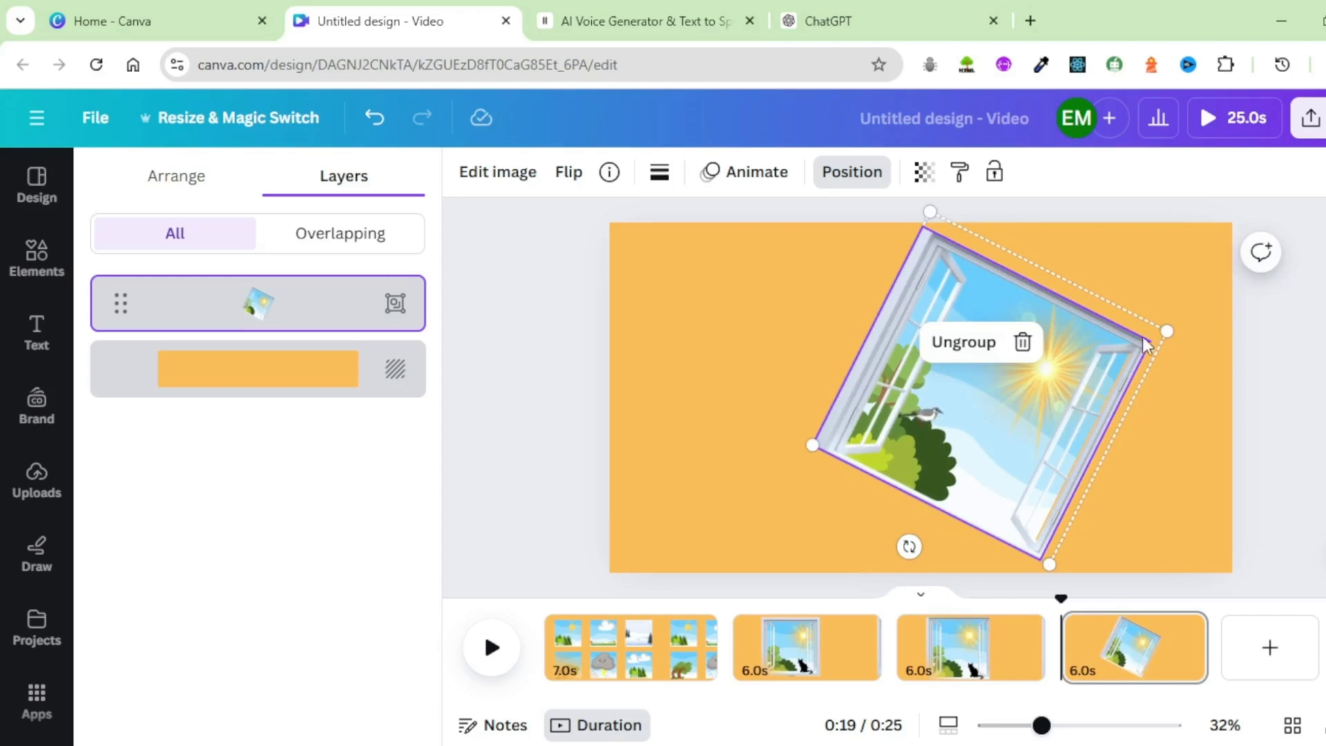
left_click_drag(1167, 332, 1206, 323)
left_click(1215, 324)
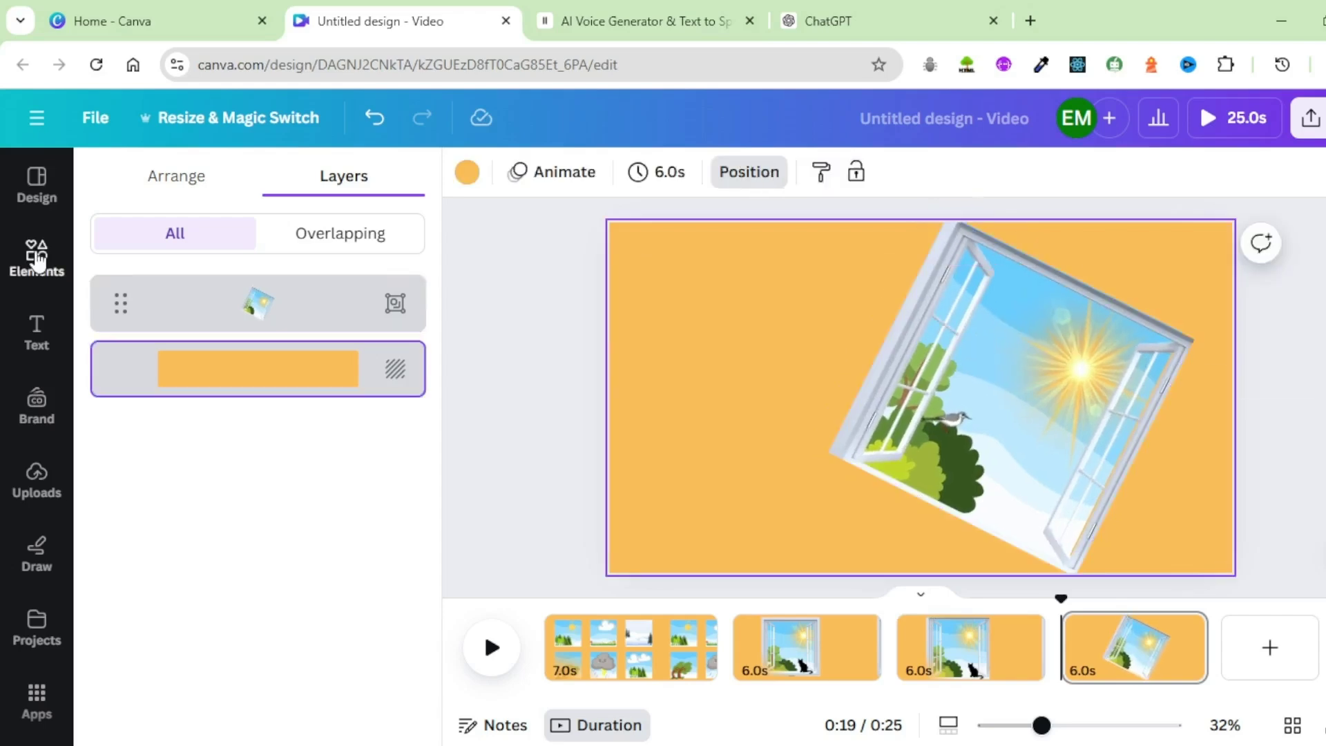
Search the elements for "cat" and show only graphics
left_click(37, 258)
left_click(36, 258)
left_click(220, 181)
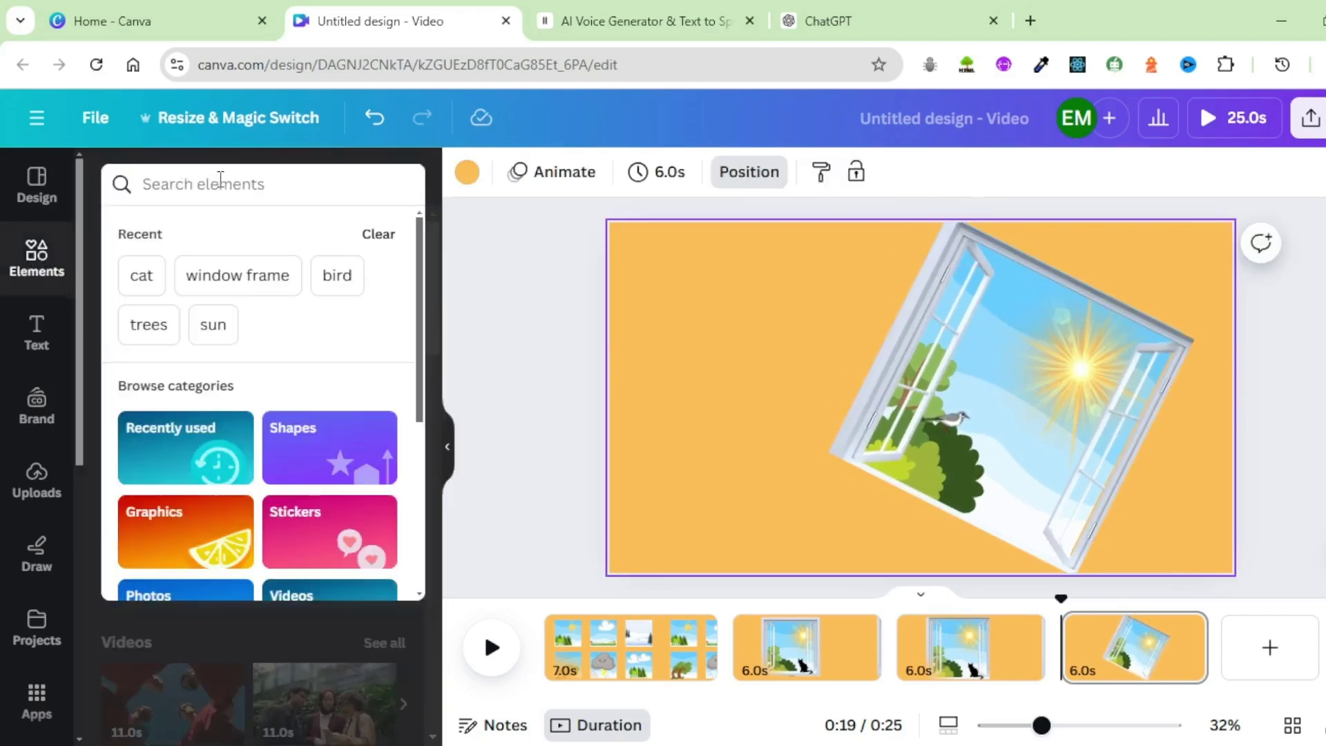
left_click(142, 274)
left_click(178, 232)
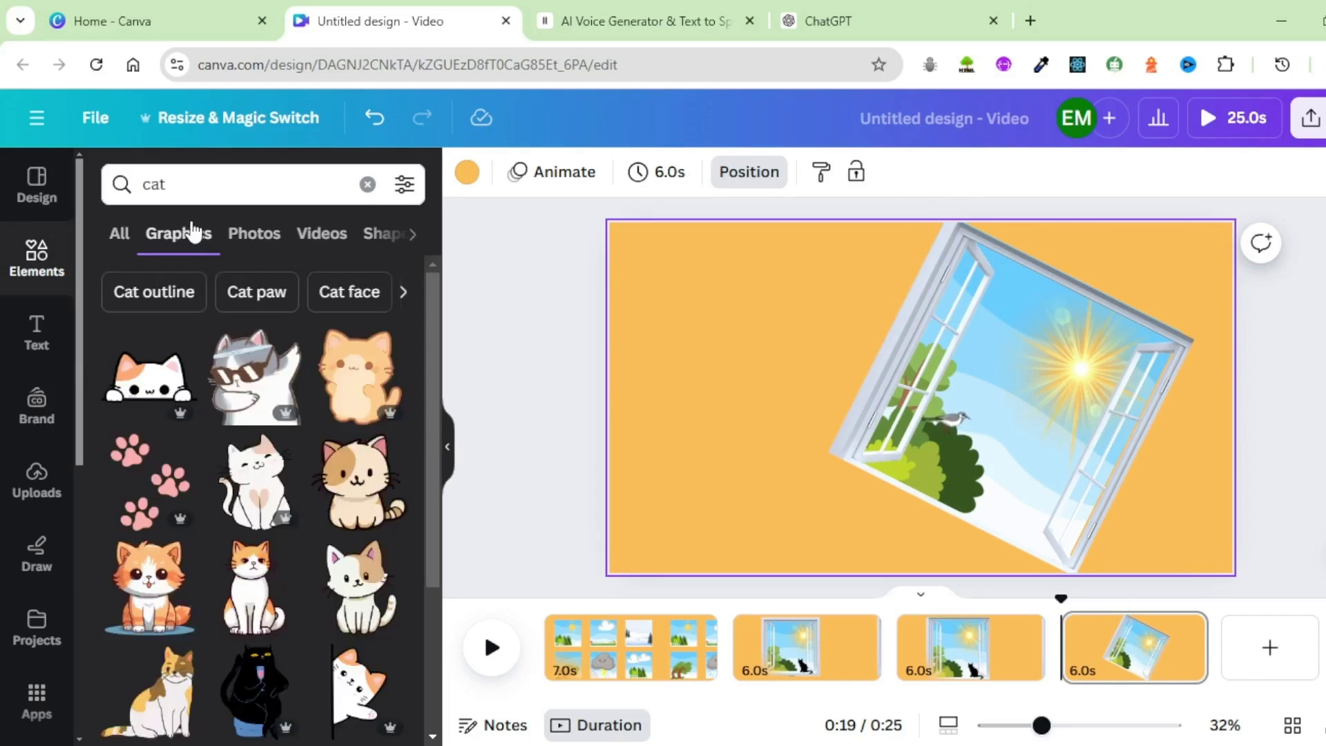
Add the standing black-and-white cat, enlarge it and tilt it so it leans against the window's left edge
scroll(192, 591, "down", 5)
left_click(155, 611)
left_click_drag(919, 408, 851, 407)
left_click_drag(848, 355, 873, 289)
left_click_drag(873, 495, 874, 528)
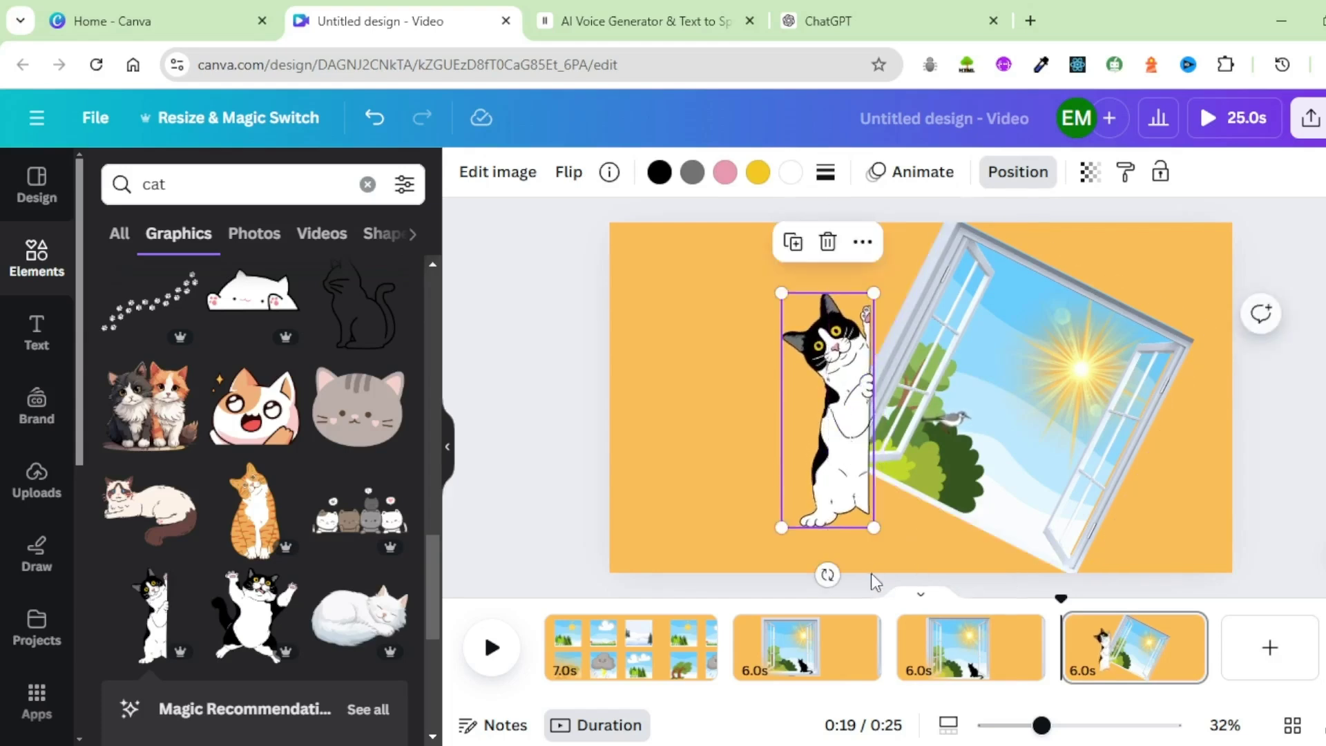
left_click_drag(827, 574, 790, 579)
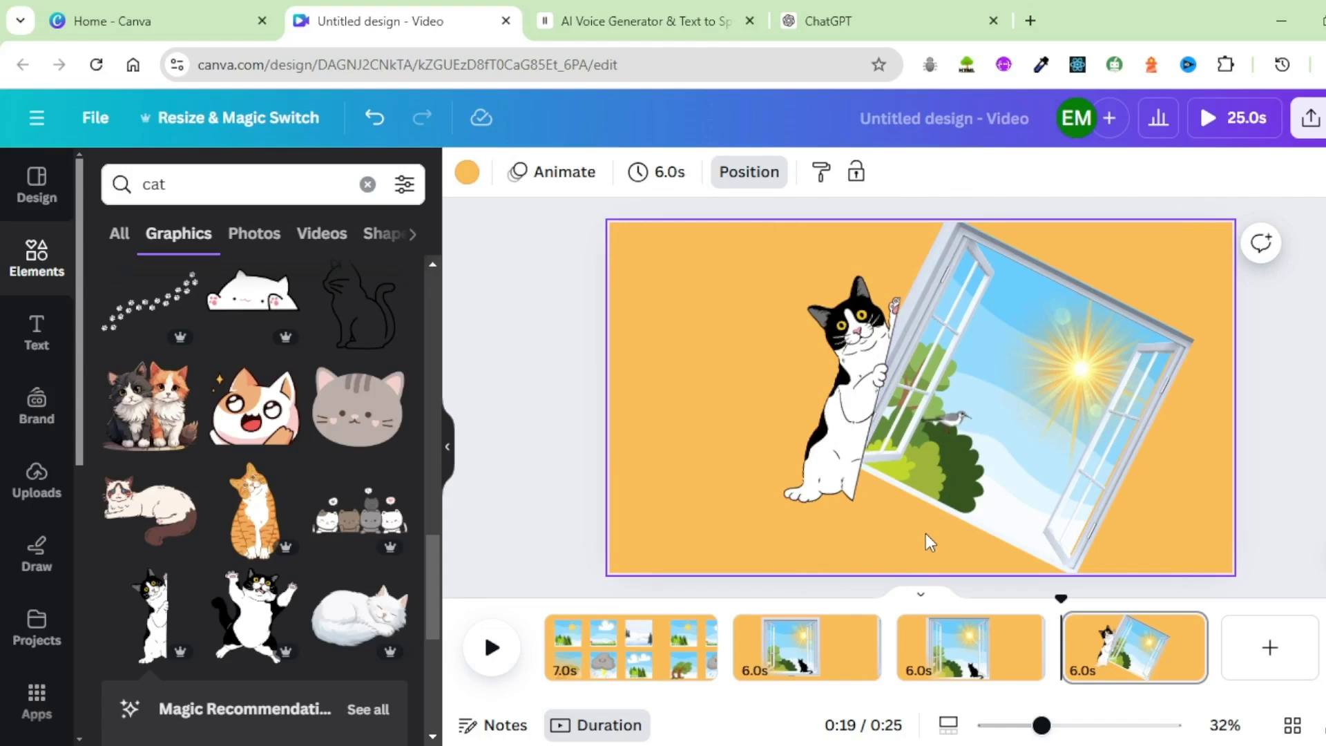
Add a heading reading "Sunny" and tilt it to run along the window's lower left edge
left_click(42, 335)
left_click(304, 434)
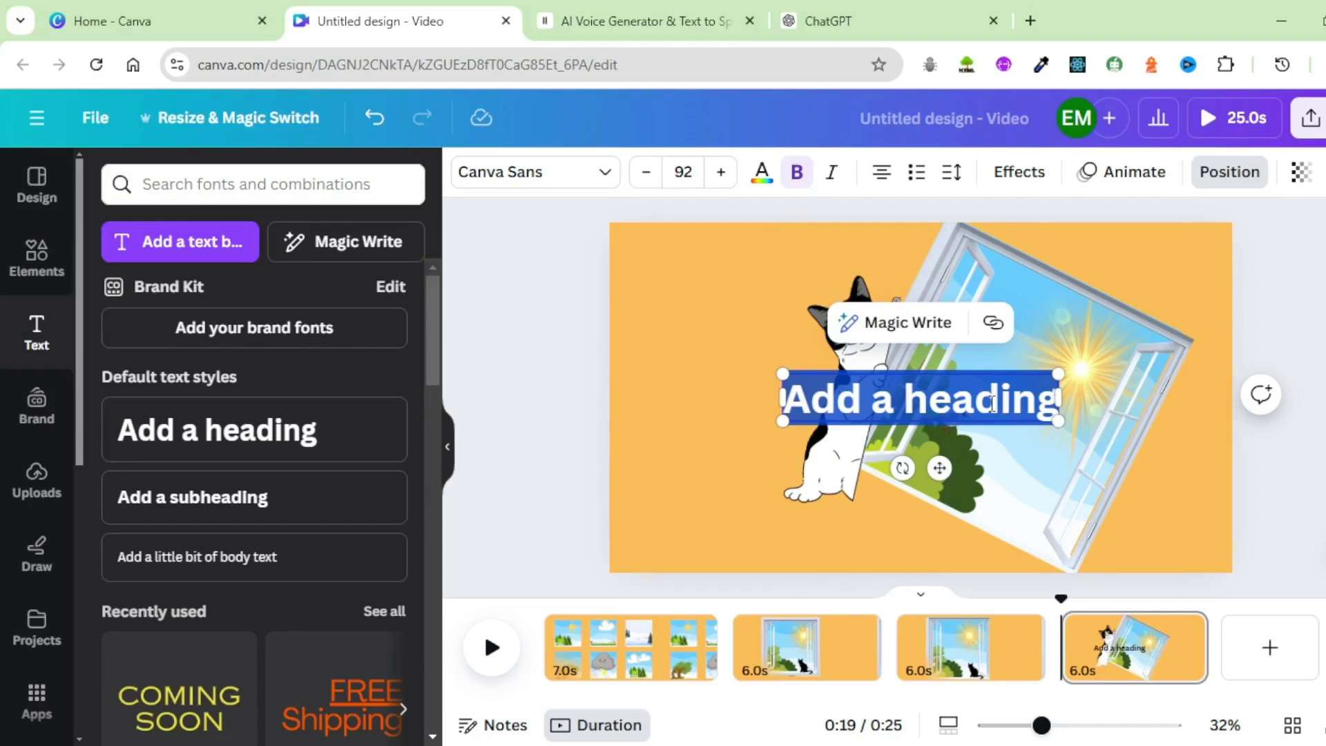
type("Sunny")
left_click_drag(995, 434, 970, 519)
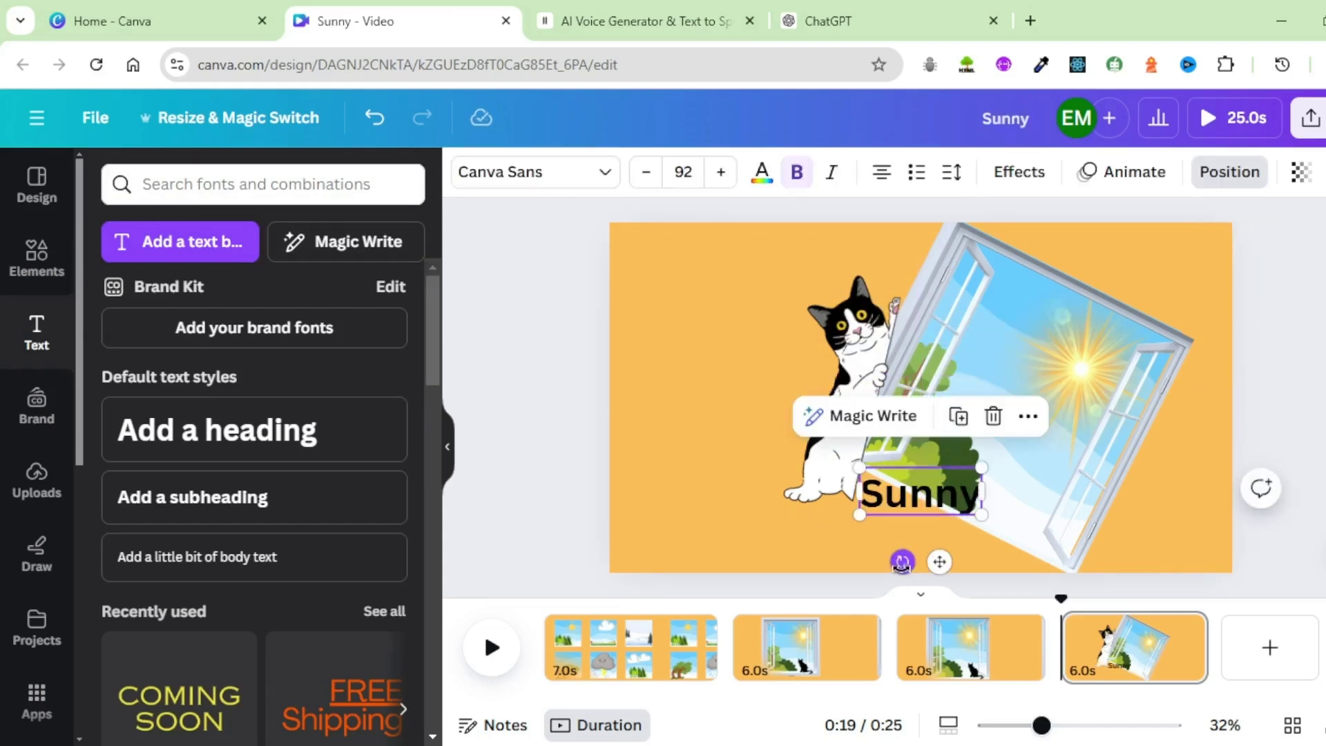
left_click_drag(902, 562, 863, 569)
left_click_drag(930, 482, 931, 506)
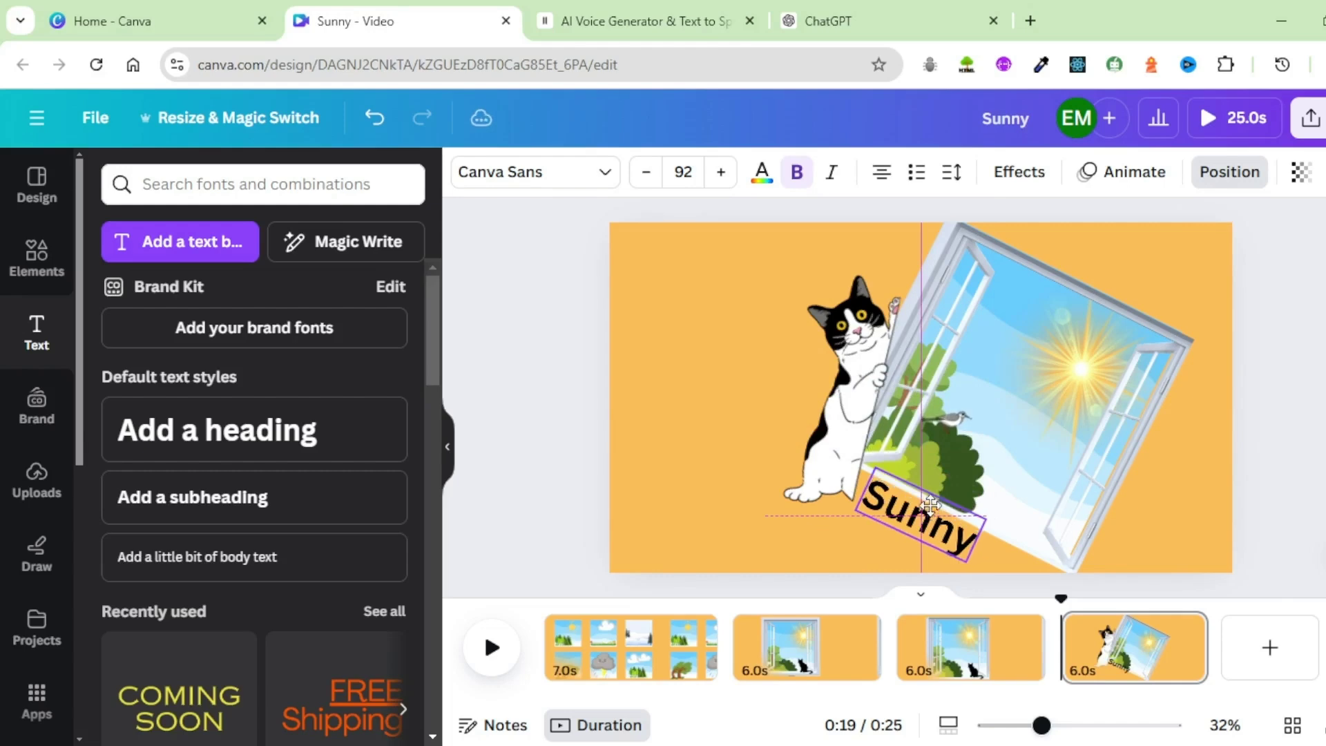
Give the "Sunny" heading a white Background effect and enlarge the text to size 109
left_click(1018, 172)
scroll(355, 446, "down", 3)
scroll(355, 446, "down", 1)
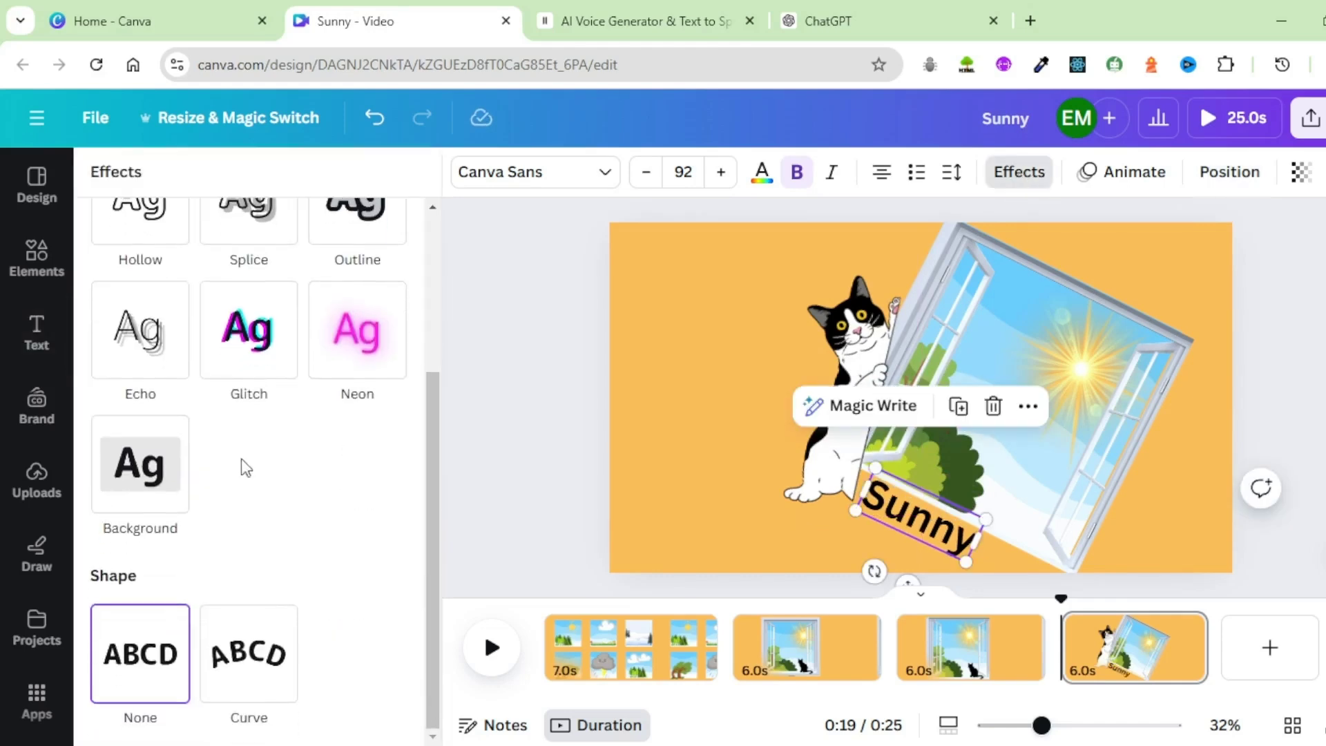
left_click(120, 467)
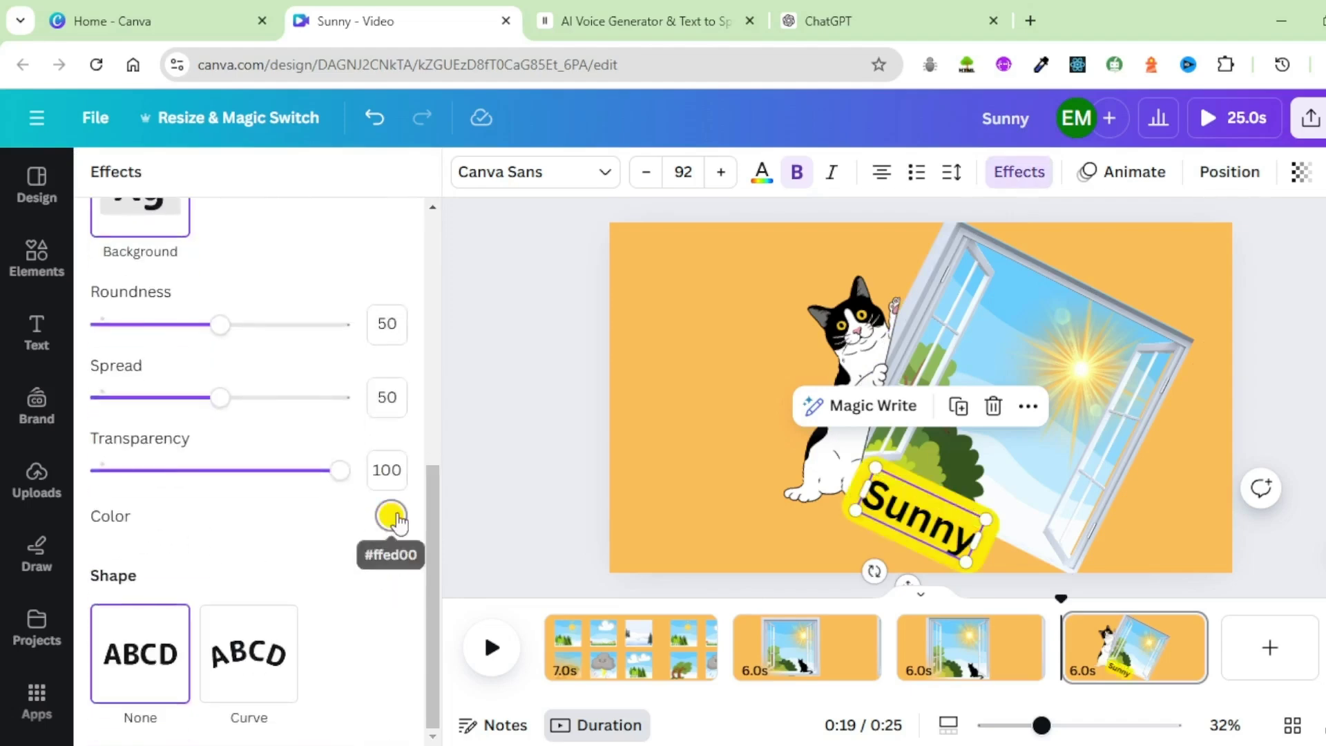
left_click(391, 516)
left_click(305, 462)
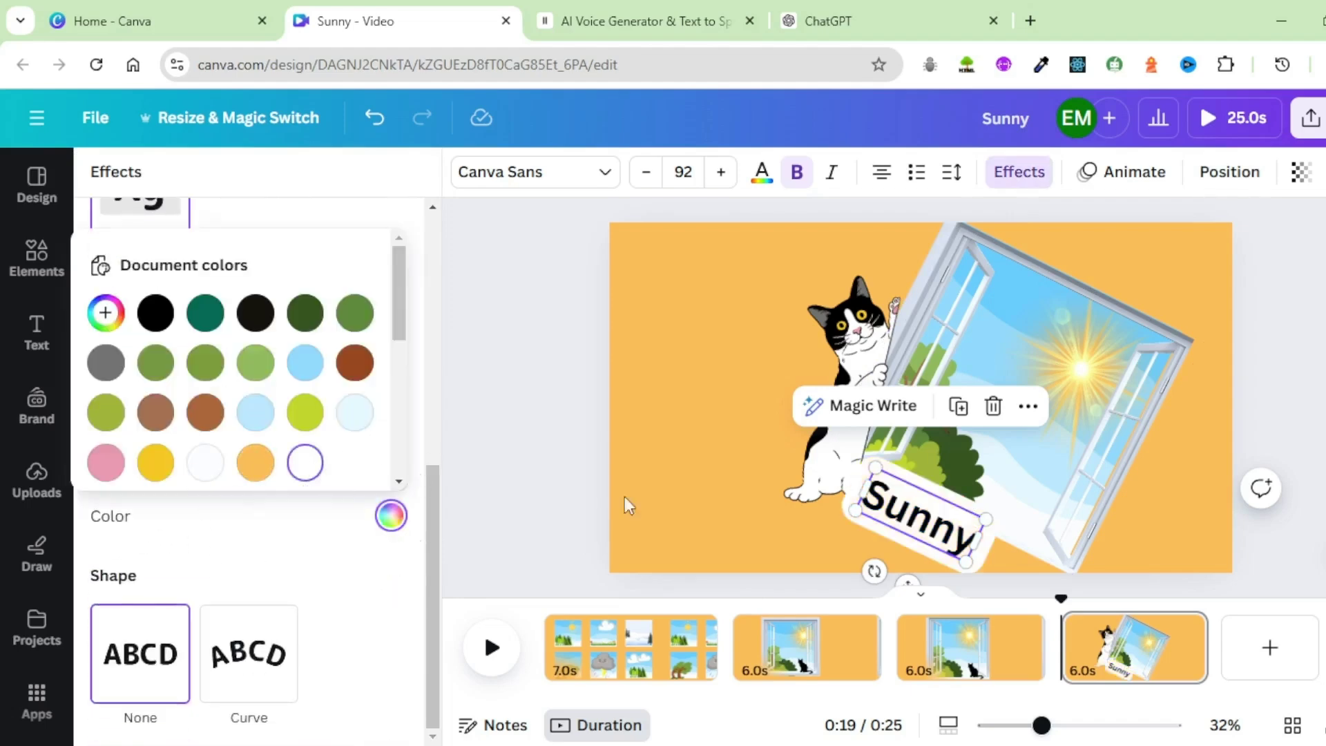
left_click_drag(986, 520, 1002, 545)
left_click(1020, 172)
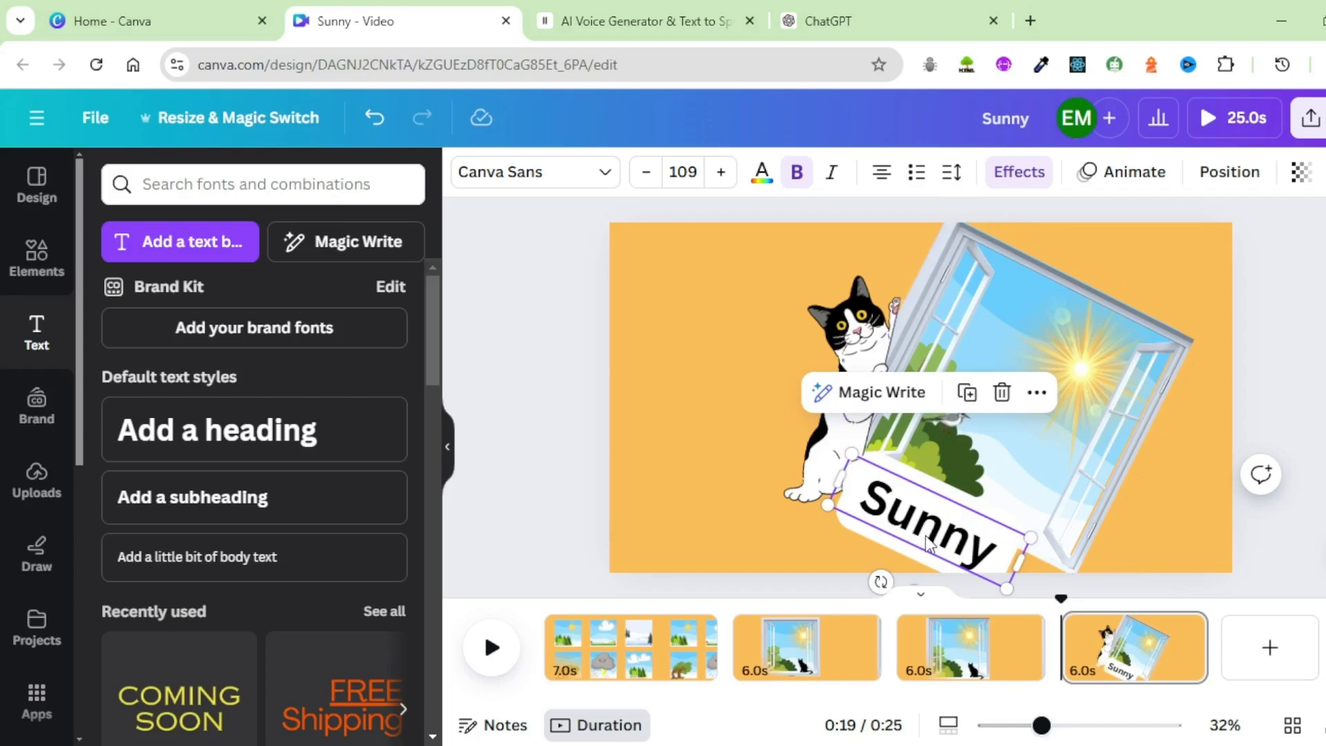
Apply the Typewriter writing animation to the "Sunny" label
left_click(1135, 181)
scroll(193, 488, "down", 10)
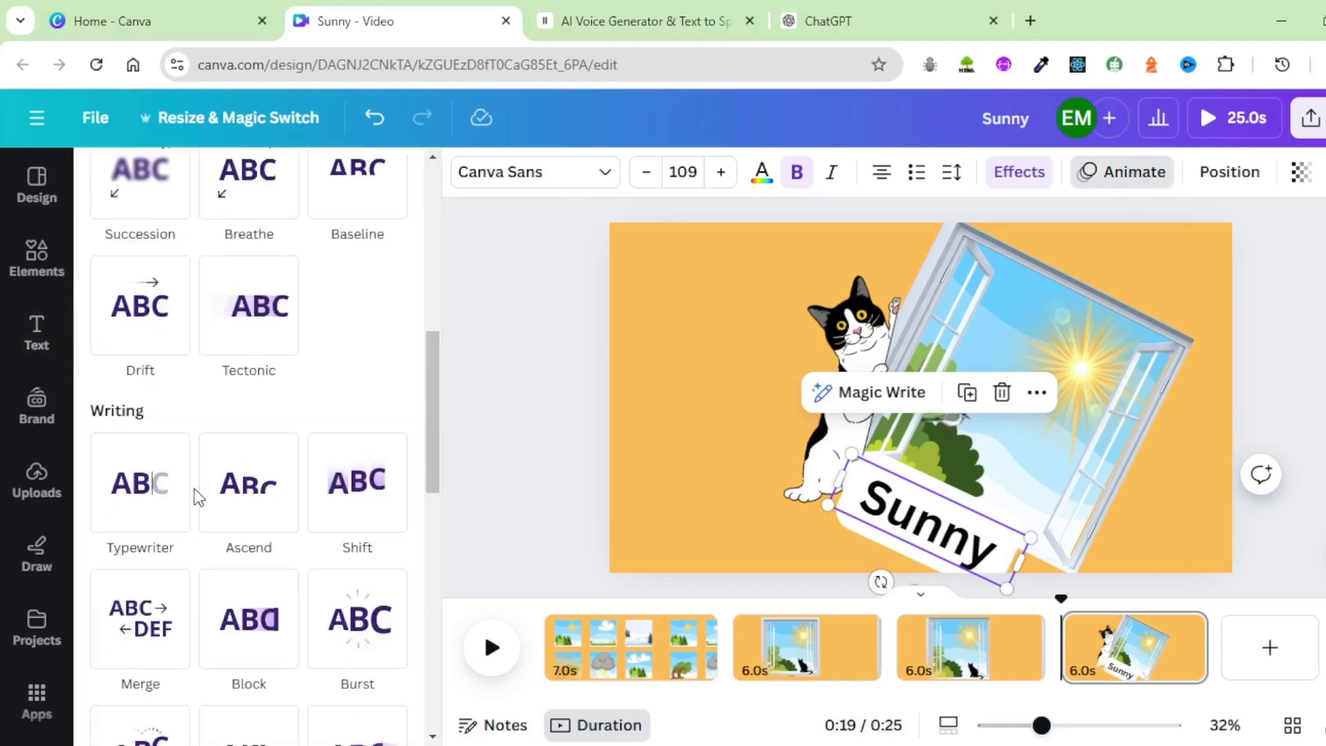
left_click(132, 503)
left_click_drag(229, 636, 151, 639)
left_click(499, 475)
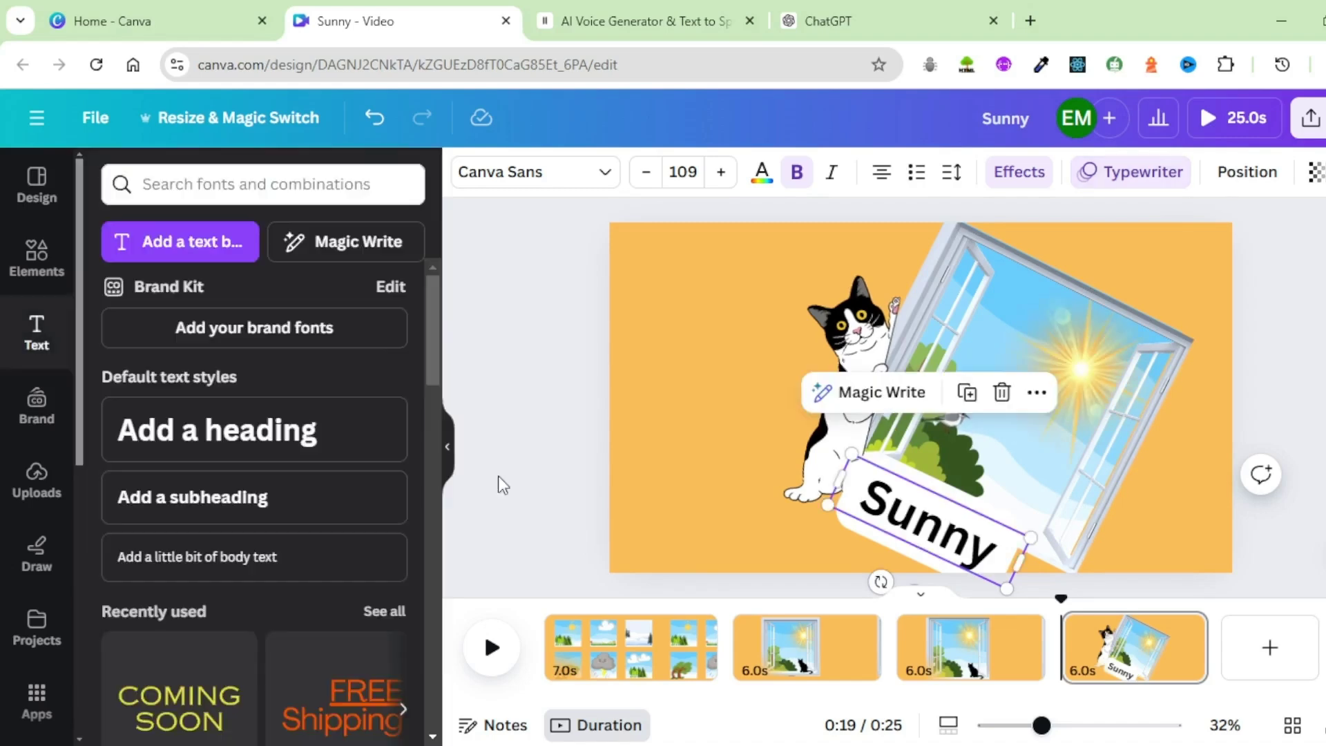
left_click(1143, 450)
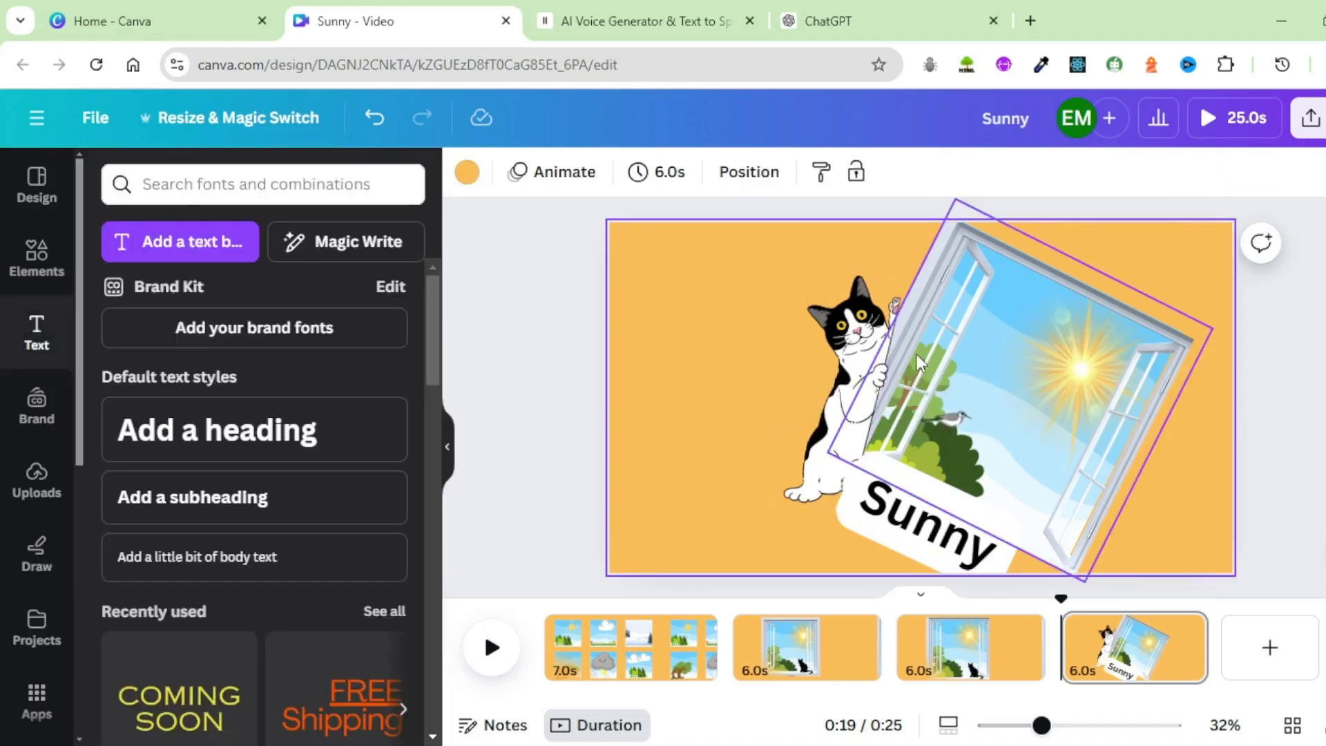
Move the tilted window scene together with its cat and "Sunny" label slightly toward the page's centre
left_click_drag(985, 445, 940, 446)
mouse_move(916, 379)
left_mouse_down()
mouse_move(927, 383)
mouse_move(894, 383)
mouse_move(926, 390)
left_mouse_up()
left_click(1202, 457)
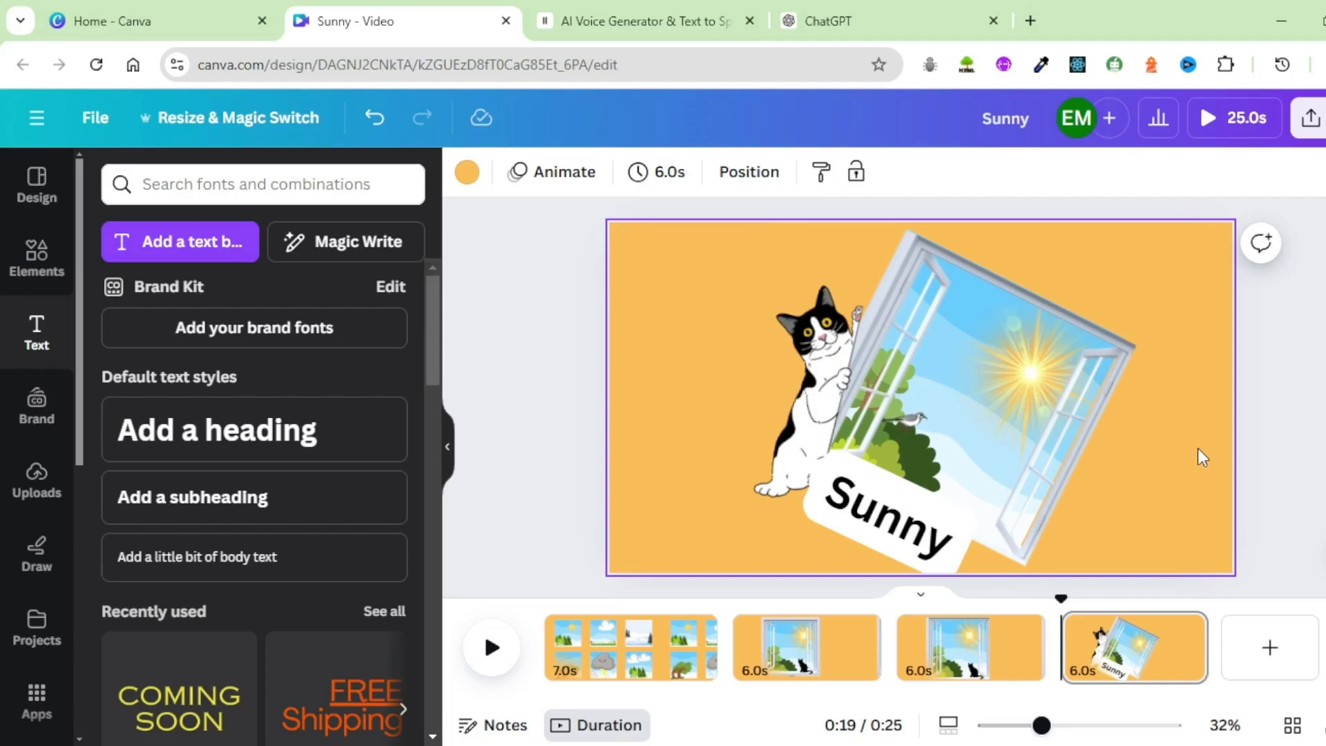
Check the weather order in the ChatGPT script and duplicate the tilted "Sunny" page in the Canva video
left_click(888, 11)
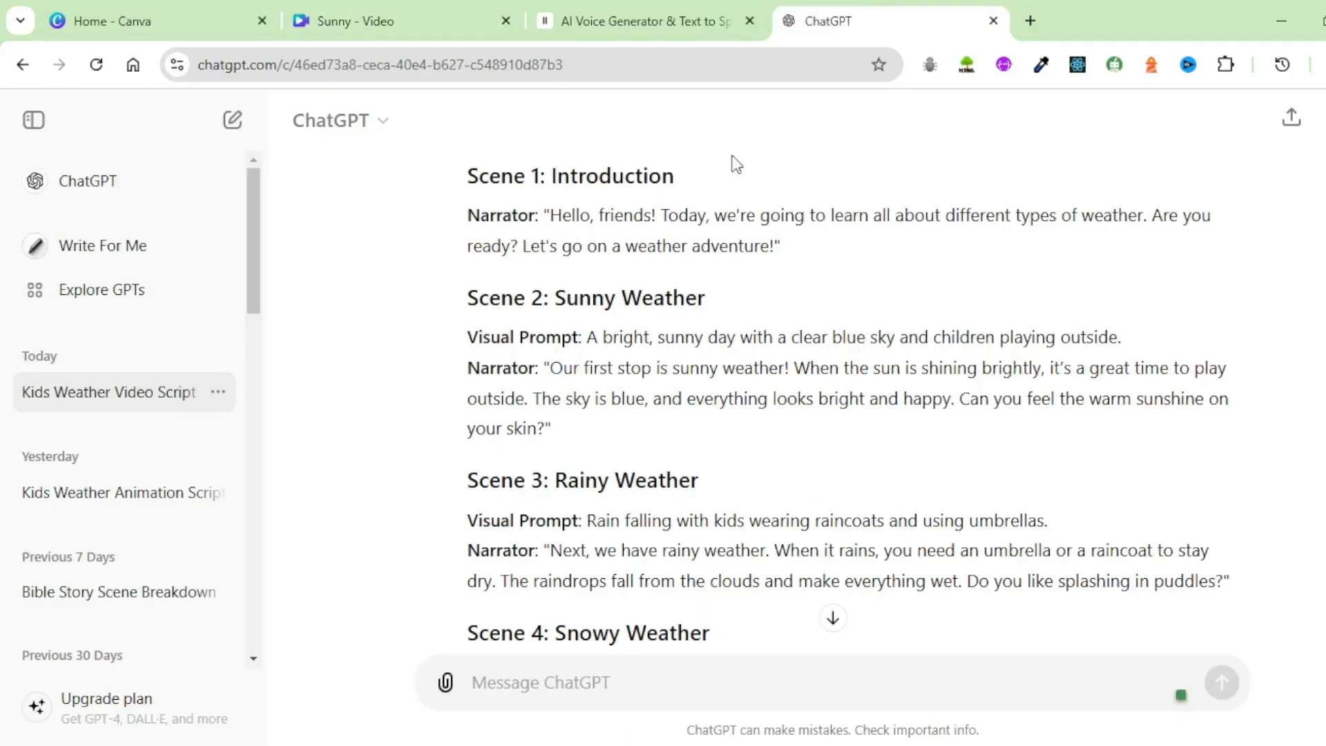
left_click(373, 27)
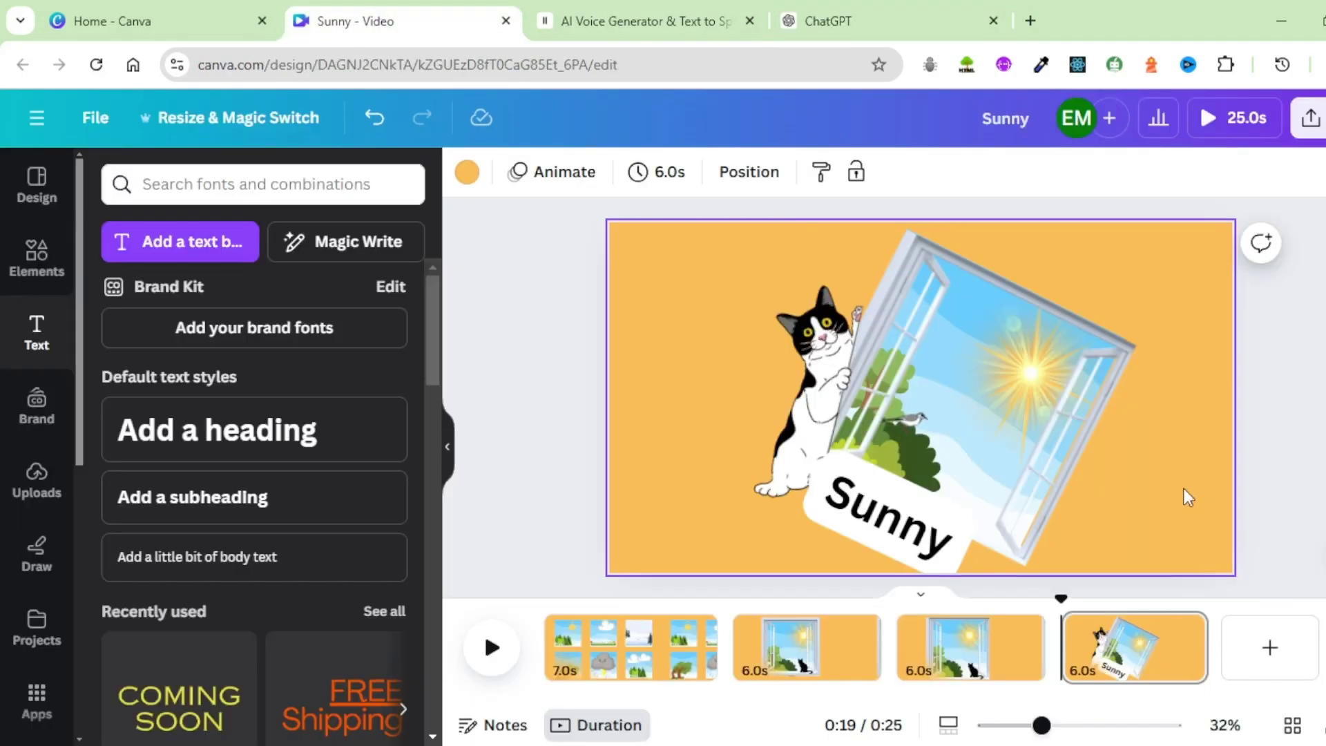
left_click(1182, 653)
left_click(1187, 630)
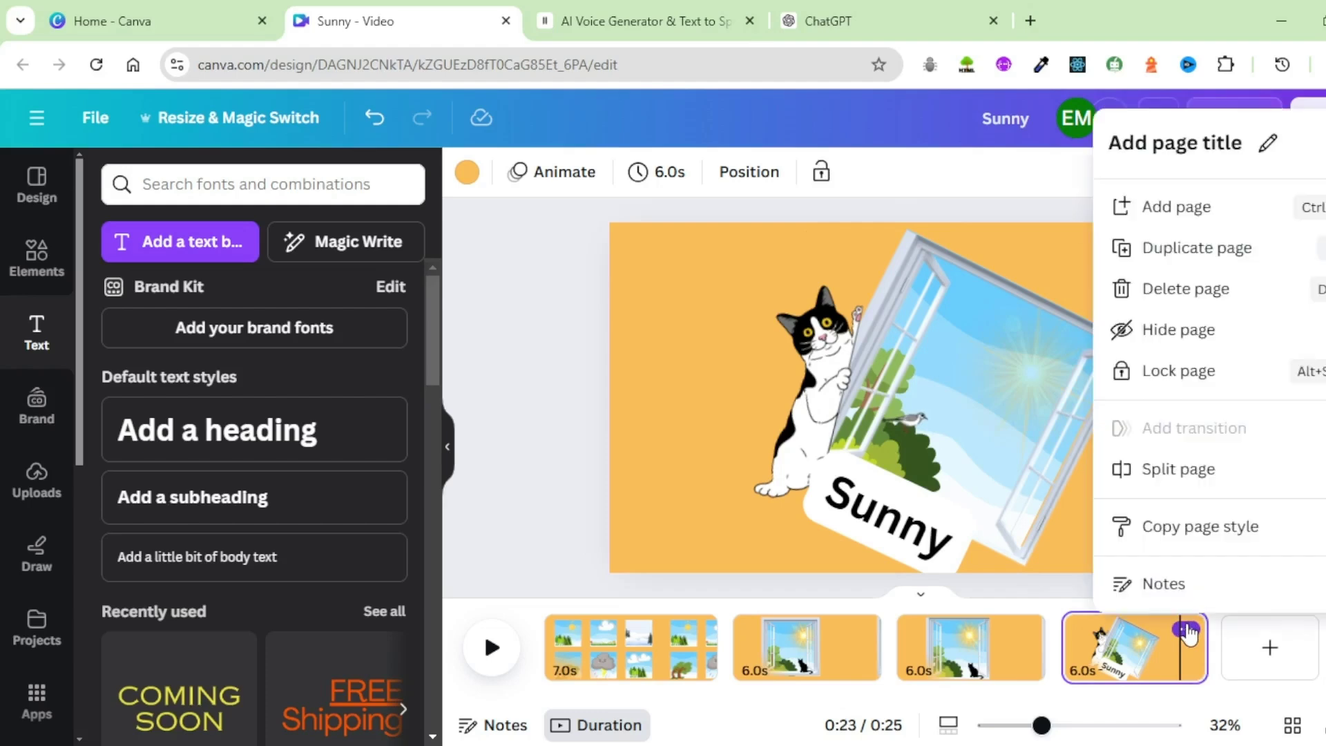
left_click(1168, 250)
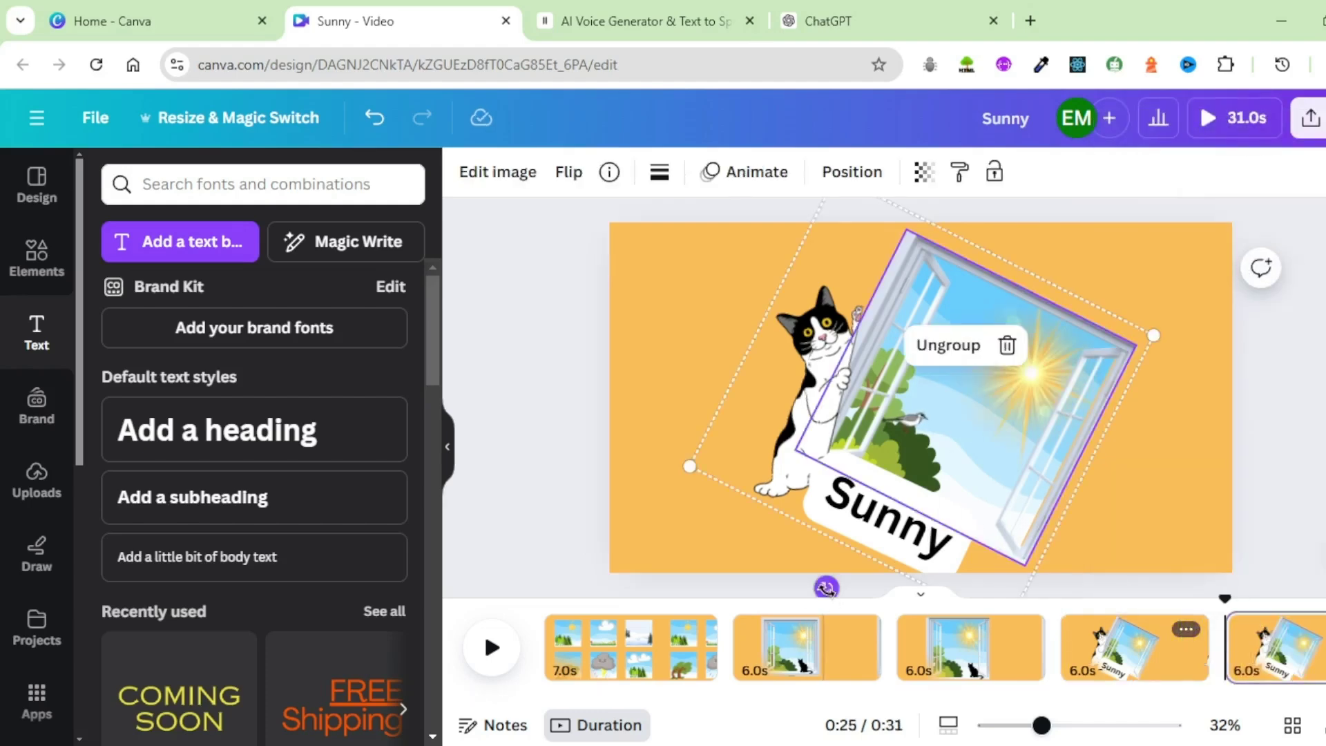
Rotate the duplicated scene upright and delete its "Sunny" label and black-and-white cat
left_click_drag(826, 588, 919, 596)
left_click(1064, 404)
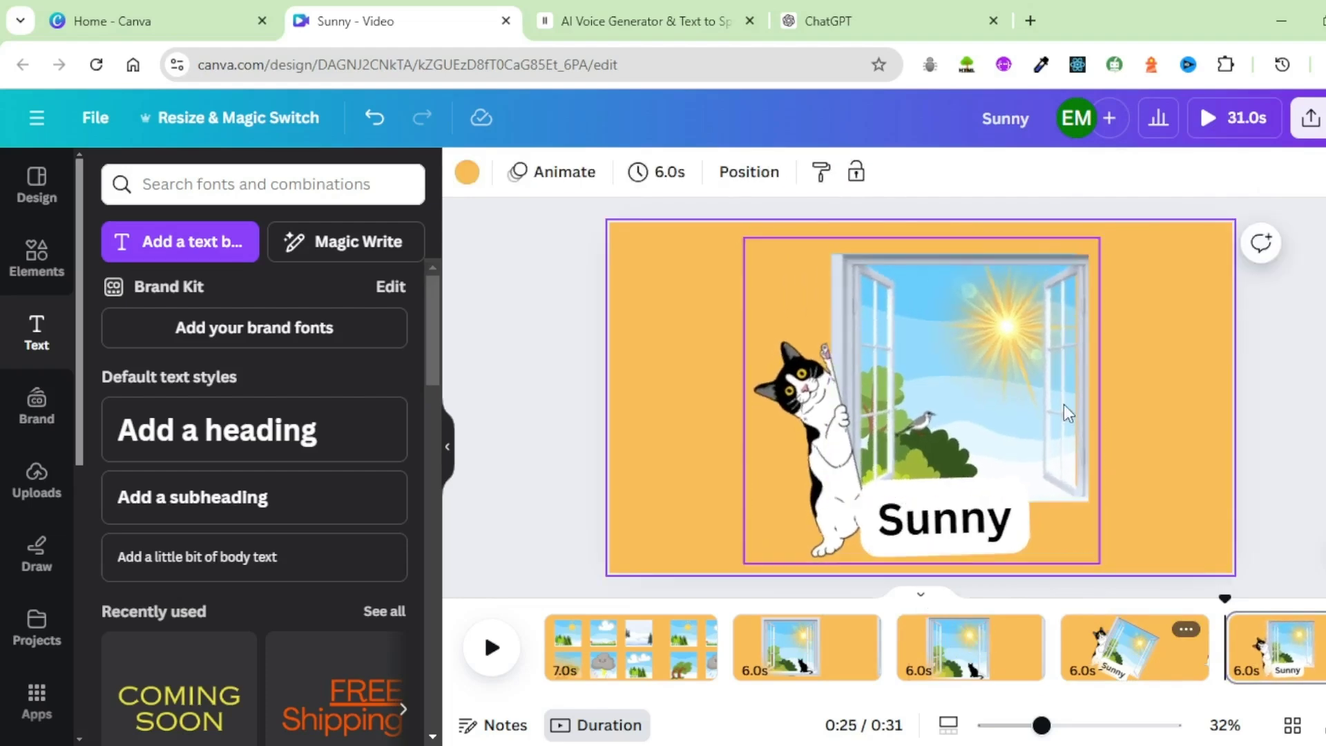
left_click(1064, 405)
left_click(967, 520)
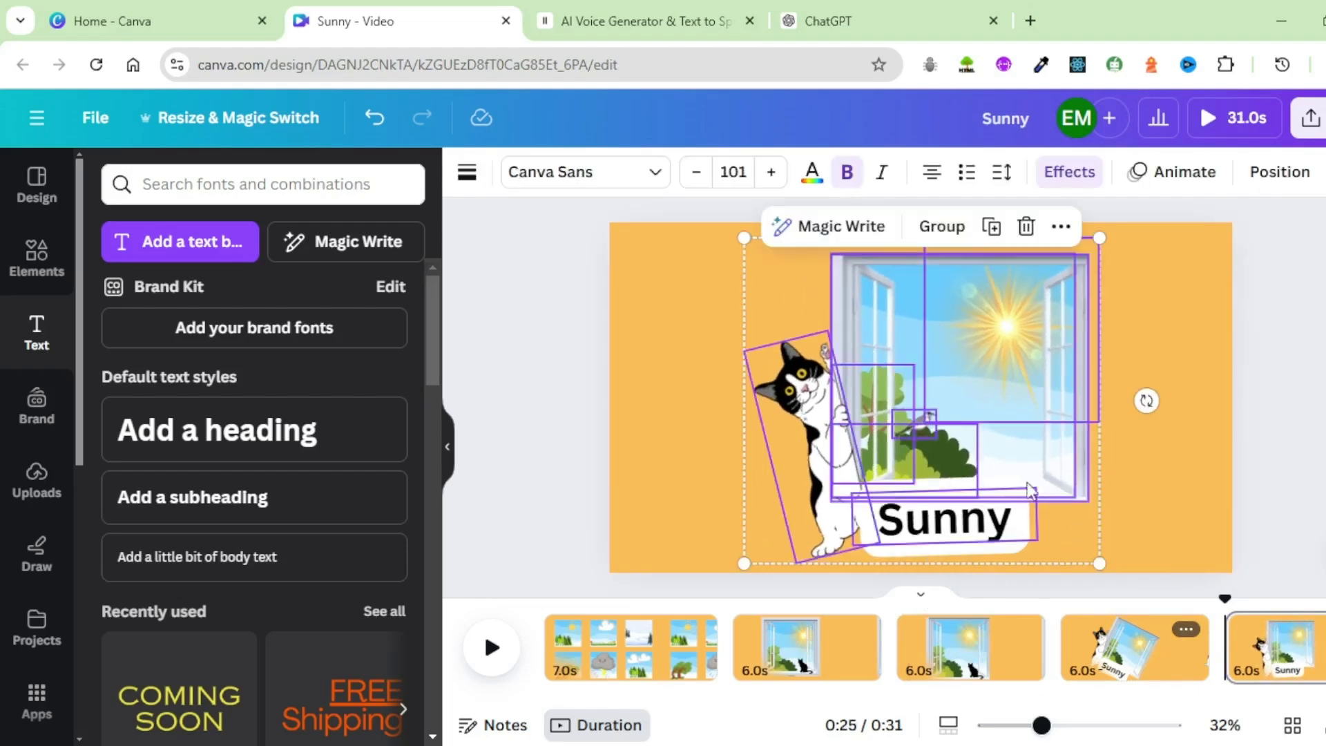
key("Delete")
left_click(812, 488)
key("Delete")
Move the window frame aside from the sky background and delete the sun
left_click_drag(925, 378, 767, 387)
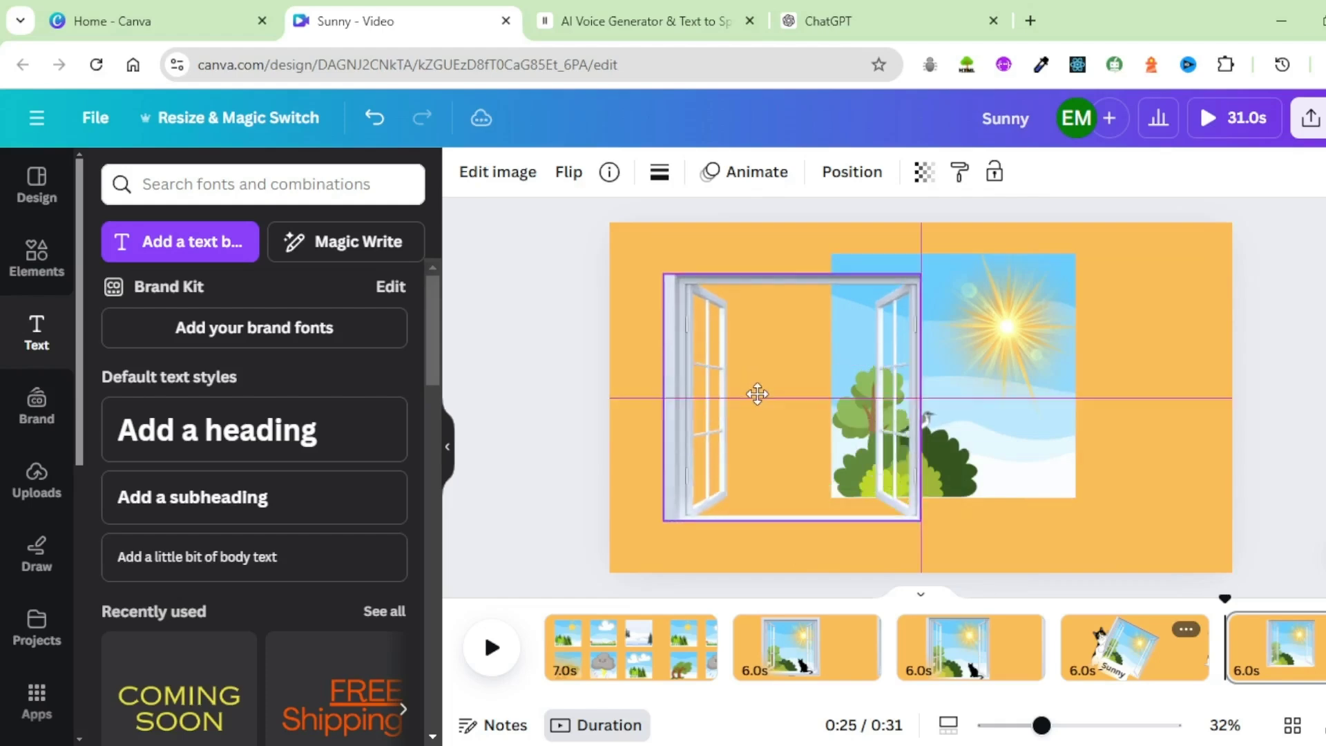
left_click(1009, 347)
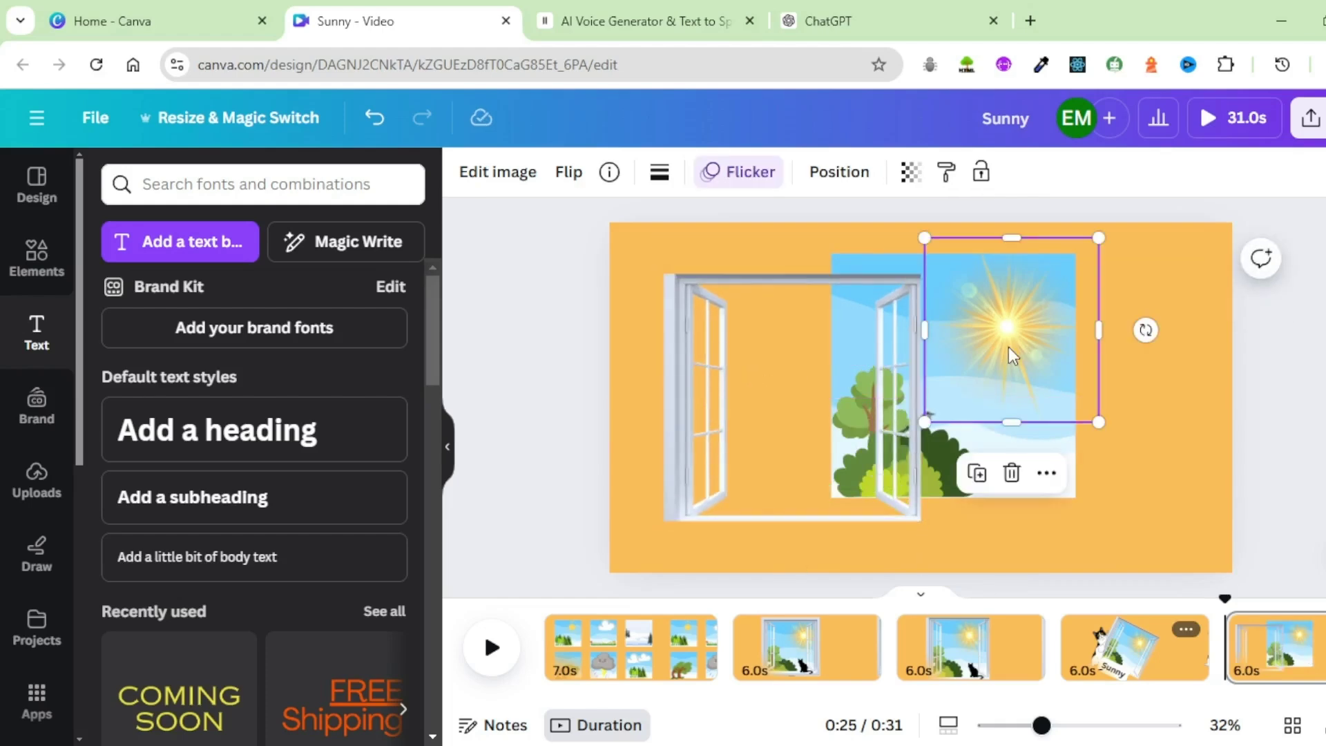
key("Delete")
Search the elements for "rain" and place the beige rain cloud, scaled down, in the upper right of the sky
left_click(41, 264)
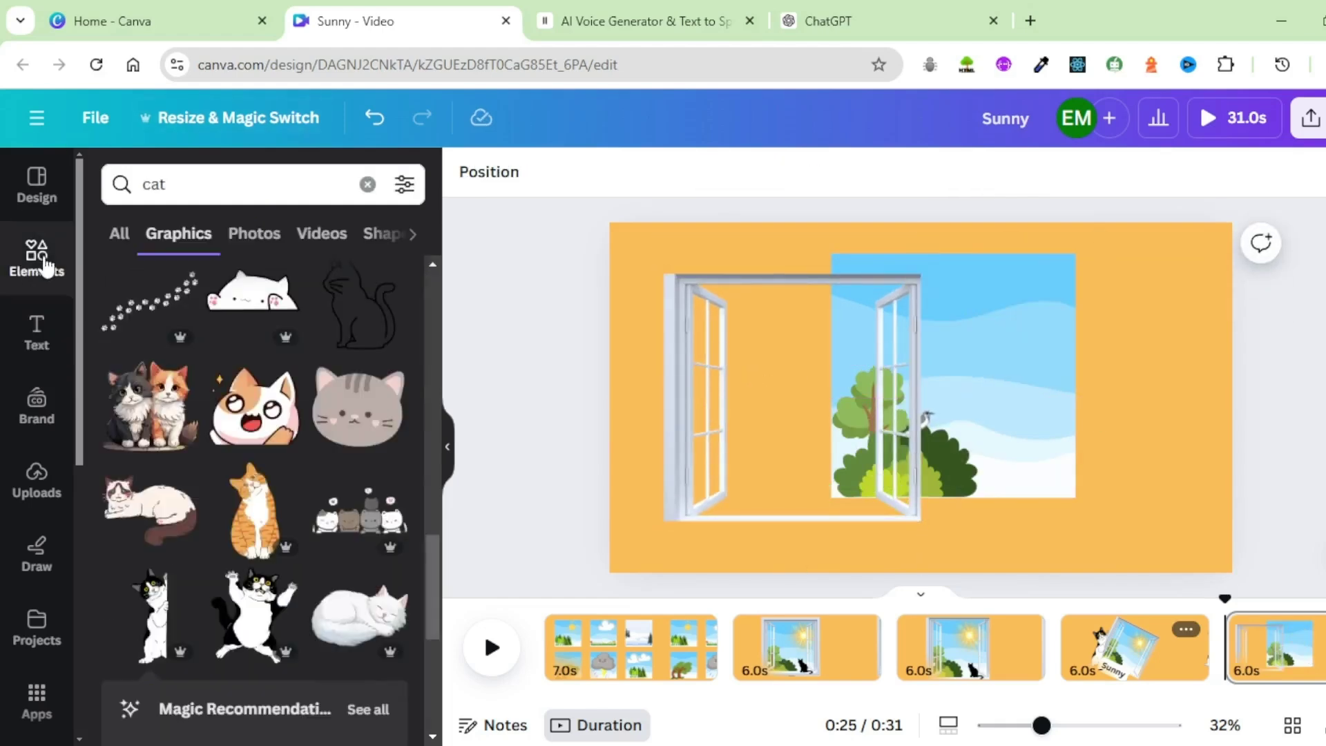
left_click(213, 181)
type("rain")
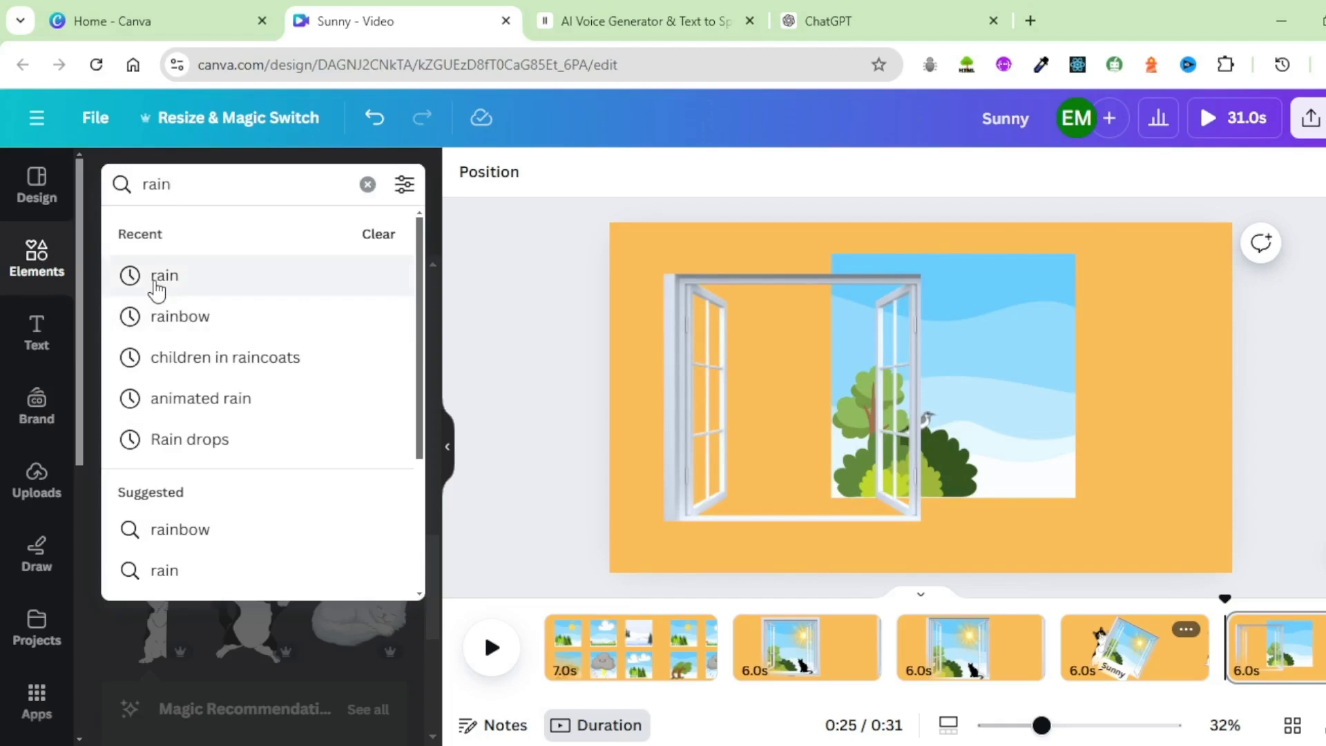
left_click(157, 283)
left_click(150, 380)
left_click_drag(755, 431, 938, 366)
left_click_drag(1003, 326, 977, 333)
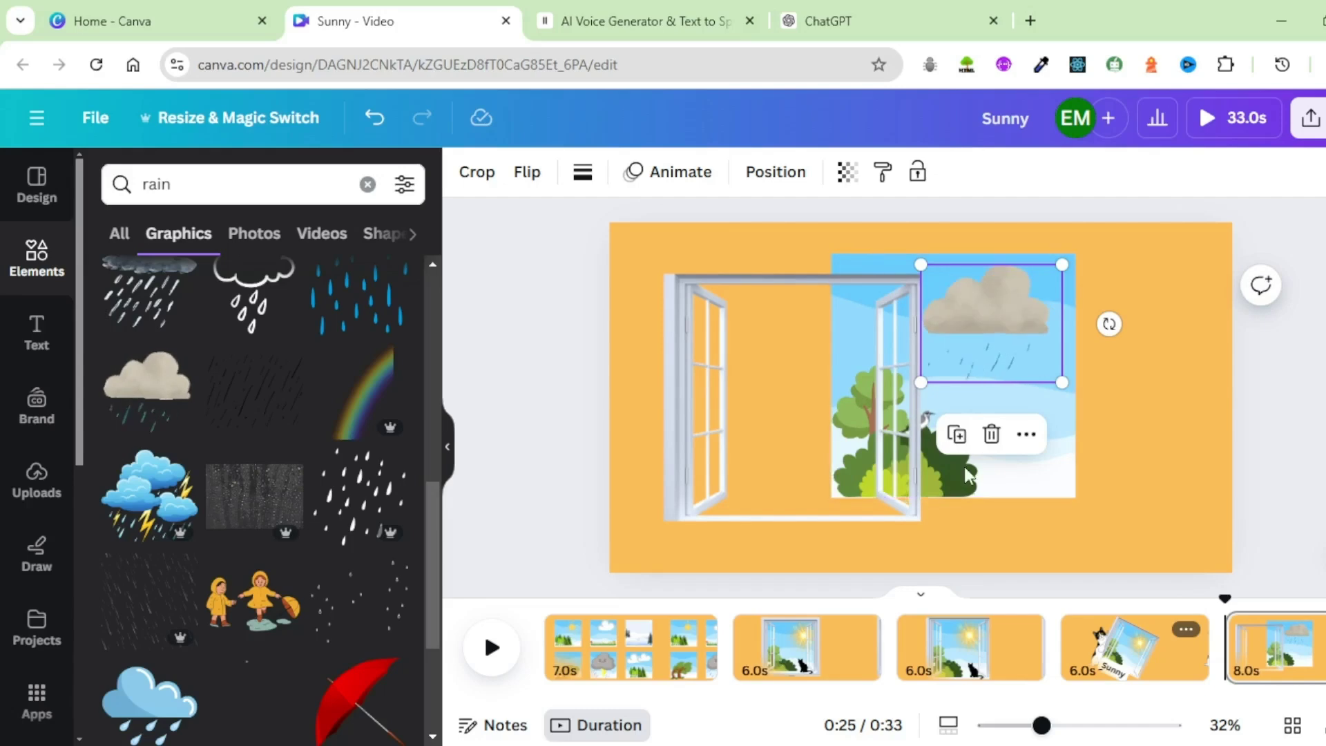
Try adding the slanted teal raindrops graphic, scaled down, beneath the rain cloud
scroll(261, 459, "up", 5)
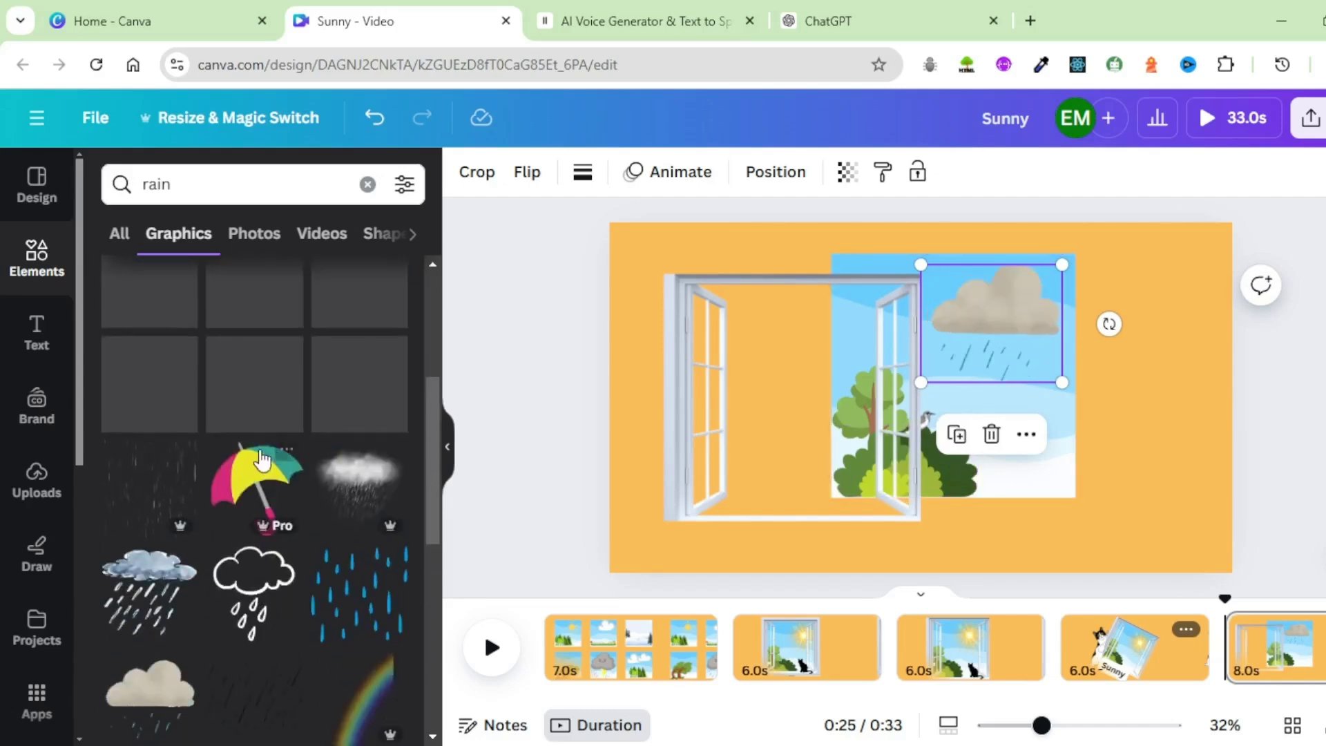
left_click(149, 386)
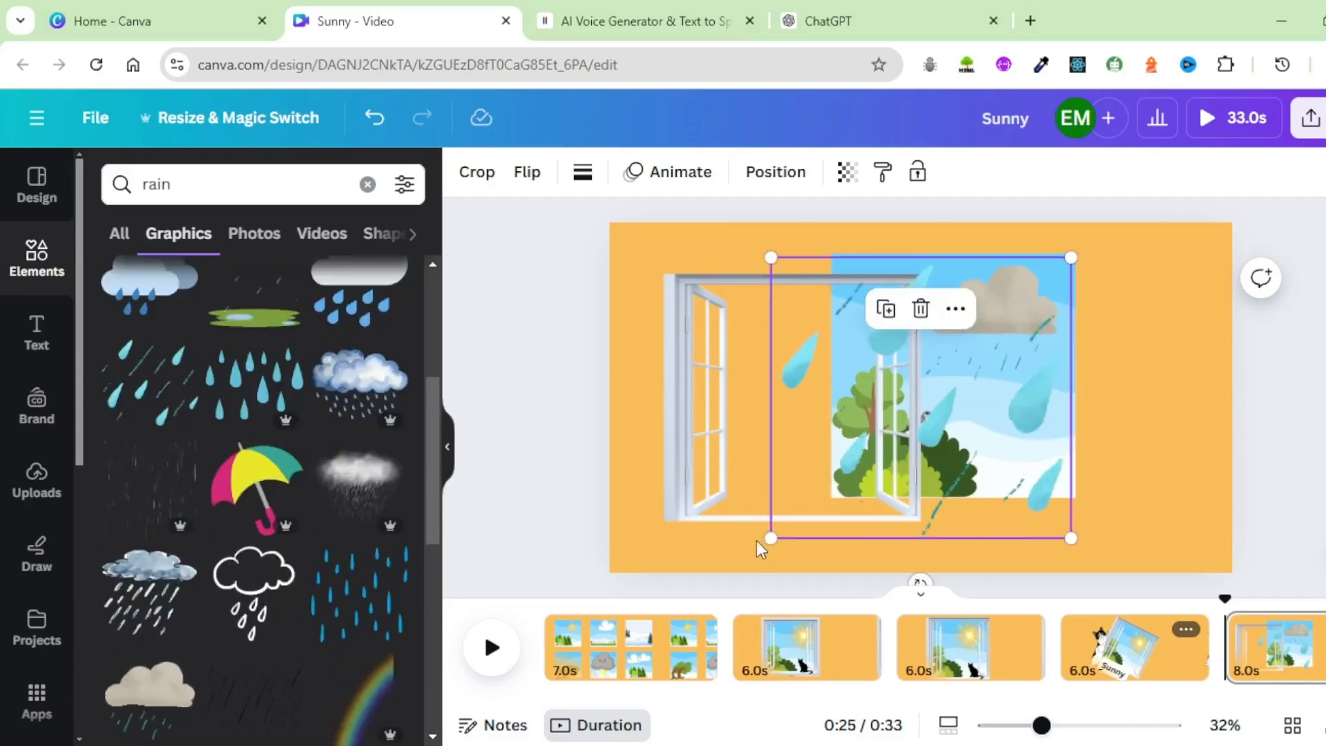
left_click_drag(771, 538, 914, 405)
left_click_drag(1010, 336, 988, 429)
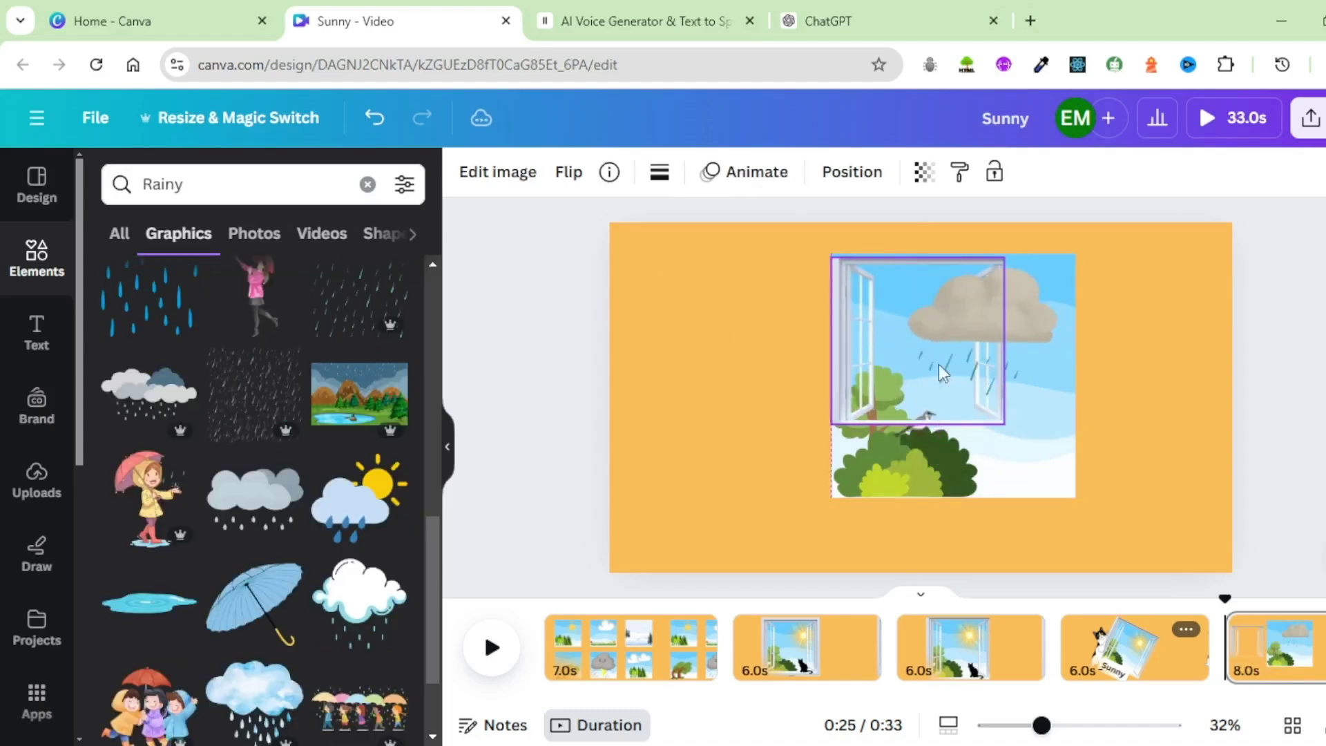
left_click_drag(1006, 424, 1097, 476)
Fit the window frame back over the sky background and bring its layer in front of the rain cloud
left_click_drag(961, 493, 955, 497)
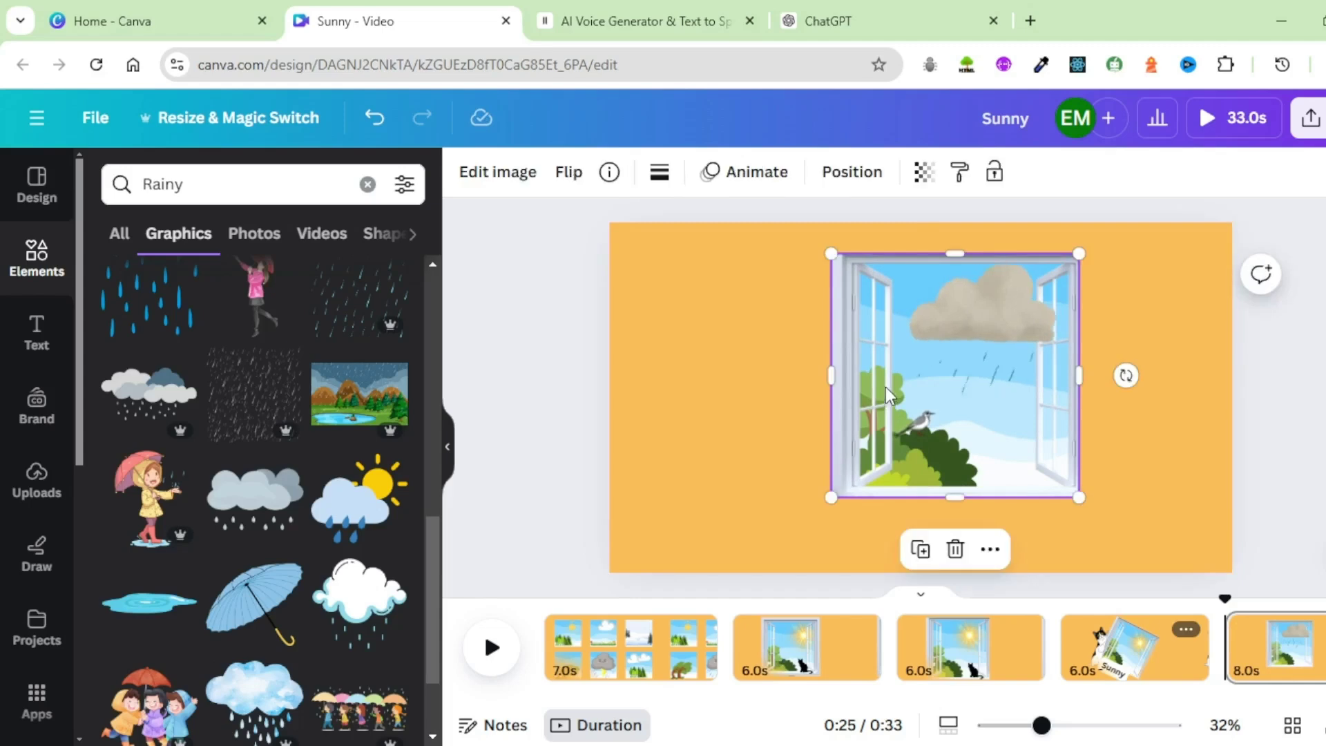
left_click(839, 182)
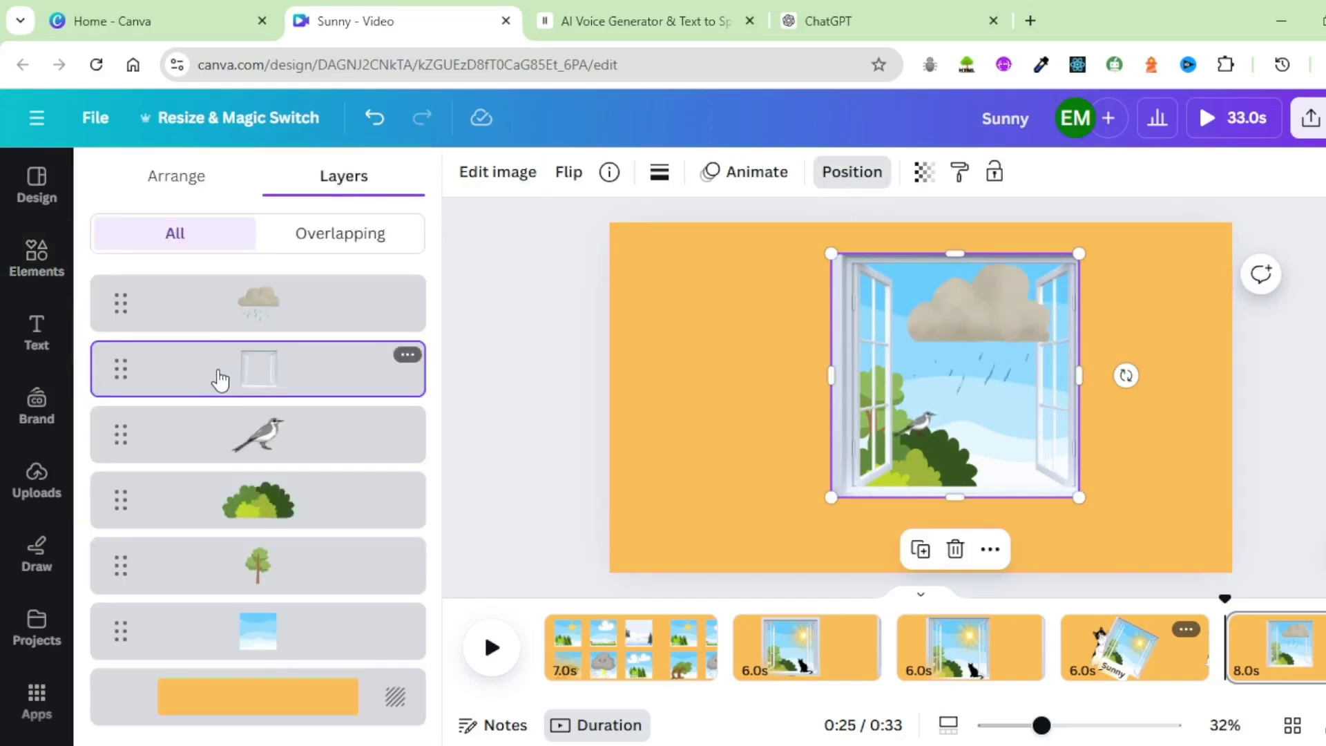
left_click_drag(227, 334, 124, 290)
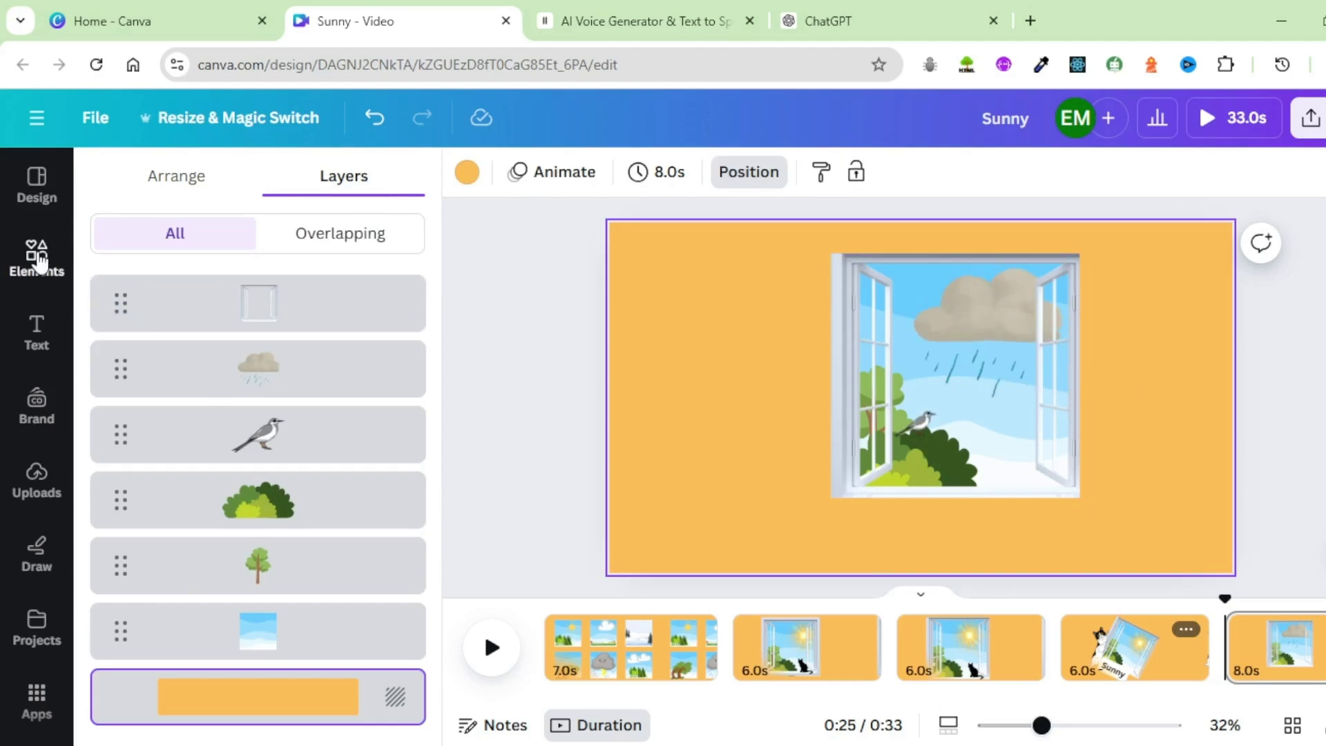
Paste the sitting black cat at the window's lower right corner, and resize and position the grouped rainy scene
key("ctrl+v")
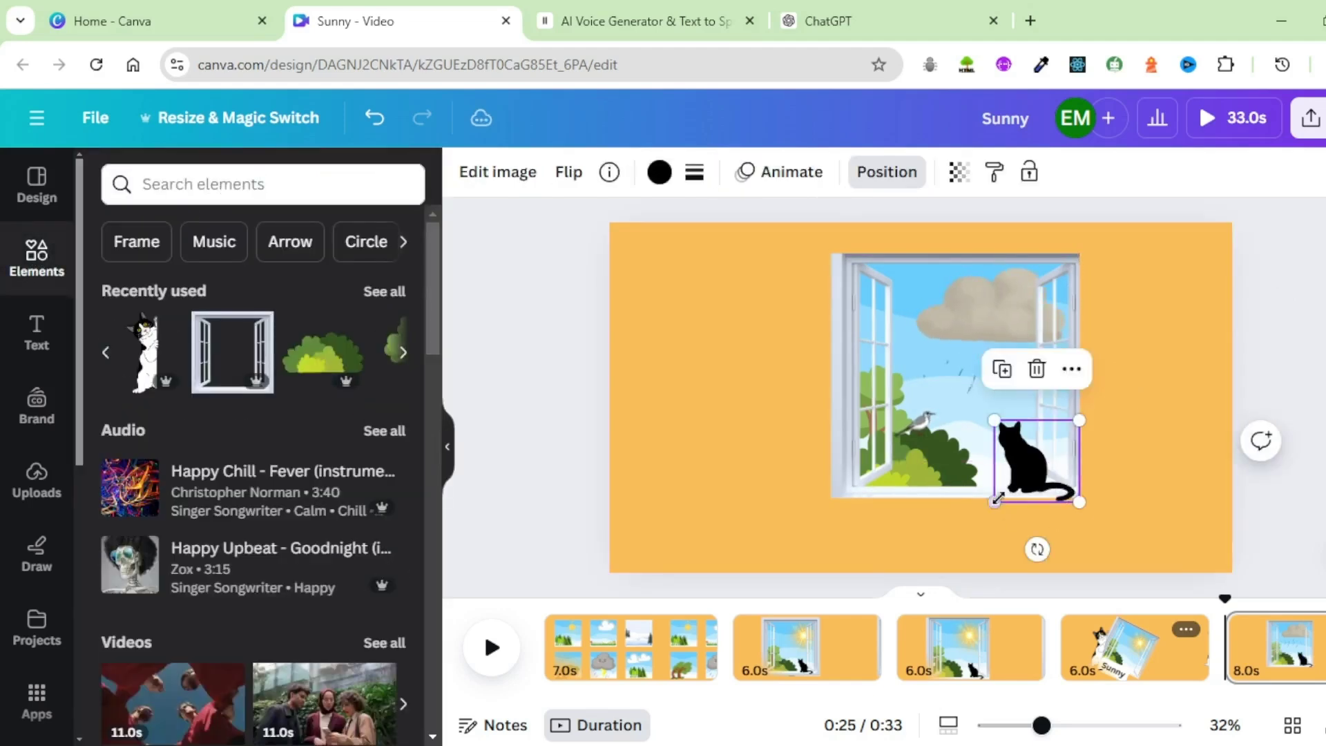
left_click(989, 298)
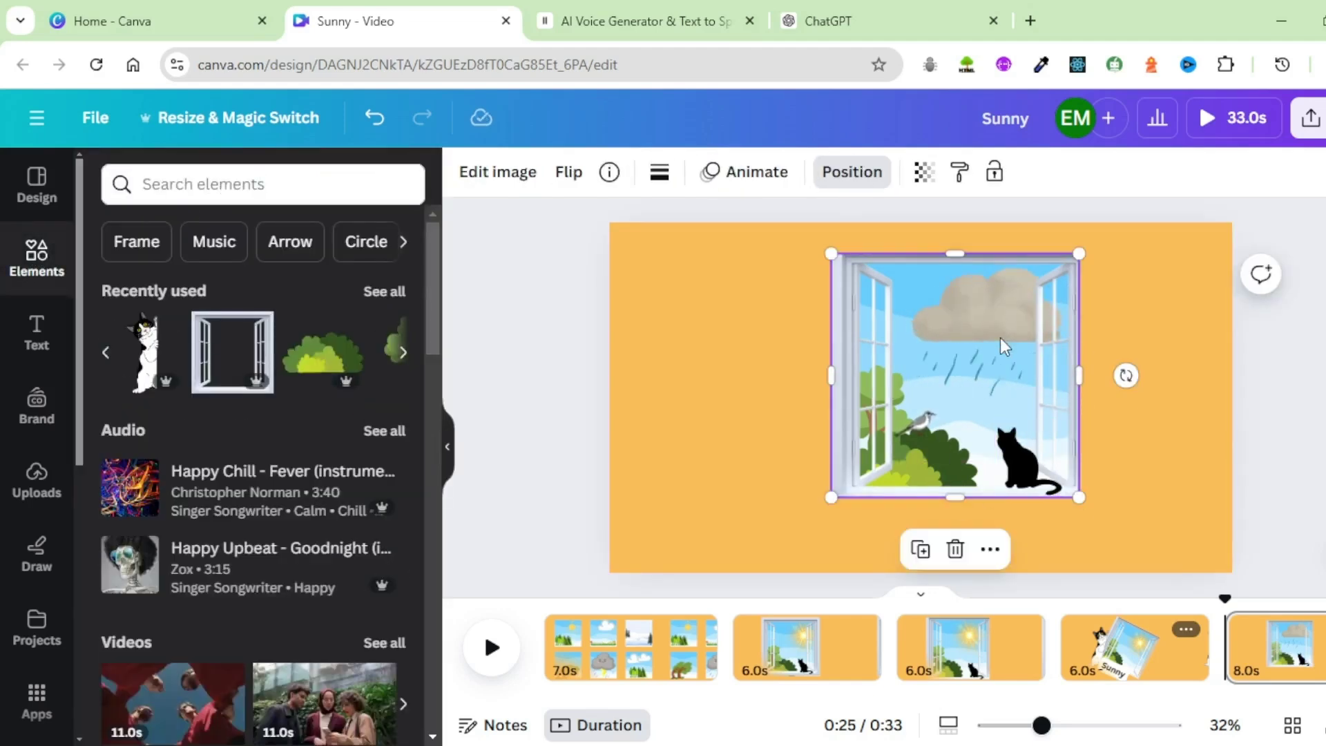
left_click_drag(831, 497, 770, 530)
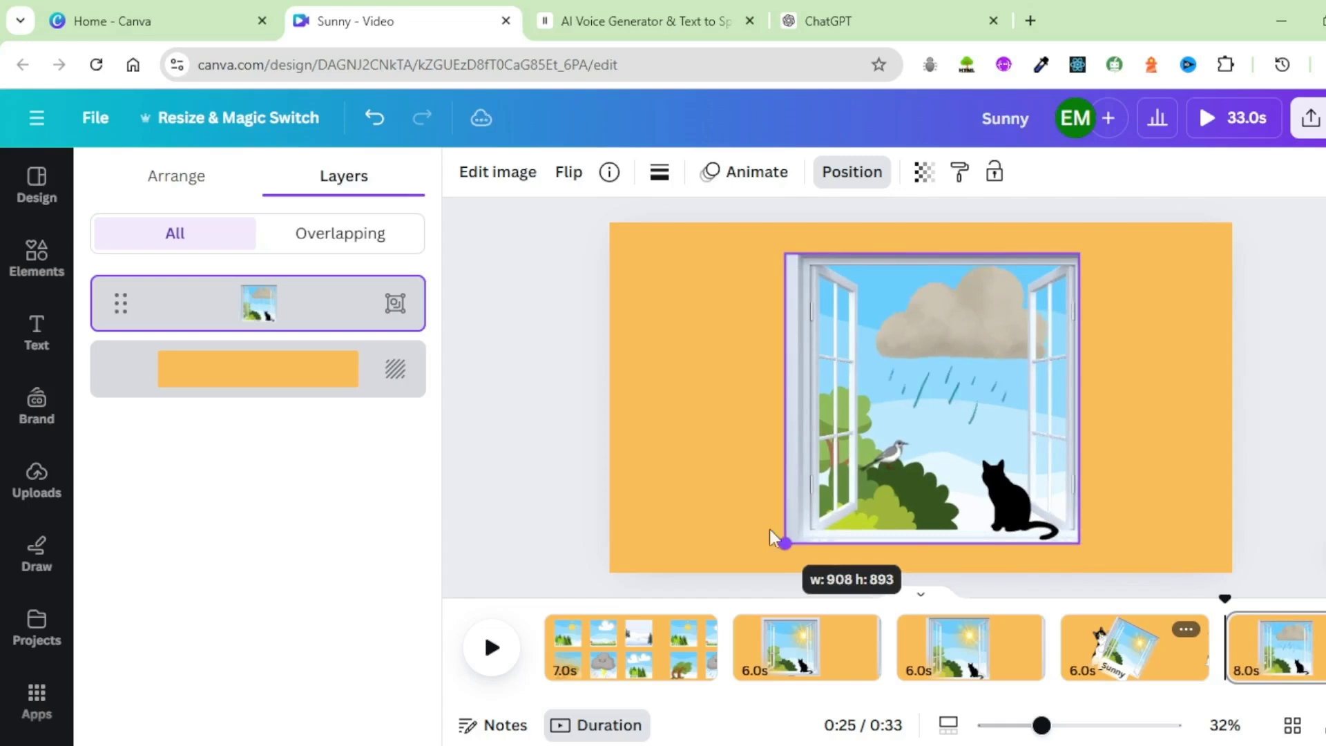
left_click_drag(1080, 254, 1086, 249)
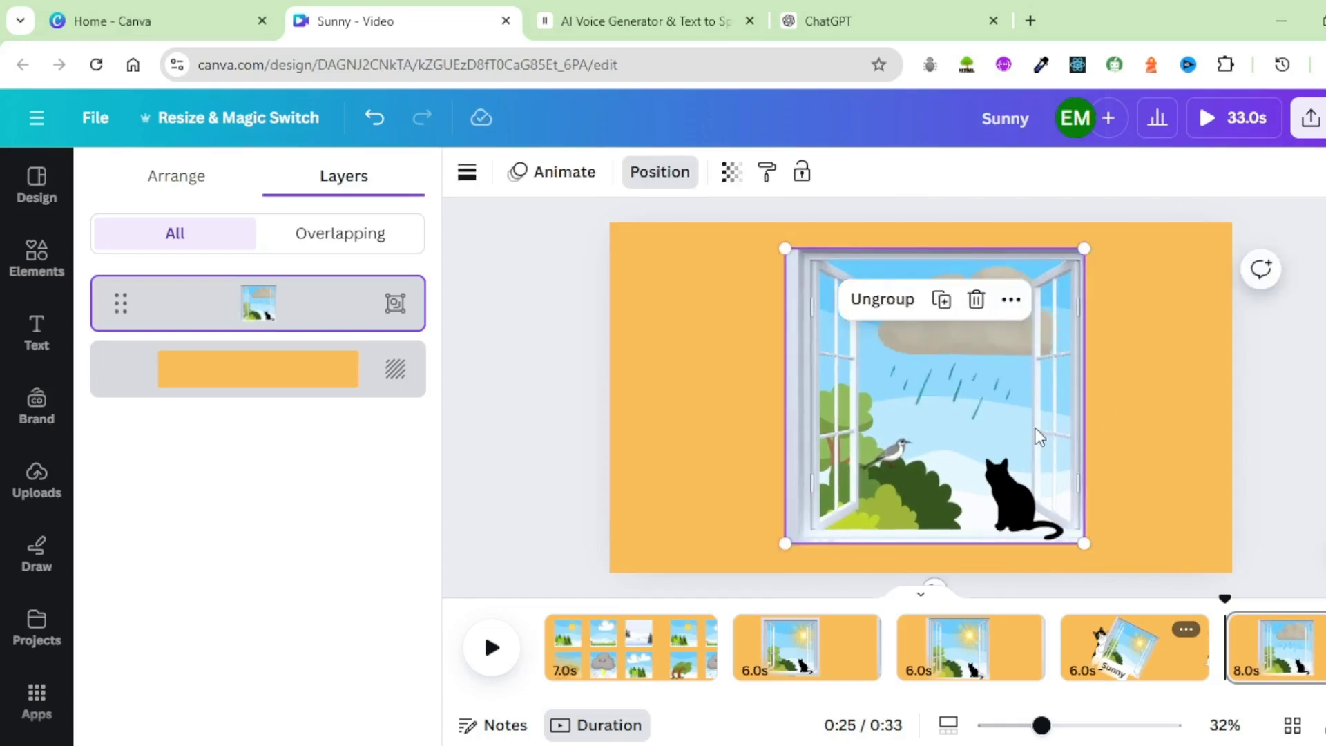
left_click_drag(1035, 429, 1042, 427)
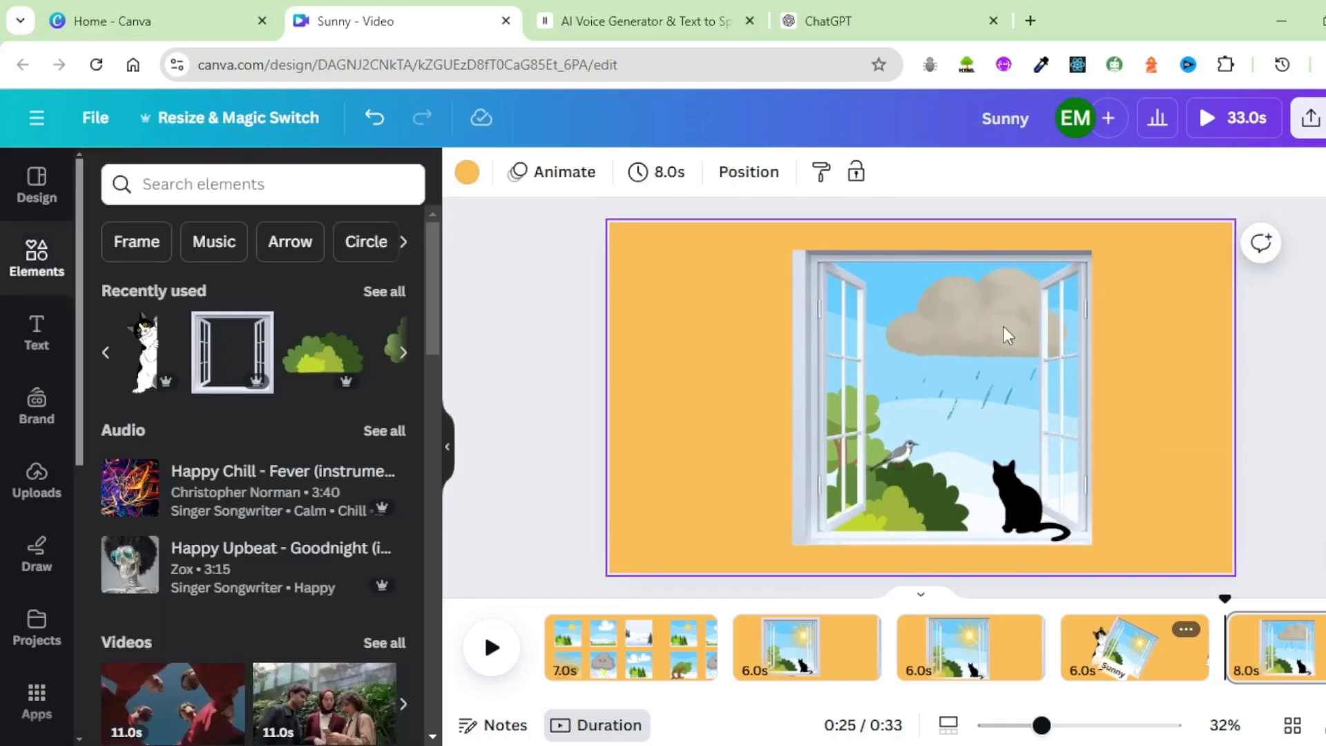
Duplicate the rainy window page and enlarge the scene on the copy to nearly the full page height
left_click(1285, 646)
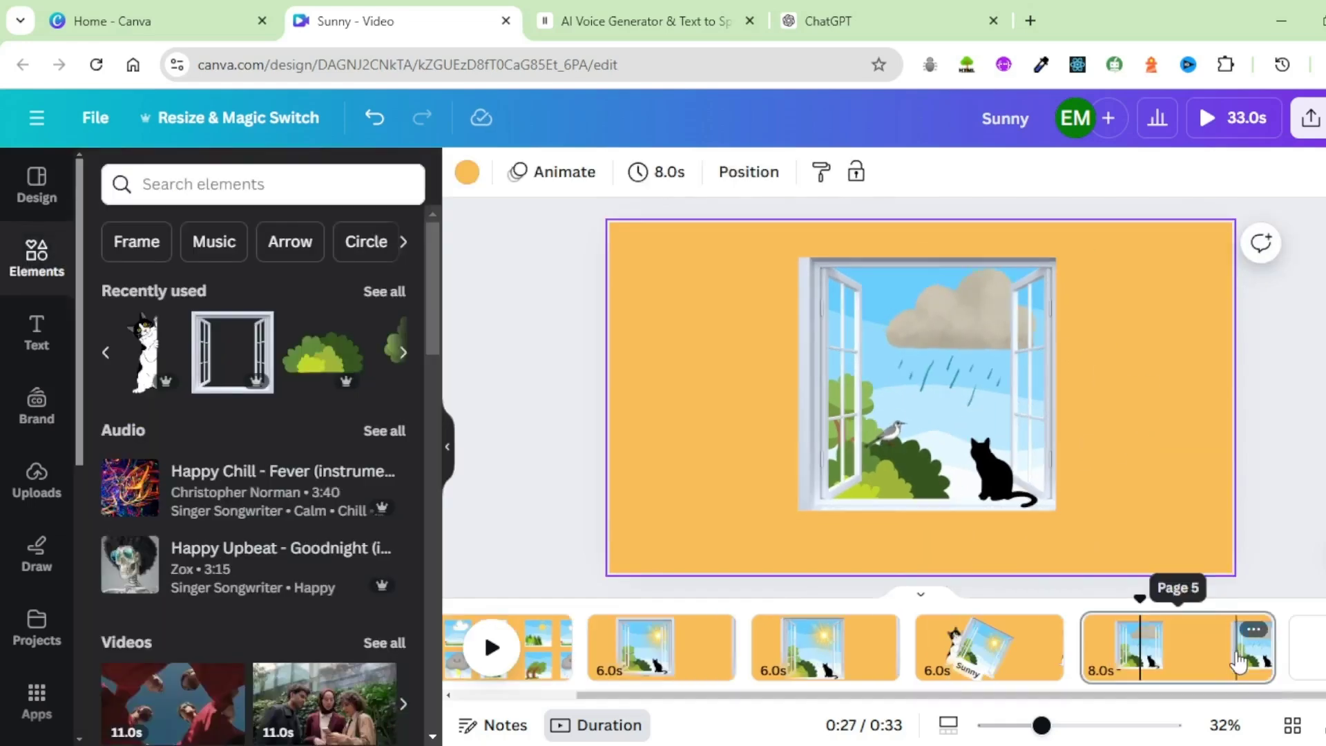
left_click(1254, 630)
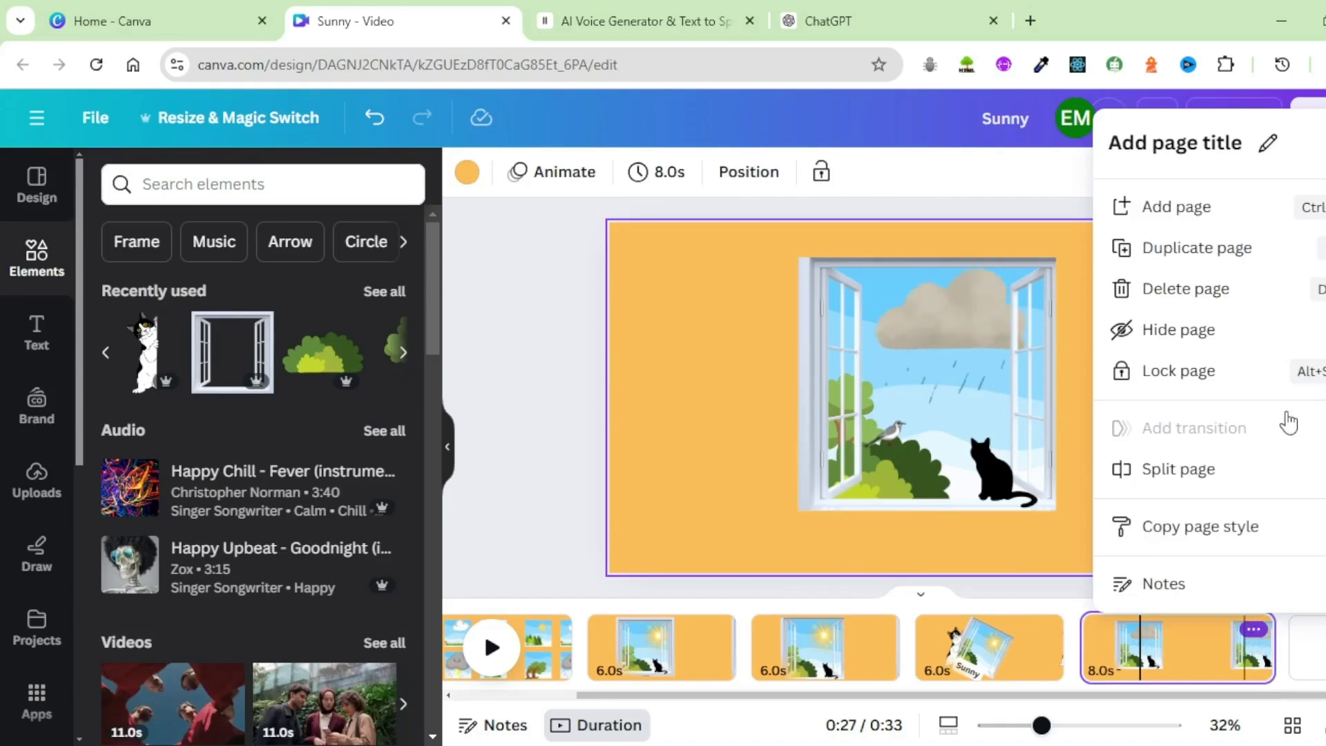
left_click(1184, 247)
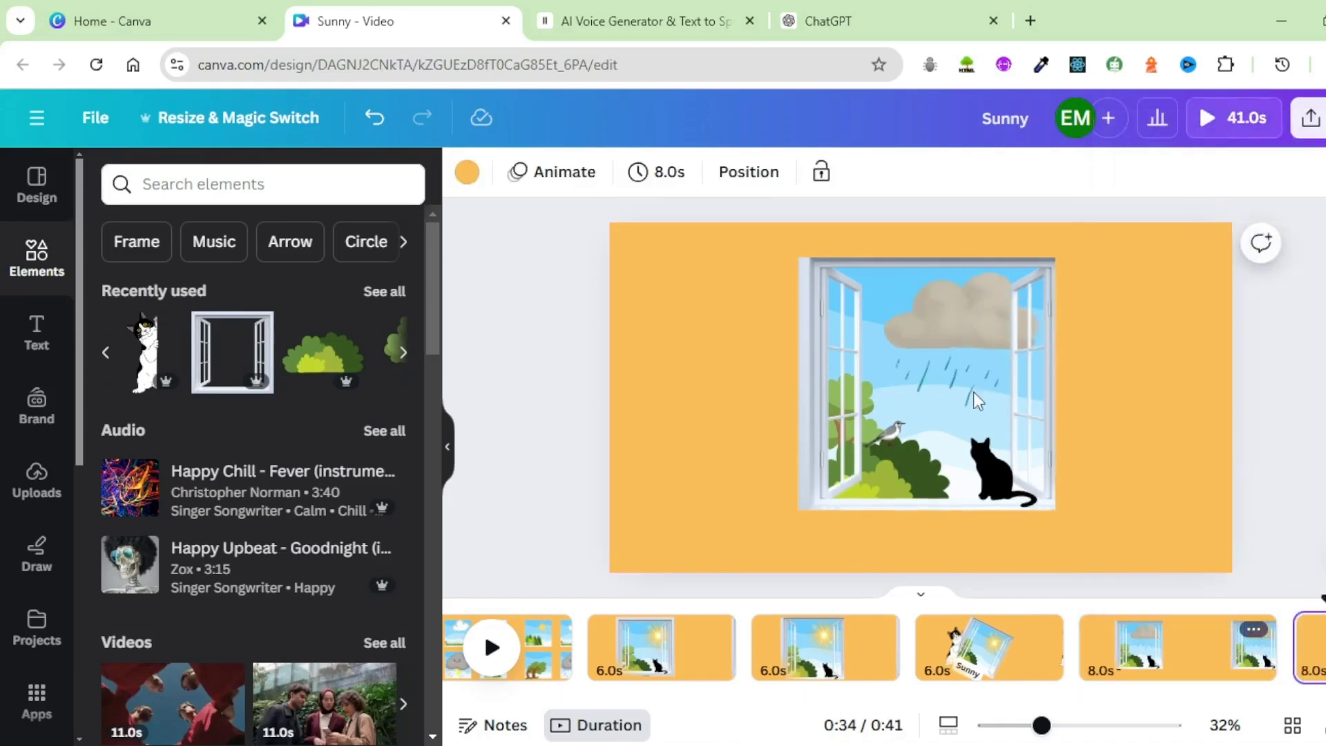
left_click(1040, 505)
left_click_drag(1049, 507, 1102, 556)
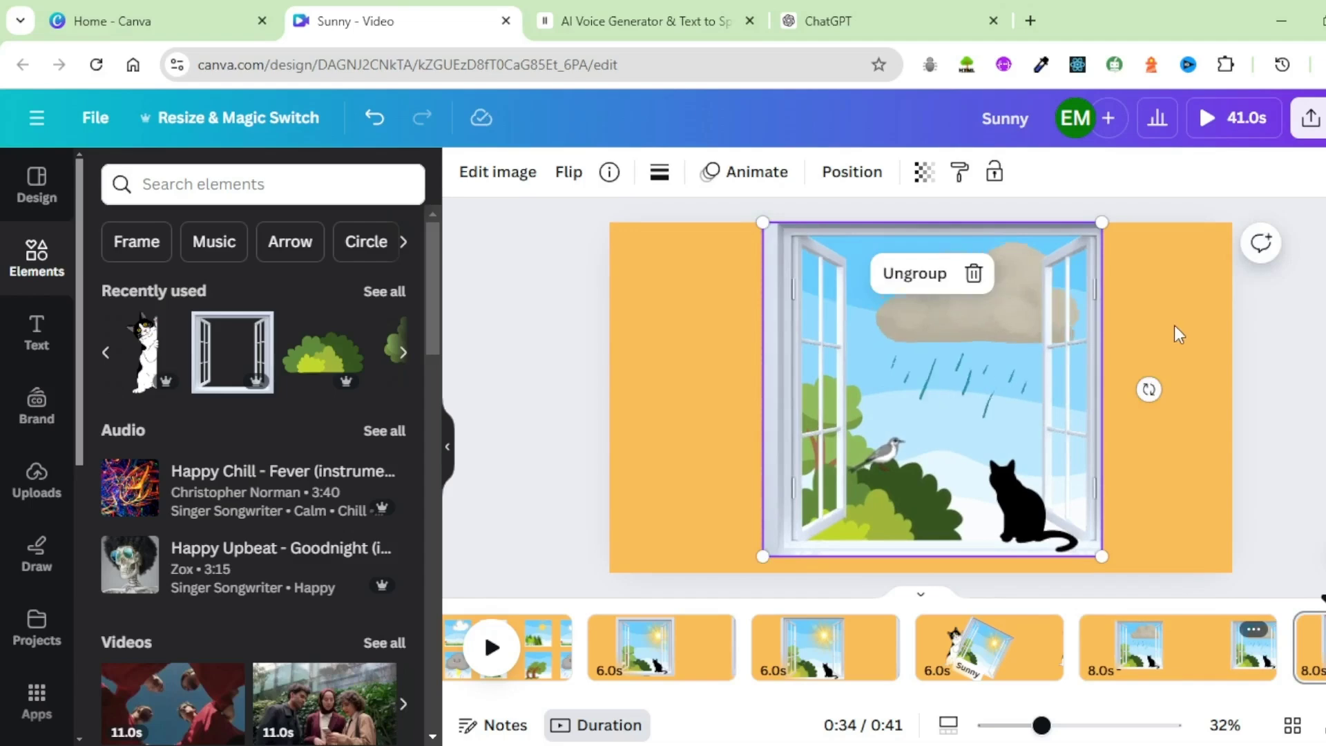
left_click(1179, 334)
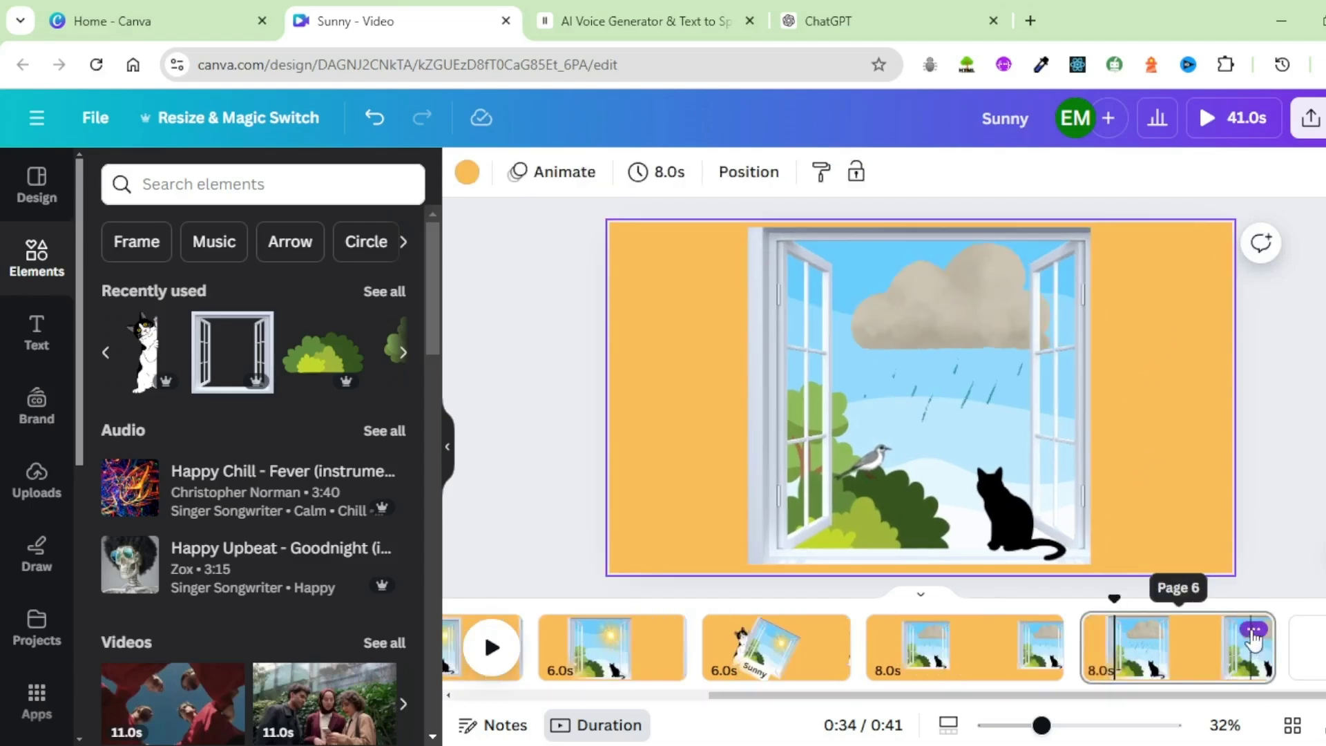
Duplicate the enlarged rainy page and scale the window scene down on the new copy
left_click(1253, 631)
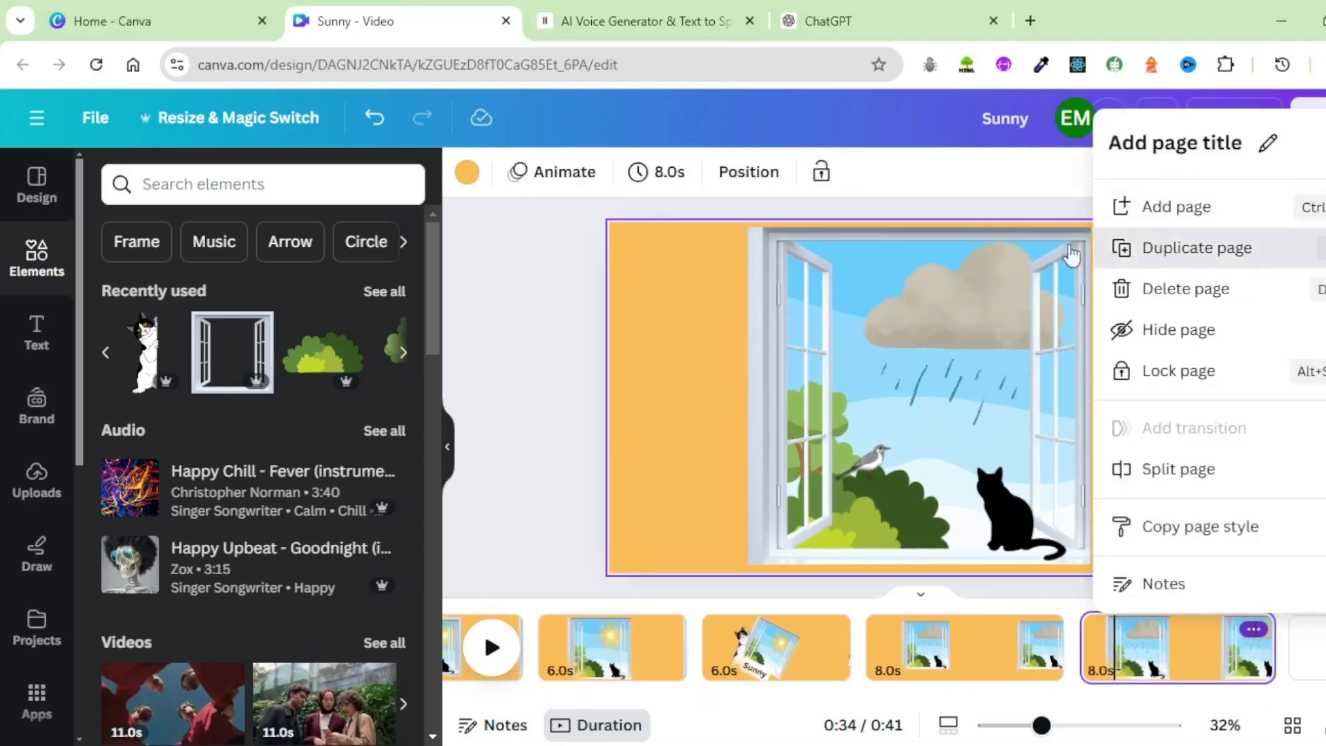
left_click(1103, 255)
left_click_drag(893, 420, 977, 361)
Delete the sitting black cat from the scene and rotate the window to 45°
left_click(1015, 491)
key("Delete")
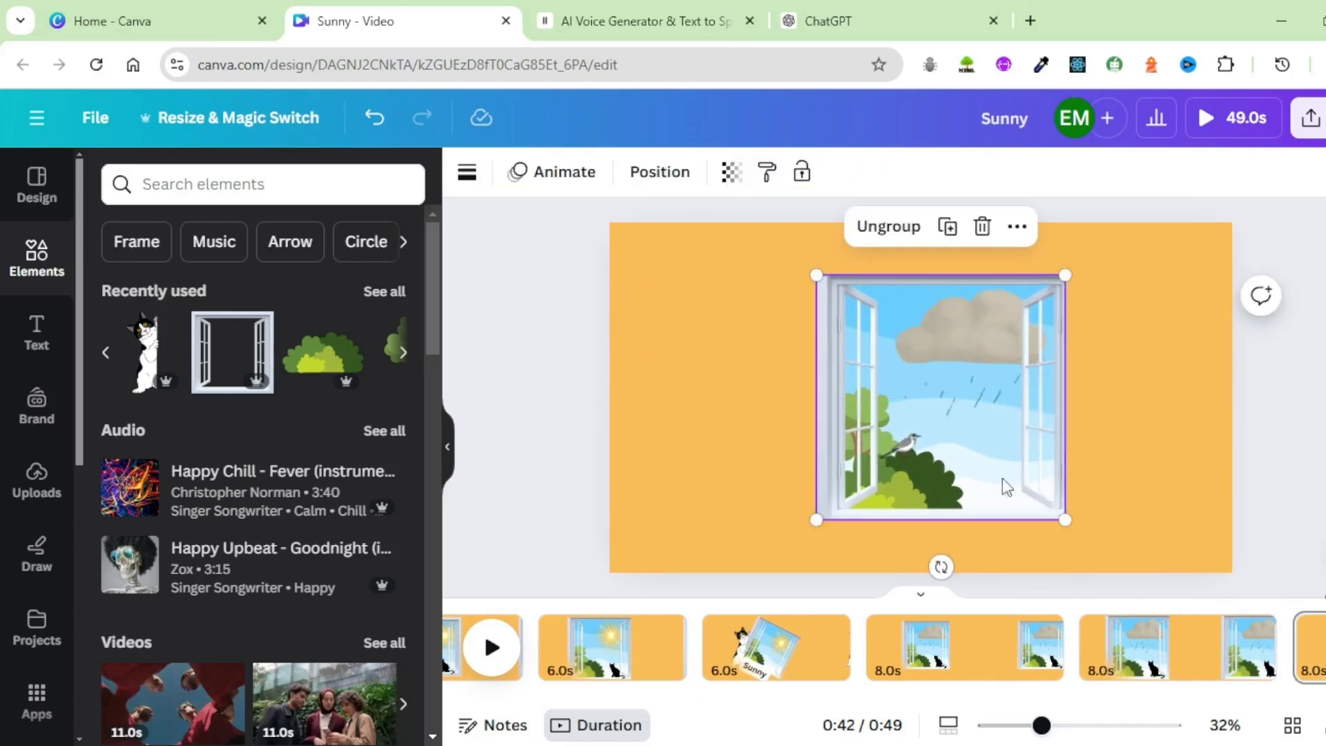
left_click_drag(941, 567, 822, 523)
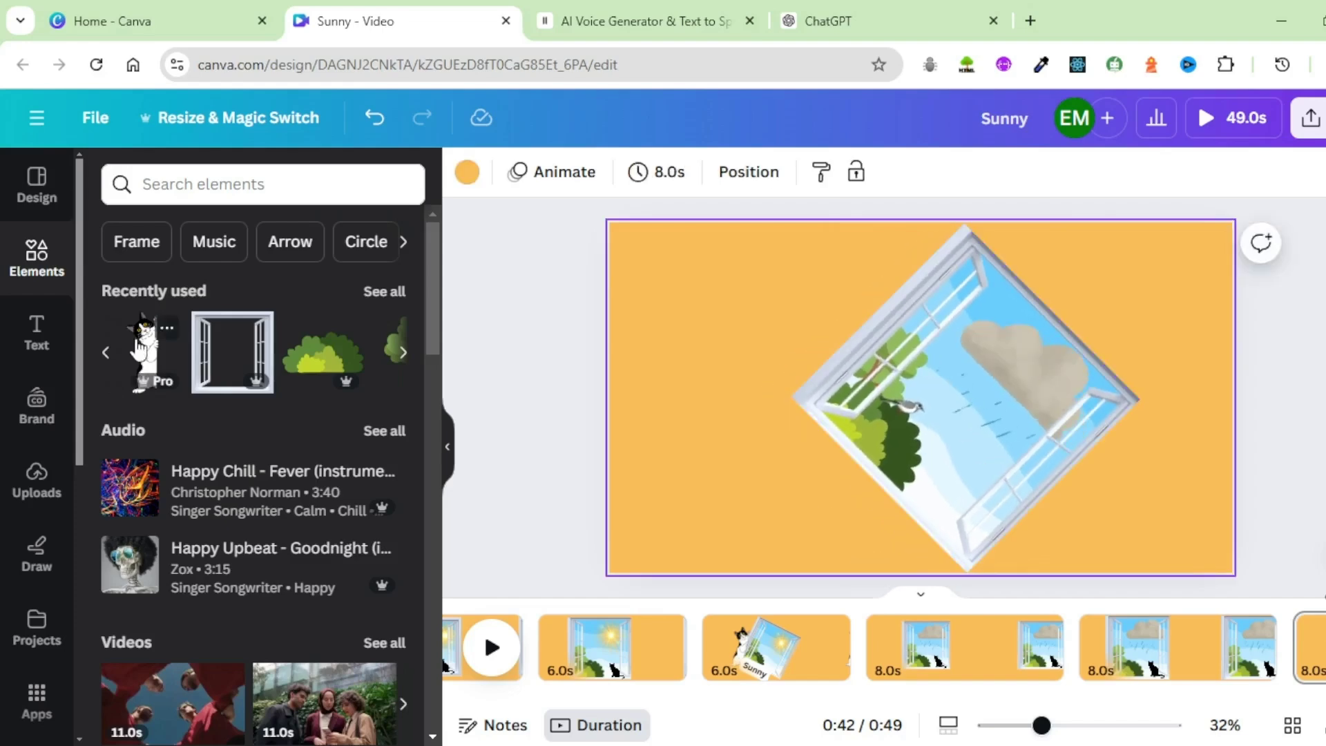
Add the standing black-and-white cat and tilt it to lean against the rotated window's upper left edge
left_click(137, 344)
left_click_drag(900, 452, 776, 411)
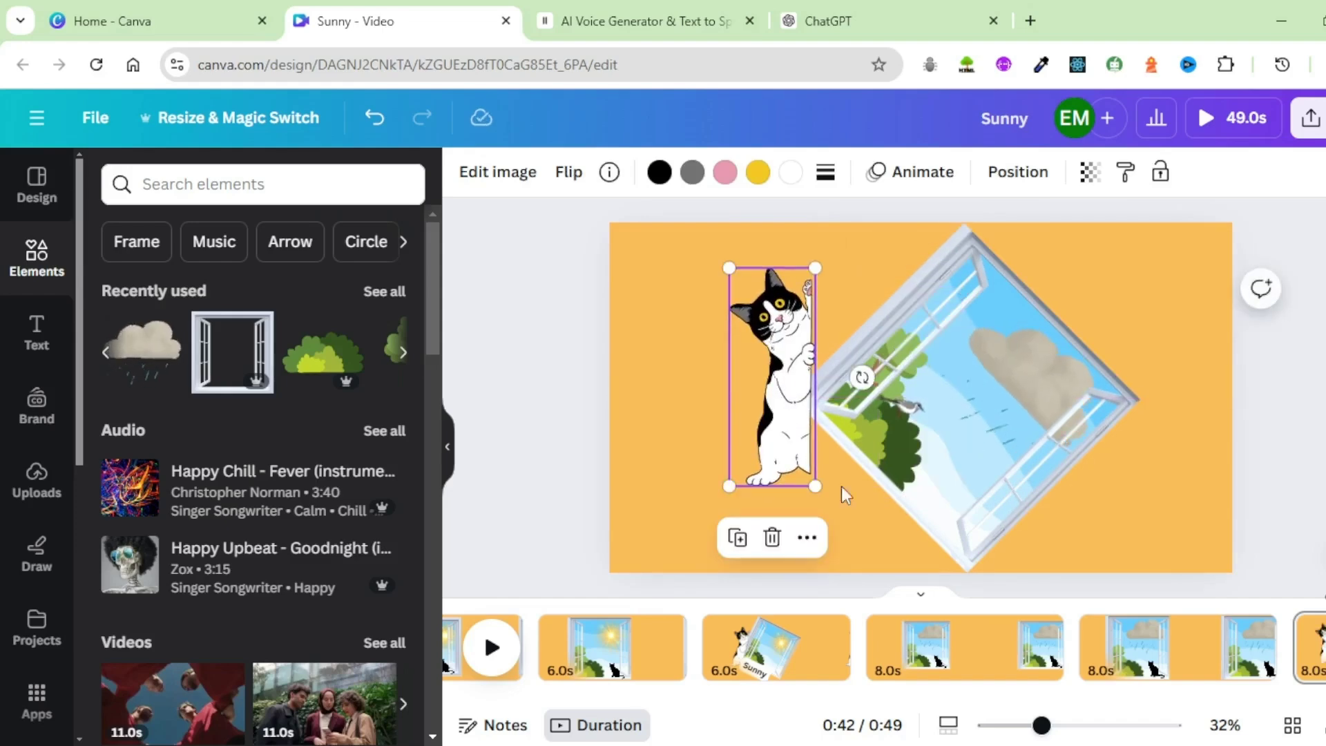
left_click_drag(861, 377, 828, 415)
left_click_drag(741, 409, 768, 385)
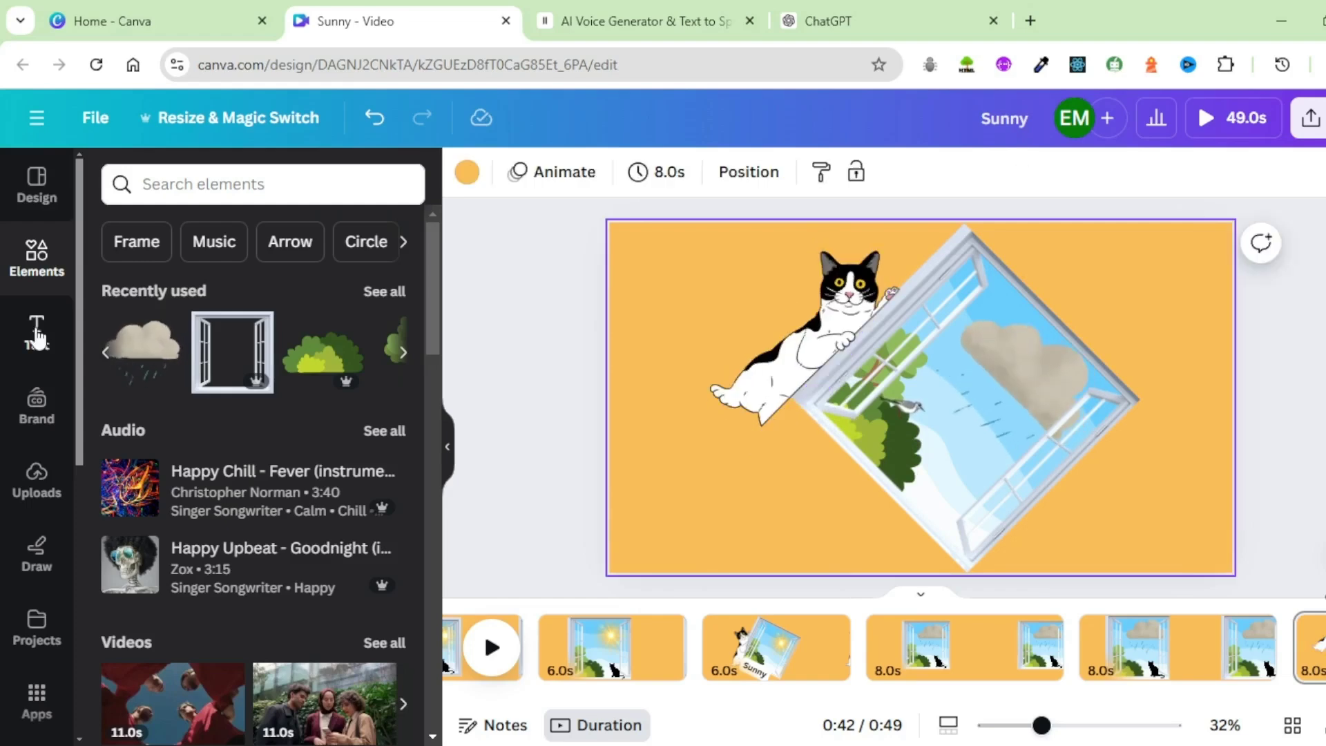
Add a heading reading "Rainy" tilted along the window's lower left edge and give it a white Background effect
left_click(38, 333)
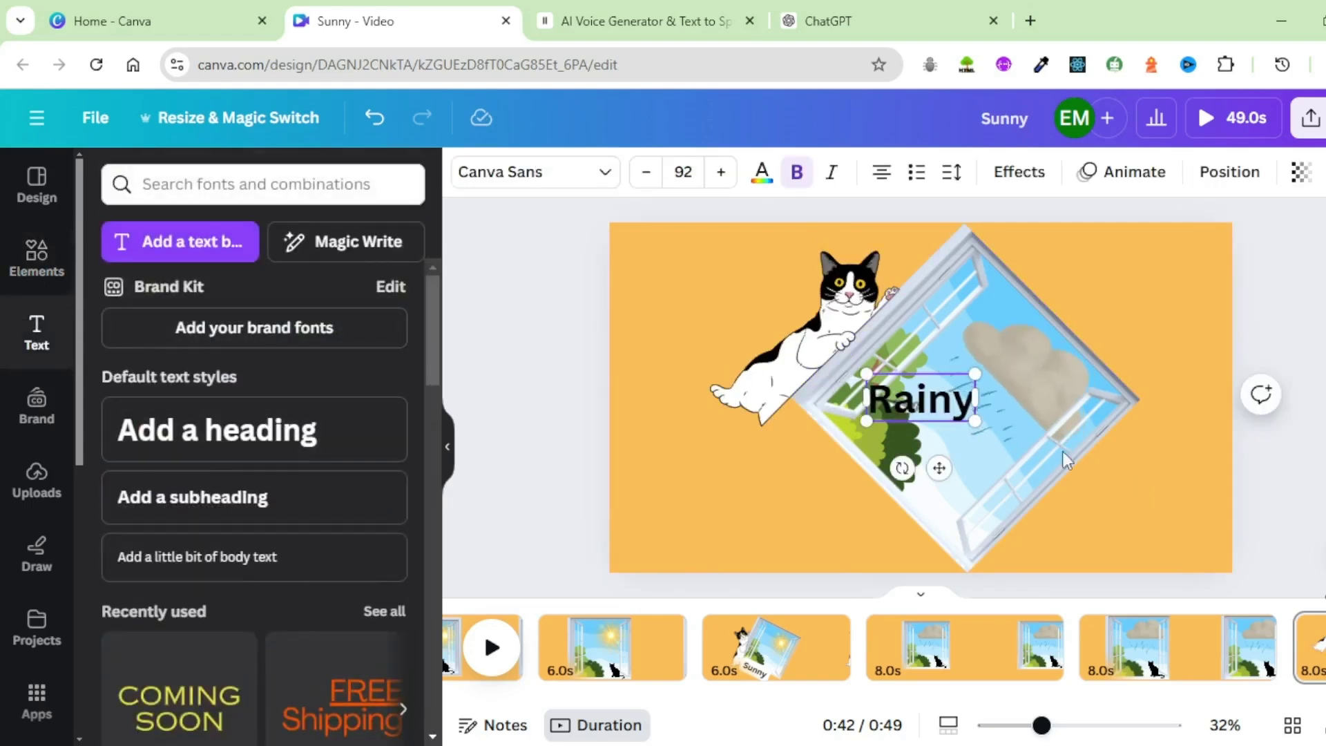
left_click_drag(939, 468, 750, 492)
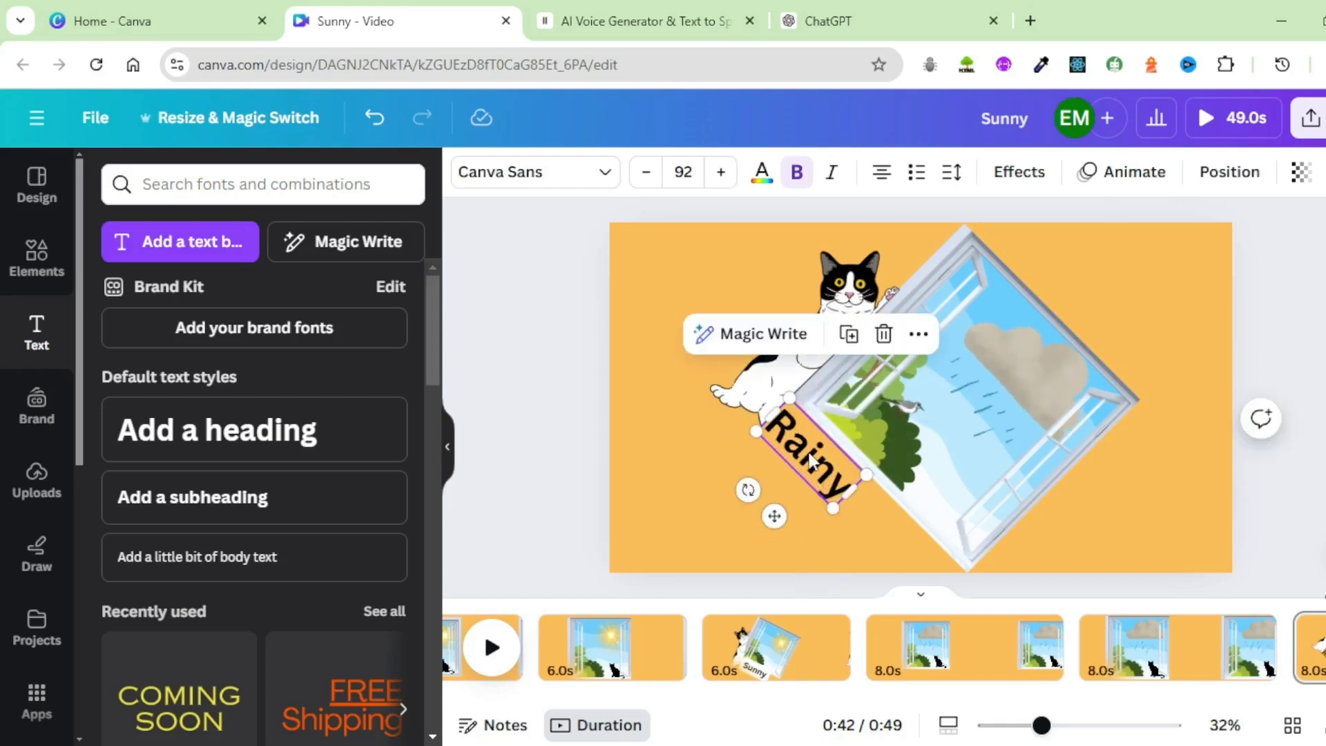
left_click(1015, 174)
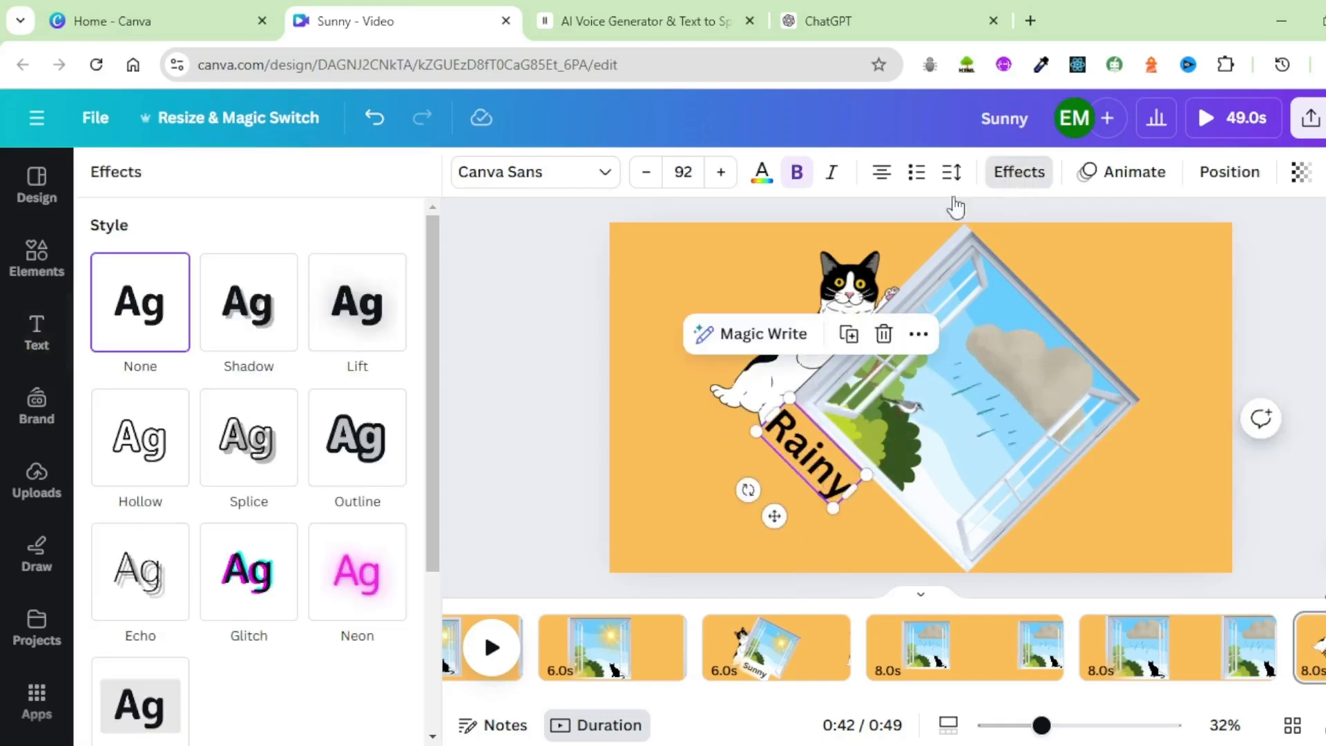
scroll(173, 415, "down", 3)
left_click(136, 474)
scroll(278, 542, "down", 4)
left_click(391, 516)
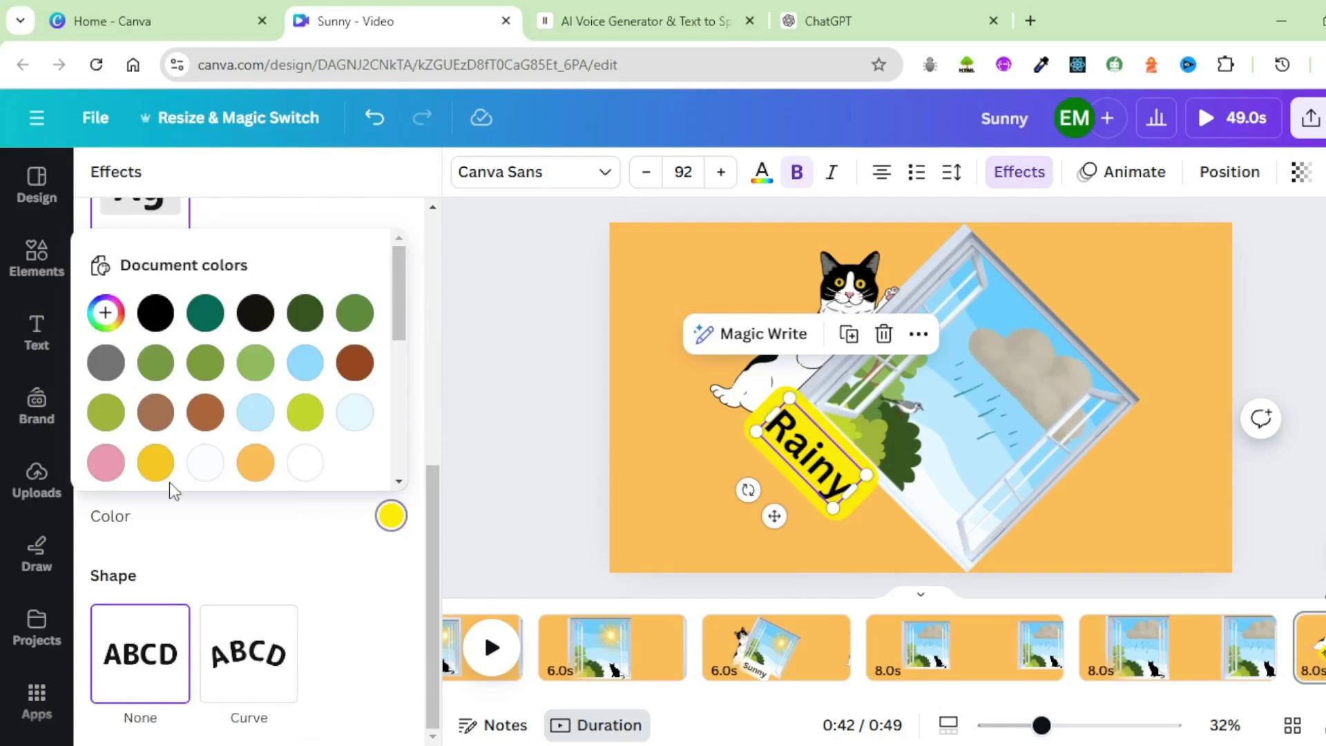
left_click(305, 463)
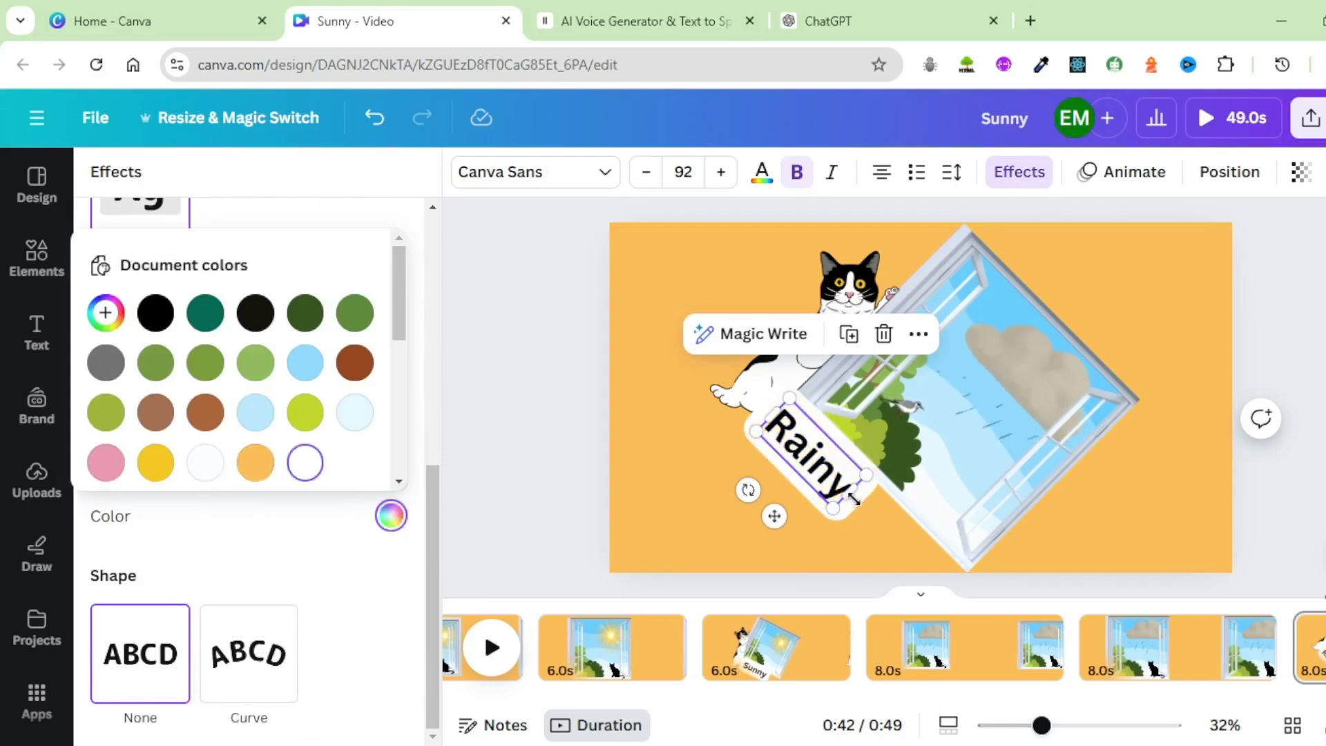
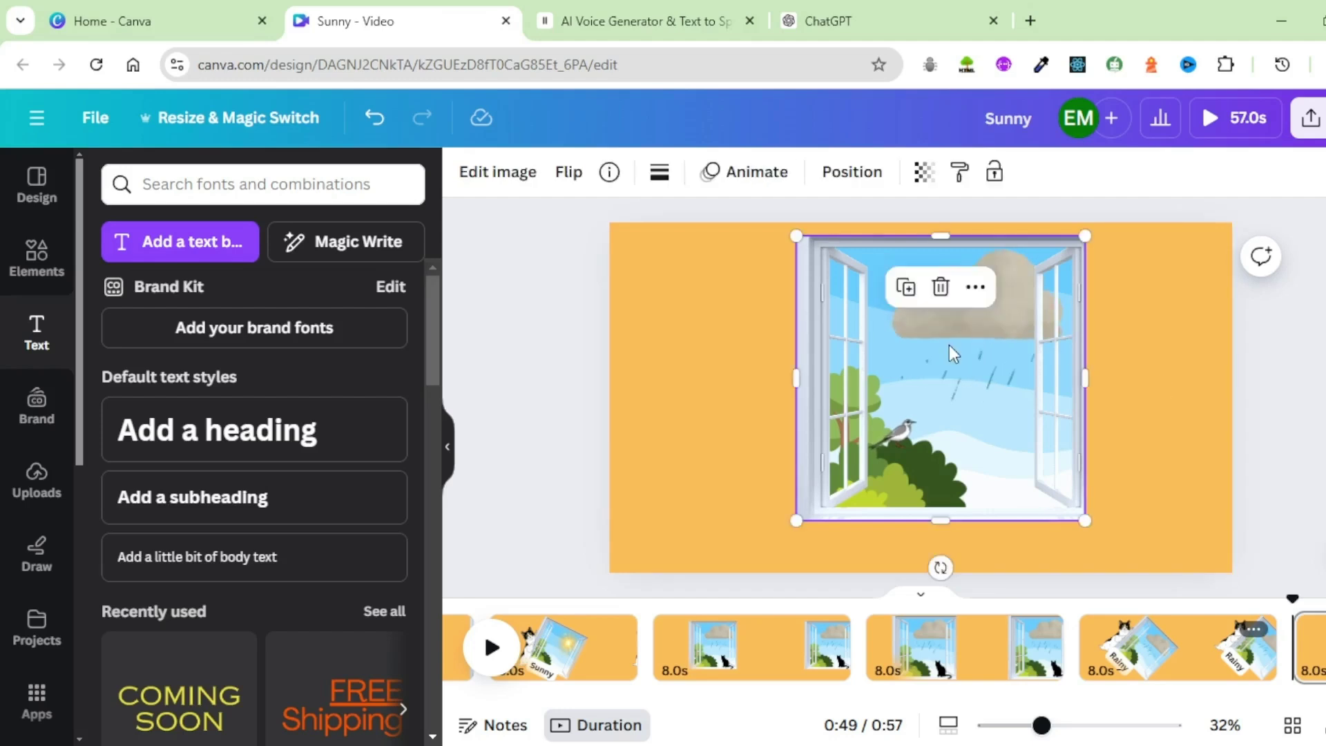
Move the window frame aside and delete the rain cloud, bushes, bird and tree, keeping only the blue sky picture
left_click_drag(949, 345, 756, 333)
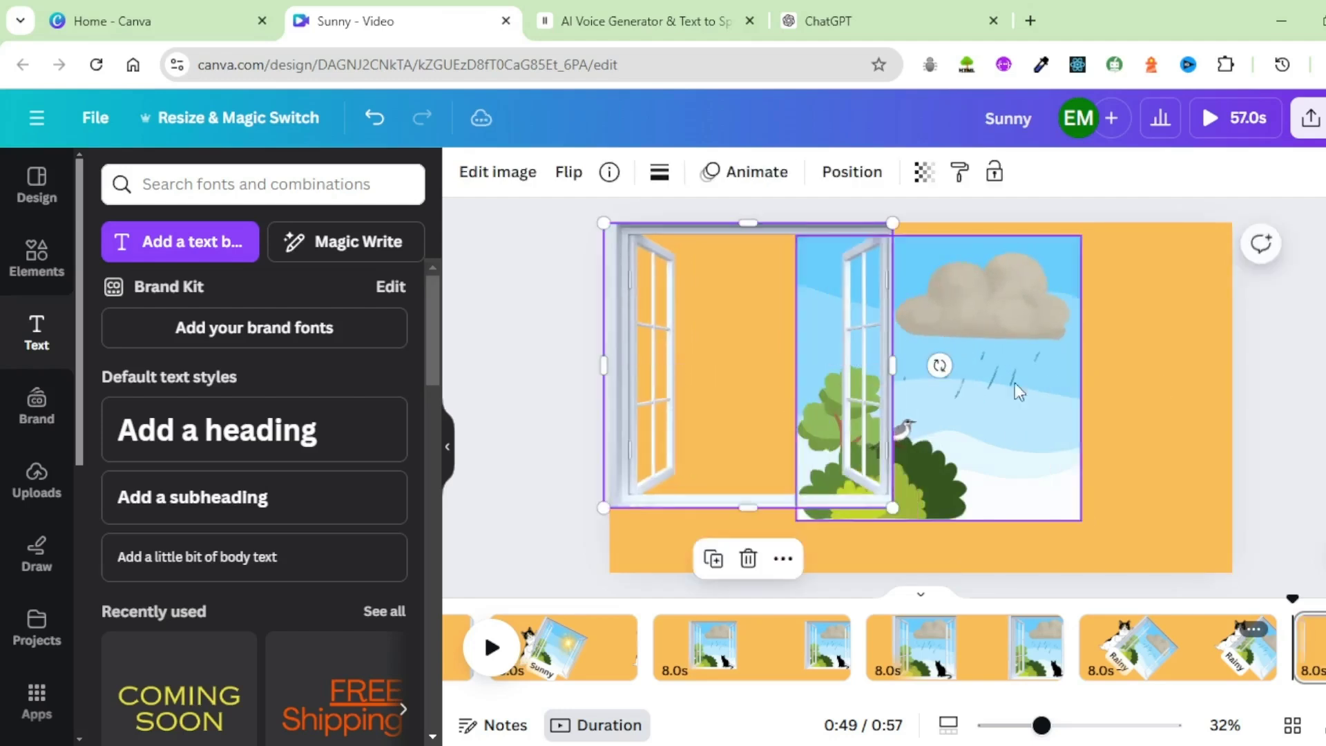
left_click(1022, 288)
key("Delete")
left_click(925, 475)
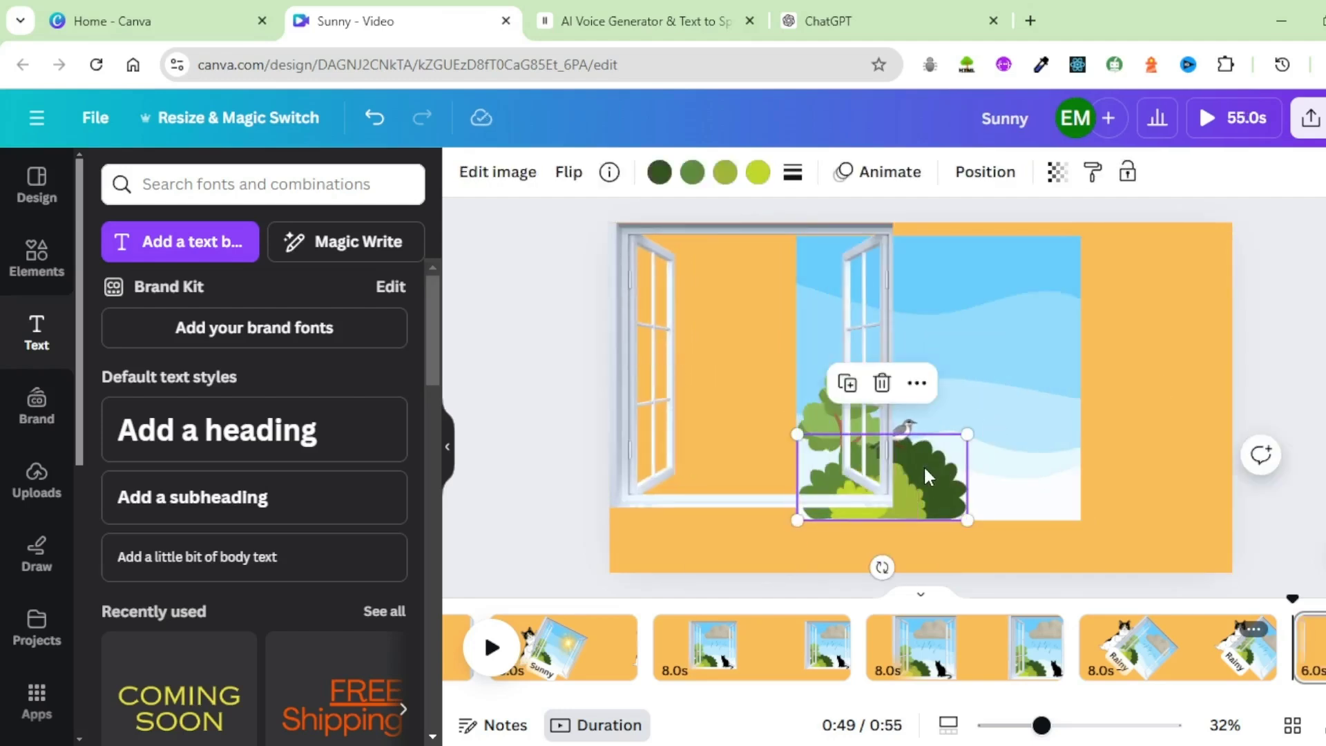
key("Delete")
left_click(808, 409)
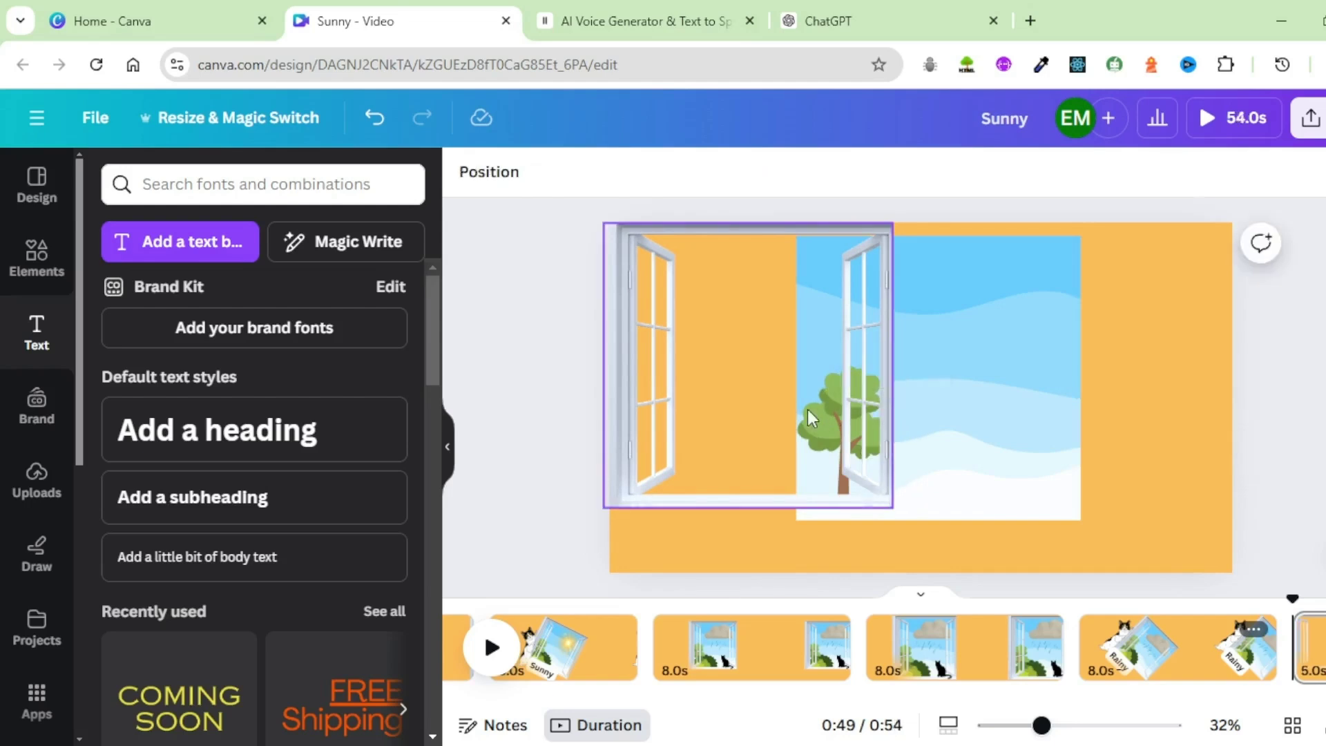
key("Delete")
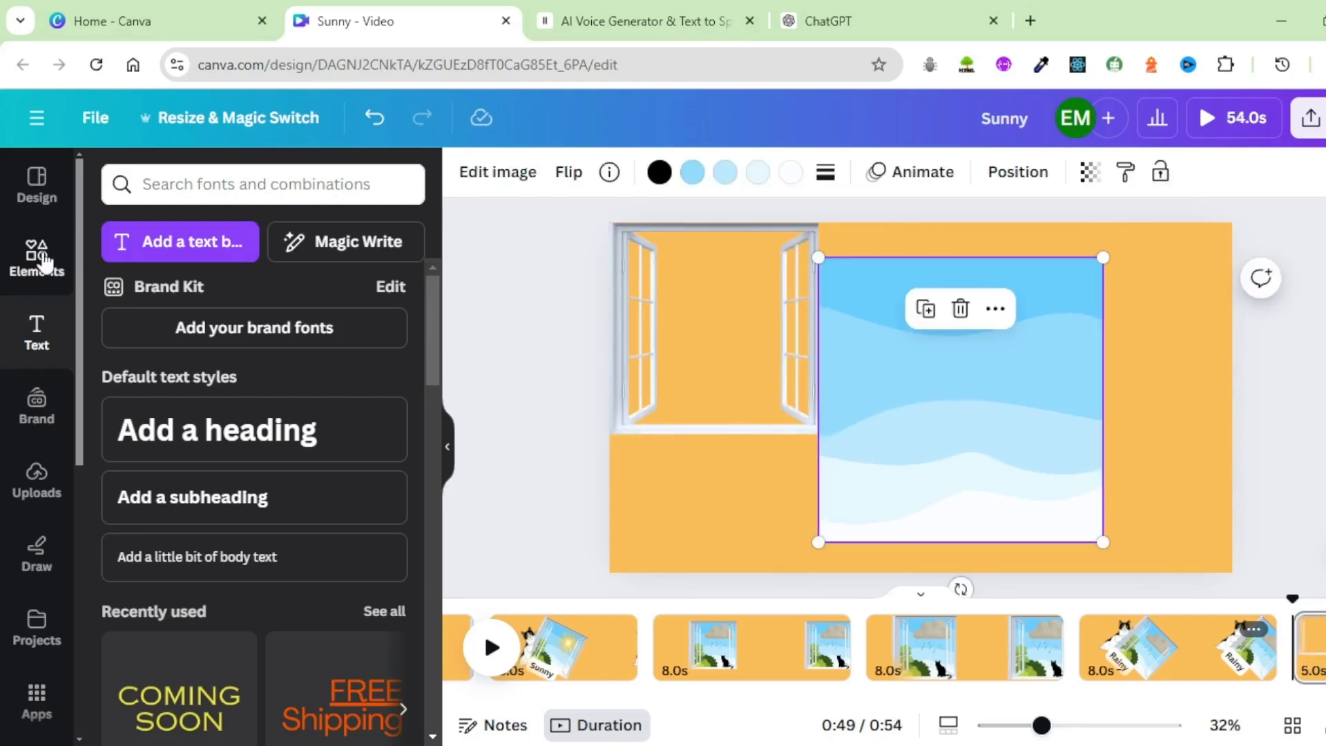
Search the graphics for "snowy weather" and add the snowy night landscape, enlarged to cover the blue sky picture
type("sno")
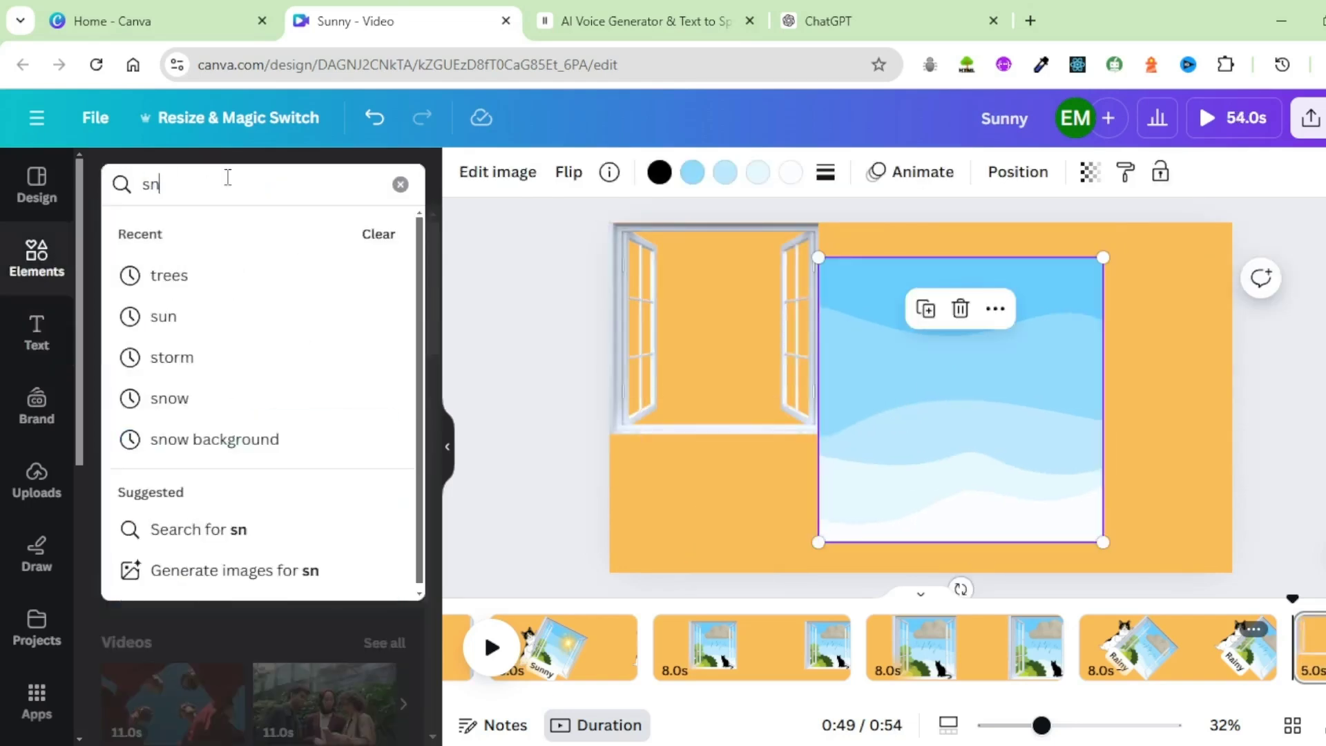
left_click(175, 242)
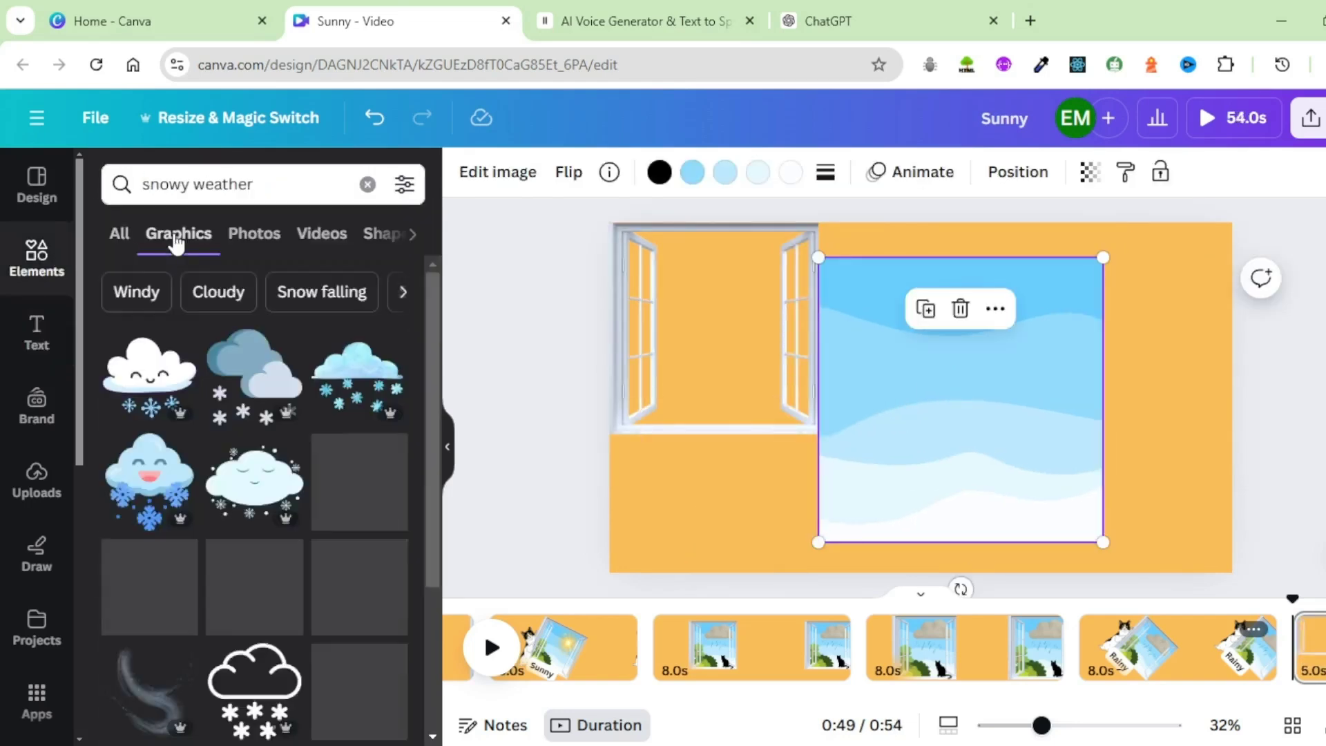
scroll(178, 414, "down", 5)
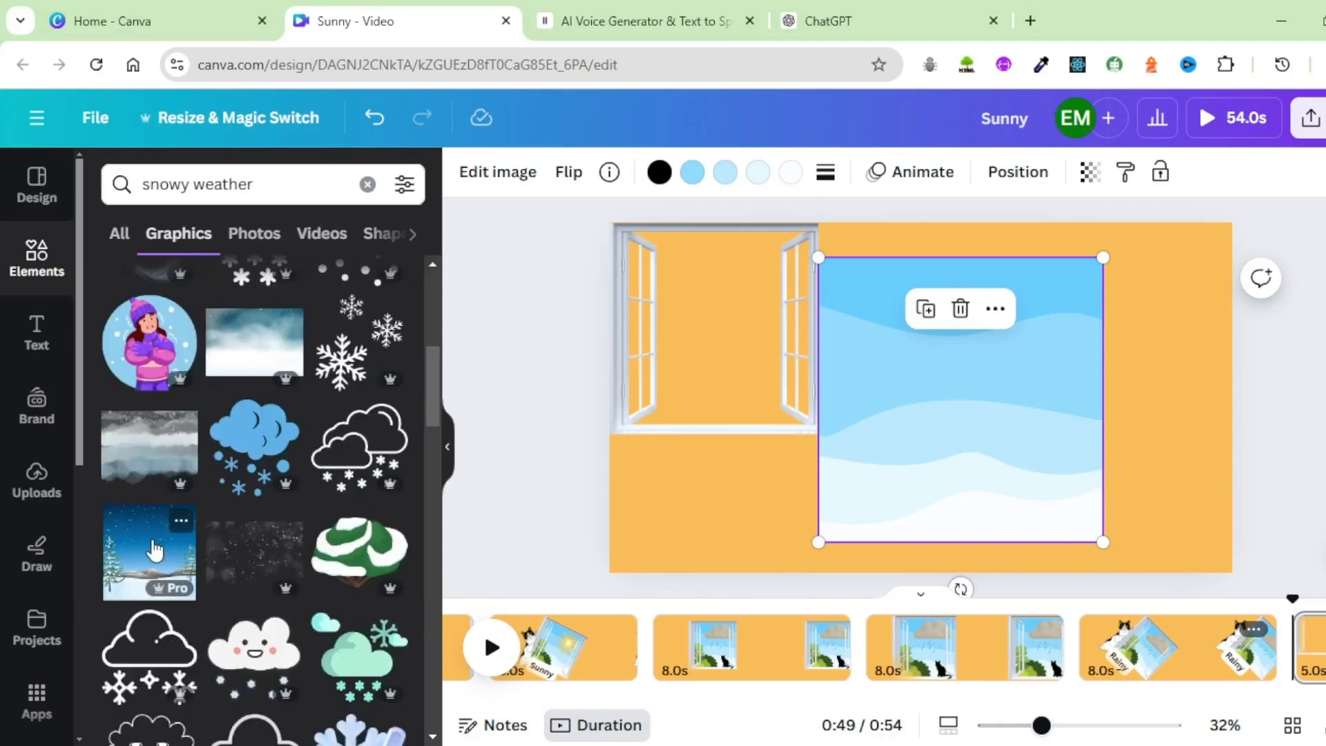
left_click(149, 553)
left_click_drag(988, 470, 1063, 521)
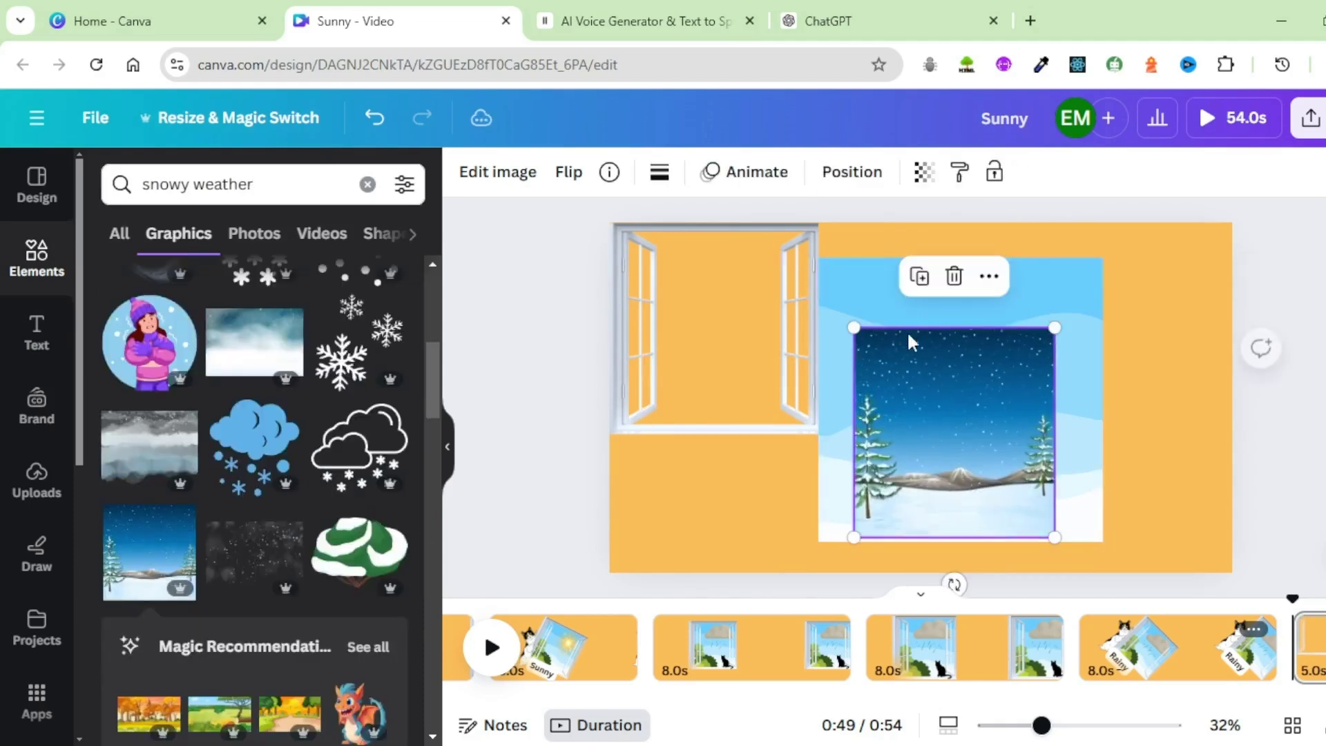
left_click_drag(837, 287, 826, 273)
left_click_drag(980, 391, 941, 361)
left_click(958, 390)
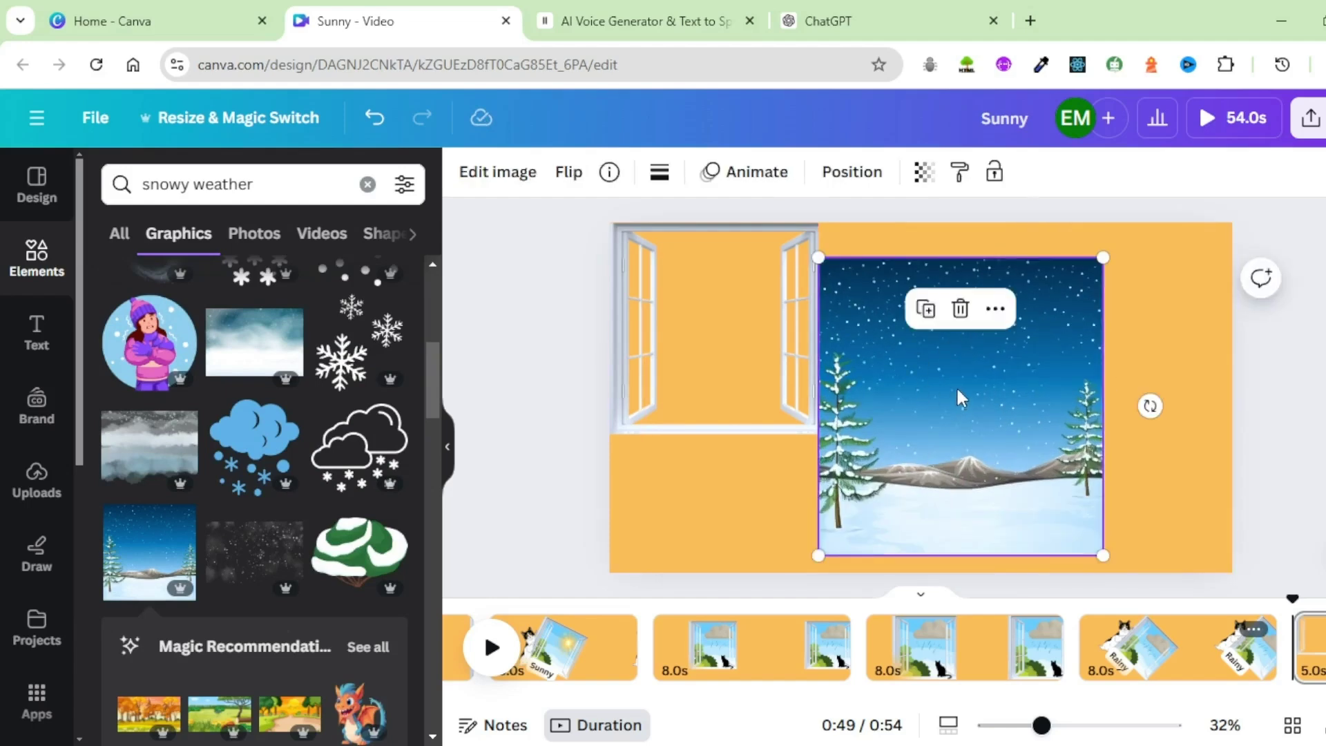
Find a falling-snow graphic among the snowy elements and overlay it on the night landscape
left_click(1176, 326)
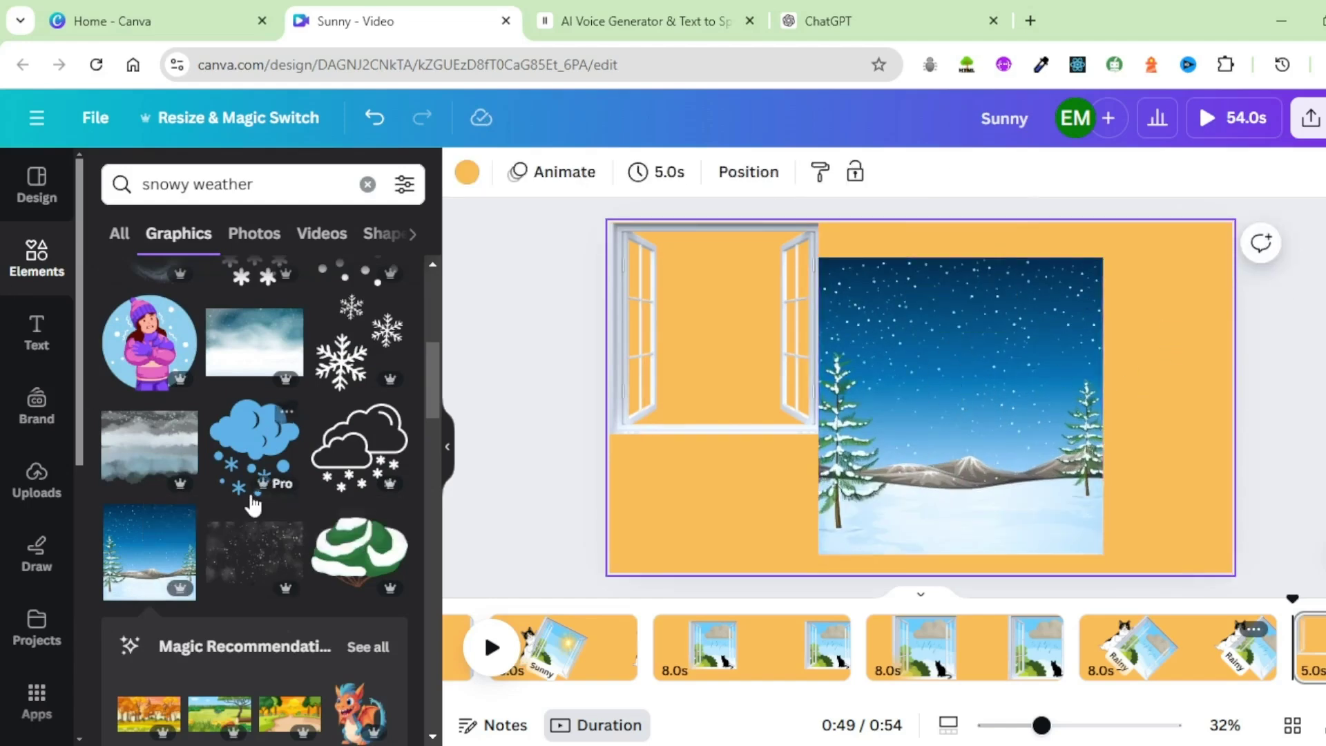
scroll(261, 497, "up", 3)
scroll(262, 498, "up", 3)
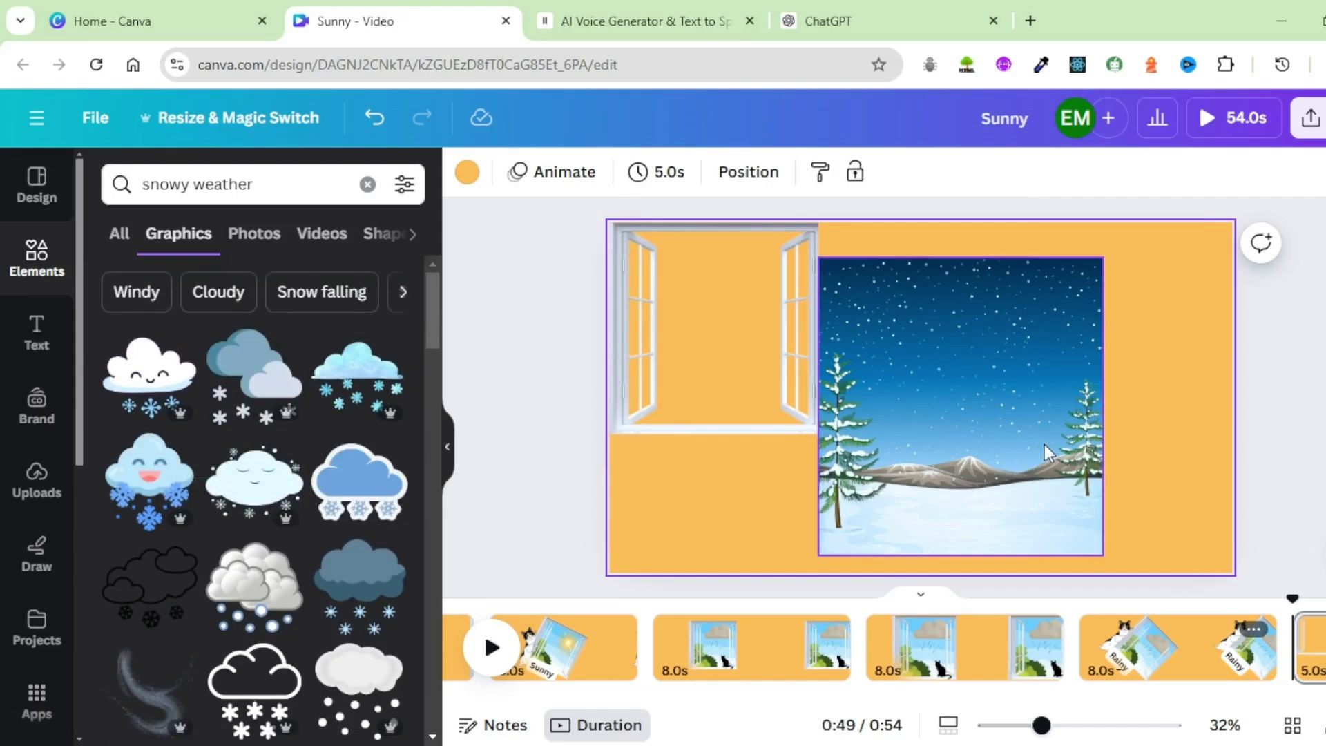
left_click_drag(279, 183, 190, 184)
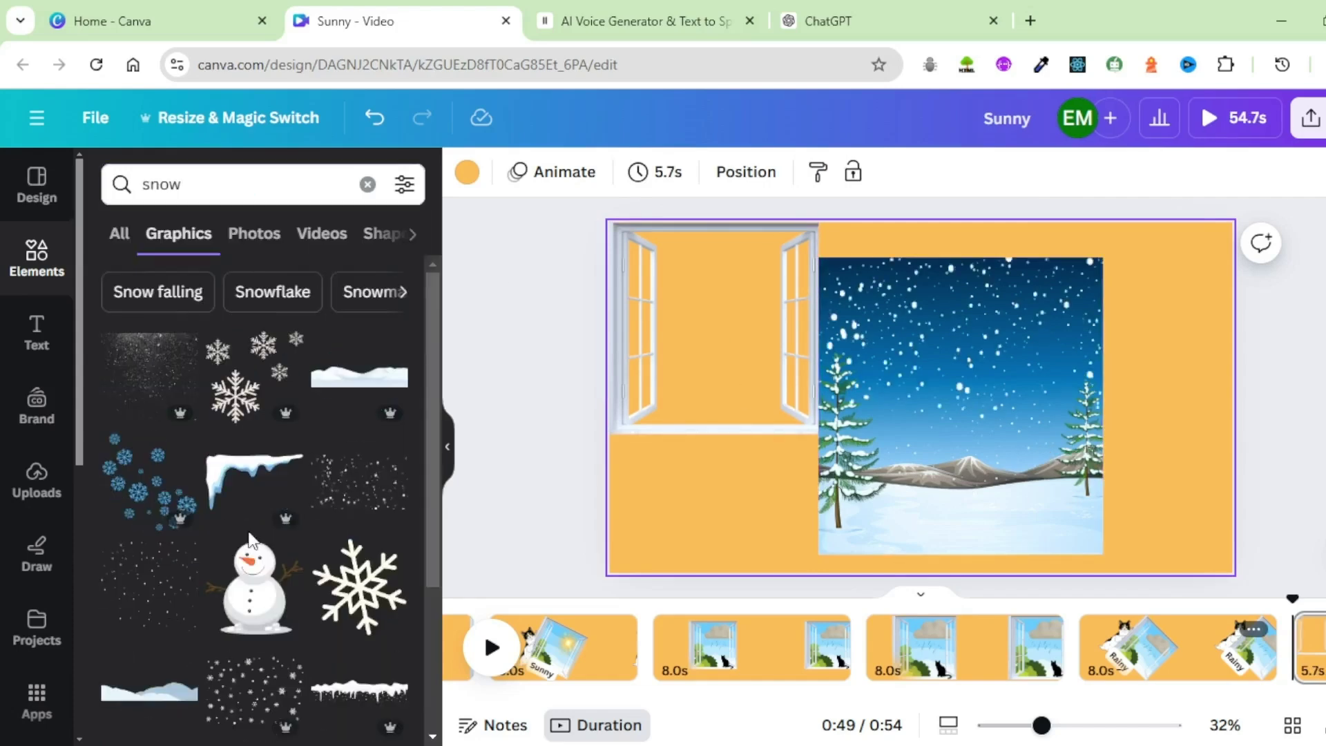
scroll(254, 539, "down", 2)
scroll(253, 539, "down", 5)
Search for a child building a snowman and place the graphic in the lower right of the snowy landscape, behind the snowfall
double_click(167, 185)
type("child buildi")
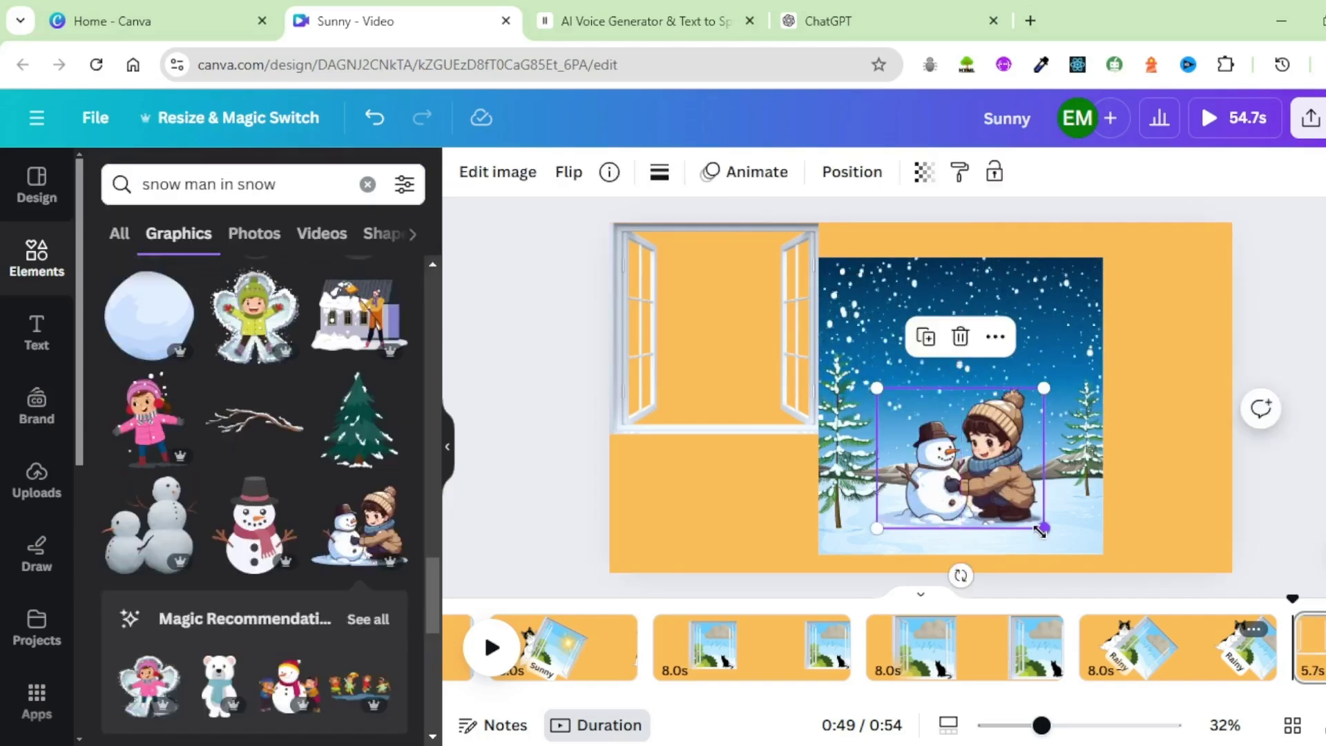
left_click_drag(1041, 532, 1050, 539)
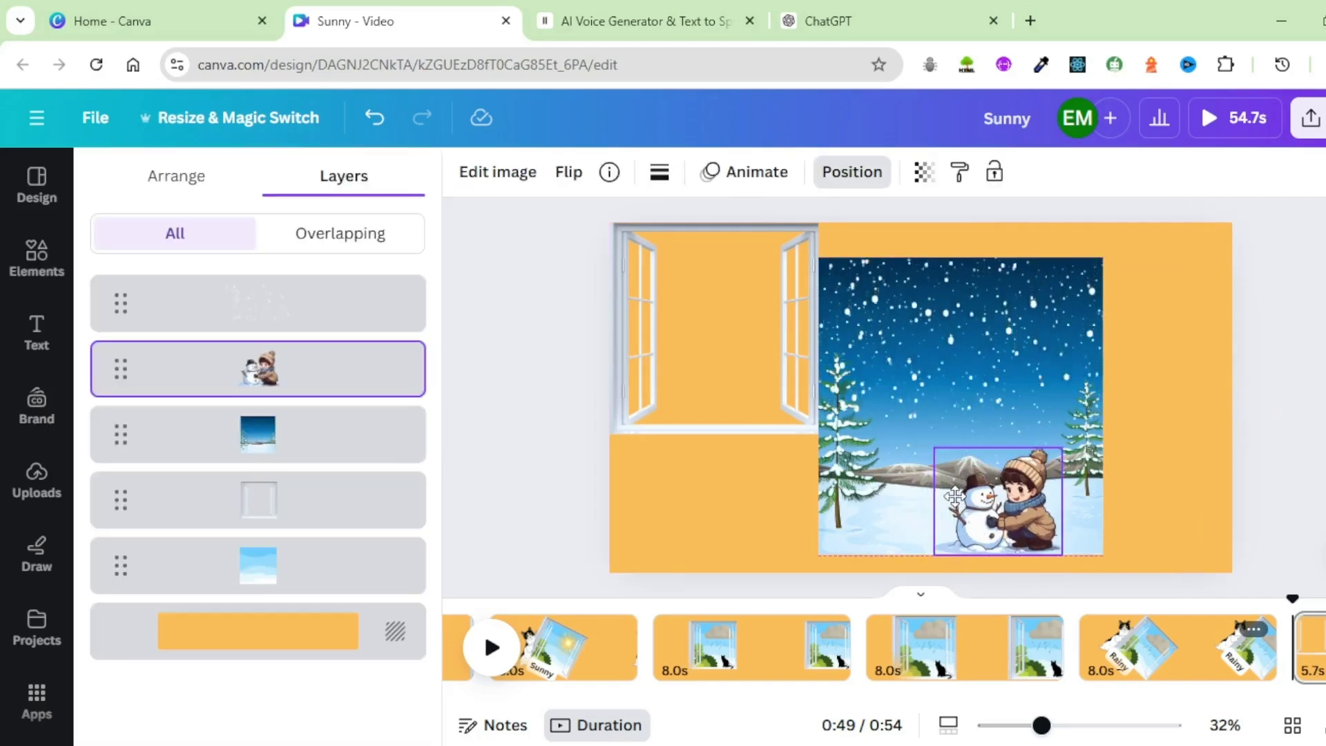
left_click_drag(960, 492, 958, 484)
Fit the window frame around the snowy landscape and bring it to the front of all layers
left_click_drag(702, 368, 911, 404)
left_click_drag(1028, 470, 1102, 540)
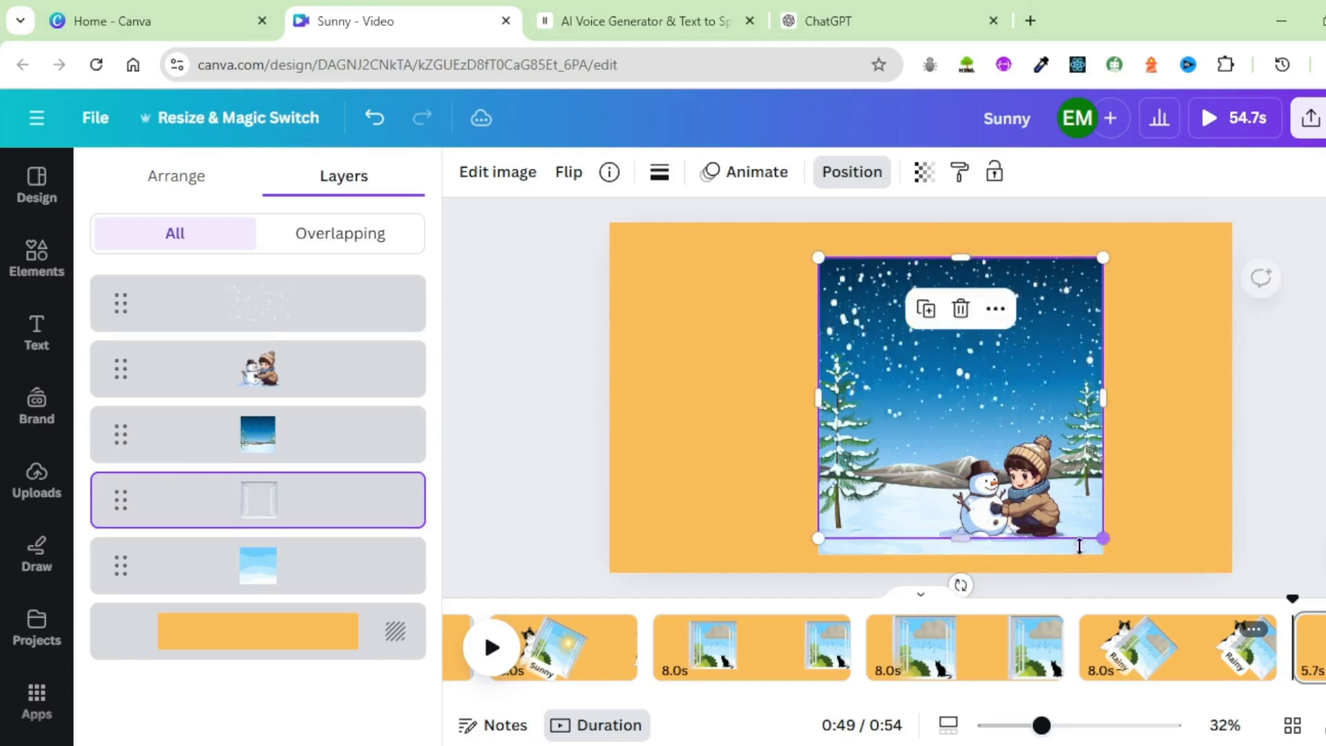
left_click(978, 553)
left_click_drag(258, 499, 262, 304)
left_click(857, 520)
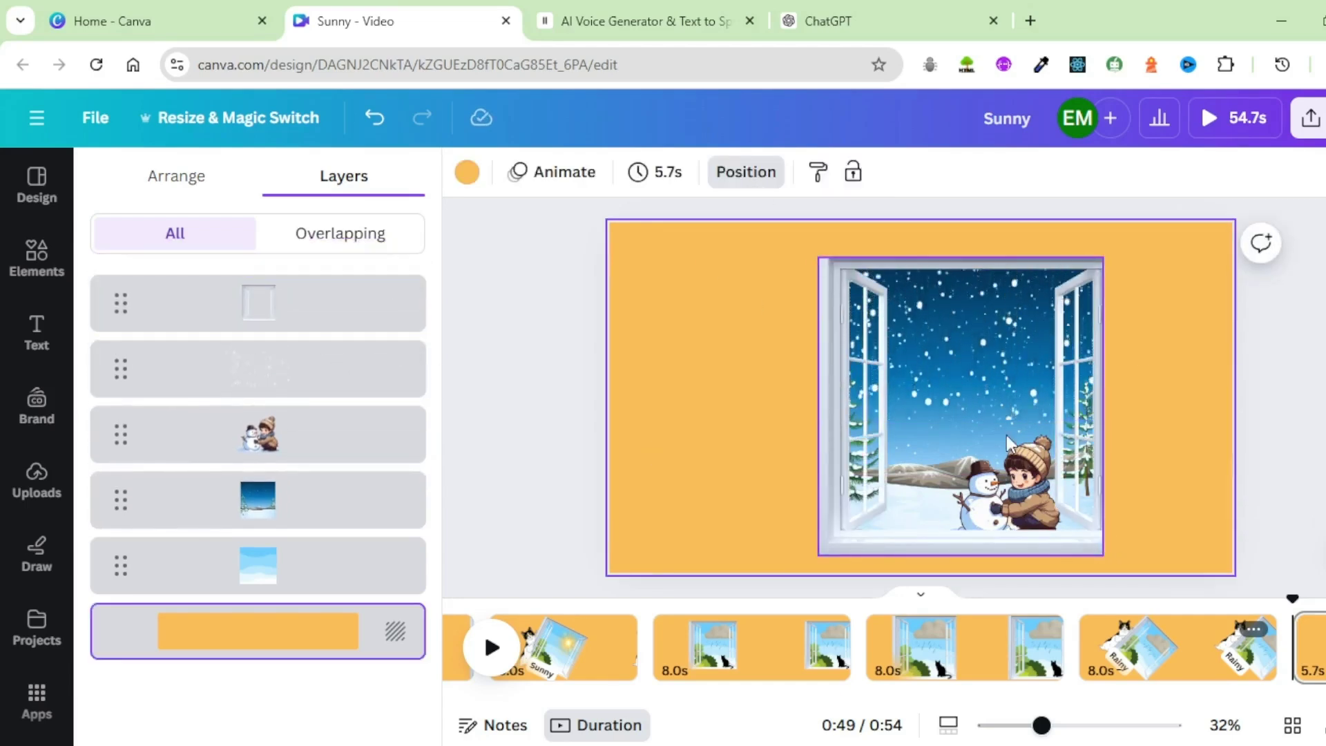
Group the window frame, snowfall, child, snowy landscape and sky layers, then resize and centre the group on the page
left_click(286, 320)
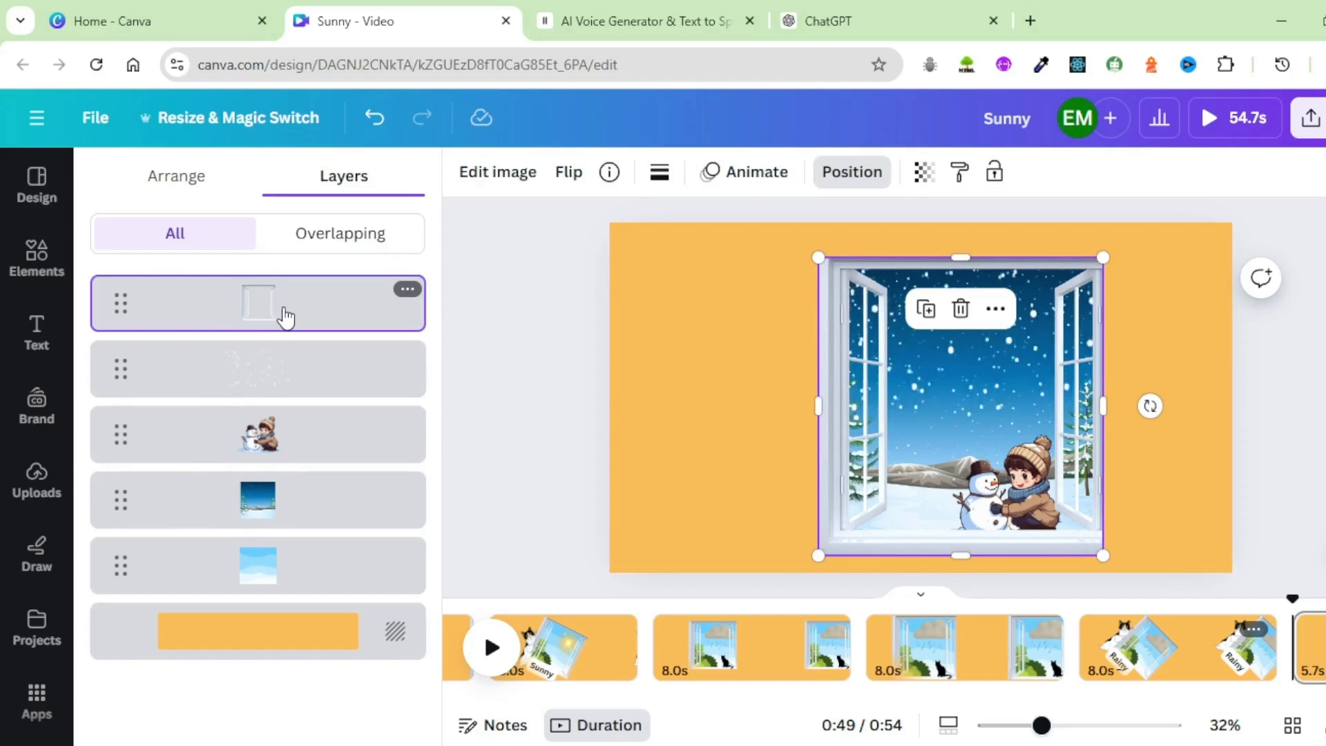
left_click(319, 373, "shift")
left_click(316, 449, "shift")
left_click(309, 508, "shift")
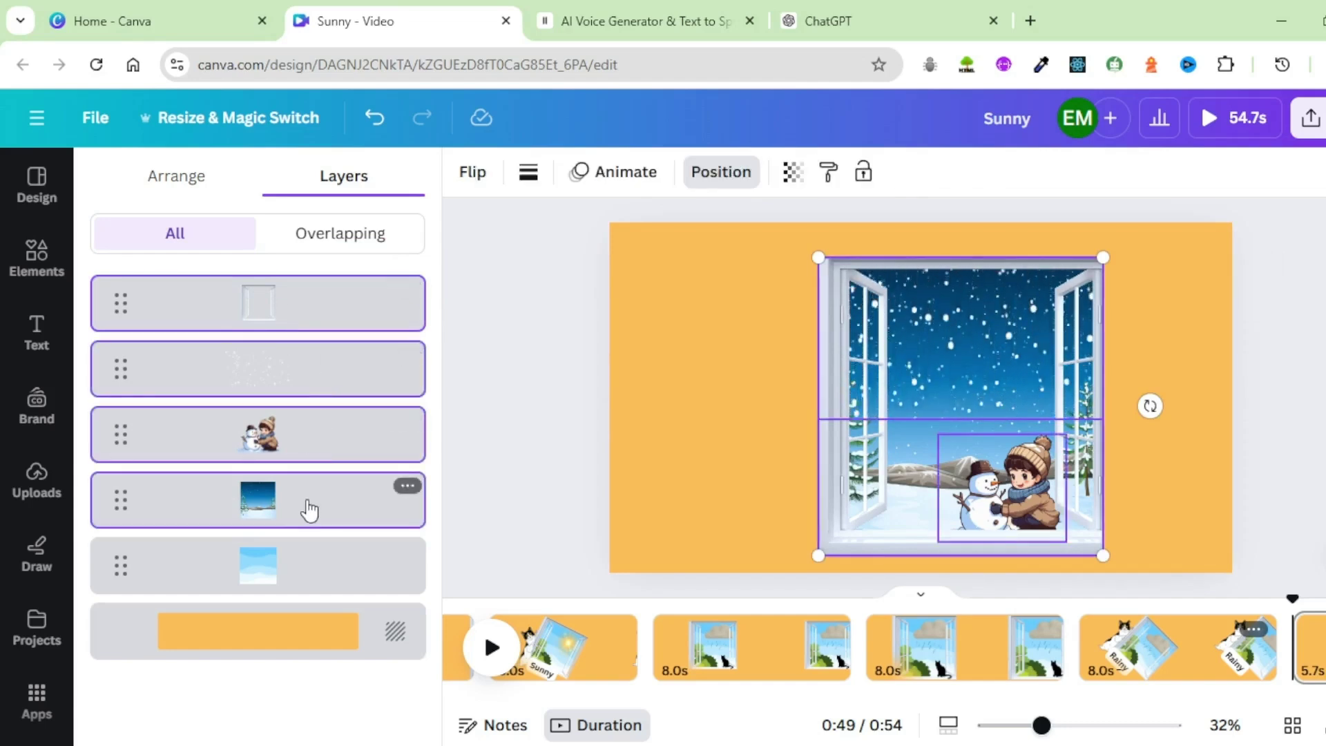
left_click(340, 575, "shift")
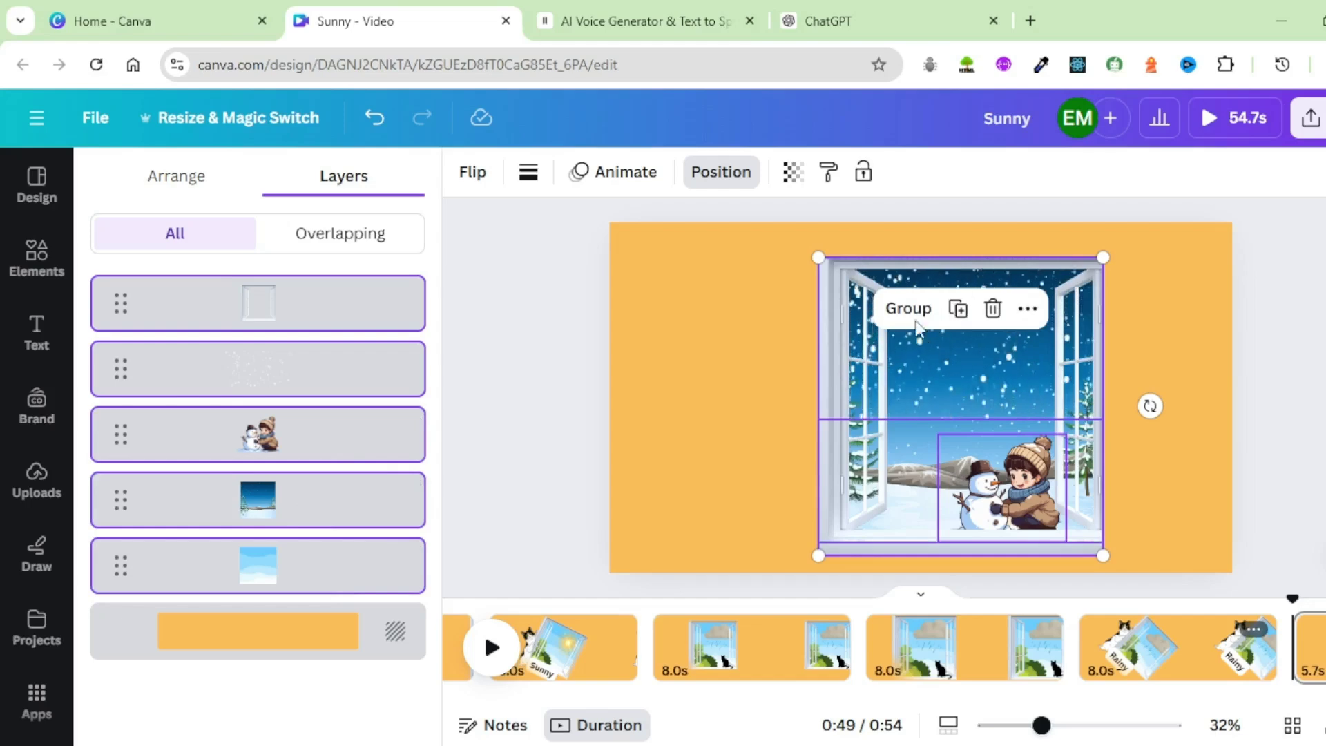
left_click(913, 315)
left_click_drag(1103, 555, 1075, 523)
left_click_drag(918, 353, 933, 358)
left_click(691, 331)
Add the sitting black cat at the lower right corner of the snowy window
left_click(36, 257)
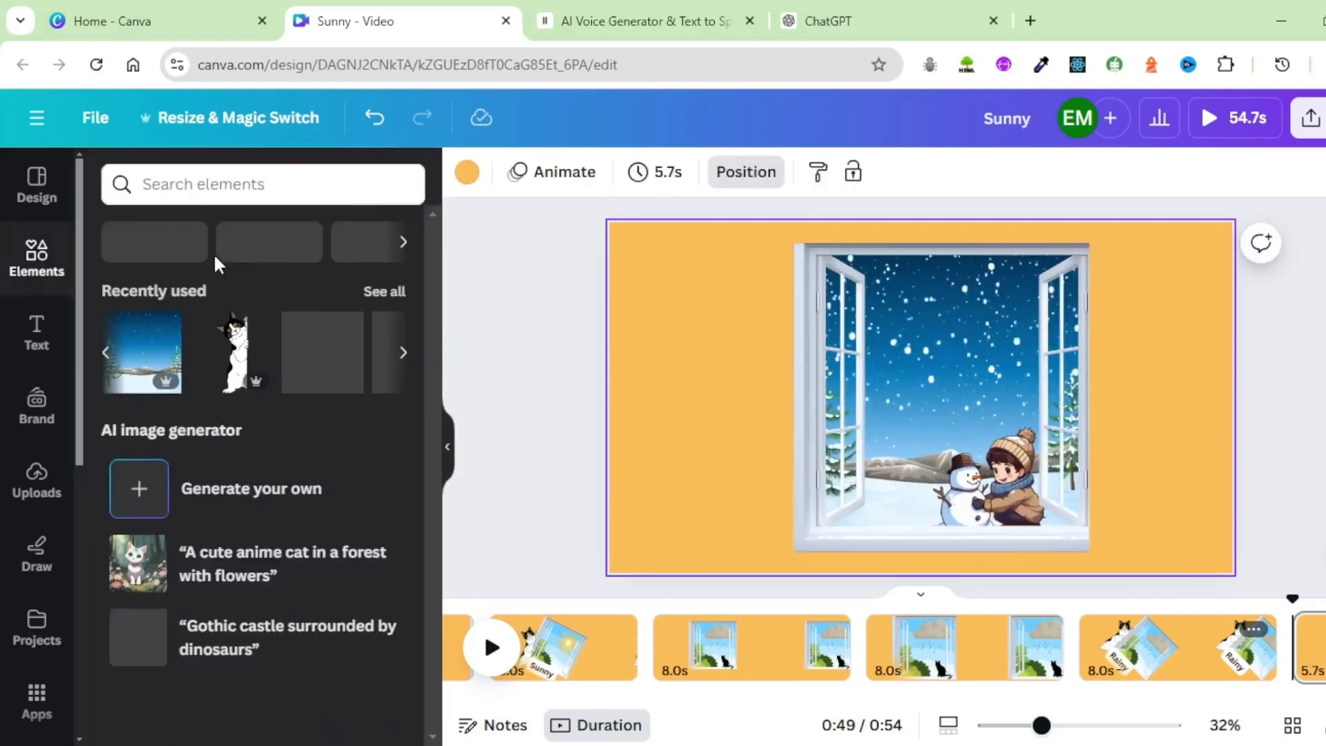
left_click_drag(322, 324, 1060, 518)
left_click(970, 489)
left_click(1160, 538)
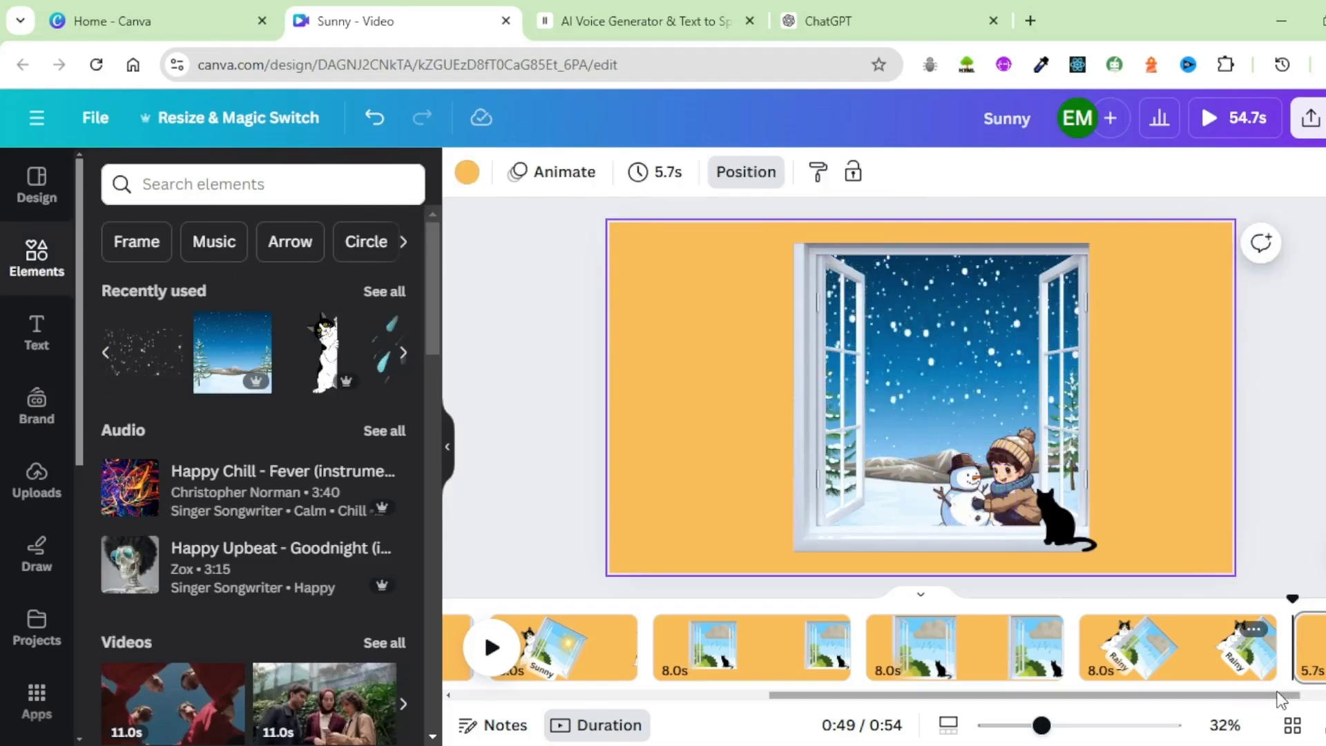
Duplicate the snowy page and enlarge the window scene with the cat to fill the new page's height
scroll(1275, 663, "down", 3)
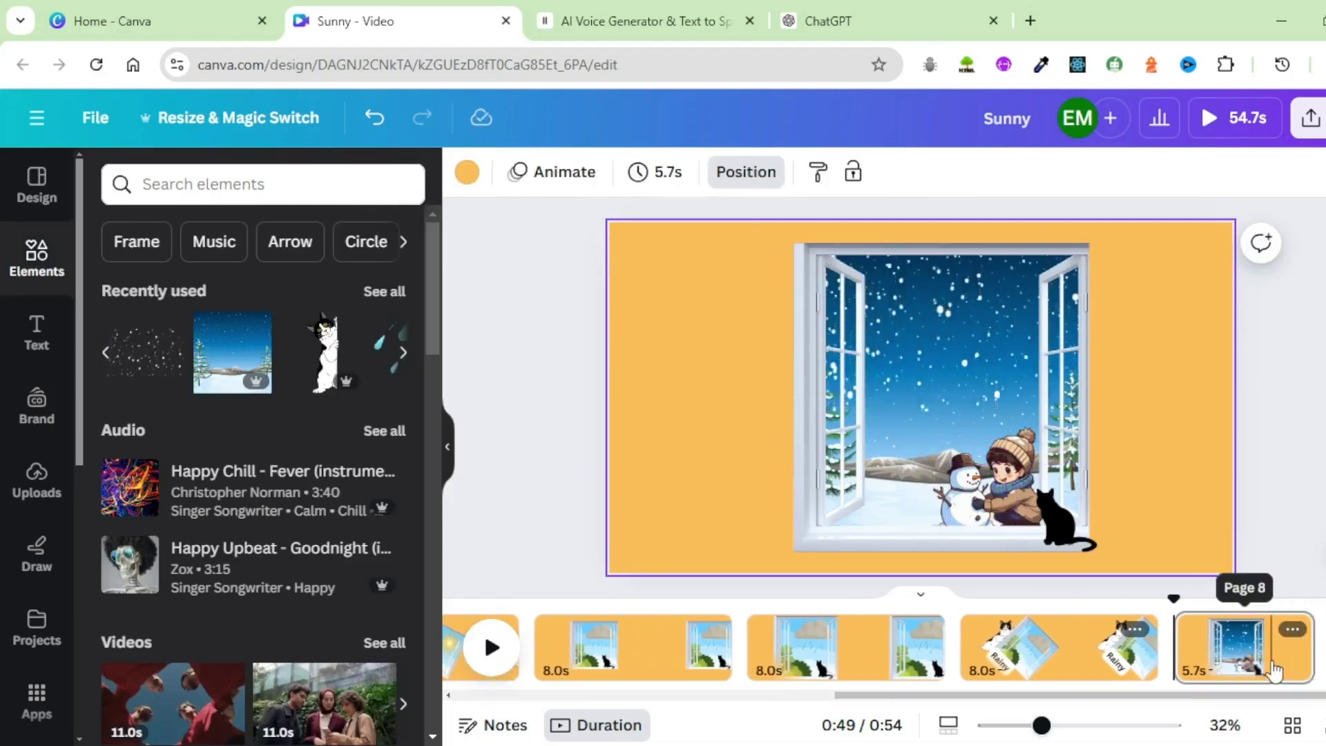
left_click(1293, 629)
left_click(1166, 294)
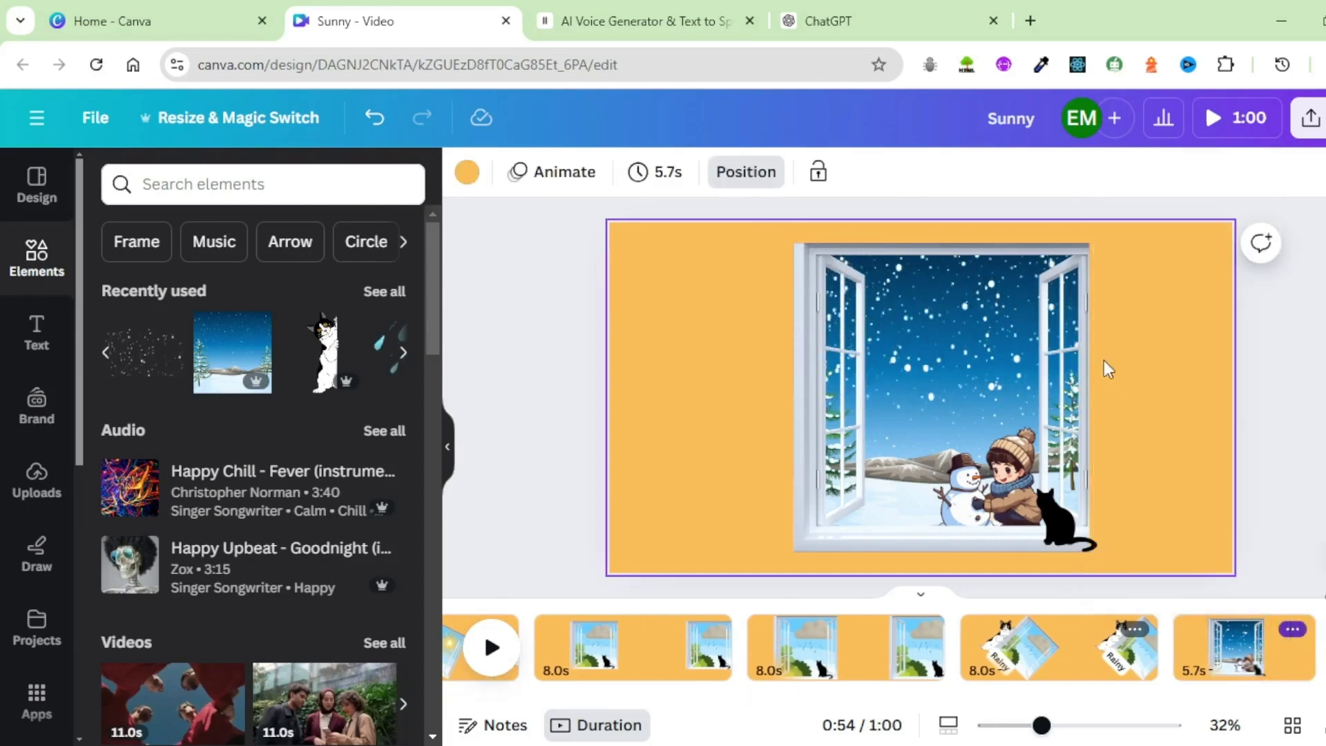
left_click(1144, 386)
left_click(934, 362)
left_click_drag(1101, 551, 1121, 572)
left_click_drag(776, 228, 770, 221)
left_click(1144, 481)
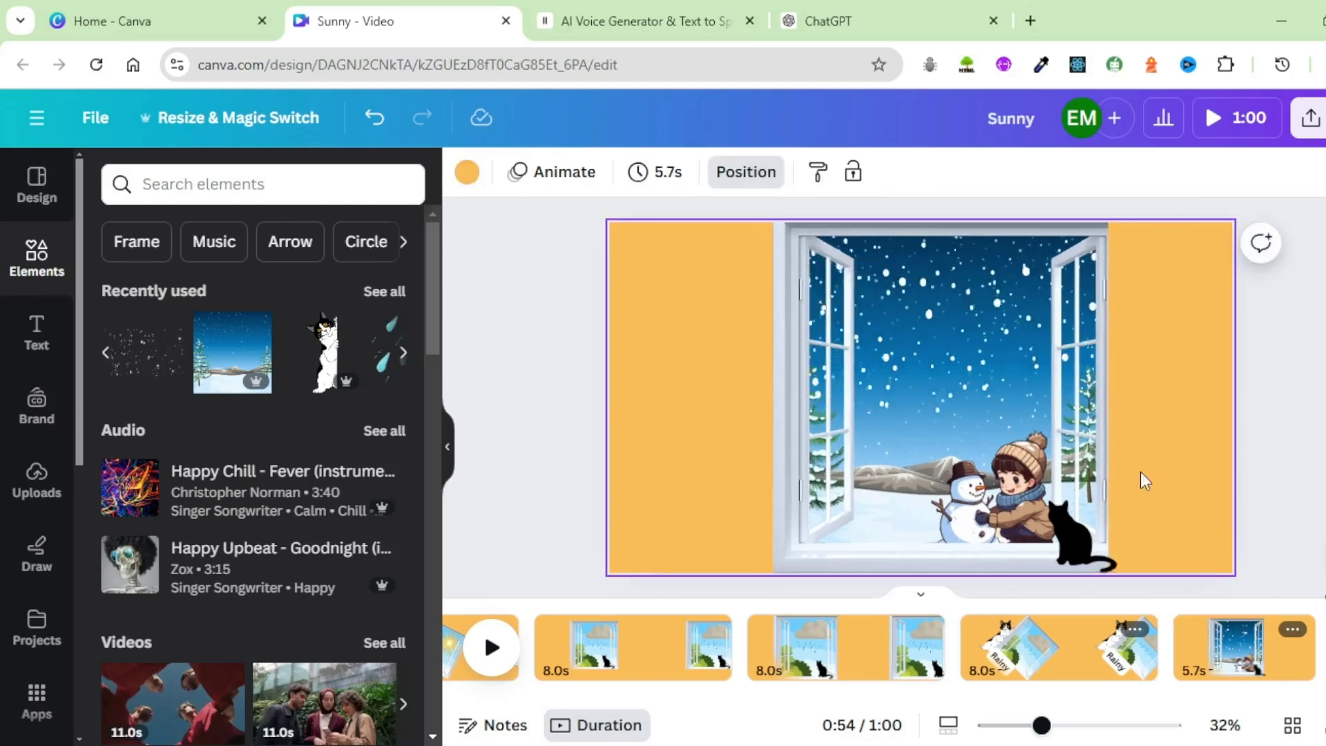
Duplicate the enlarged snowy page and scale the window scene down on the new copy
left_click(1292, 629)
left_click(1233, 298)
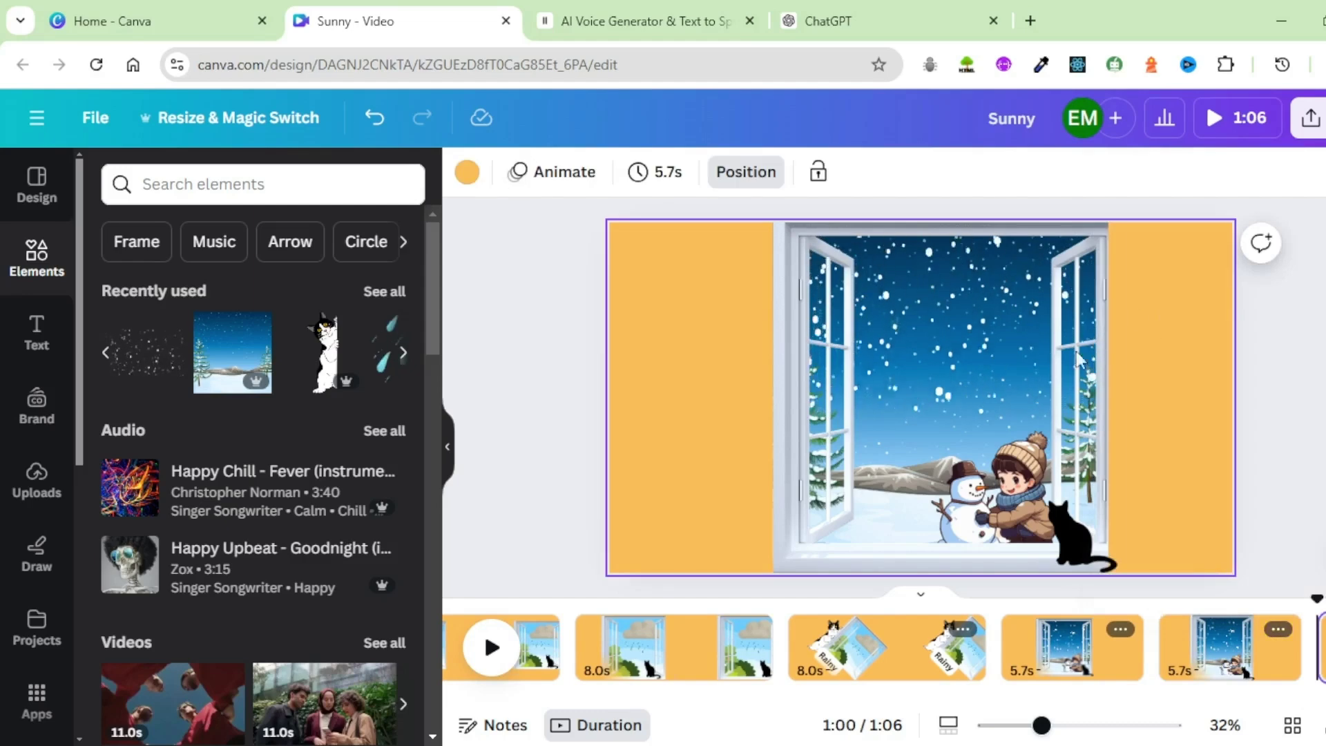
left_click(1091, 563)
left_click_drag(1108, 570, 1025, 508)
Delete the sitting black cat, rotate the snowy window into a diamond position and shrink it to fit the page
left_click(1024, 508)
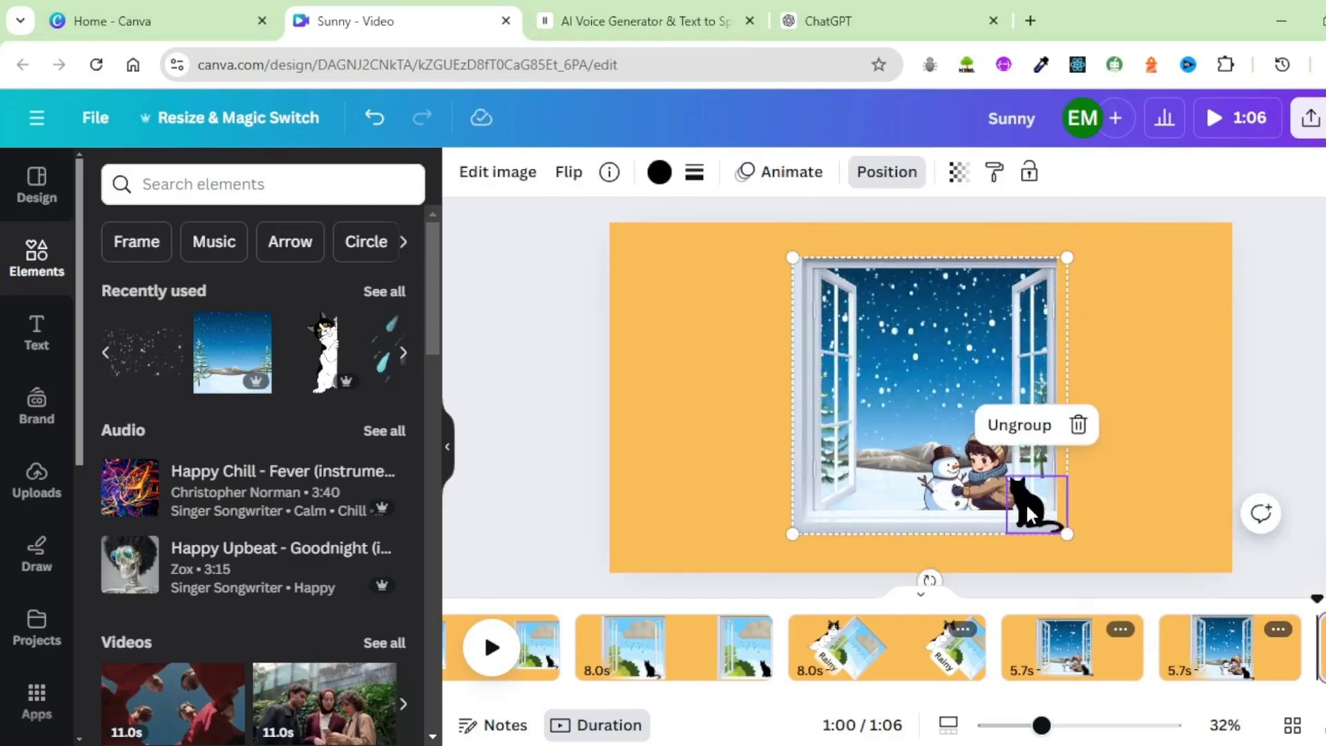
key("Delete")
left_click_drag(924, 579, 798, 527)
left_click_drag(1023, 423, 1022, 423)
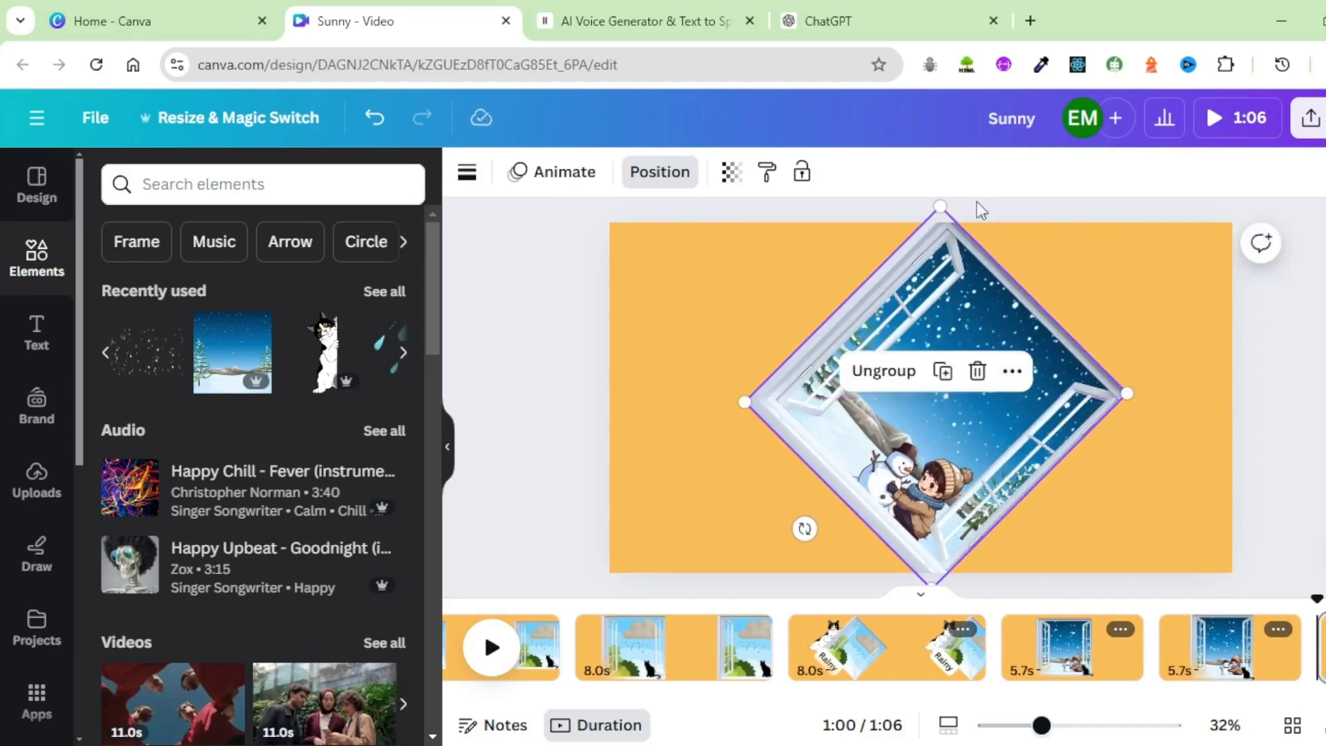
left_click_drag(941, 211, 940, 226)
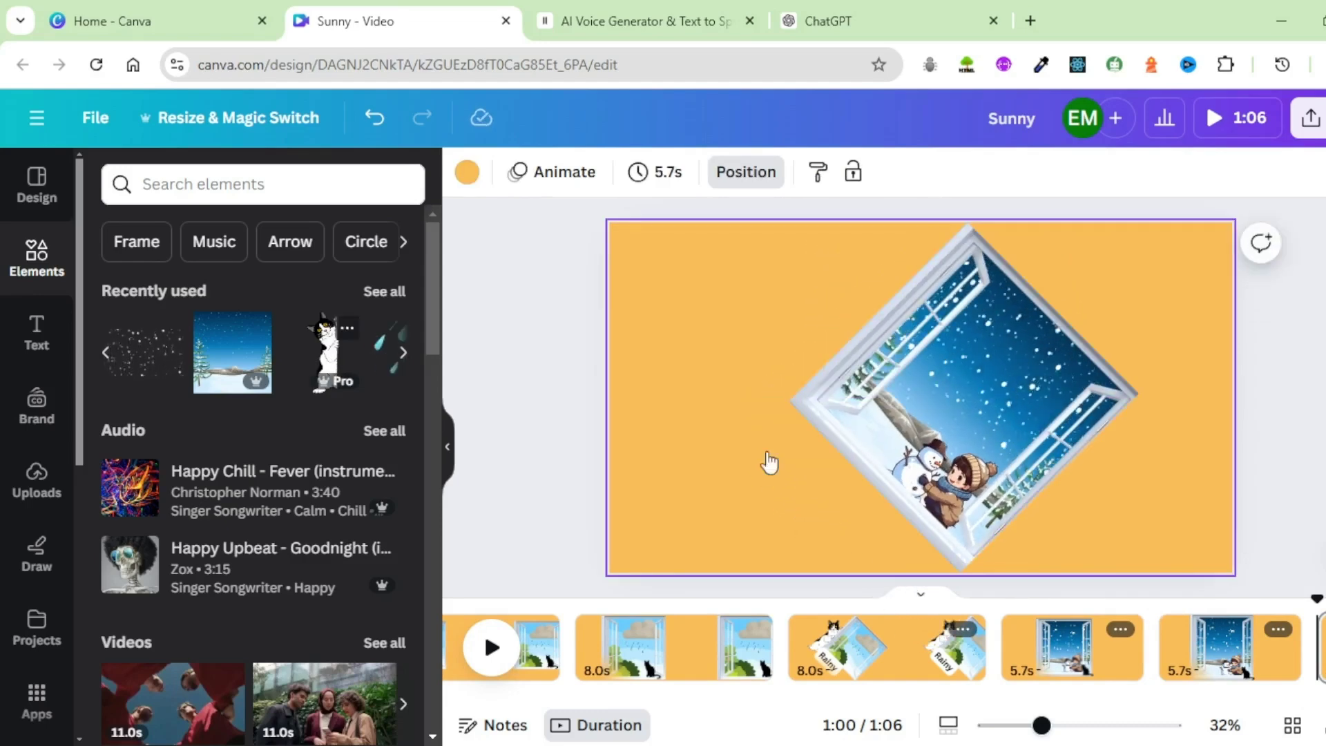
Add the standing black-and-white cat and tilt it to lean against the rotated snowy window's upper left edge
left_click(769, 463)
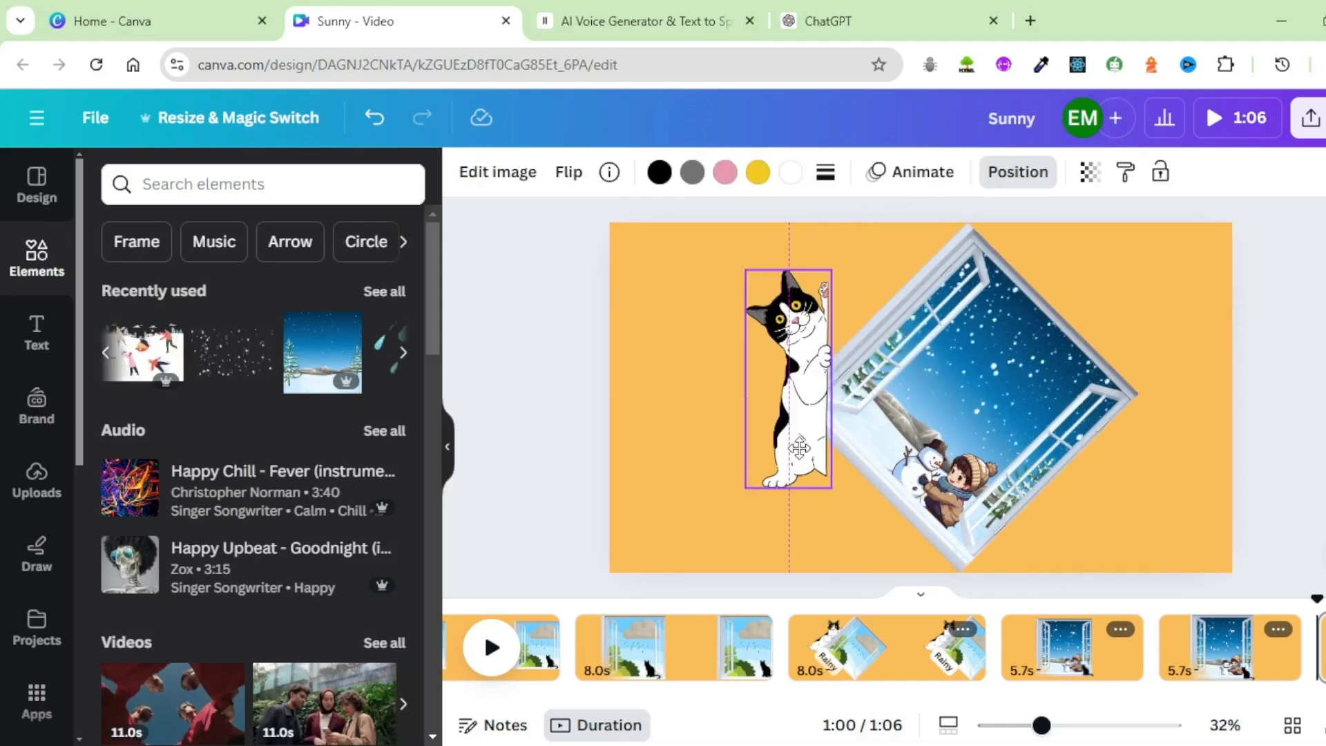
left_click_drag(878, 378, 839, 427)
left_click_drag(836, 366, 869, 304)
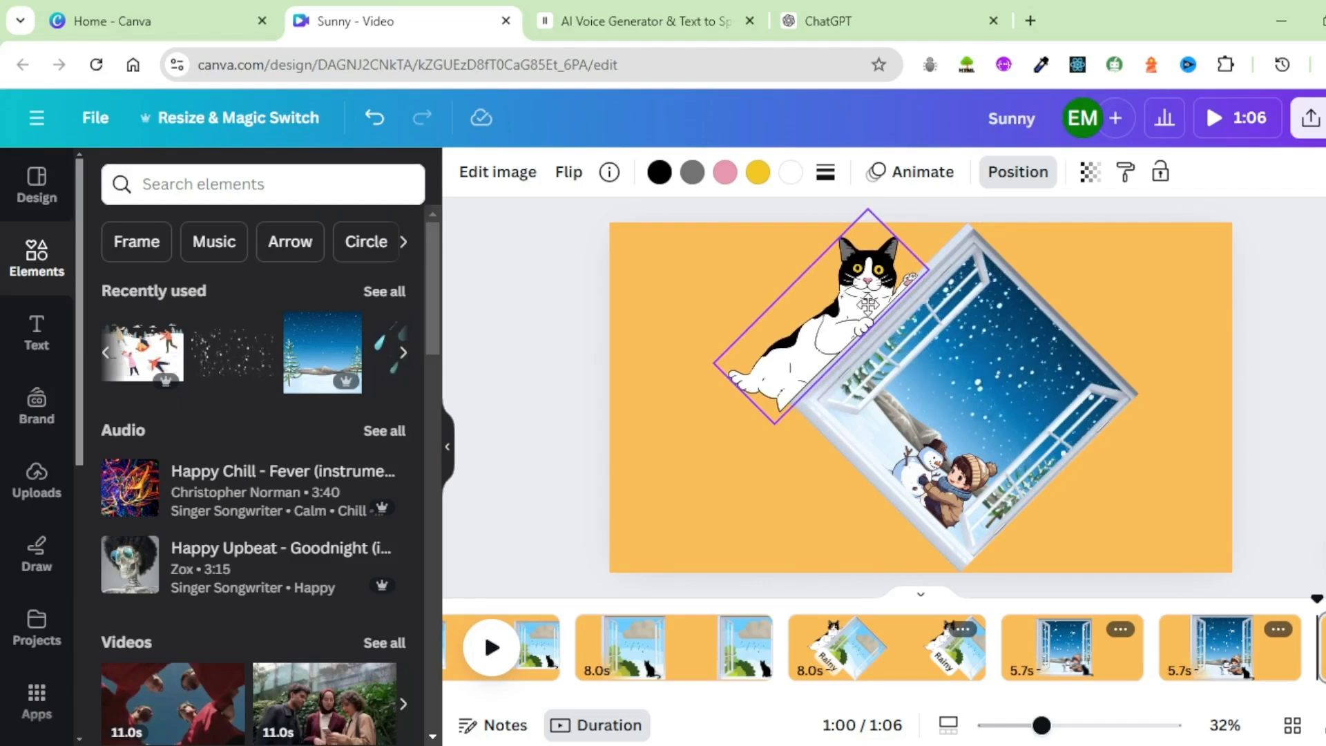
key("Escape")
Add a heading reading "Snowy" tilted along the window's lower left edge and give it a white Background effect
left_click(36, 331)
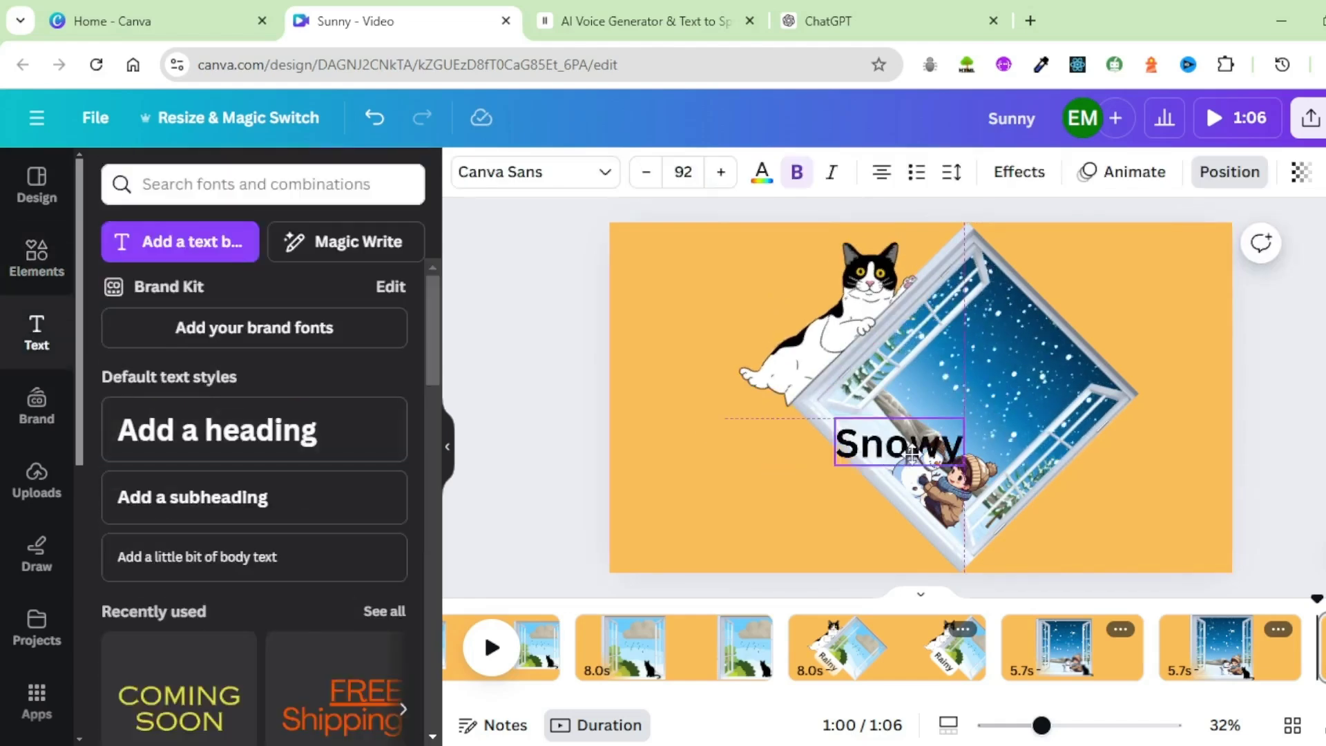
left_click_drag(942, 447, 899, 462)
left_click_drag(835, 528, 780, 514)
left_click(1020, 172)
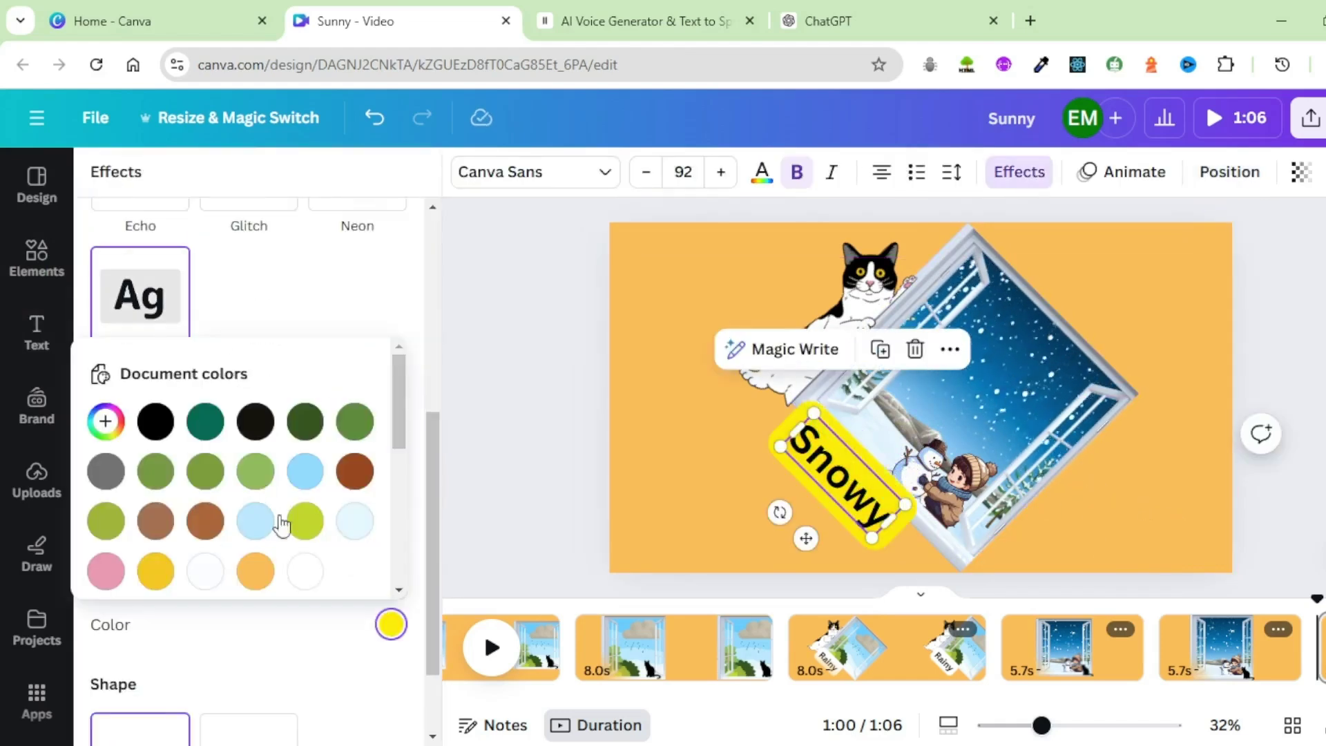
scroll(306, 550, "down", 3)
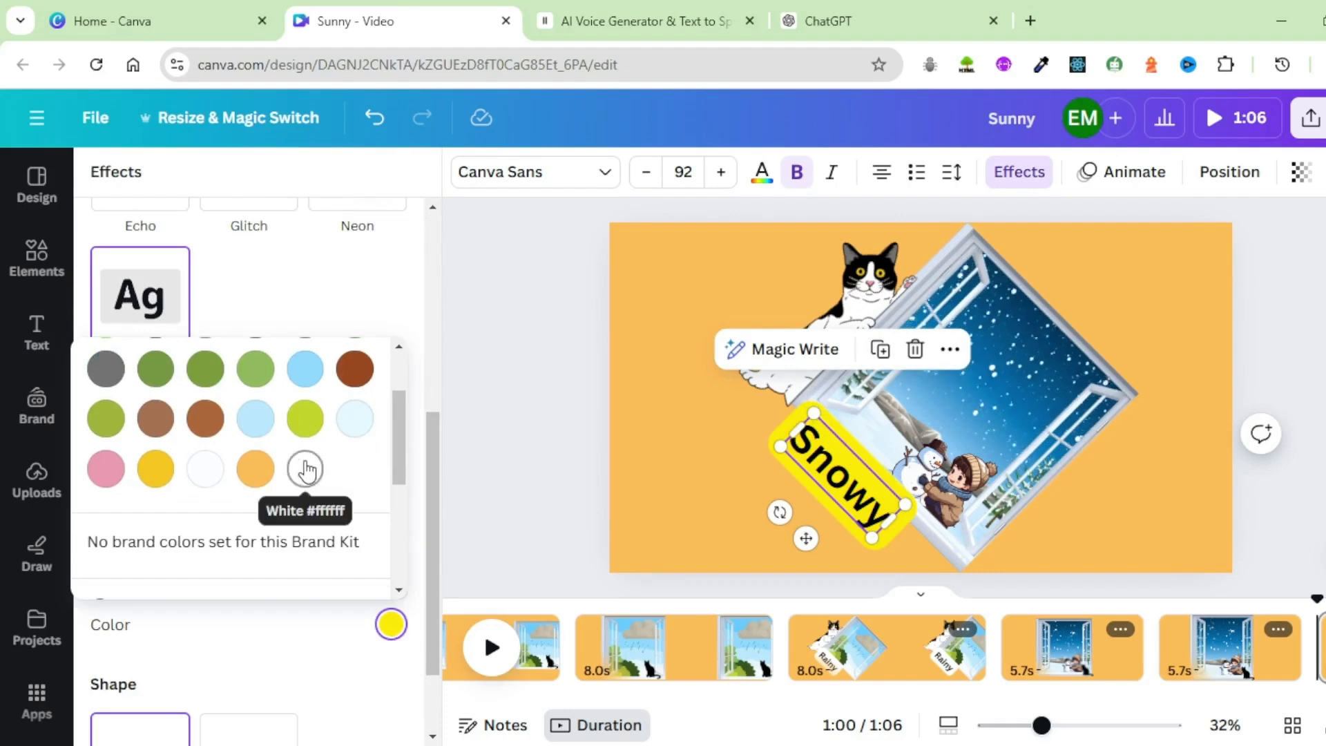
left_click(305, 467)
left_click(1144, 510)
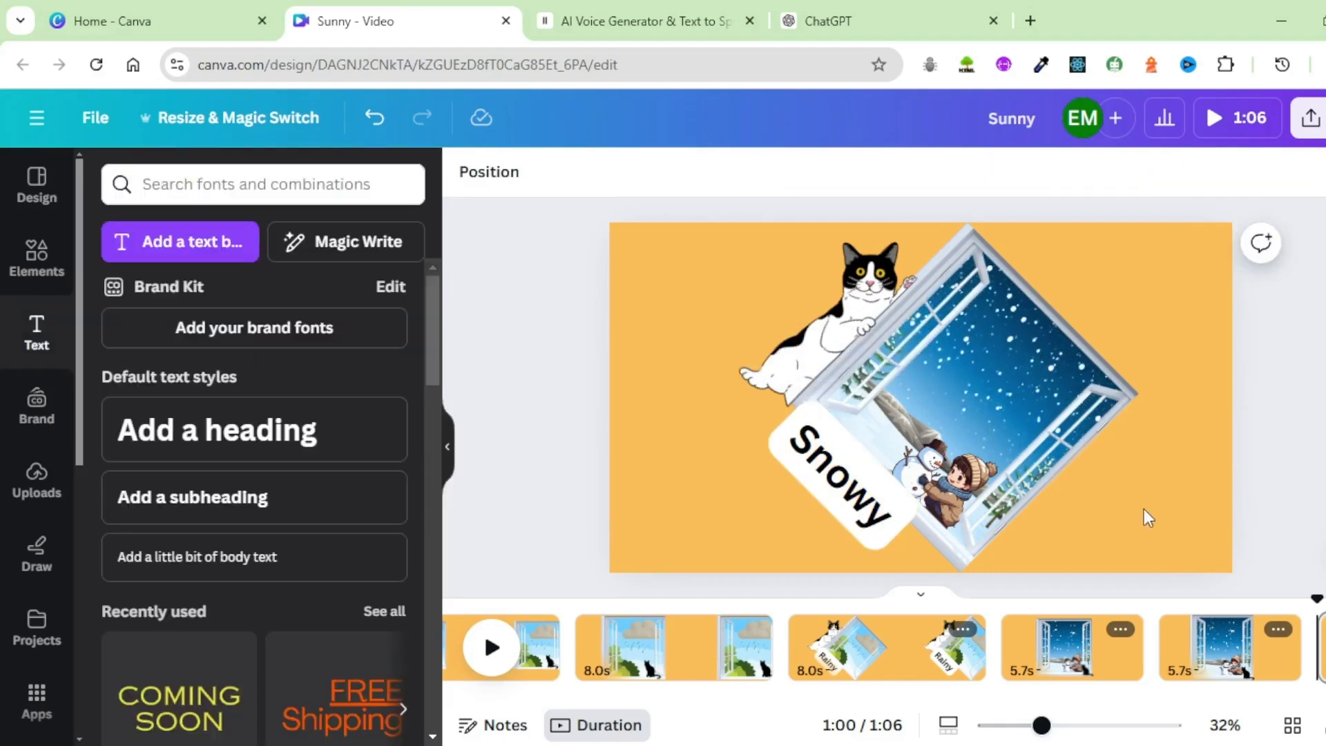
Switch to ChatGPT and review the weather scenes in the video script
left_click(863, 20)
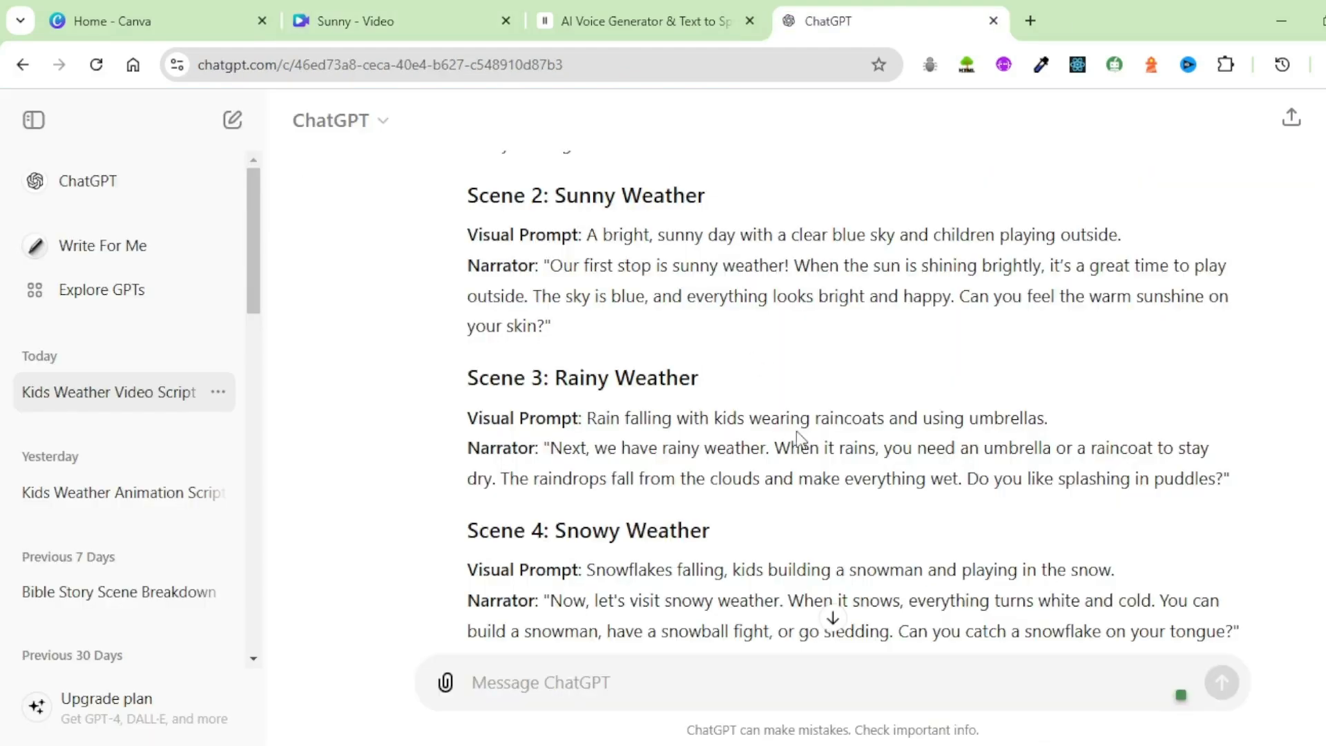
scroll(800, 435, "down", 3)
scroll(764, 435, "down", 1)
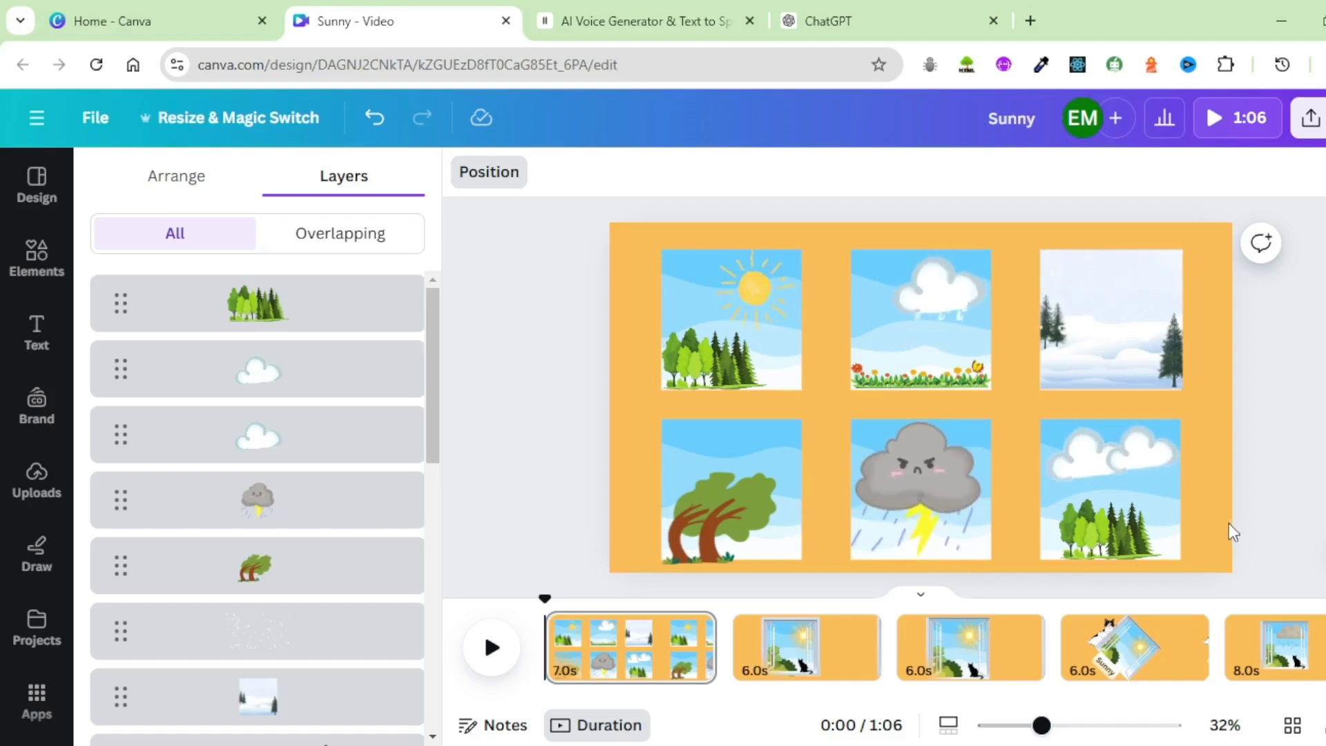
Switch to ElevenLabs and highlight the existing question in the text-to-speech box
left_click(655, 23)
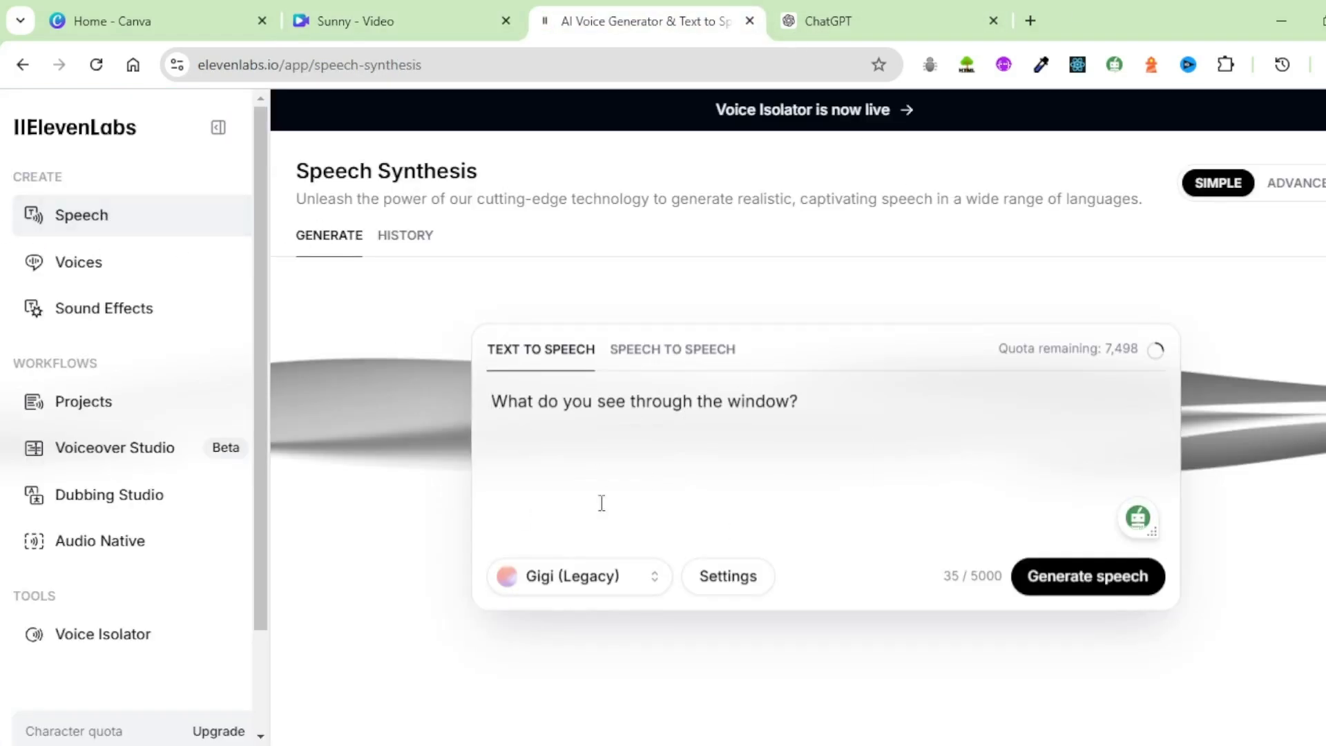
left_click(858, 404)
left_click_drag(843, 409, 491, 397)
left_click_drag(840, 414, 496, 399)
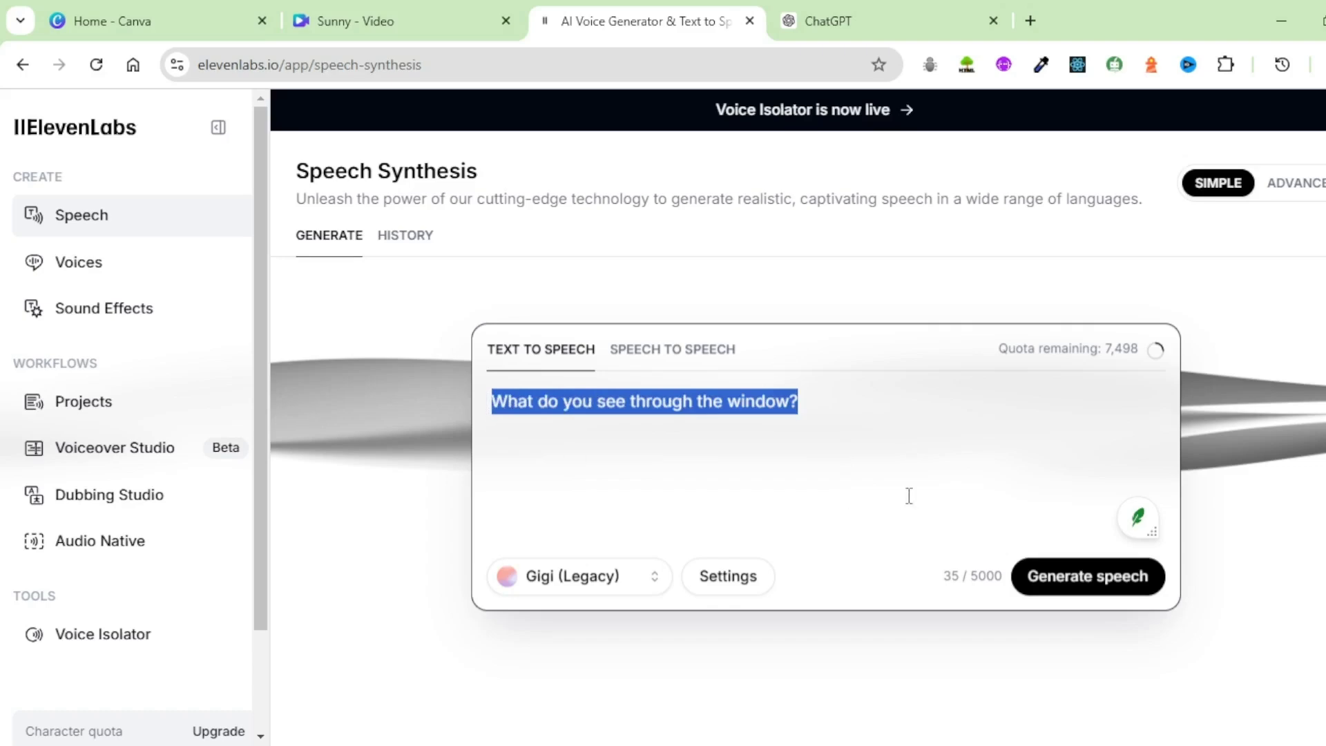
Go back to ChatGPT and highlight the narrator's lines of the Scene 2 Sunny Weather section for reading
left_click(888, 23)
scroll(679, 356, "up", 5)
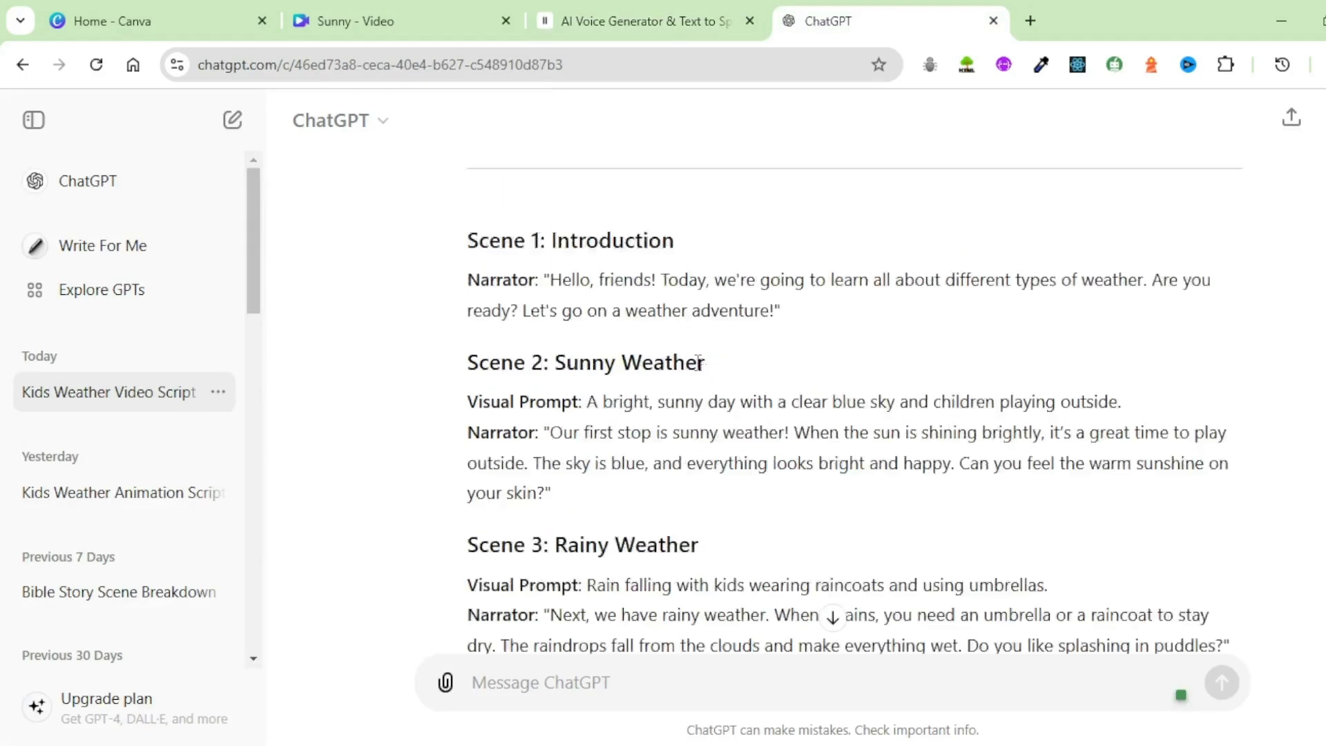
scroll(529, 373, "down", 2)
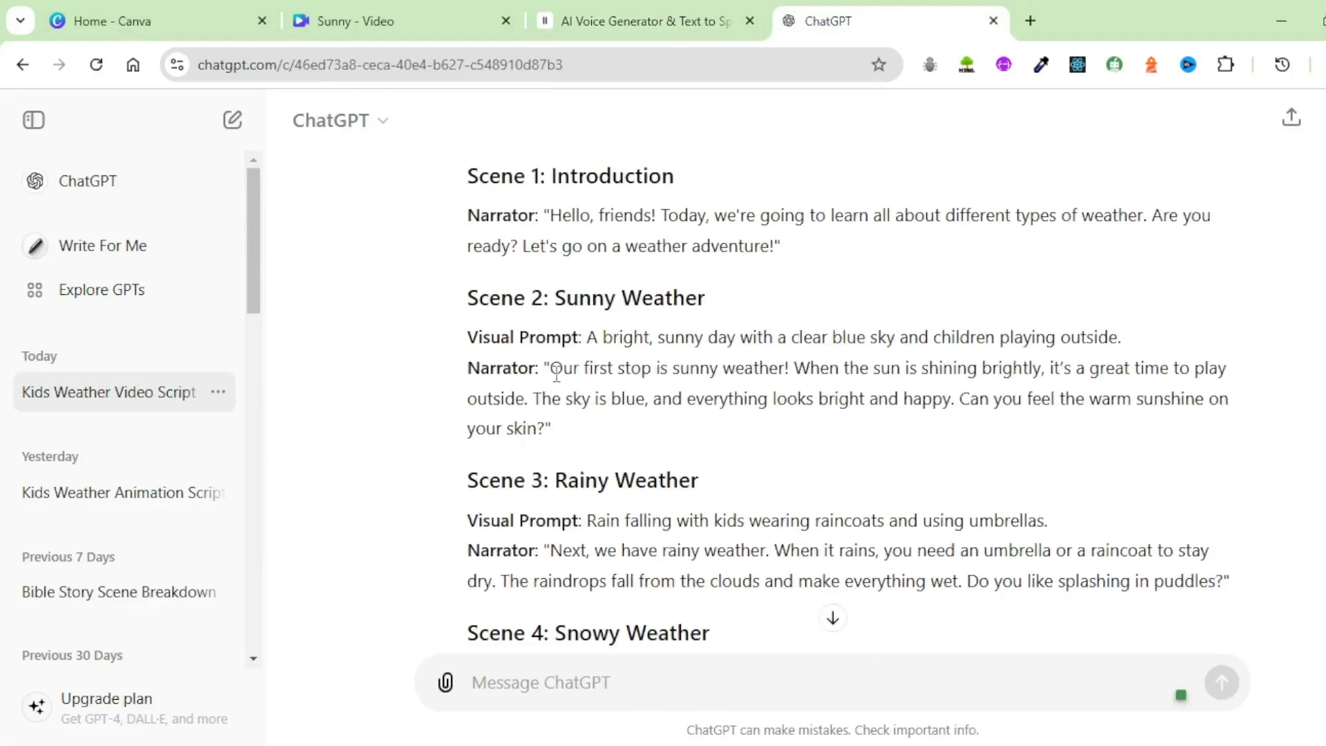
left_click_drag(554, 373, 1219, 397)
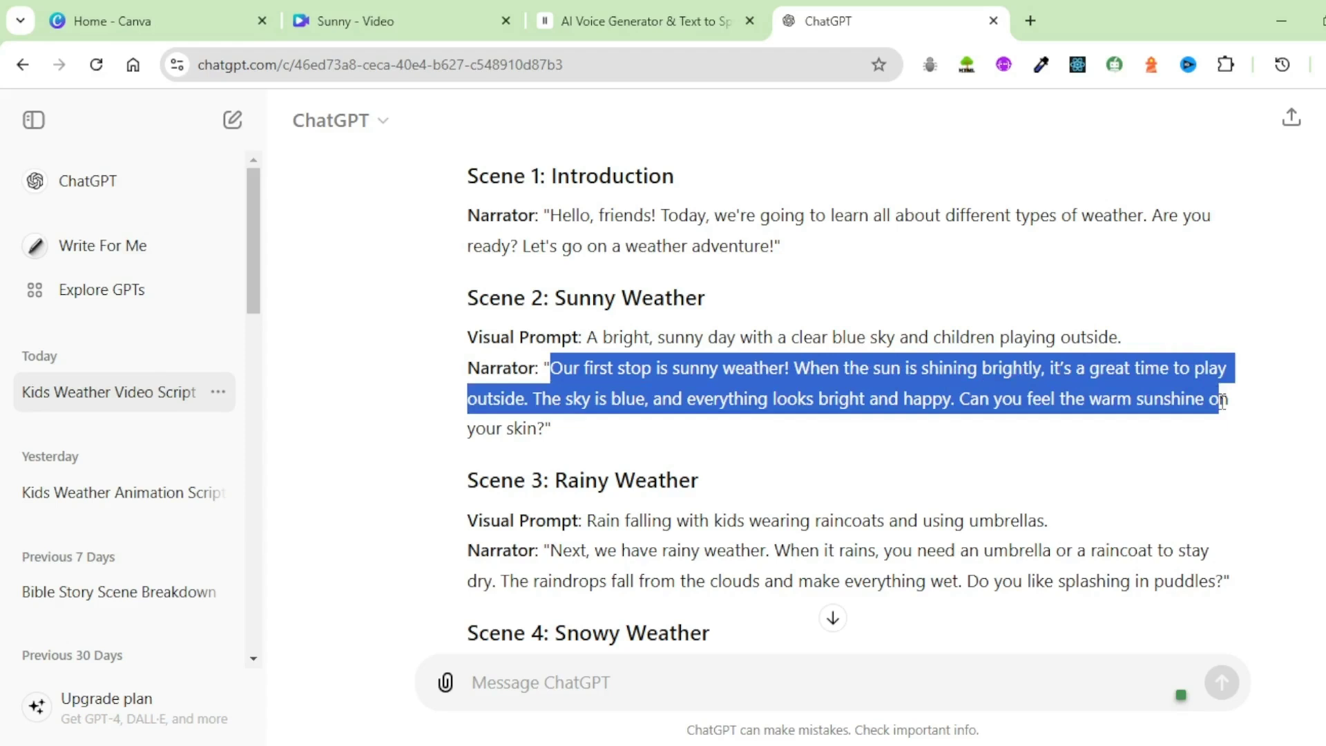
left_click(481, 394)
left_click_drag(556, 371, 557, 399)
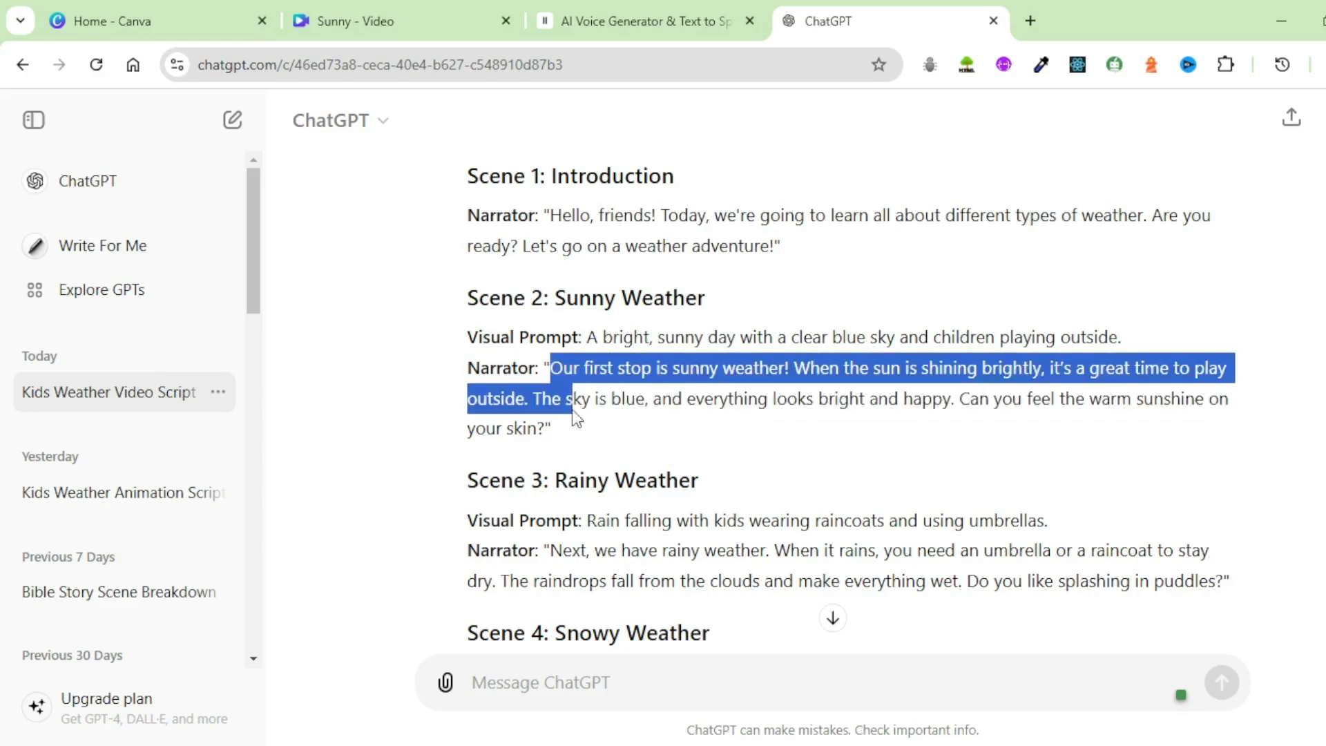
Return to ElevenLabs and replace the speech text with "Hi there, I am going to teach you about the types of weather"
left_click(373, 21)
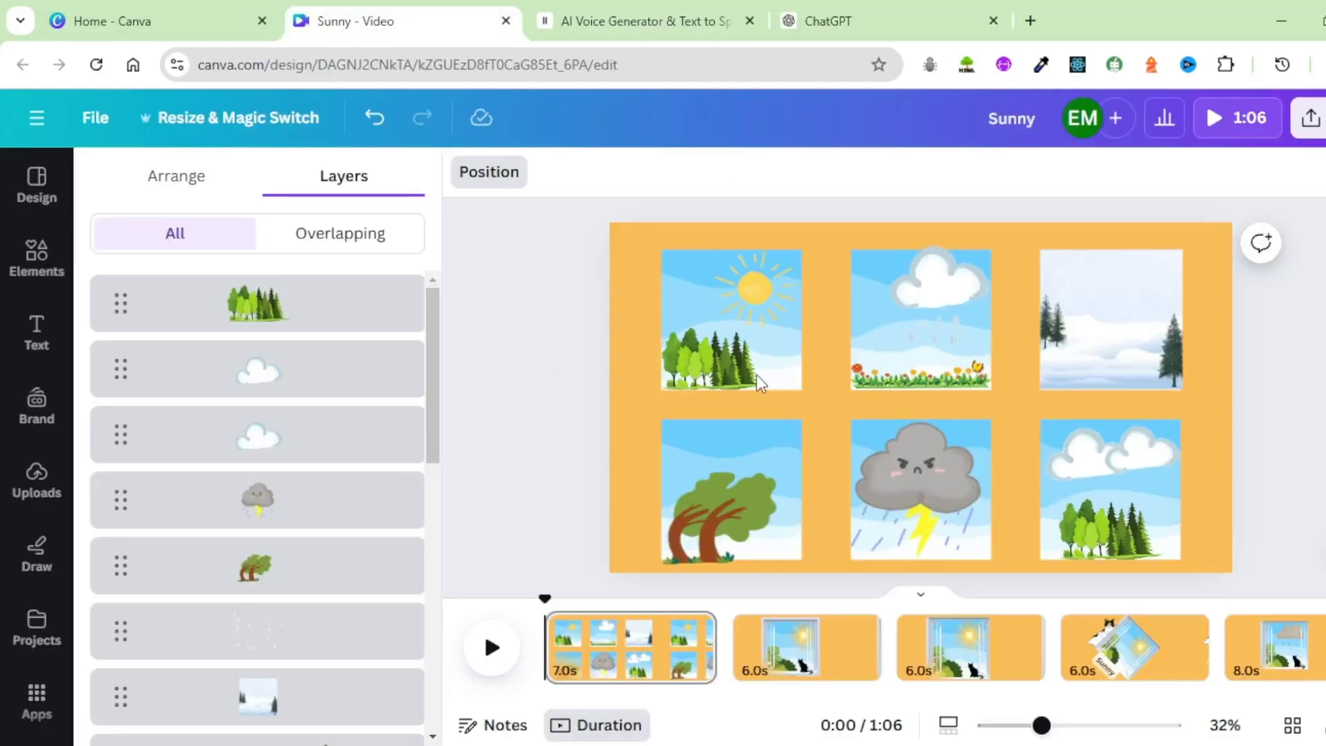
left_click(675, 21)
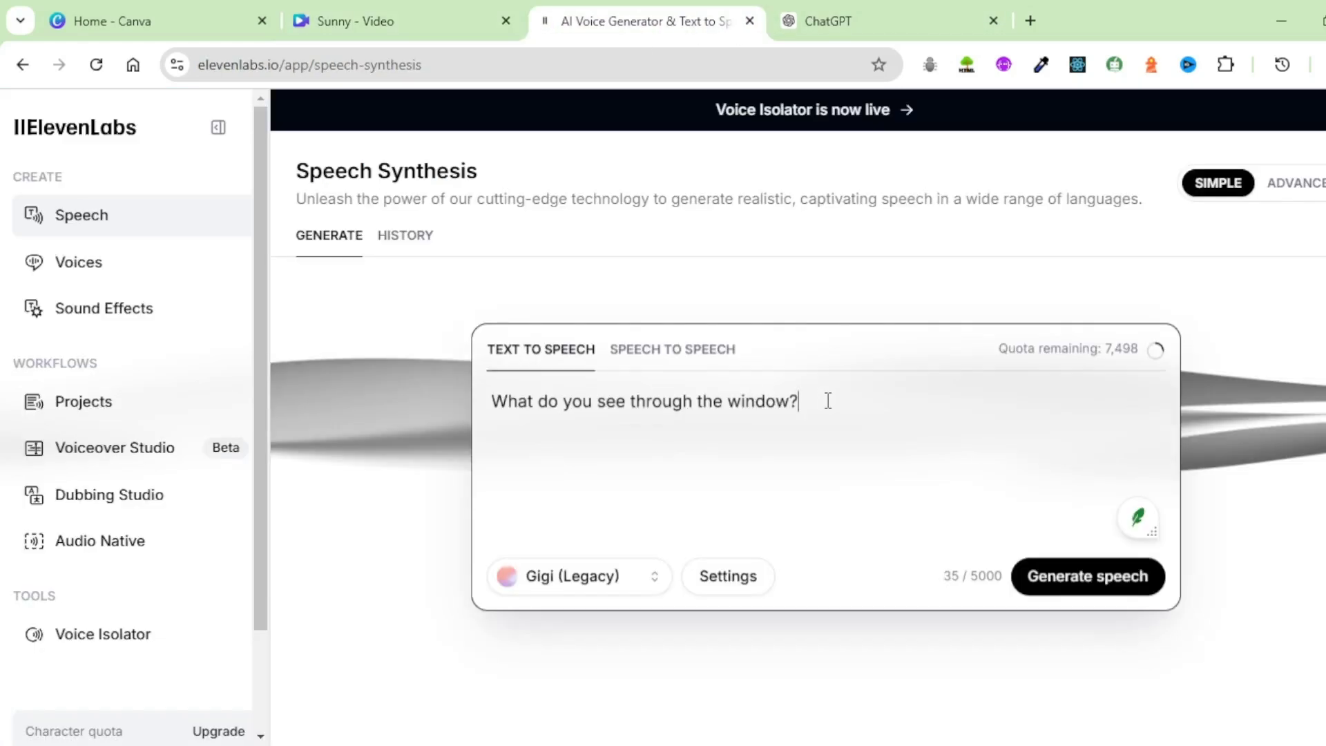
key("ctrl+a")
type("Hi there, I am going to teach you about the types of weather")
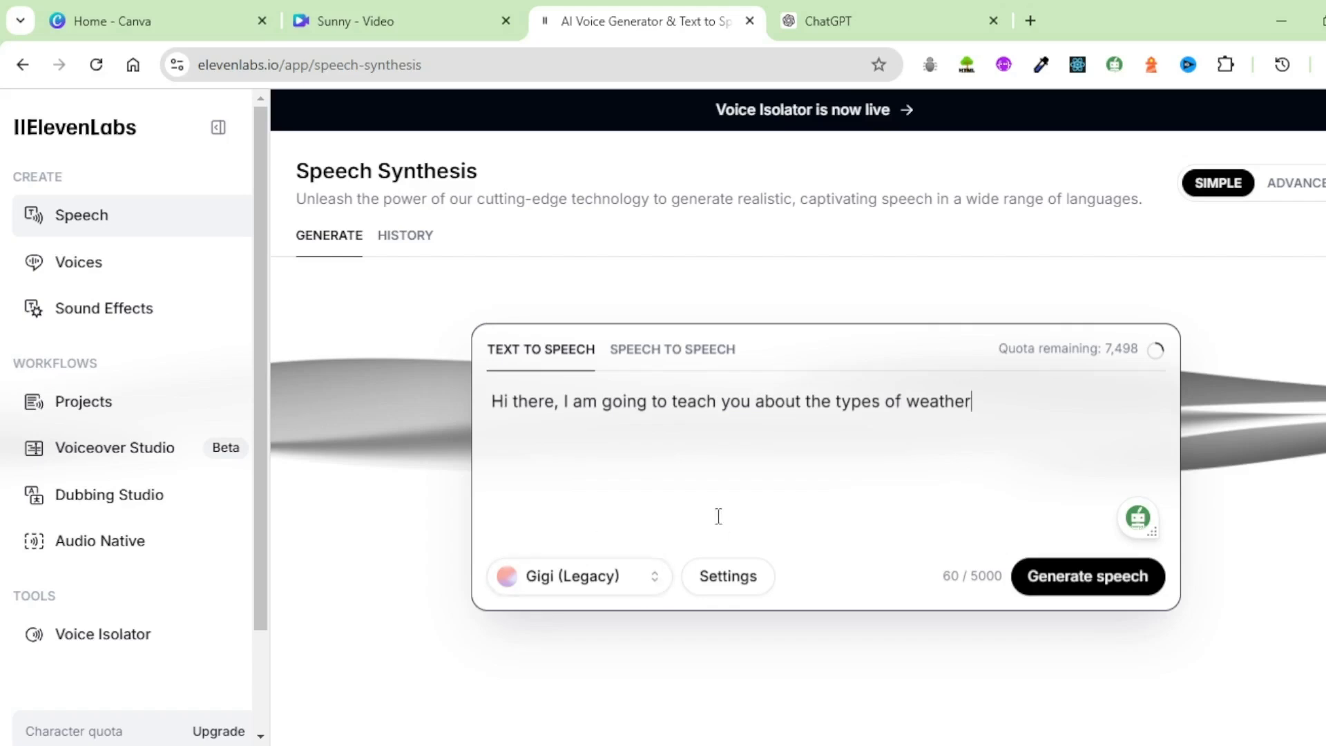
Browse the available voices and preview the selected Gigi (Legacy) voice, keeping it as the narrator
left_click(596, 579)
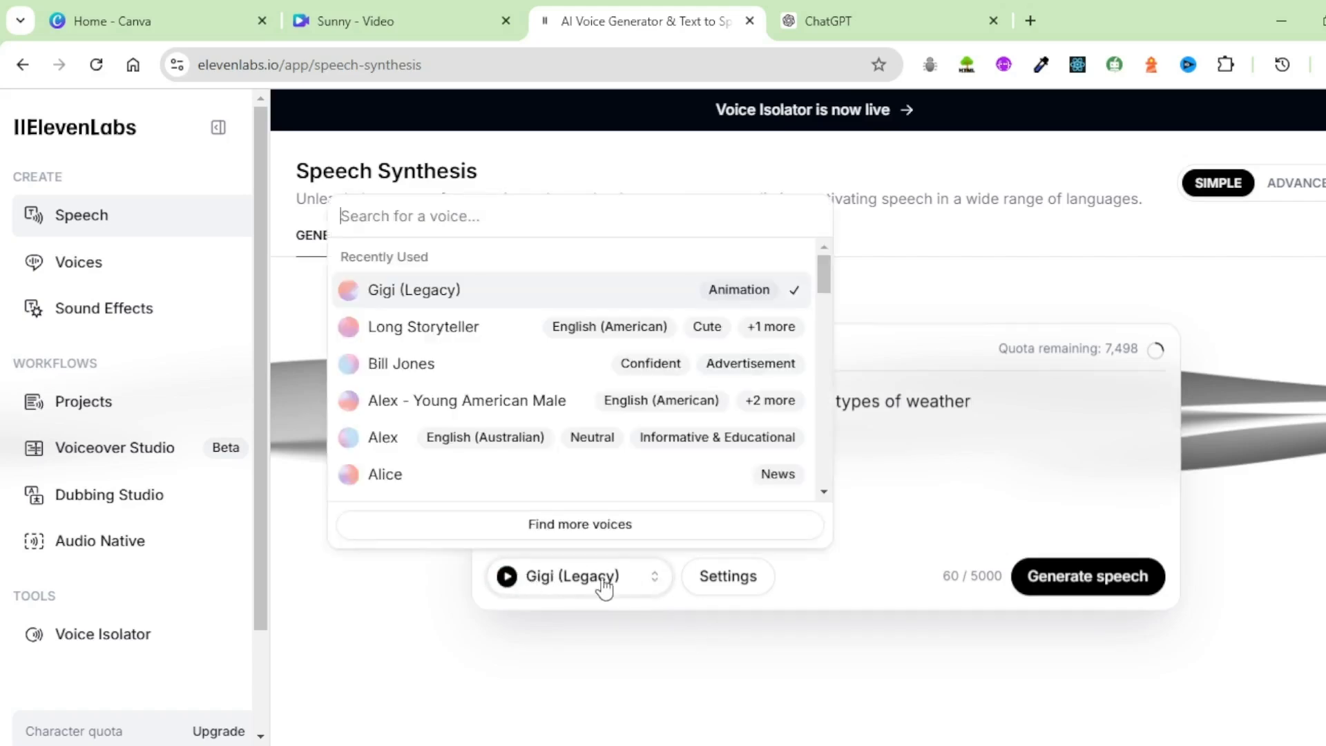
scroll(483, 367, "down", 1)
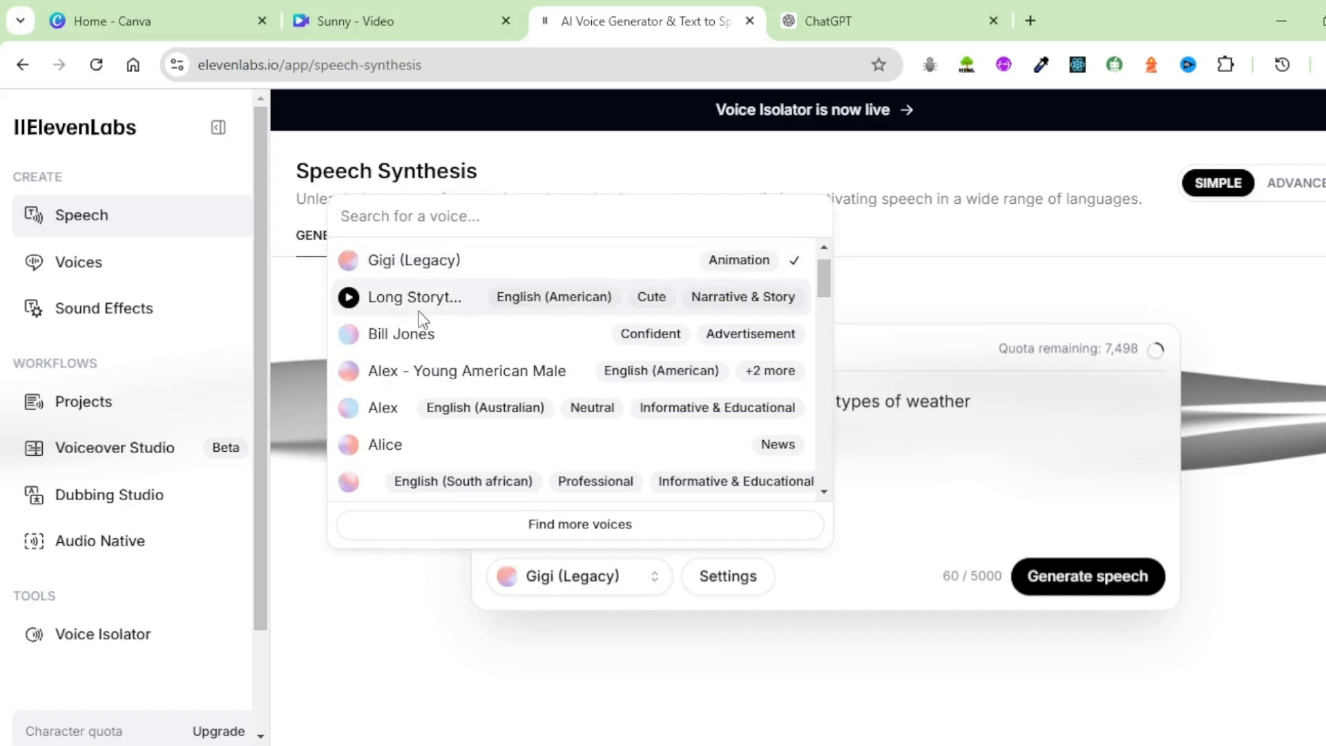
scroll(419, 319, "down", 2)
scroll(436, 347, "up", 3)
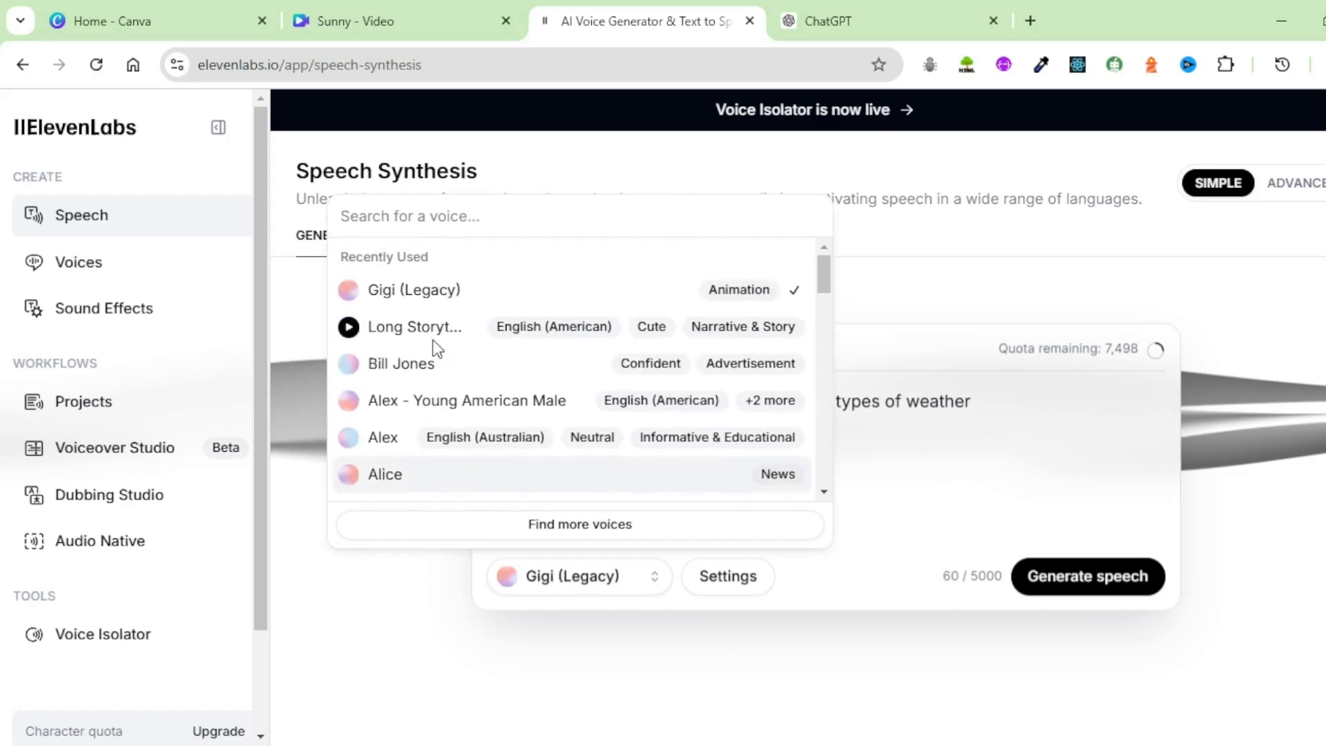
left_click(349, 291)
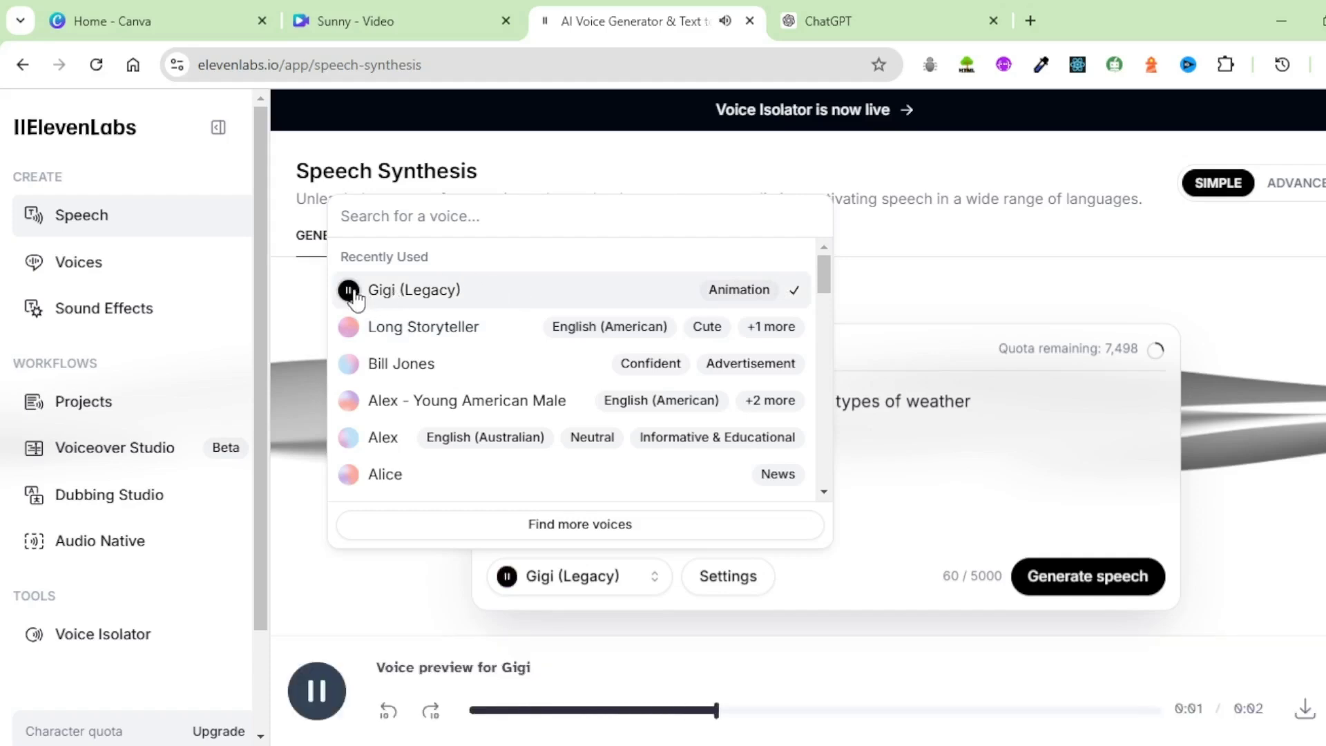
left_click(926, 477)
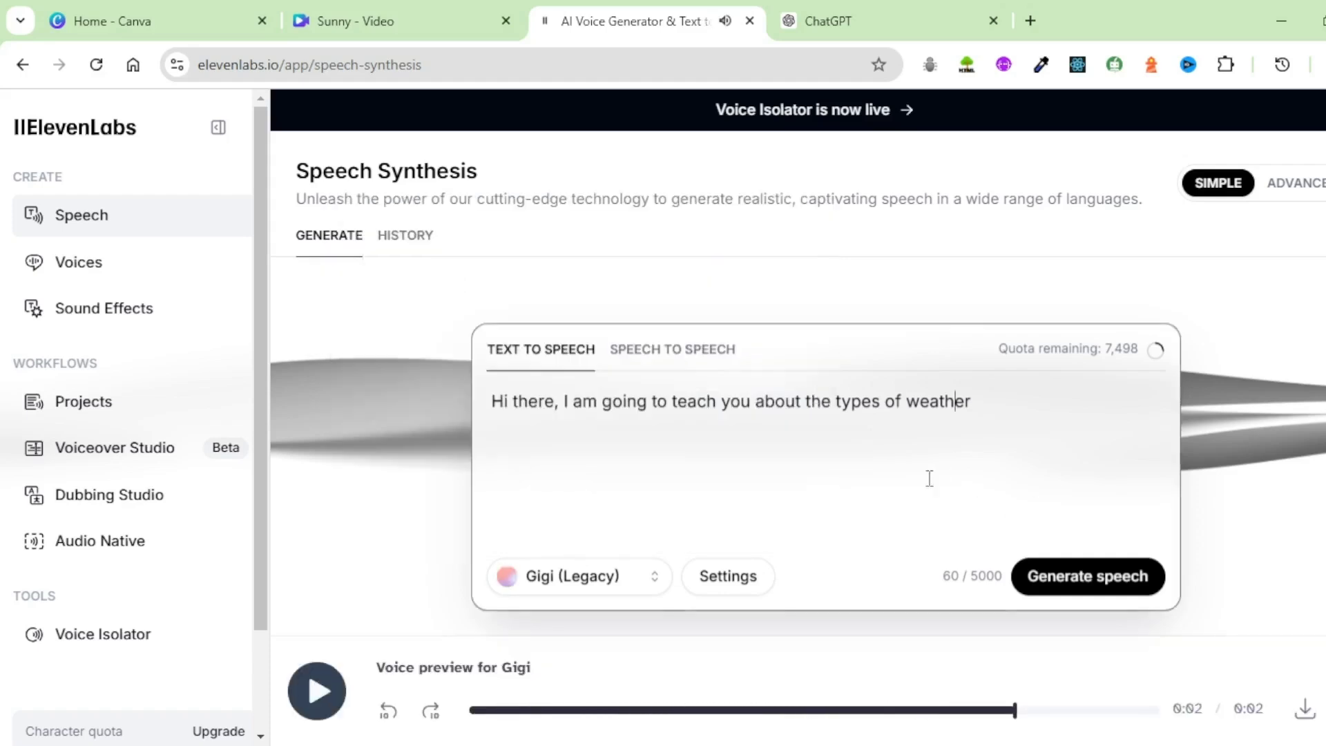
Generate the greeting narration with the Gigi (Legacy) voice and download the audio
left_click(1084, 581)
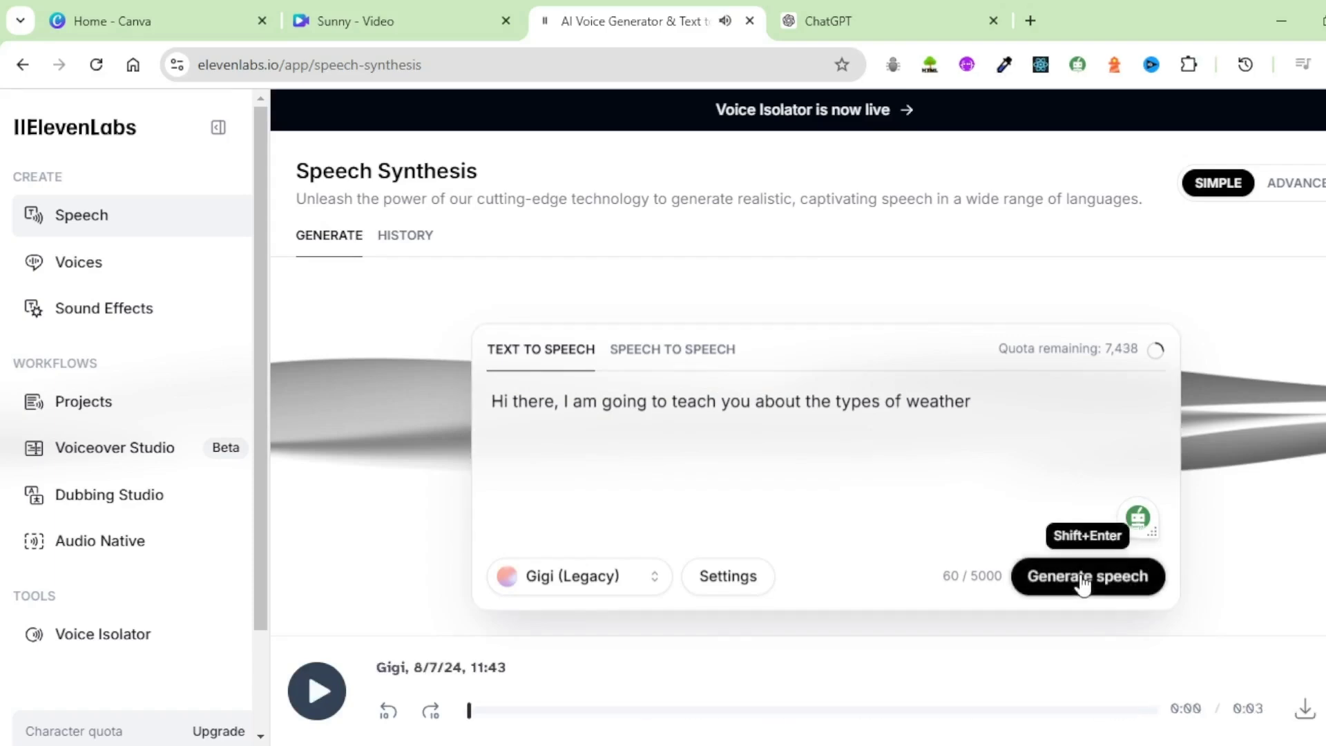
left_click(1306, 717)
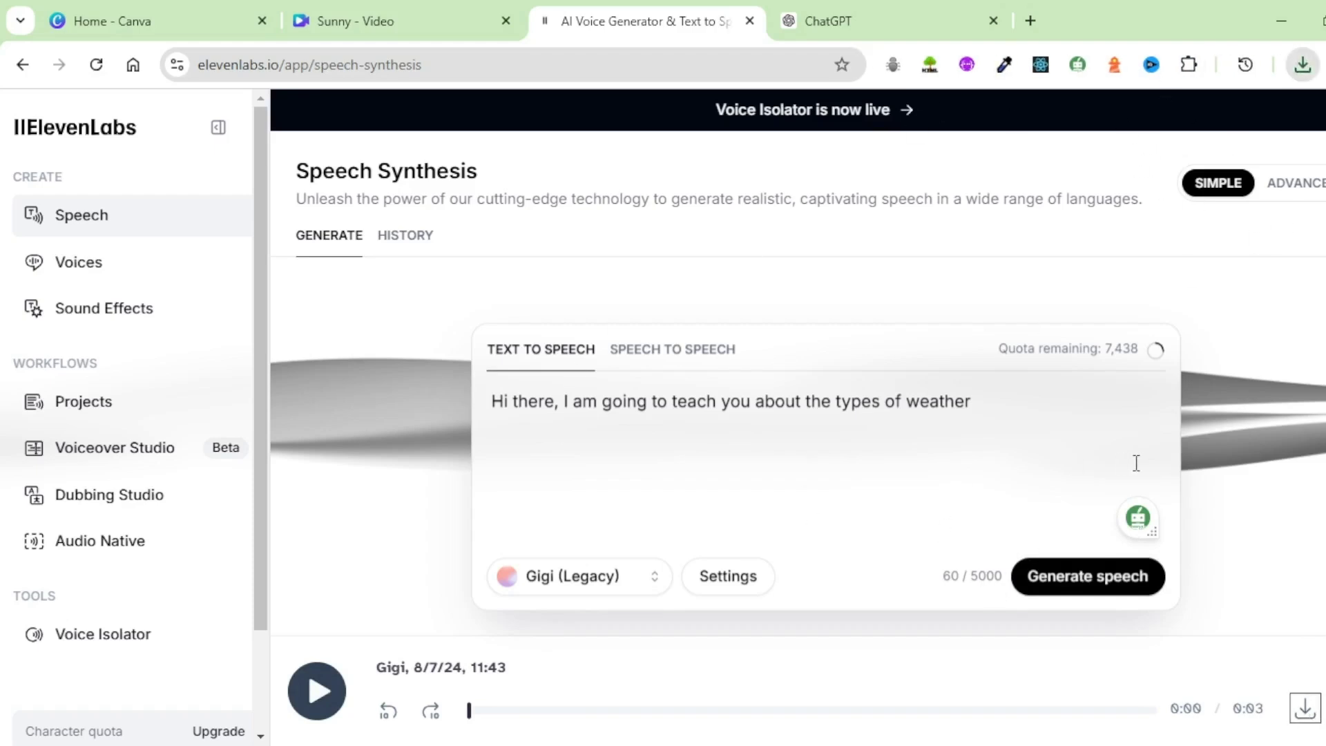
Replace the text with "That's right, it's the sun. When we can see the sun, we say it's sunny." and generate its speech
left_click(996, 408)
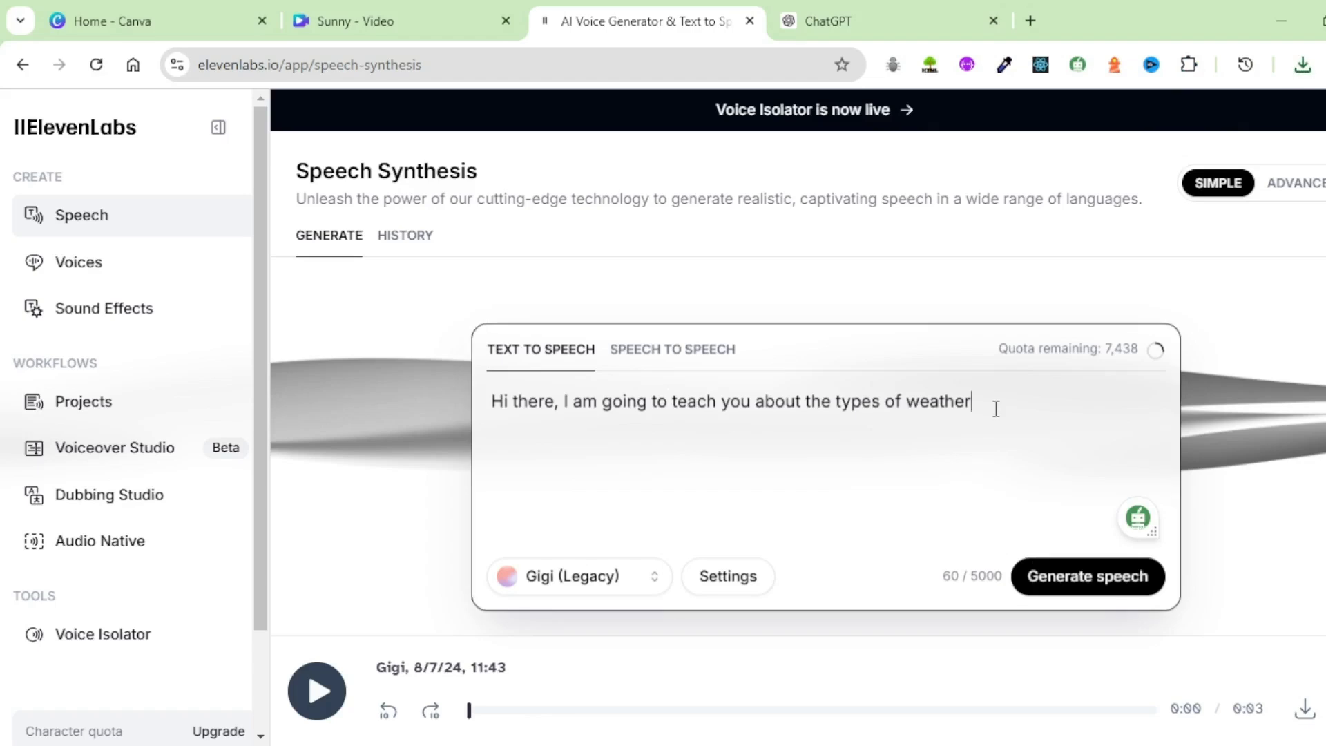
key("ctrl+a")
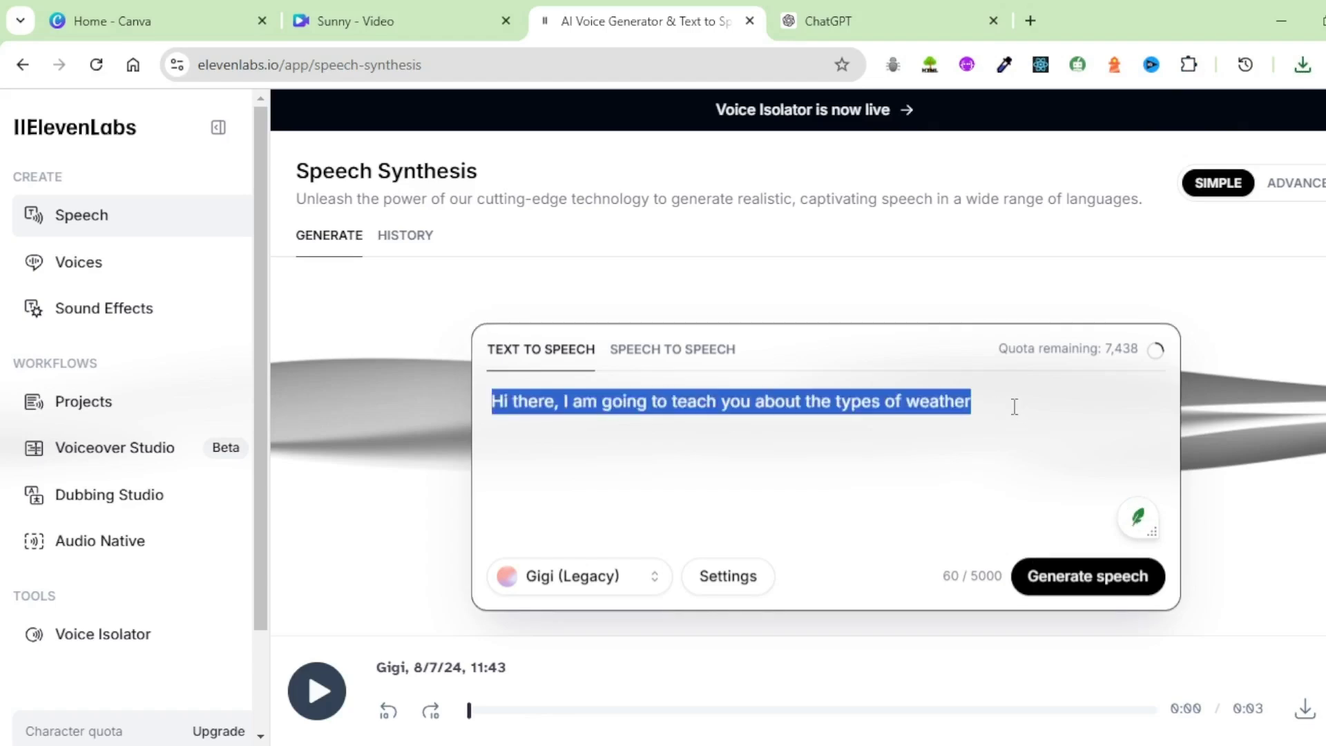
type("What do you see outside the window?")
left_click(1075, 581)
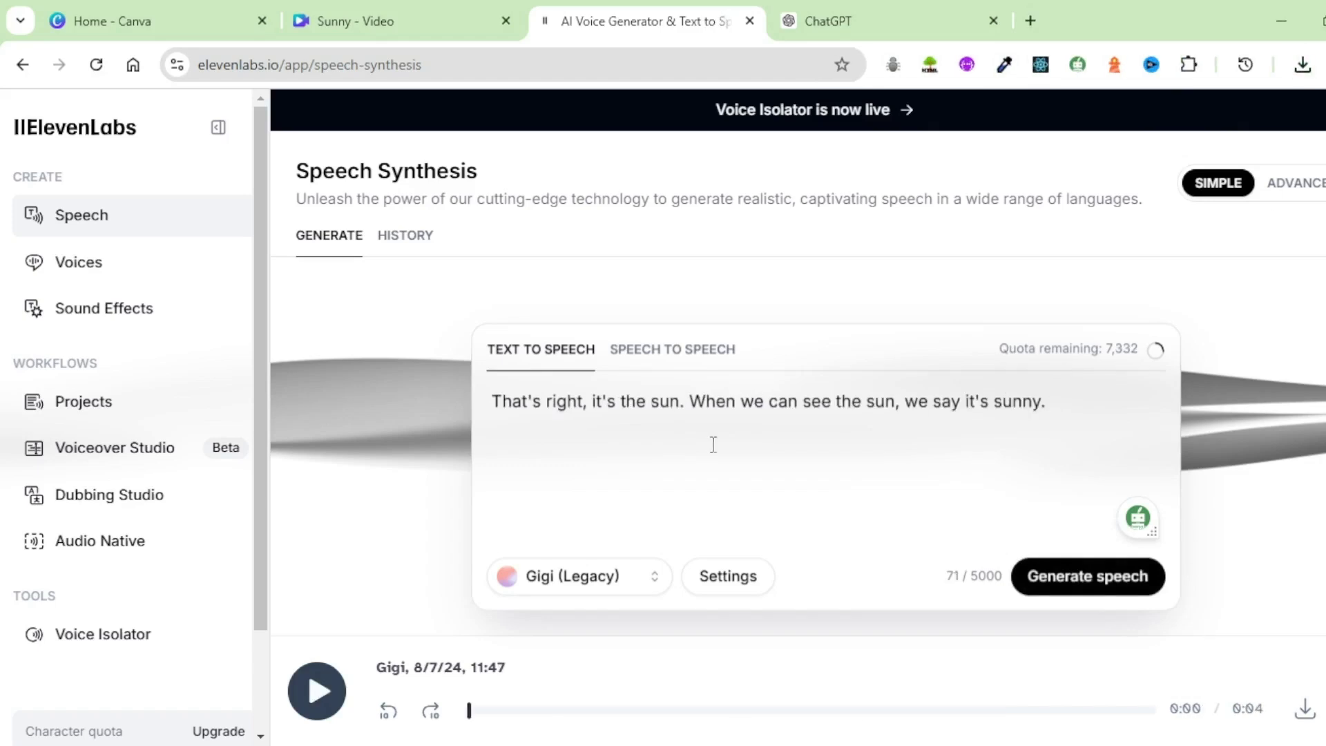
Add pause dots after "it's the sun" and after "When we can see the sun," and generate the speech again
left_click(684, 402)
type("....")
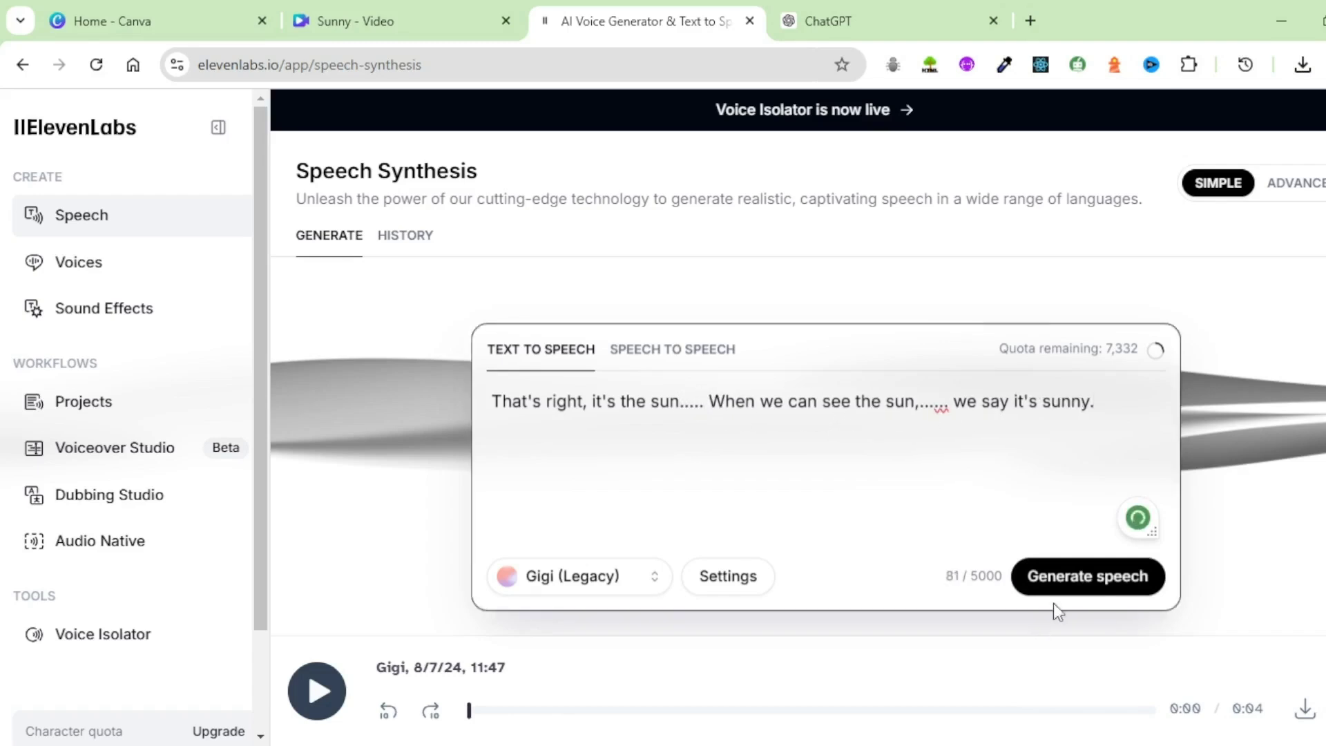
left_click(1084, 581)
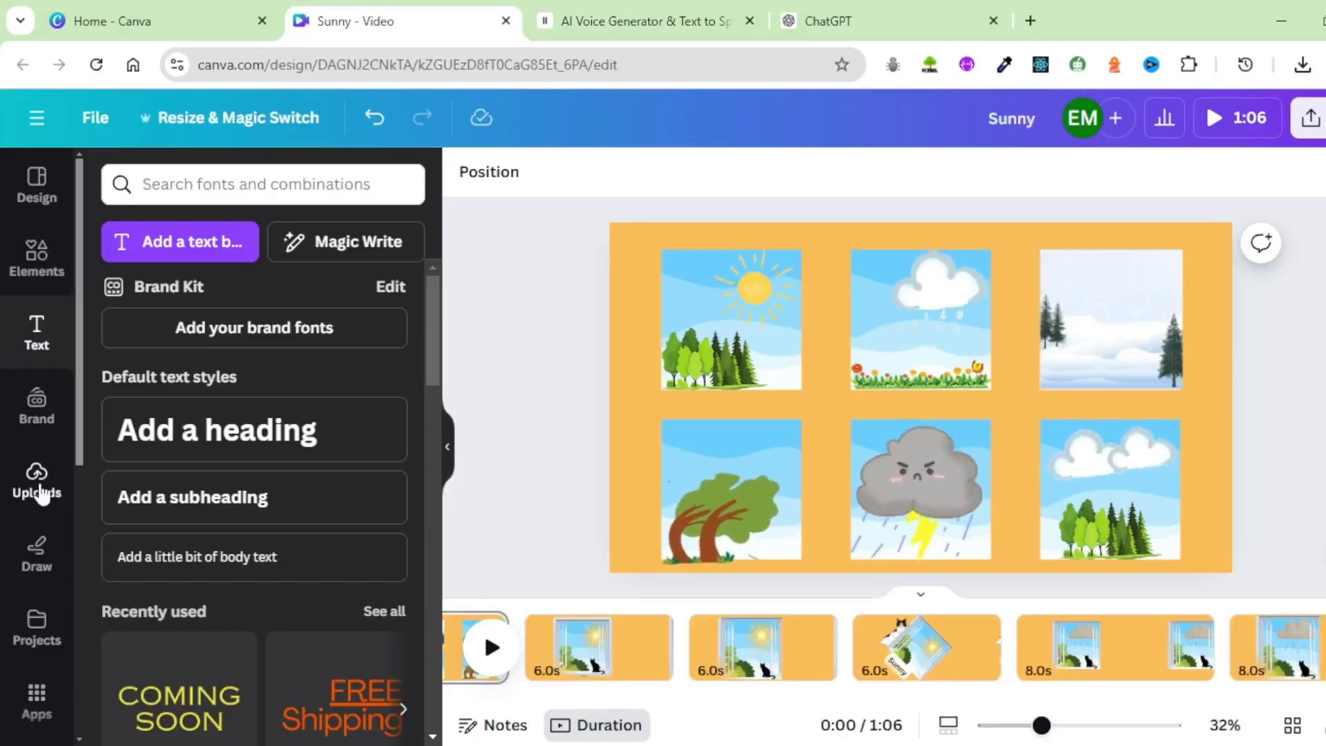
In the Canva video, add the uploaded Narrator 1.mp3 under the first page and trim that page to 3.2 s
left_click(39, 484)
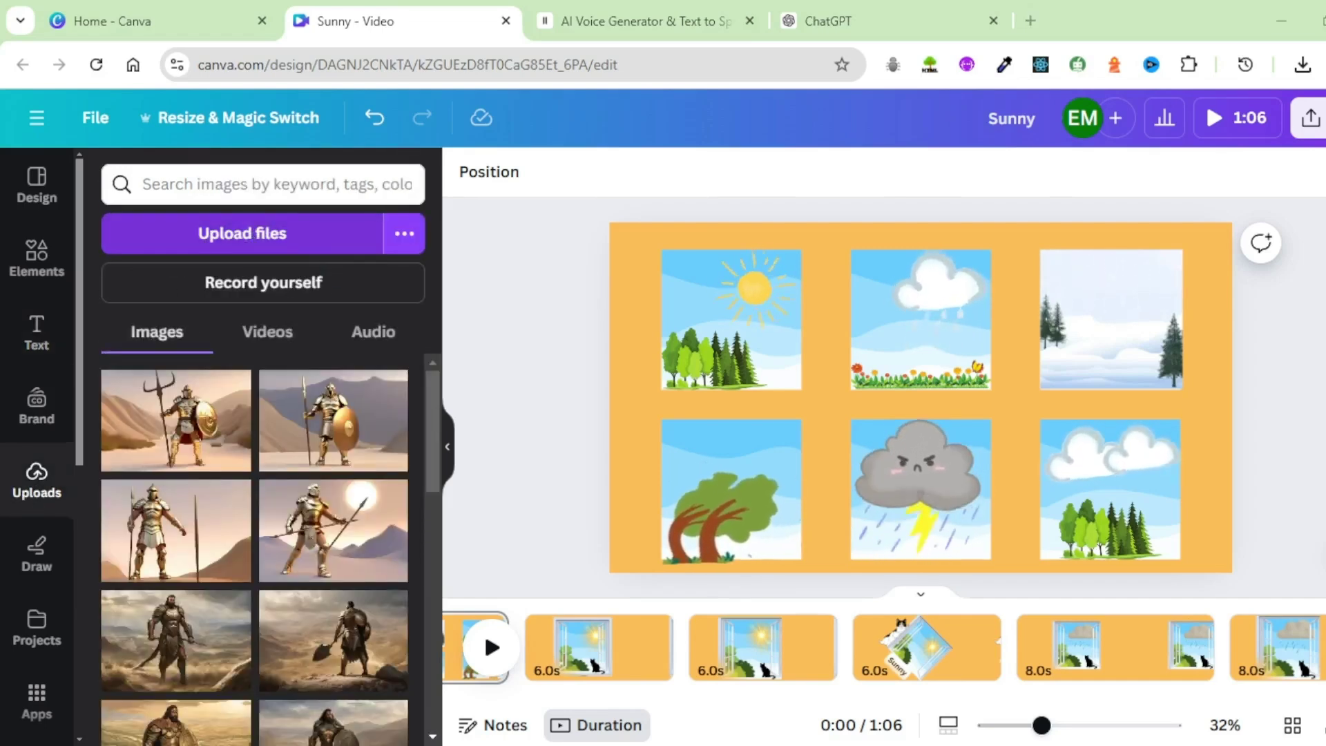
left_click(373, 332)
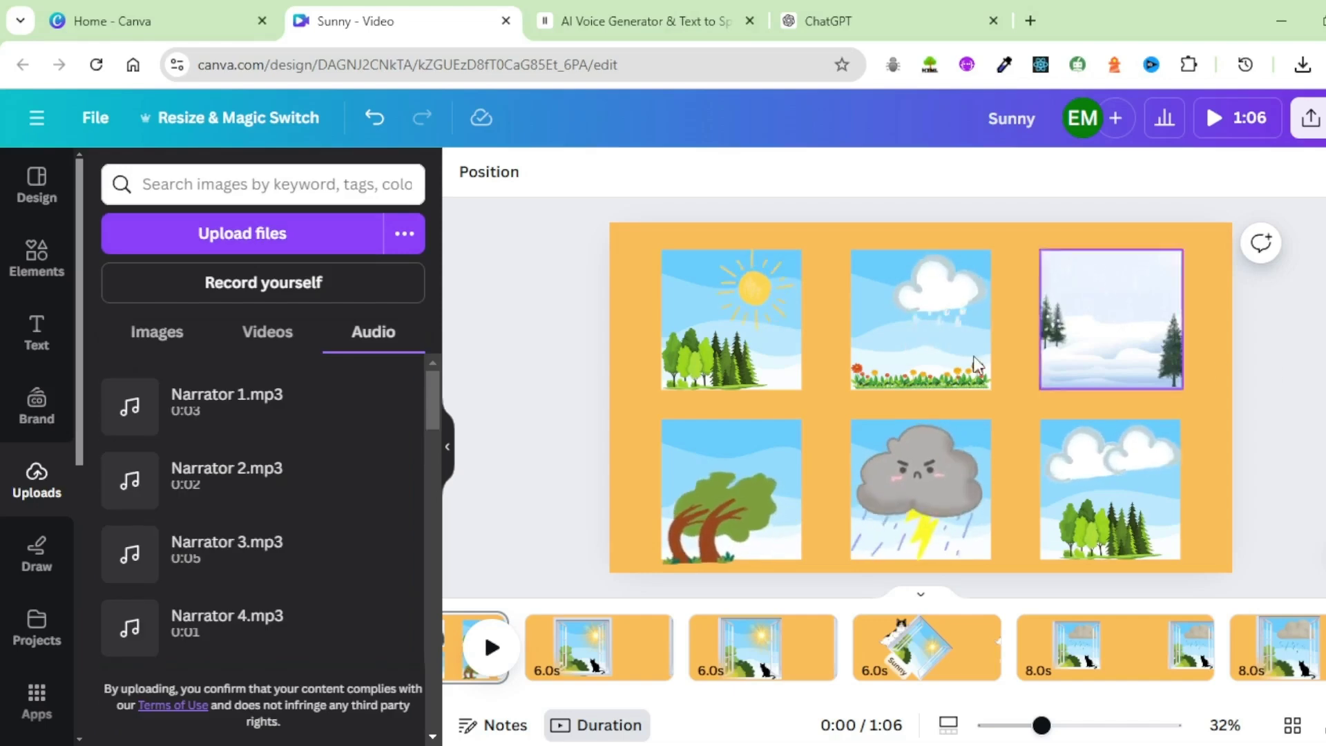
left_click(615, 636)
scroll(545, 384, "up", 1)
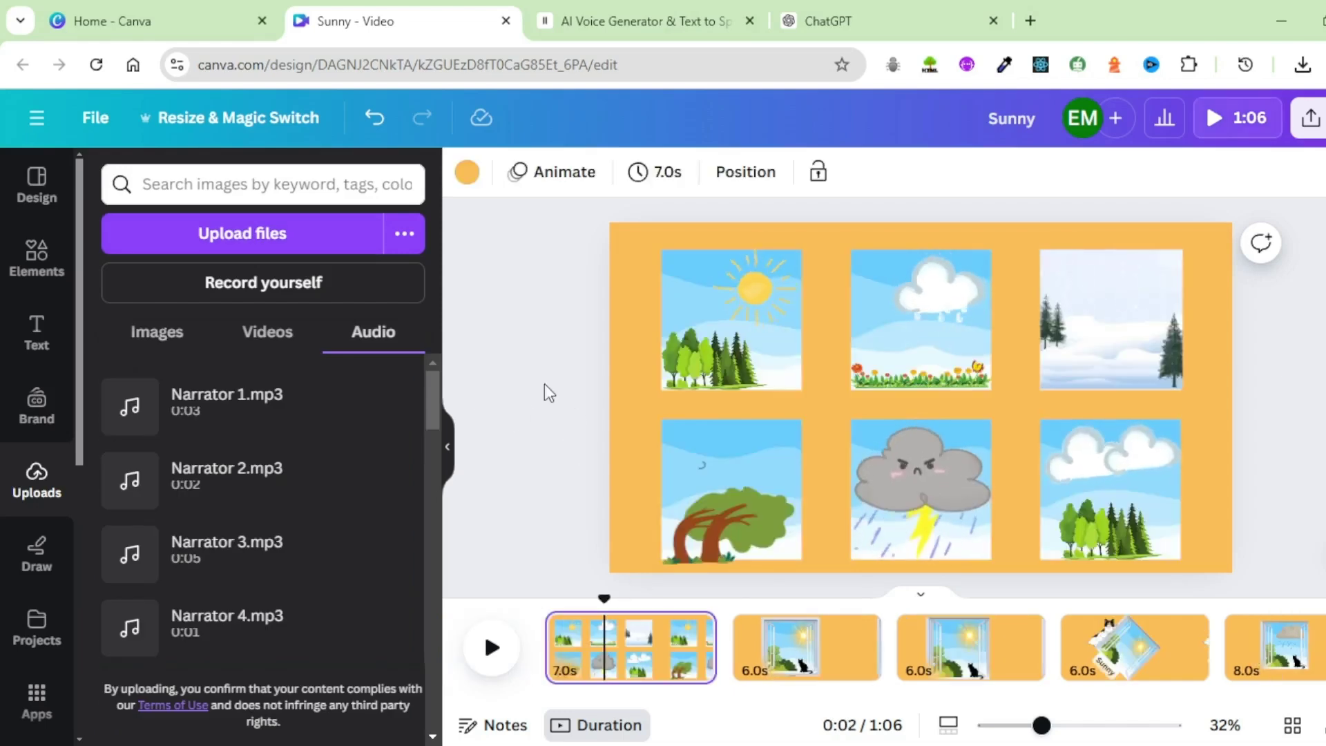
left_click_drag(297, 408, 578, 667)
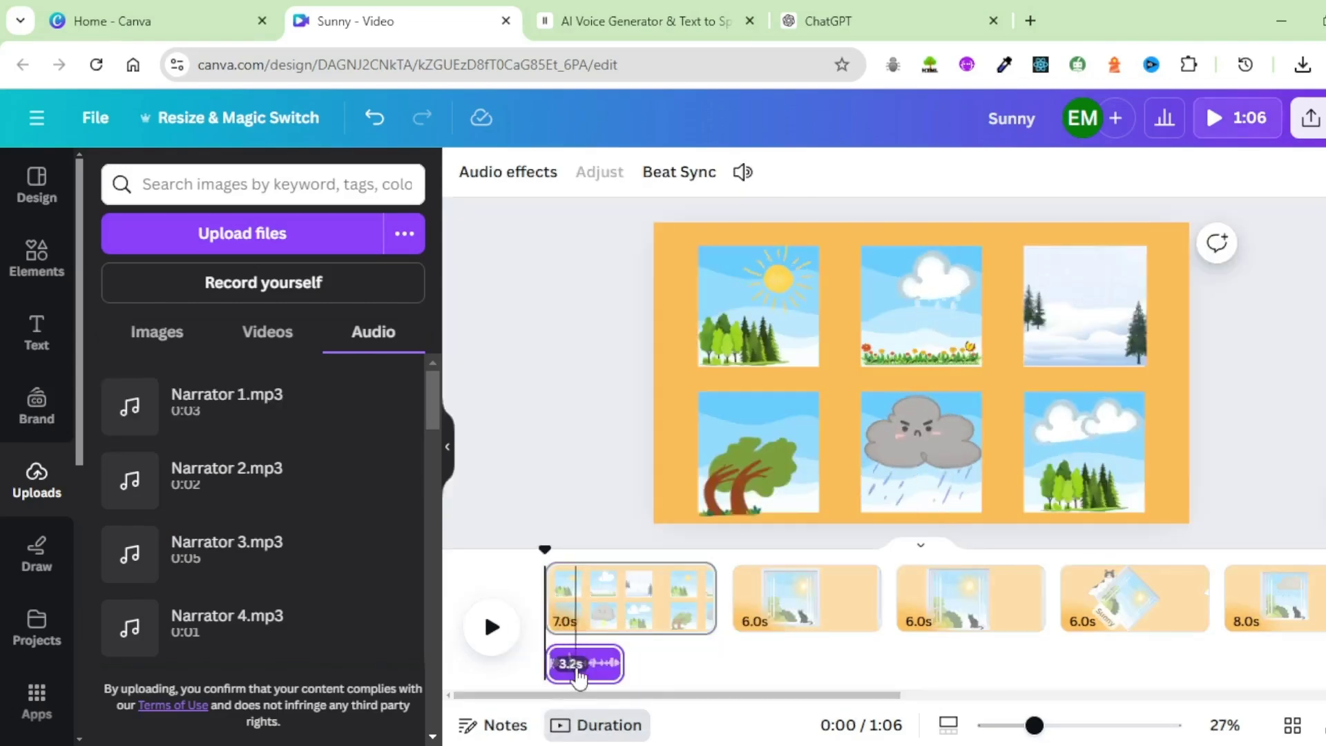
left_click(635, 599)
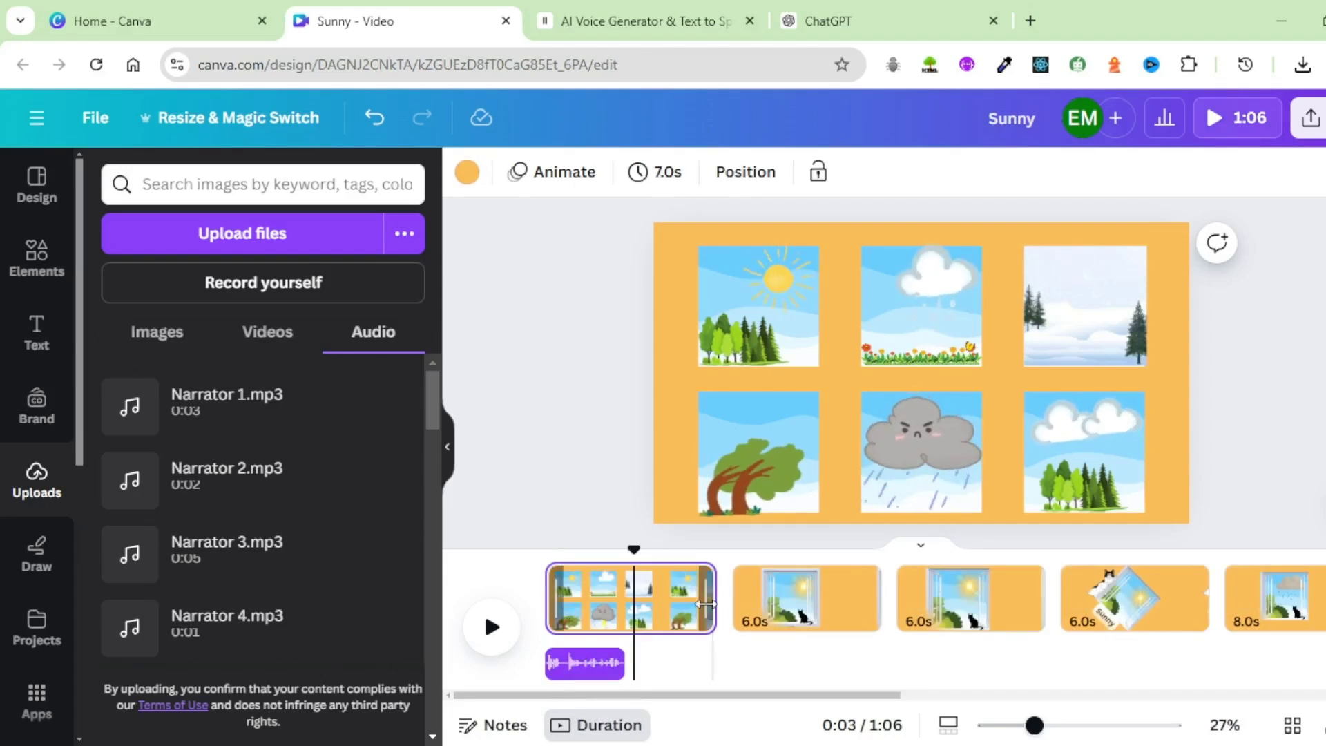
left_click_drag(706, 599, 611, 607)
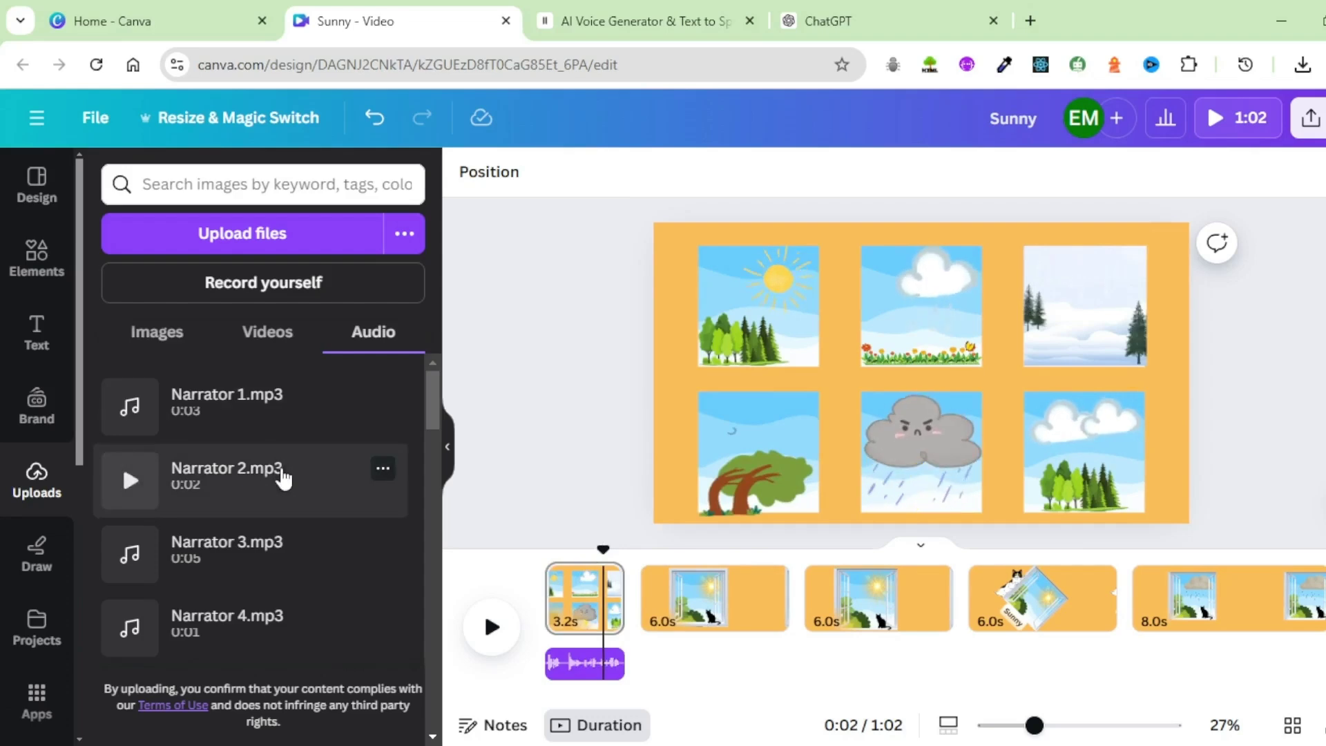
Add Narrator 2.mp3 under the second page and trim that page to 1.9 s
left_click_drag(154, 487, 664, 625)
left_click_drag(779, 603, 705, 612)
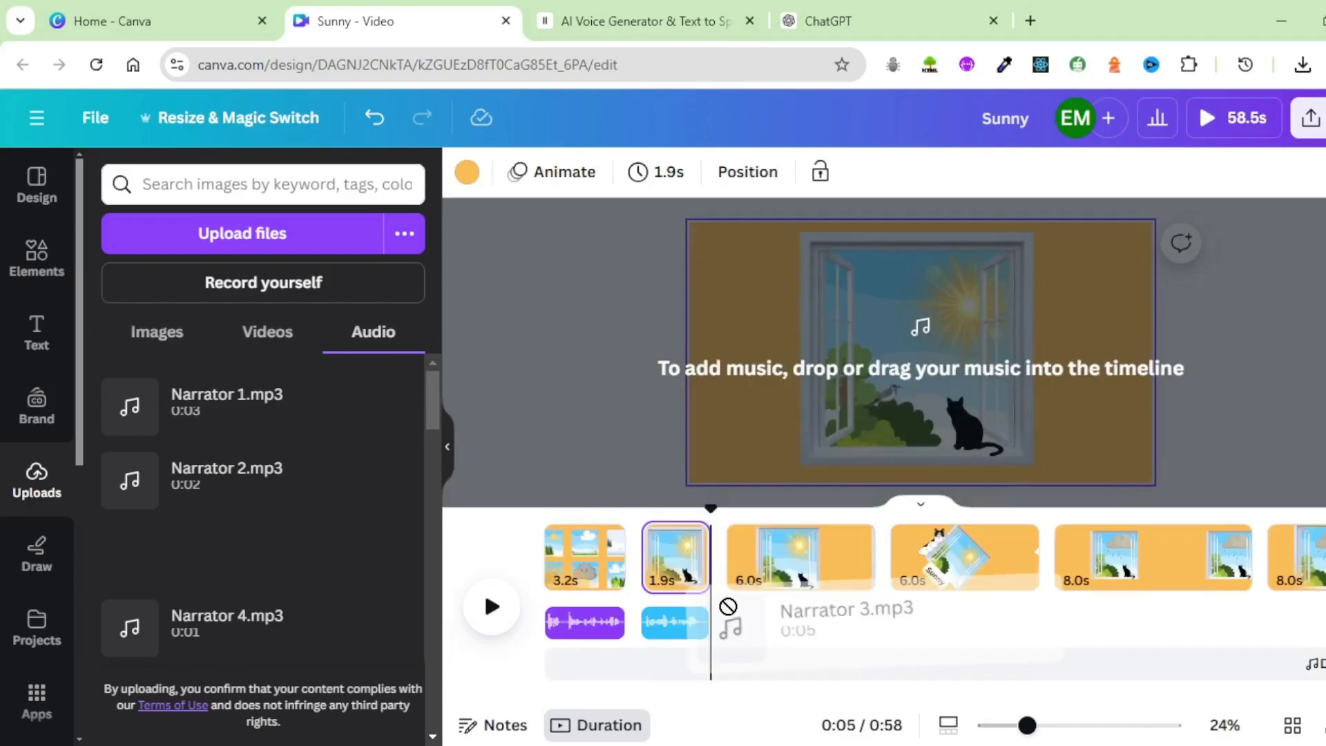
left_click_drag(729, 604, 733, 611)
left_click_drag(854, 597, 838, 598)
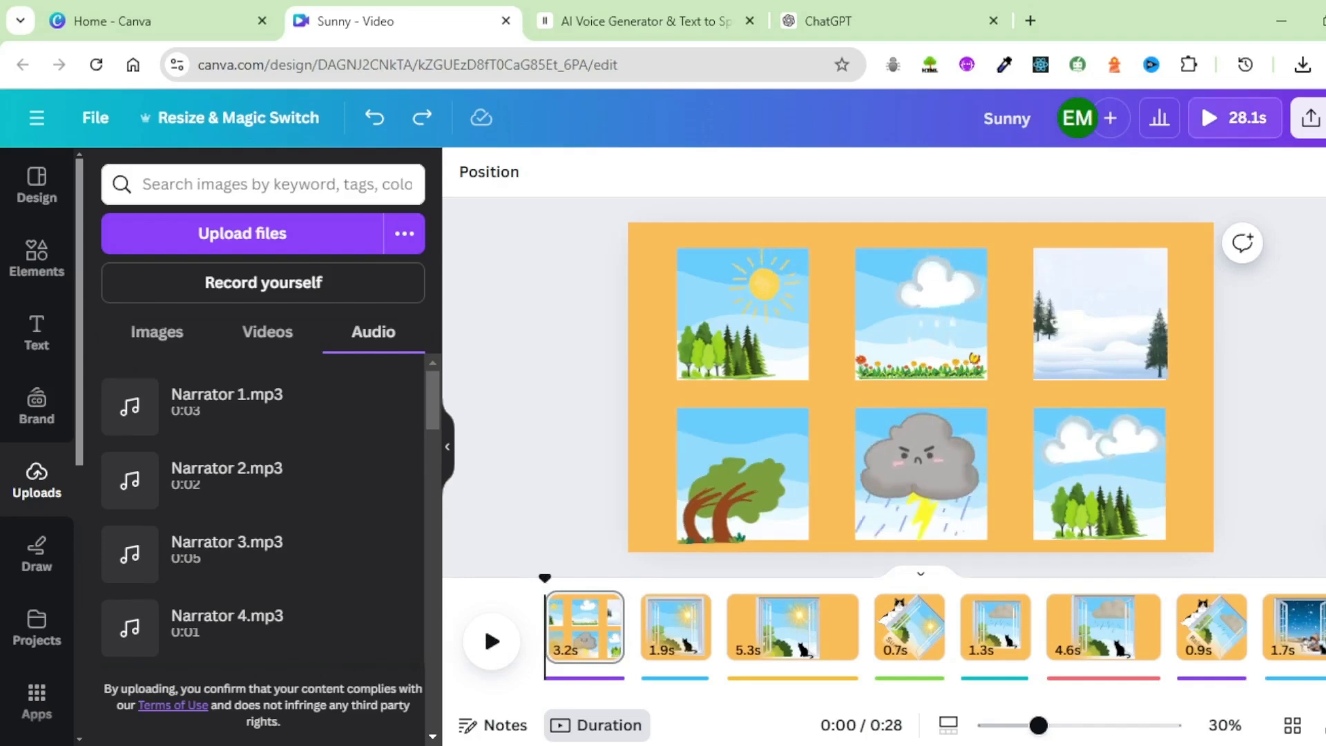
Download the finished 28-second weather video from Canva
left_click(1310, 118)
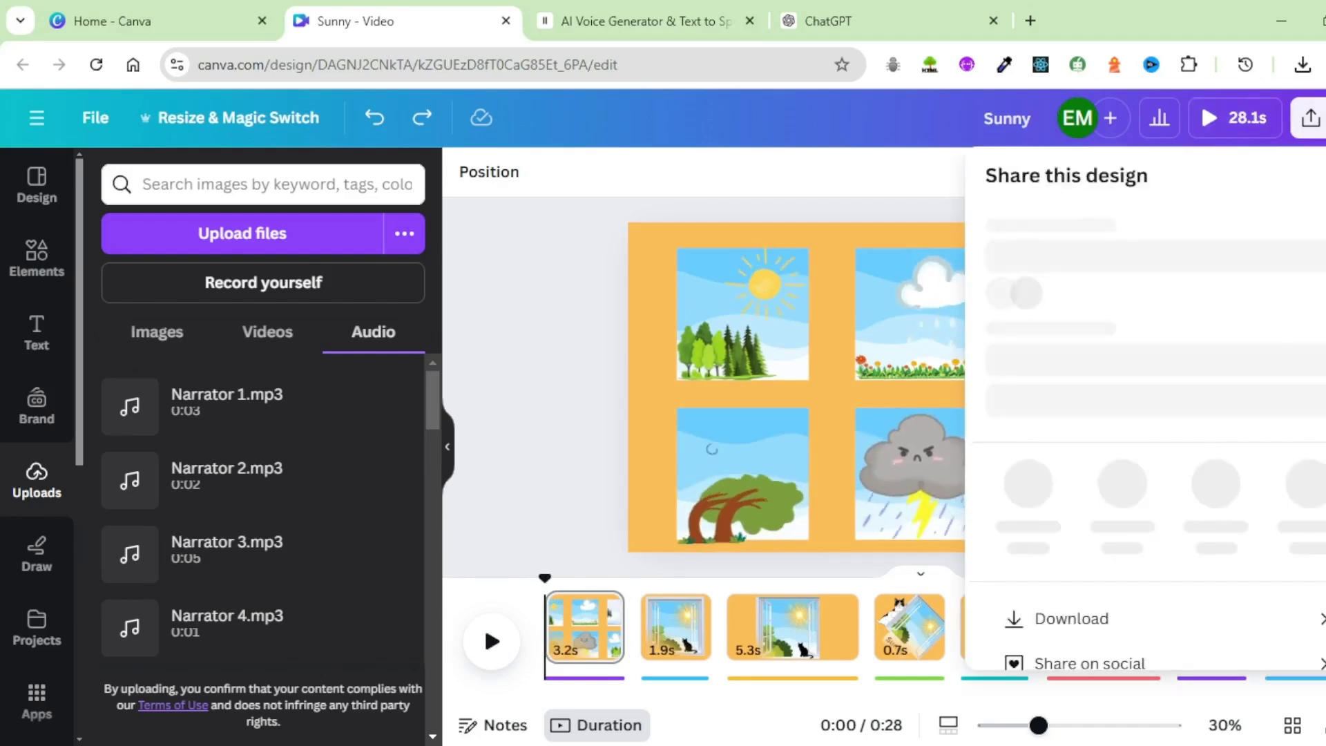
left_click(1071, 545)
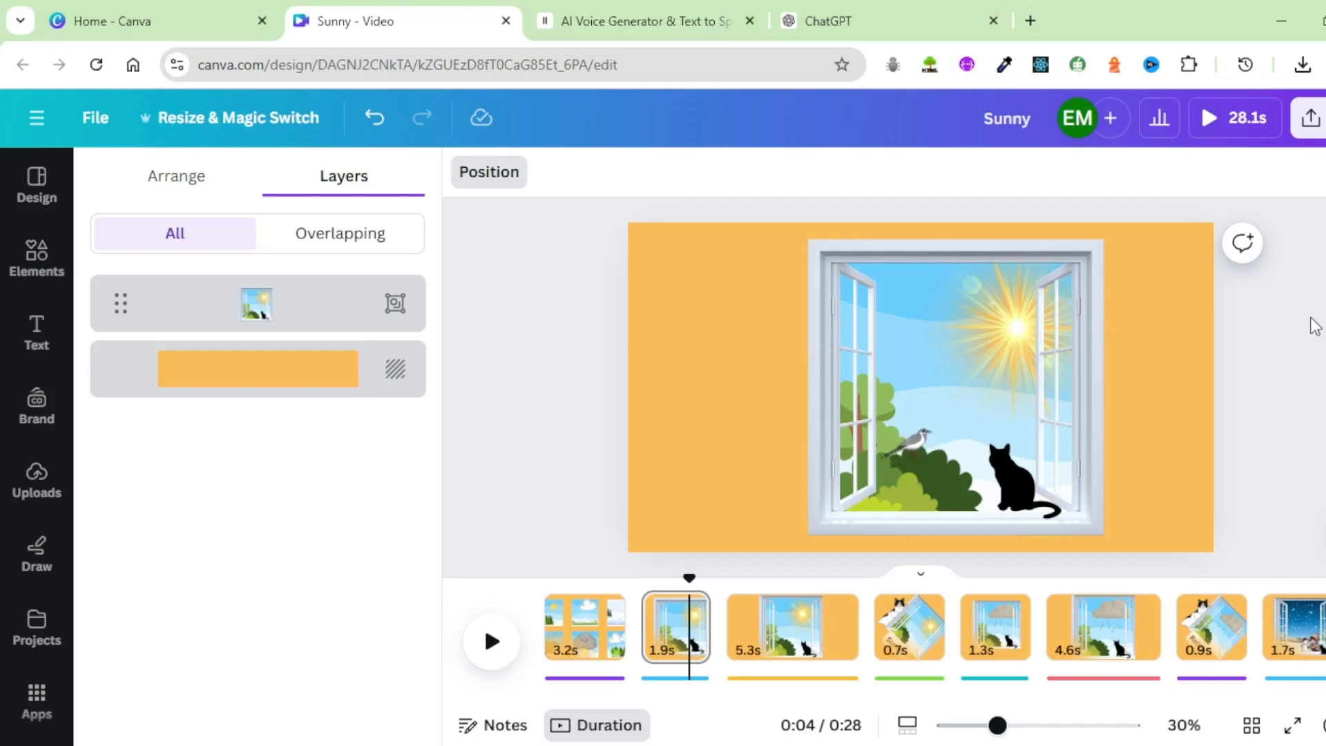
Open CapCut in a new browser tab and create a new 16:9 video project
left_click(1030, 20)
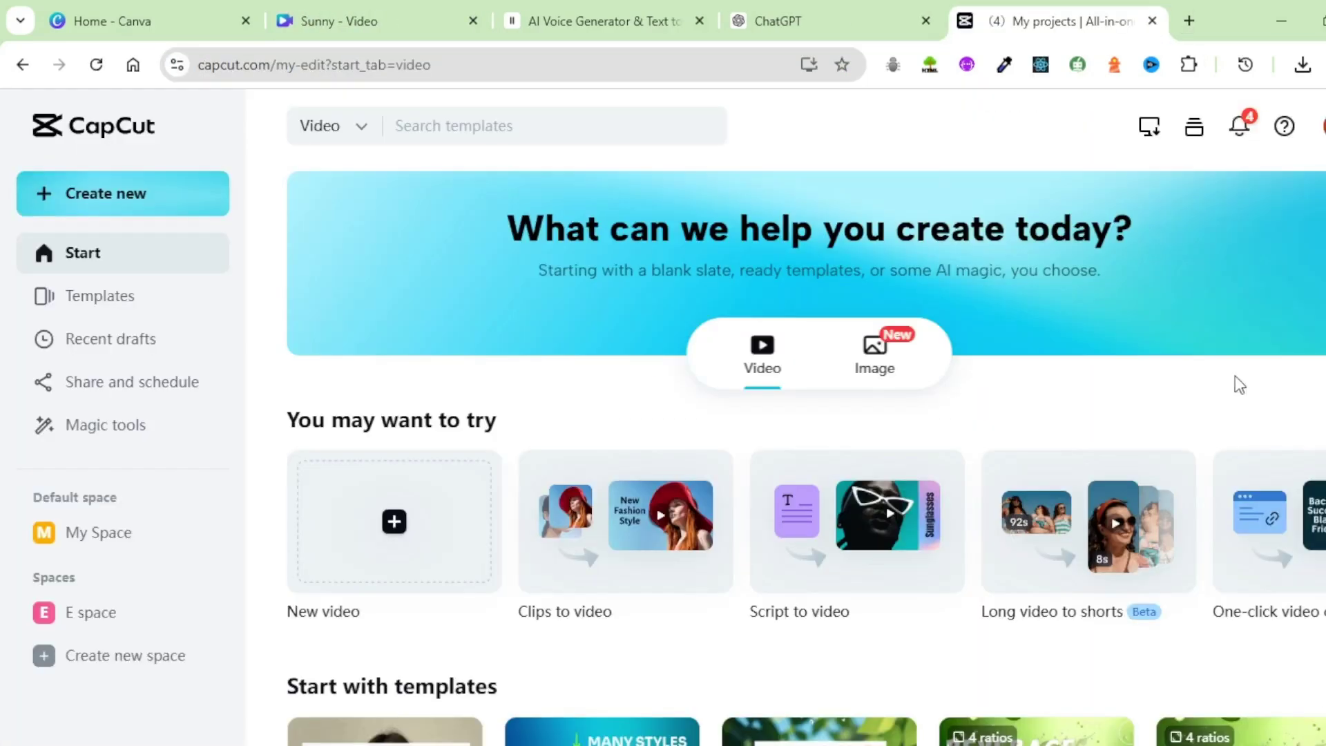
left_click(129, 202)
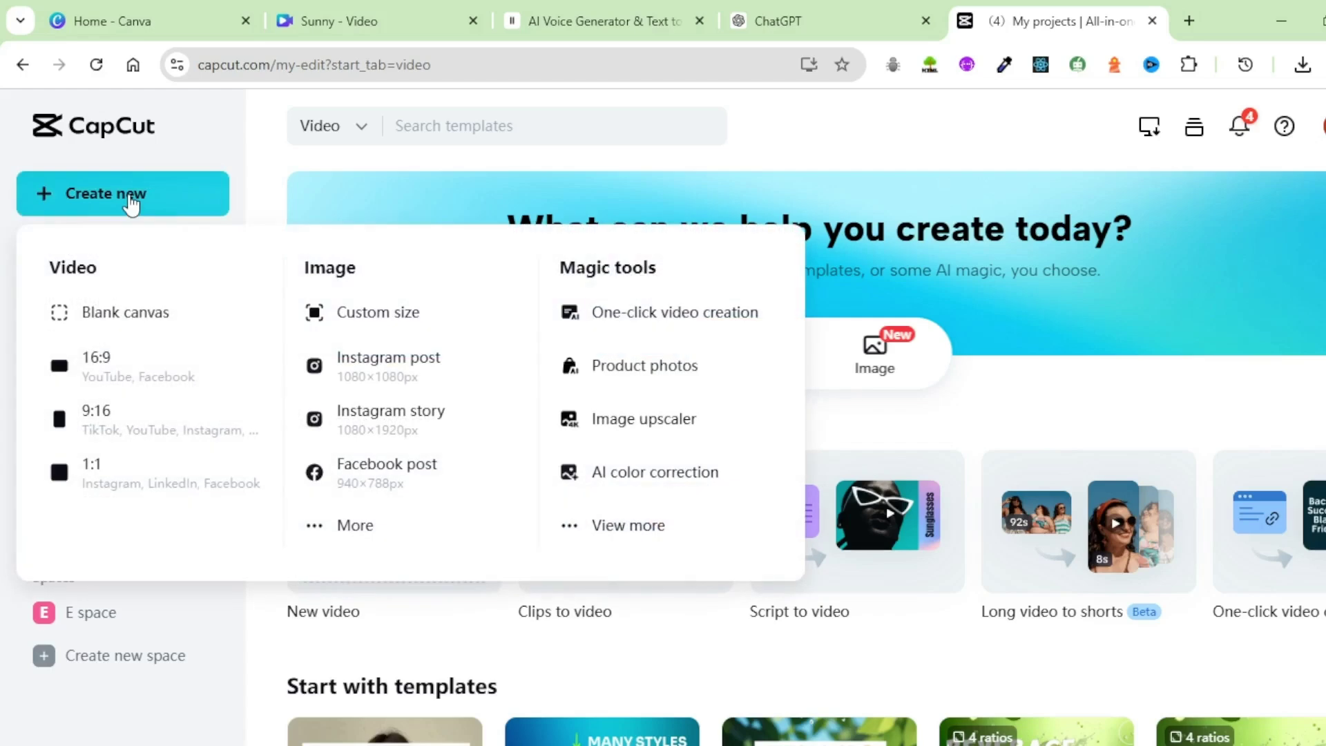
left_click(111, 379)
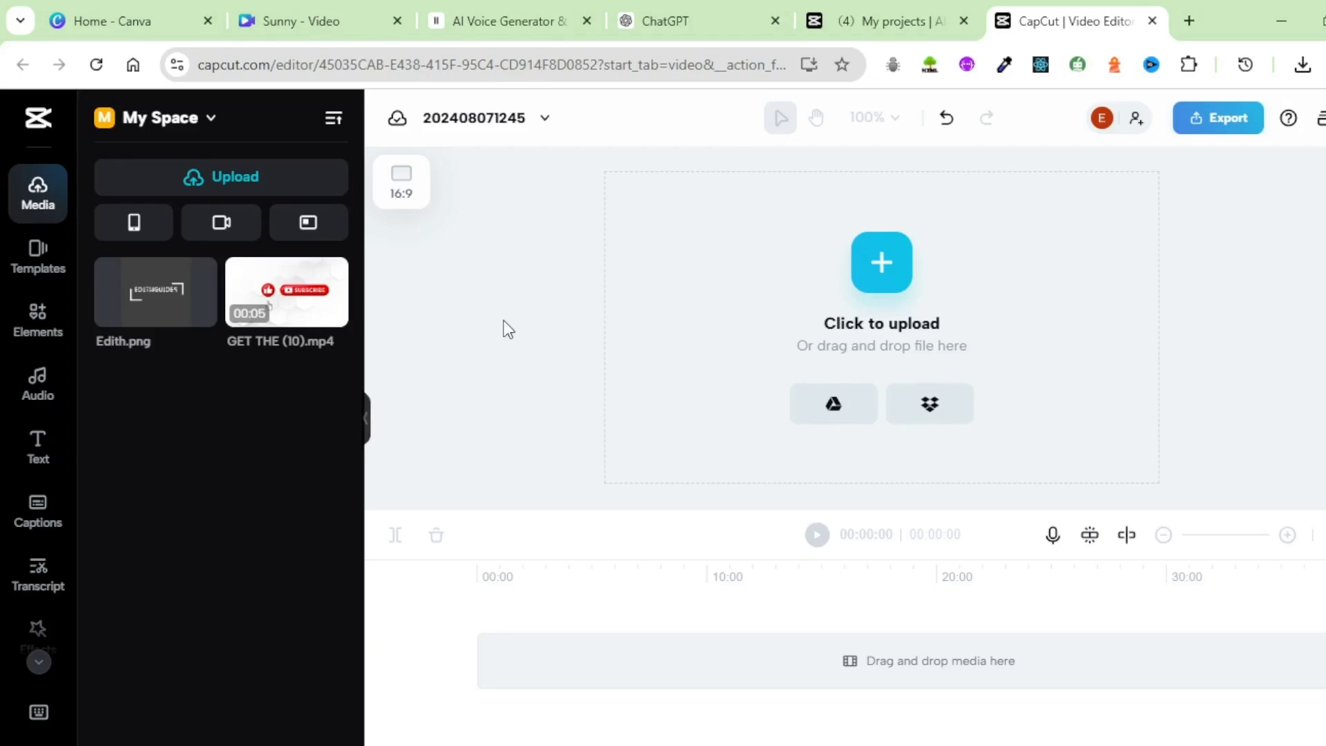
Upload Sunny.mp4 to the CapCut project and place it at the start of the timeline
left_click(230, 185)
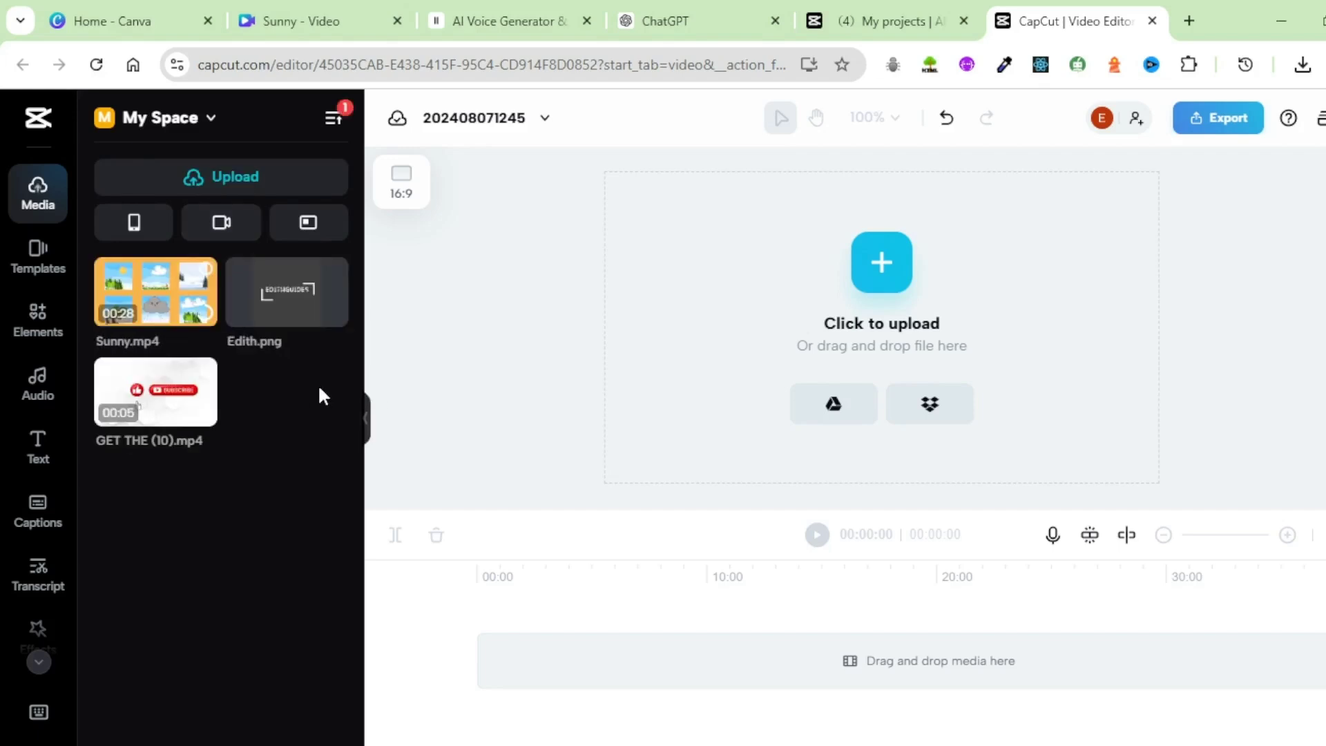
left_click_drag(155, 290, 577, 612)
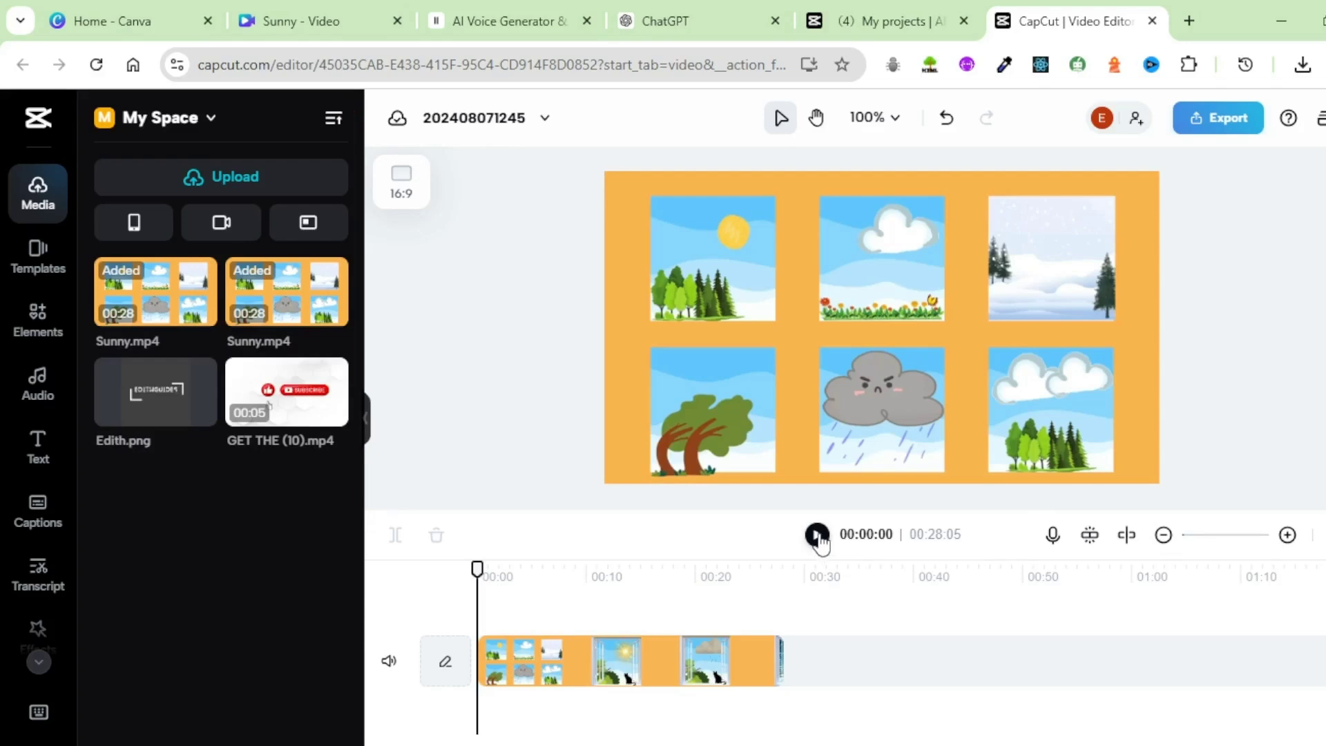
Split the video clip at 00:03:05 and place the Swoosh(1094921) sound effect on an audio track beneath the cut
left_click(512, 579)
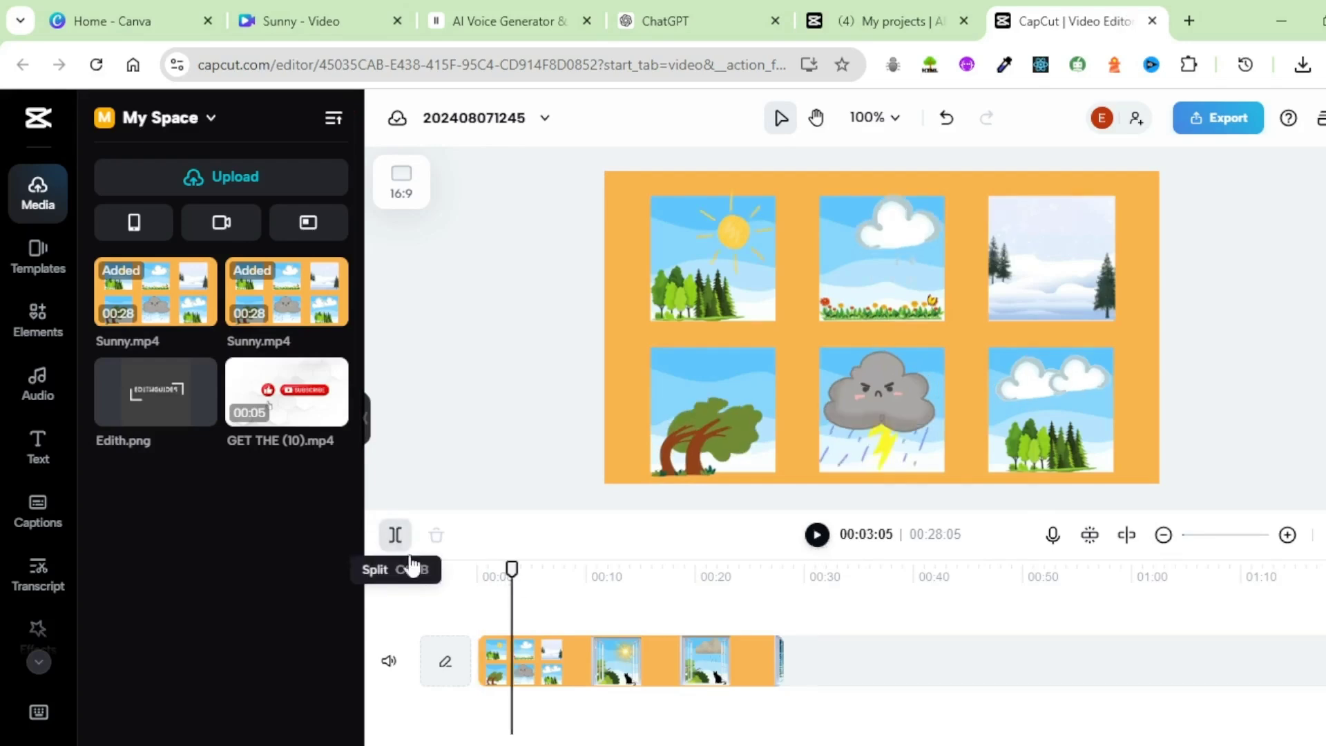
left_click(395, 535)
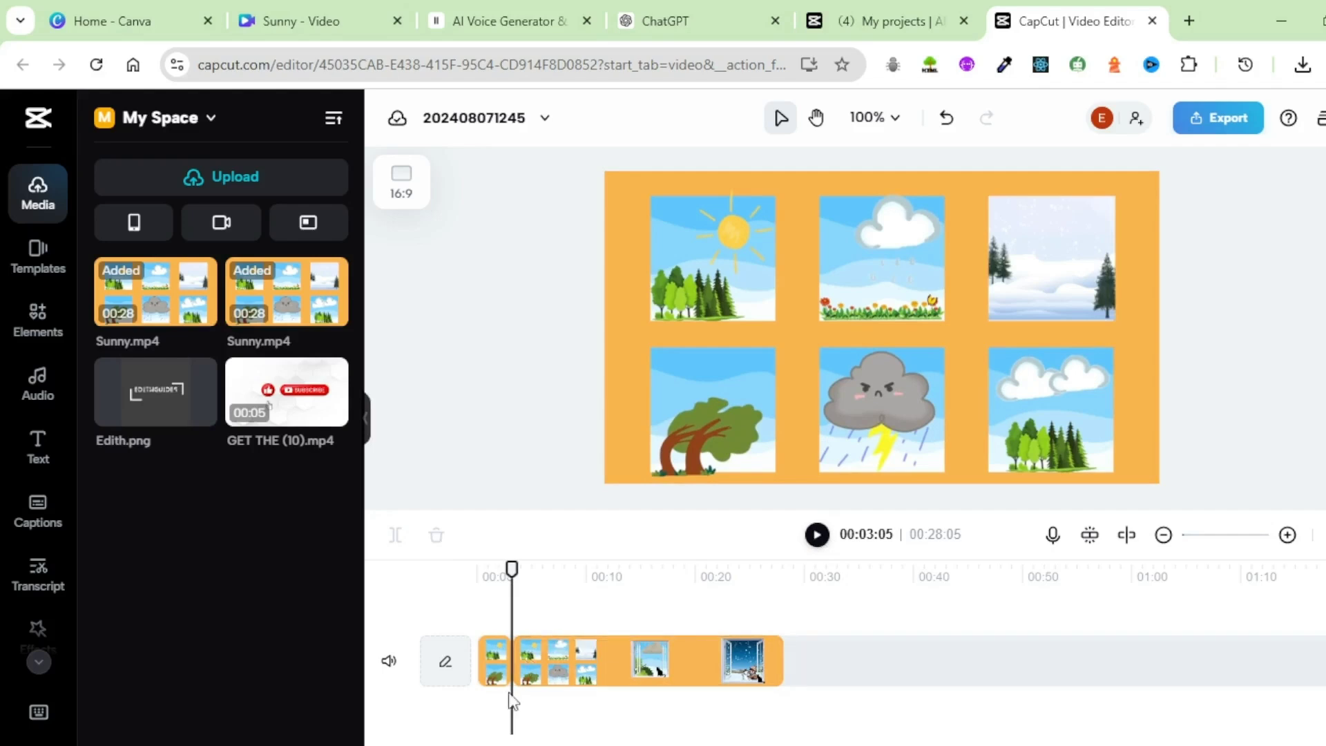
left_click(40, 385)
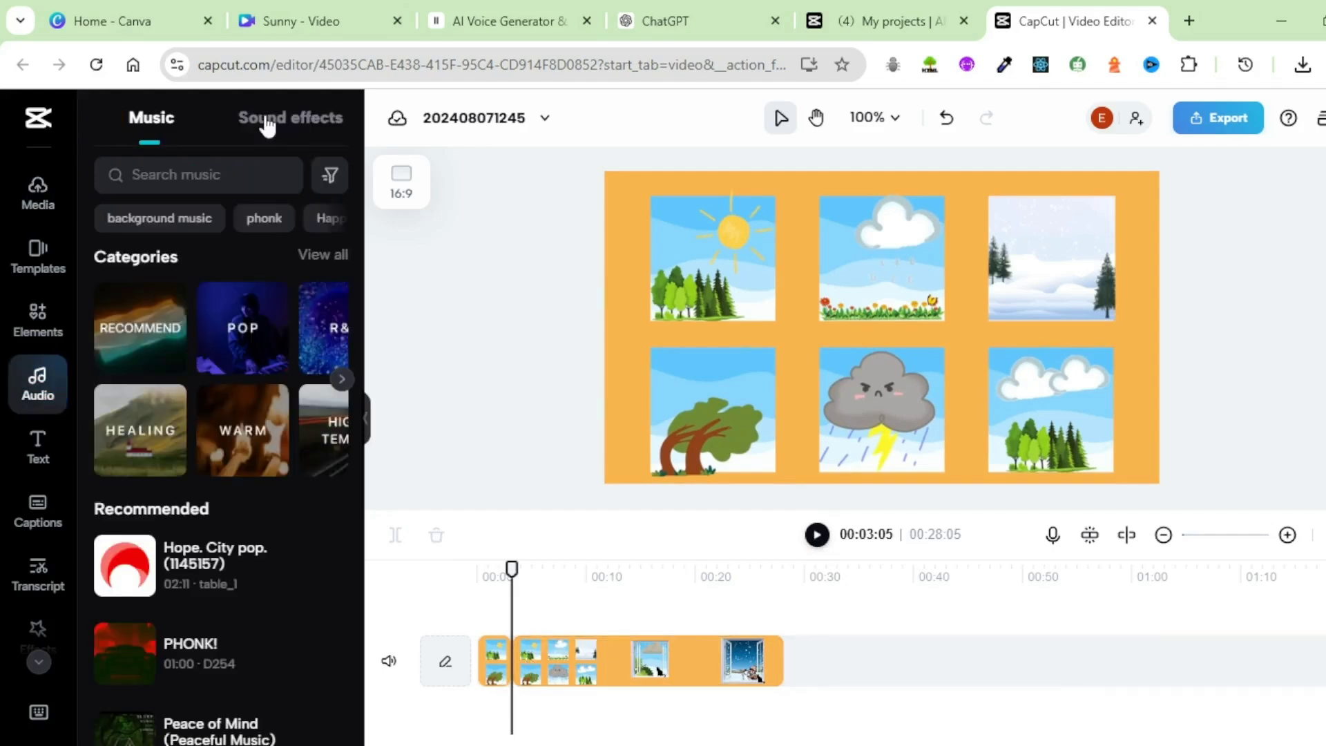
left_click(285, 124)
scroll(147, 548, "down", 5)
mouse_move(148, 546)
left_mouse_down()
mouse_move(397, 625)
mouse_move(508, 680)
mouse_move(507, 633)
left_mouse_up()
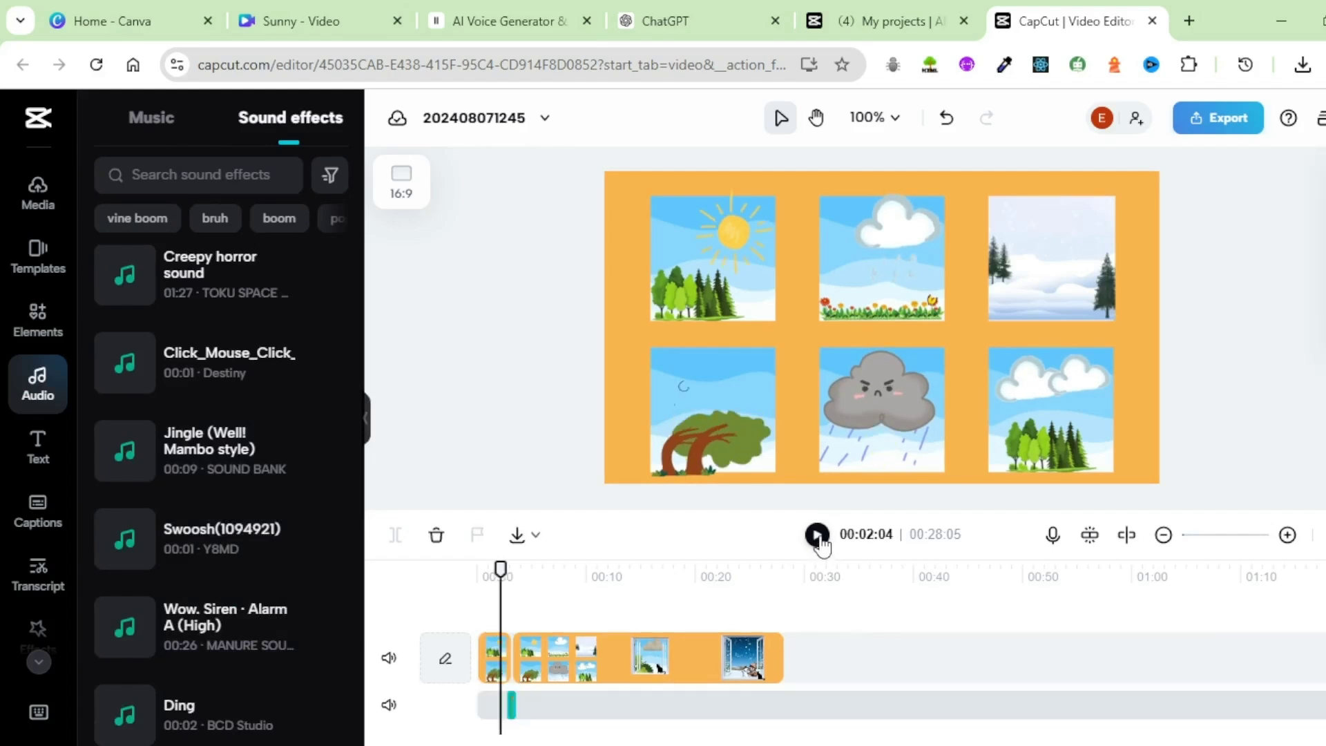
Preview the sound effect around the first cut and raise its volume to 20 dB
left_click(817, 535)
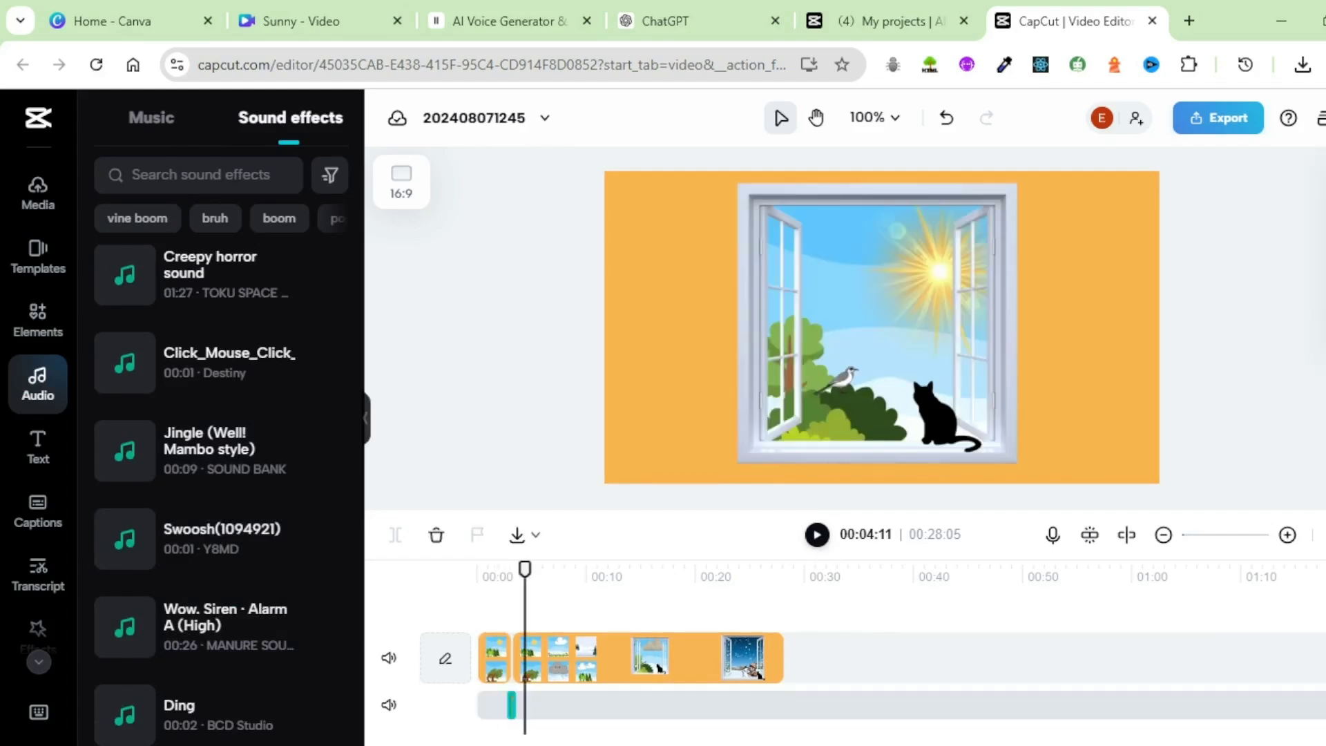
left_click(1318, 194)
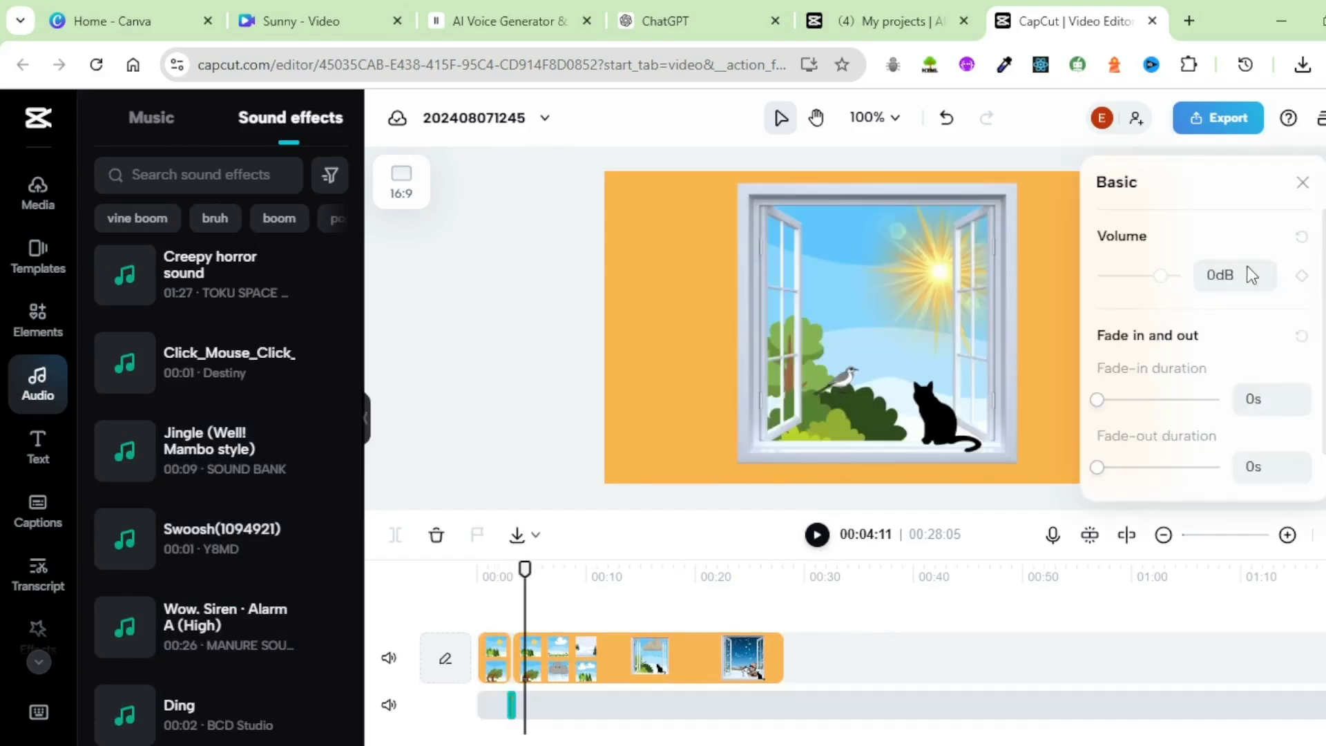
left_click_drag(1165, 277, 1190, 278)
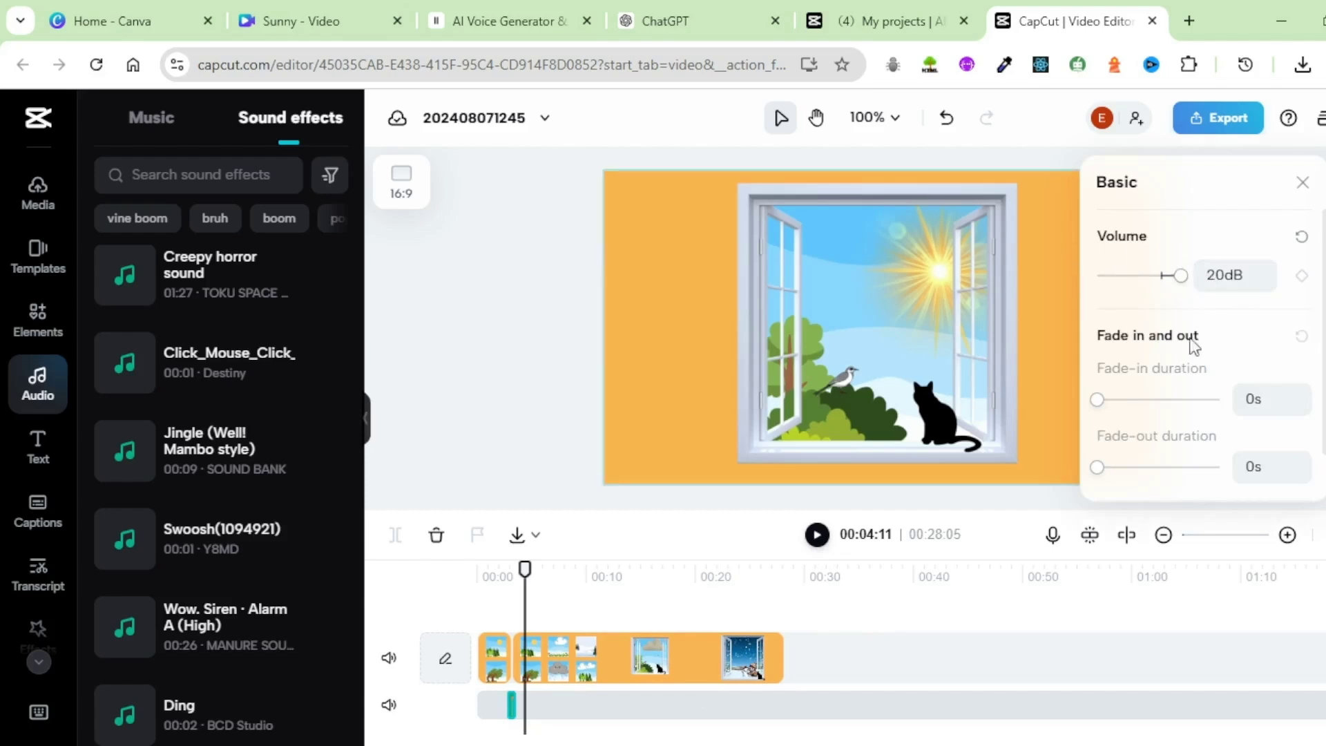
left_click(1303, 182)
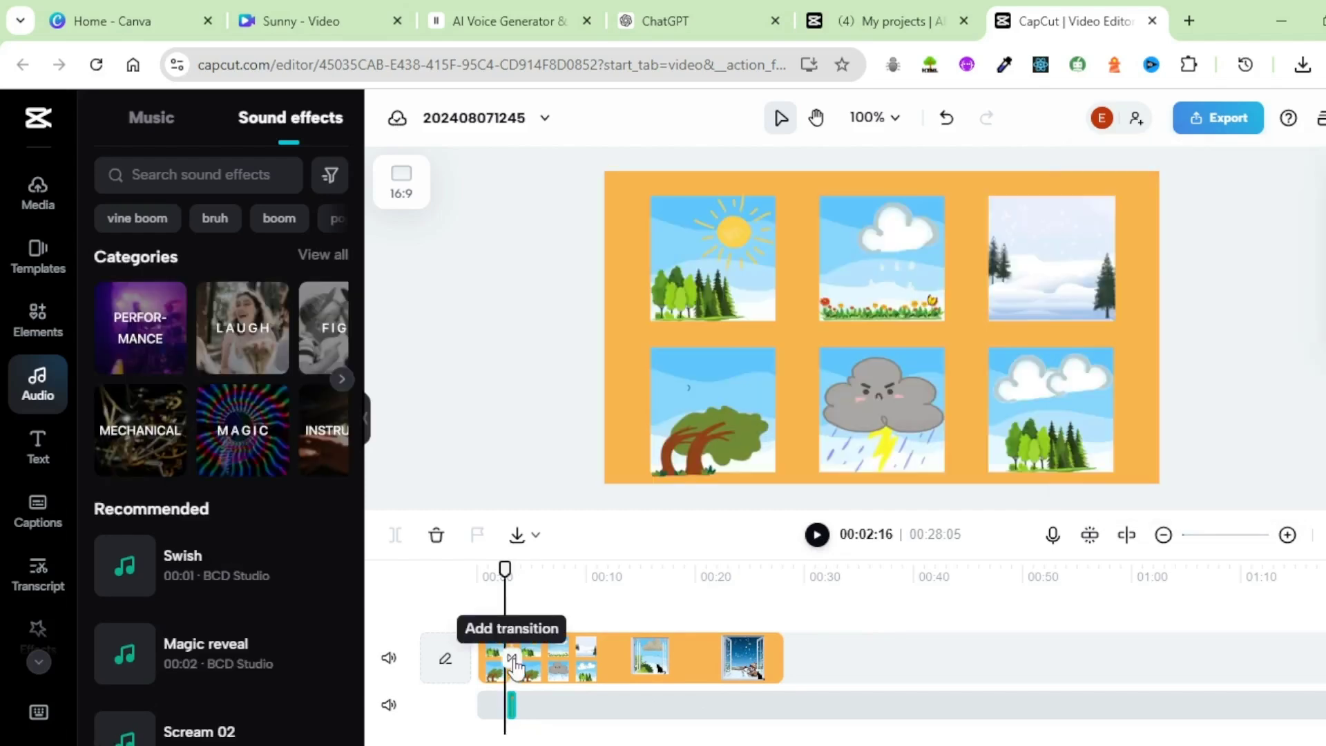
Open the Trending transitions for the cut between the first two video clips
left_click(512, 660)
left_click(312, 124)
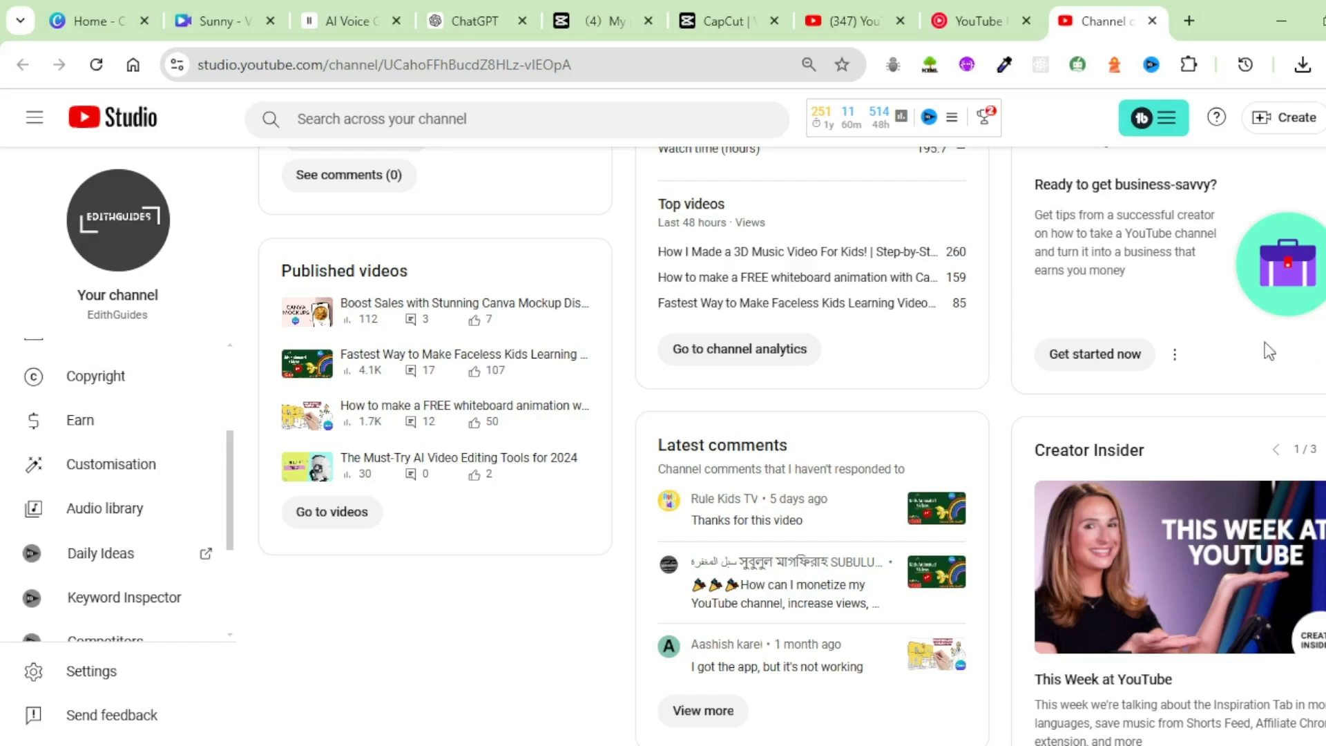
Find Ambient genre music in the YouTube Studio Audio library and download the track Icelandic Arpeggios by DivKid
left_click(88, 511)
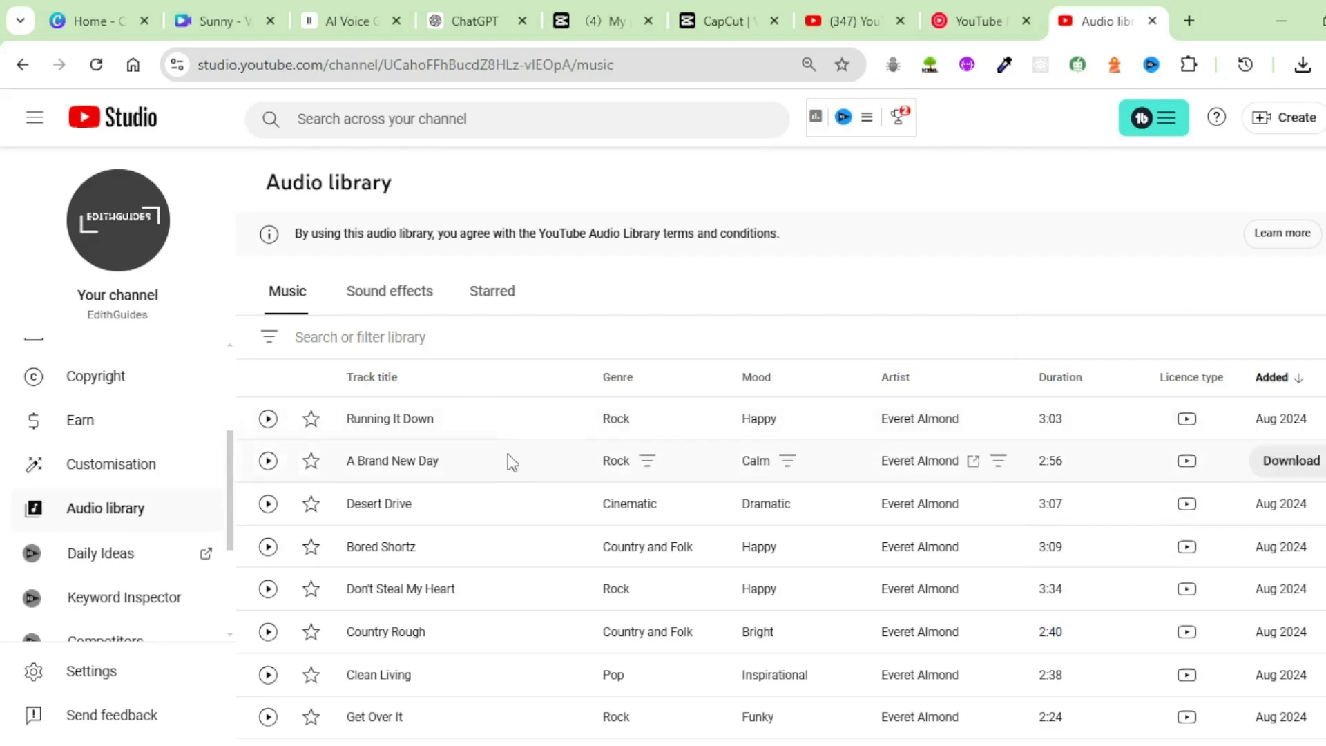
scroll(549, 478, "down", 4)
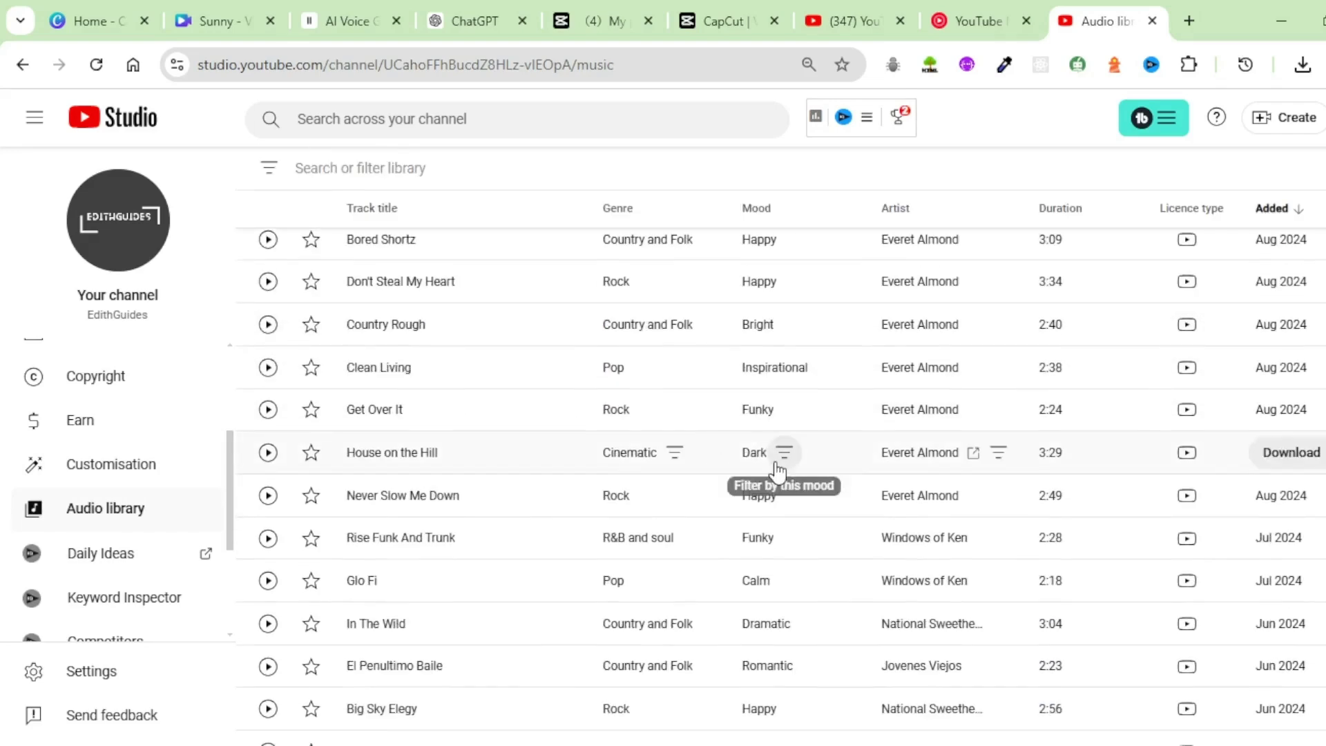
scroll(593, 491, "down", 3)
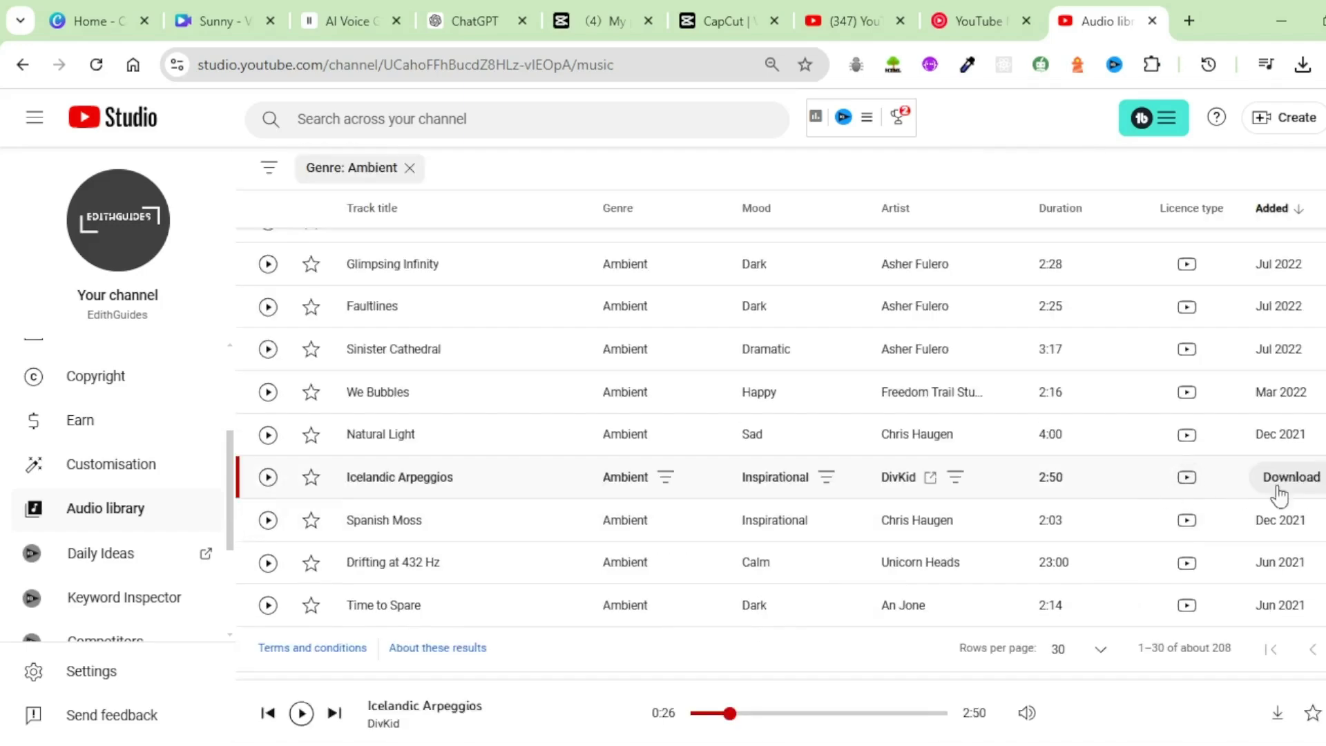
left_click(1290, 478)
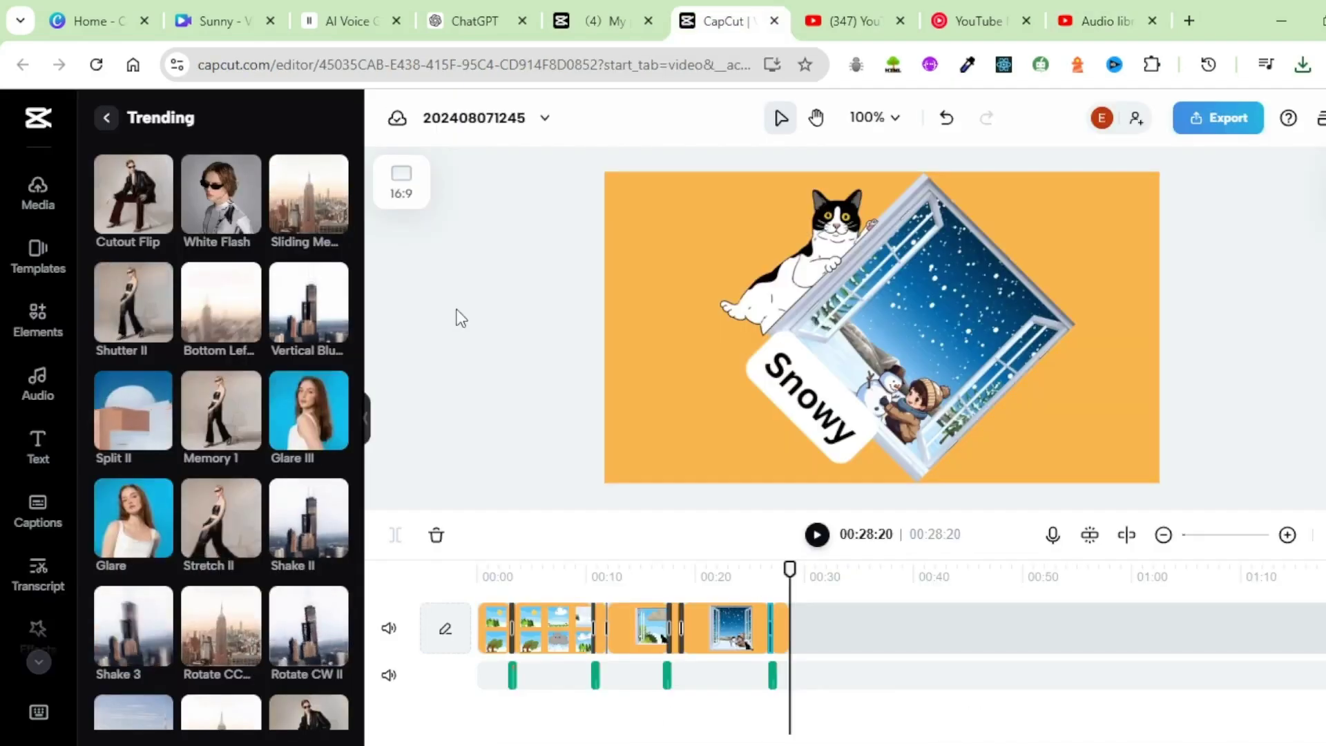
In CapCut, place the Icelandic Arpeggios music at the start of a track below the sound effects and trim it to 00:29:15
left_click(38, 193)
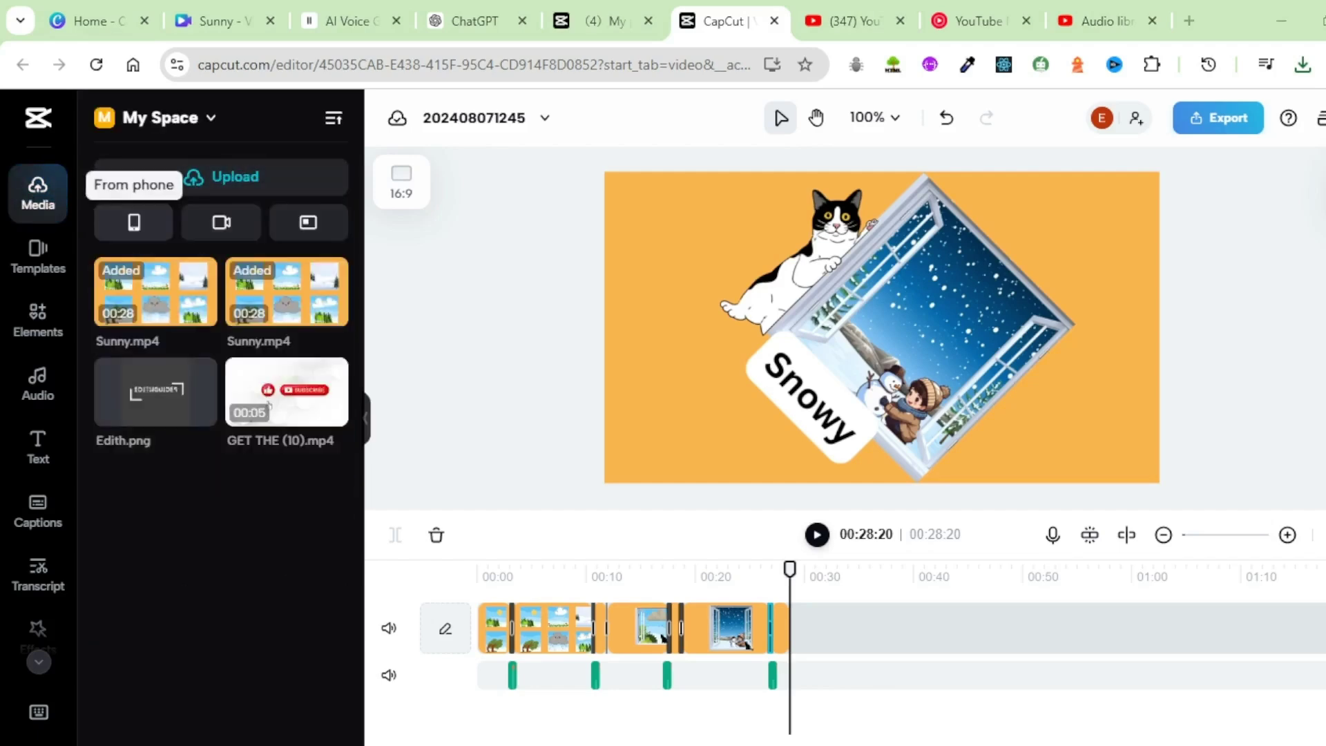
left_click_drag(155, 291, 482, 716)
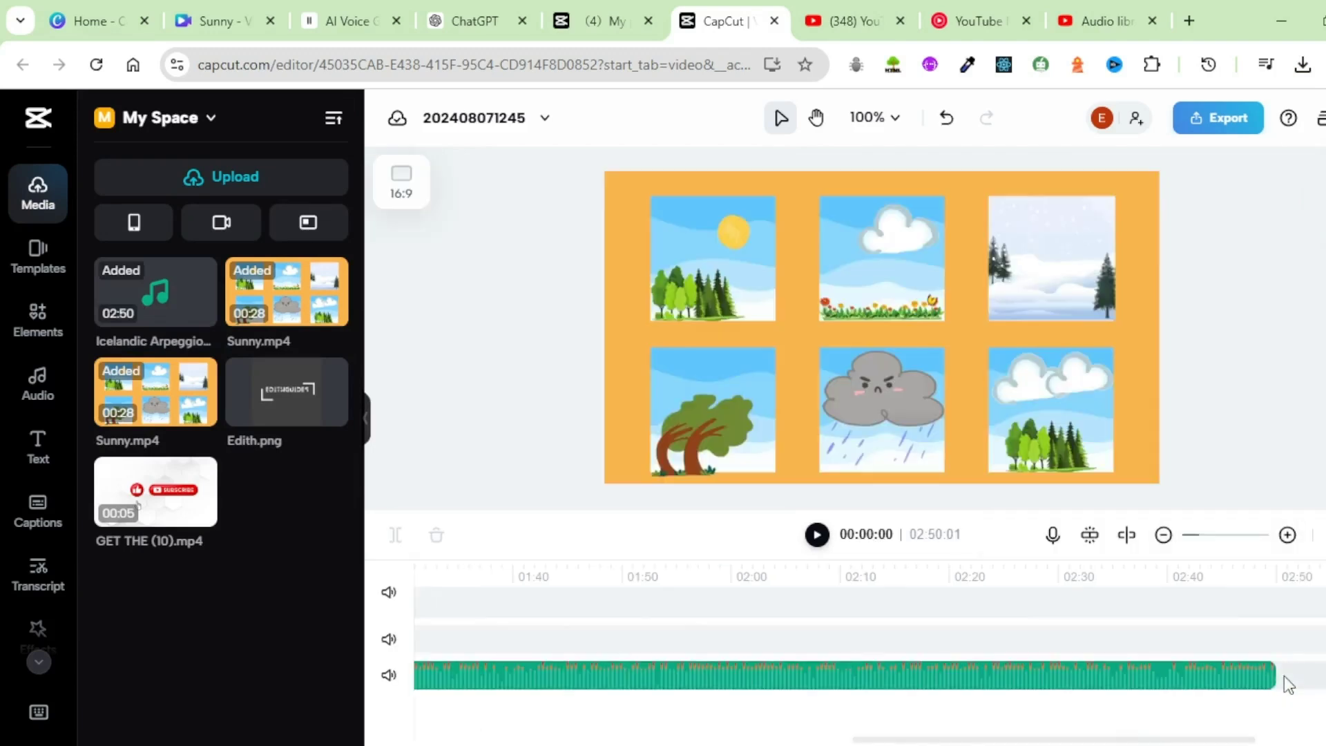
left_click_drag(1272, 674, 590, 701)
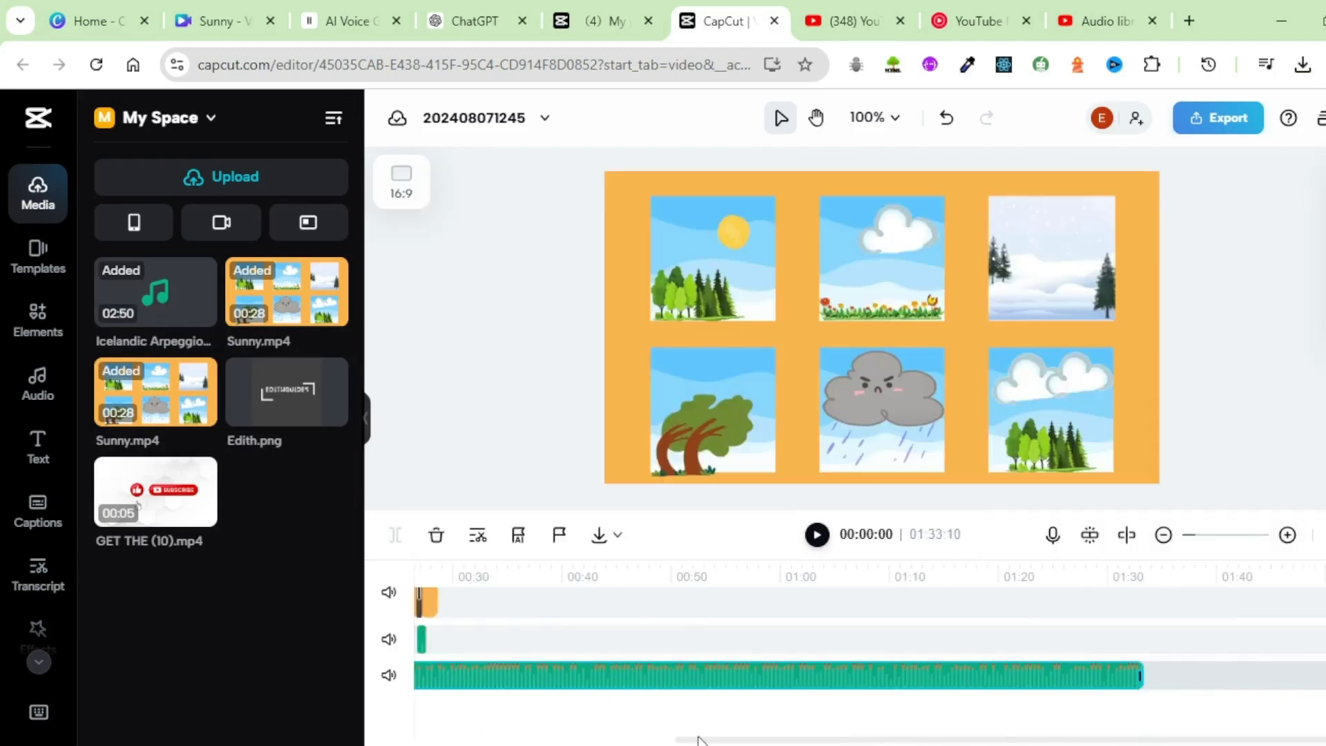
left_click_drag(705, 739, 476, 734)
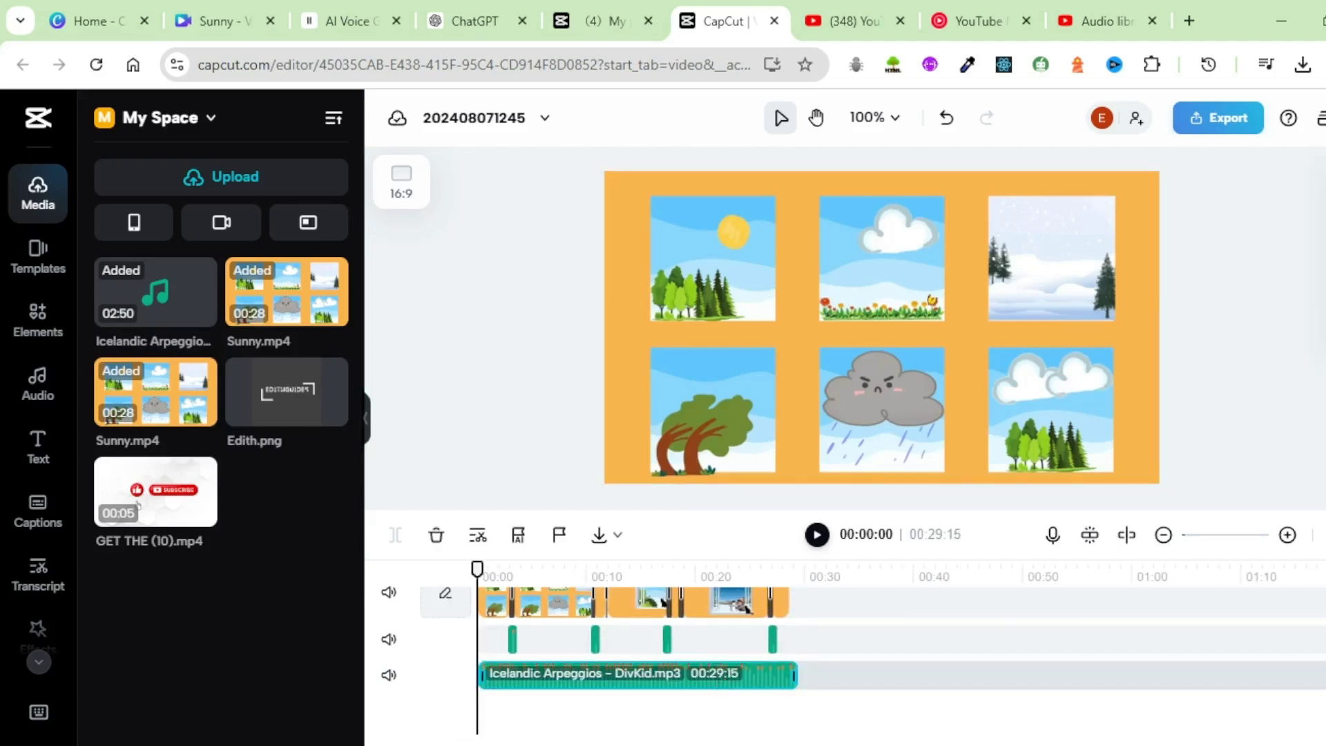
Lower the volume of the Icelandic Arpeggios background music to -42.5 dB
left_click(1319, 194)
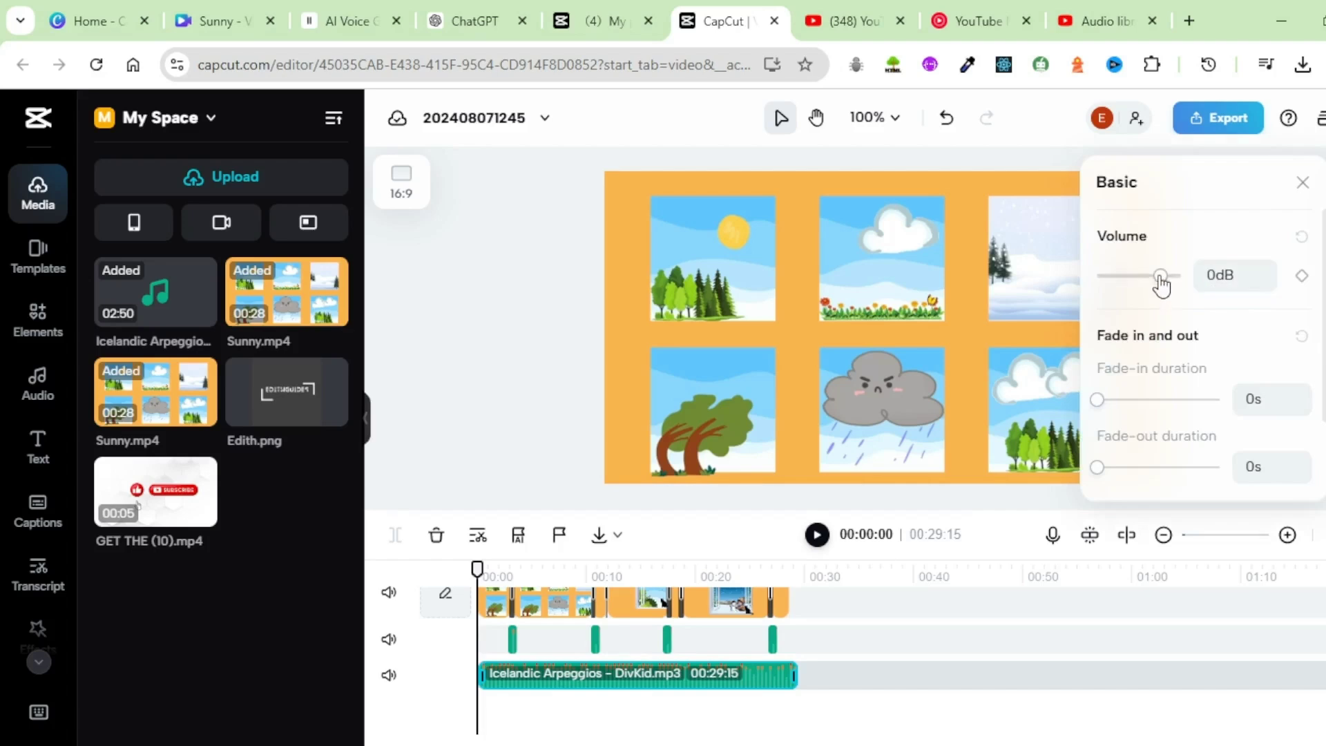
left_click_drag(1161, 275, 1117, 276)
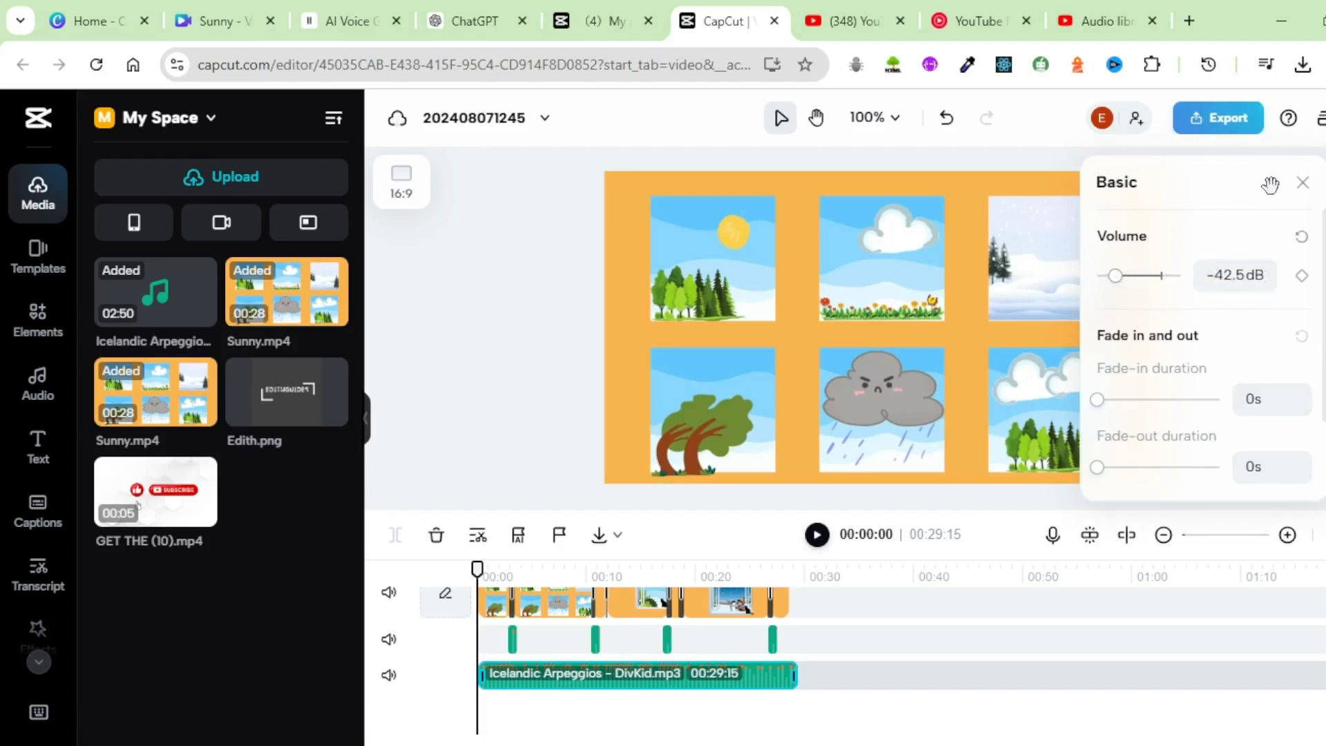
left_click(1303, 182)
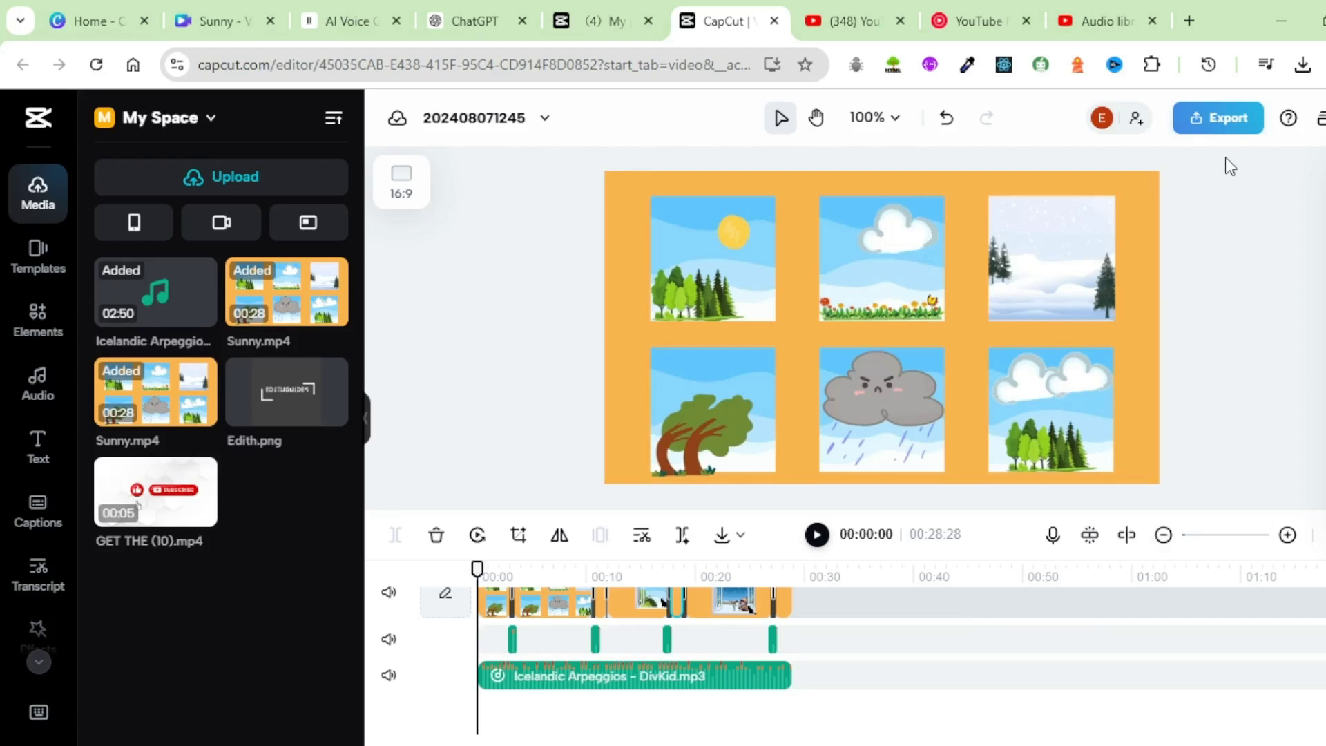
Export the project for download as a 1080p MP4 at 30fps with recommended quality
left_click(1228, 127)
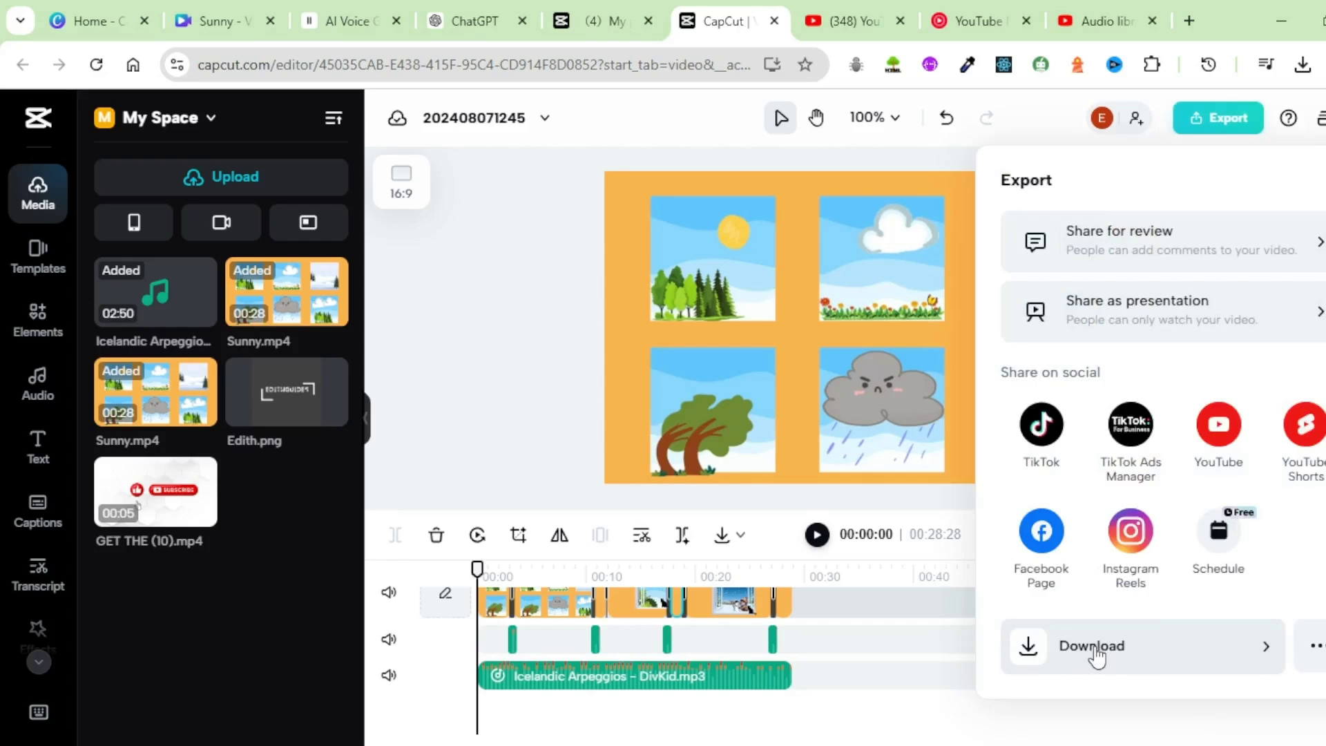
left_click(1097, 655)
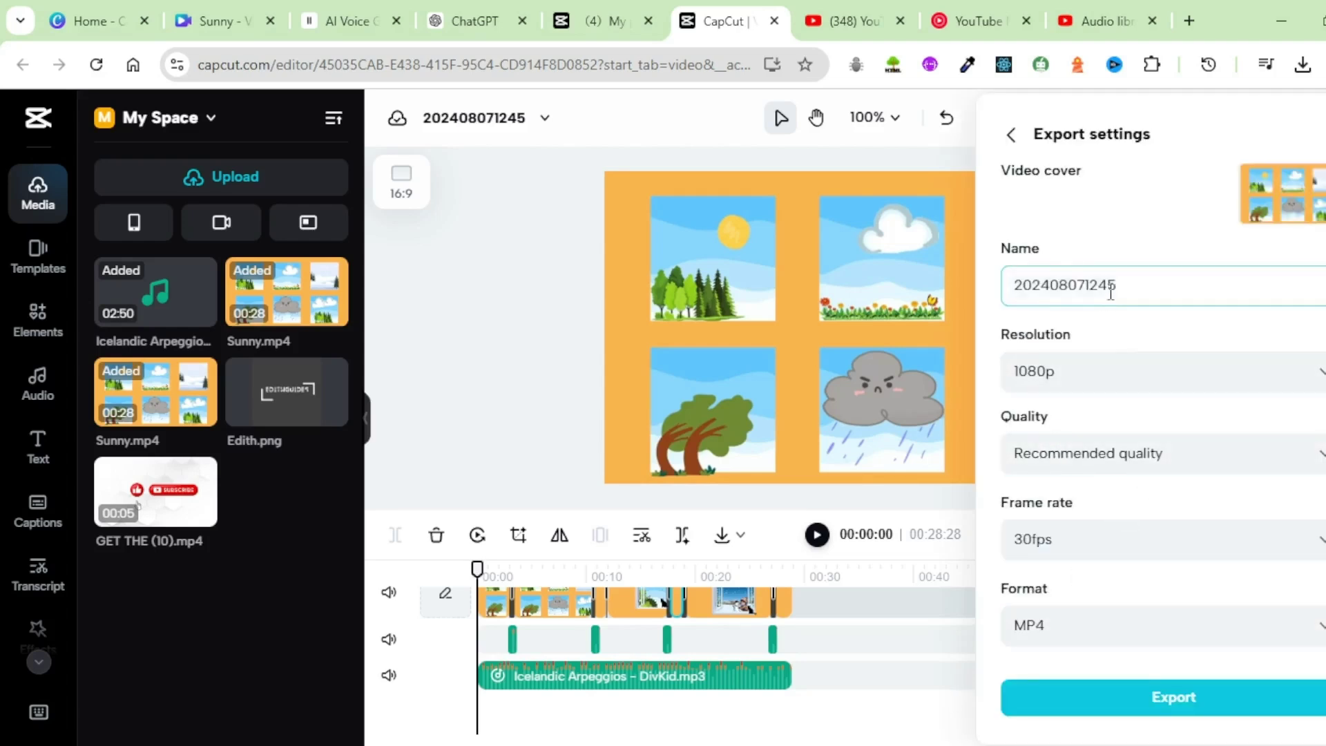
left_click(1045, 639)
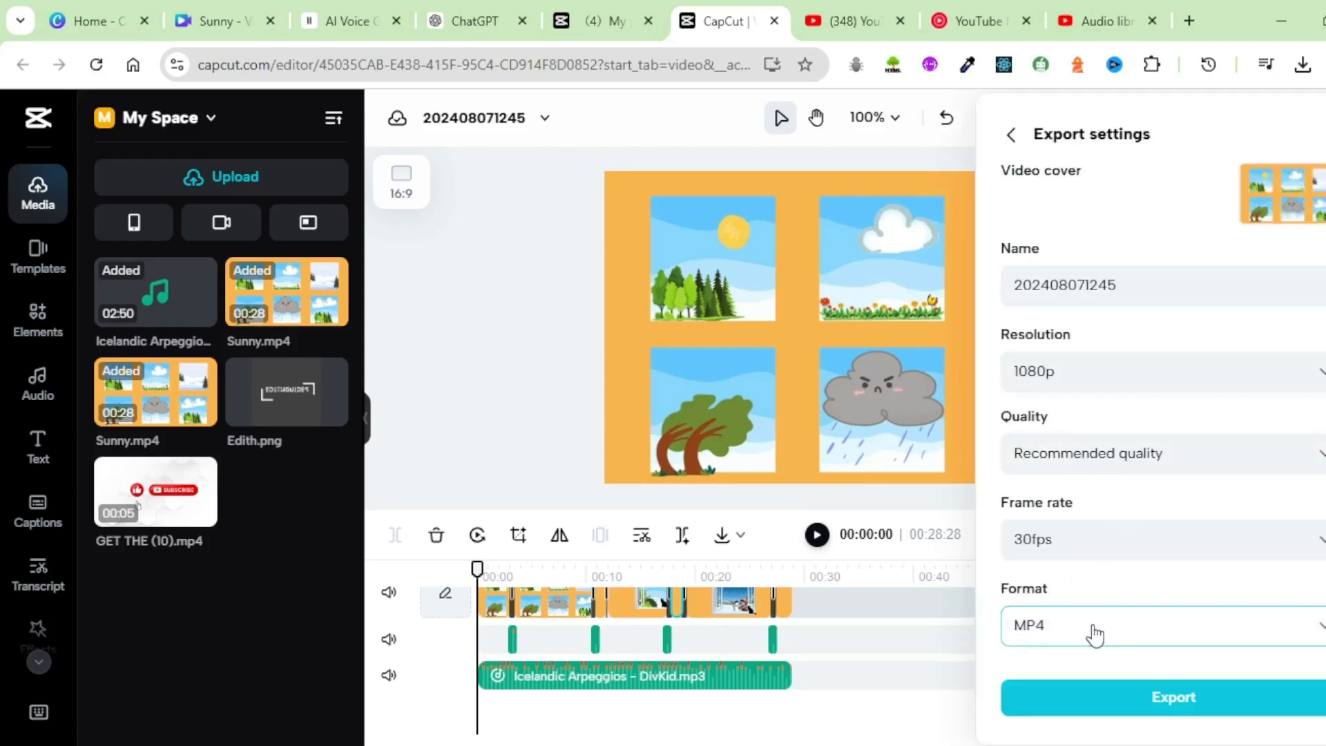
left_click(1185, 703)
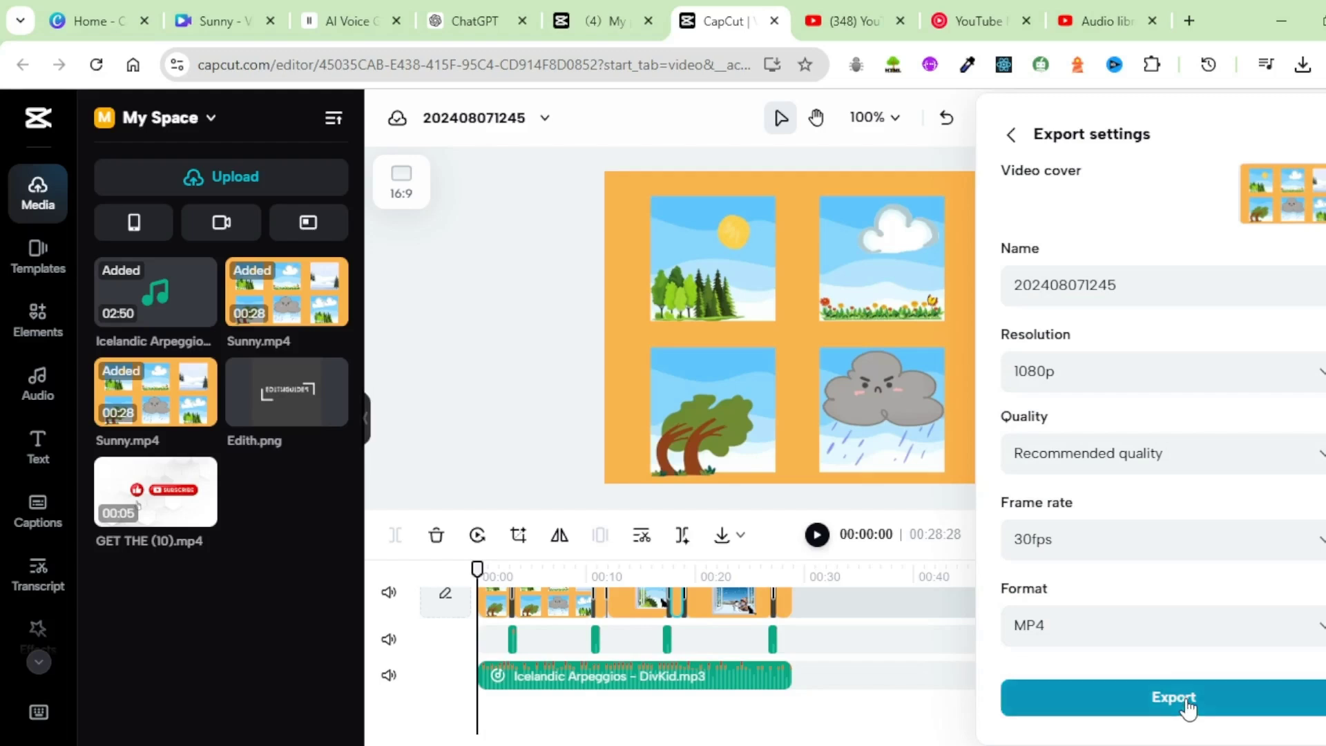